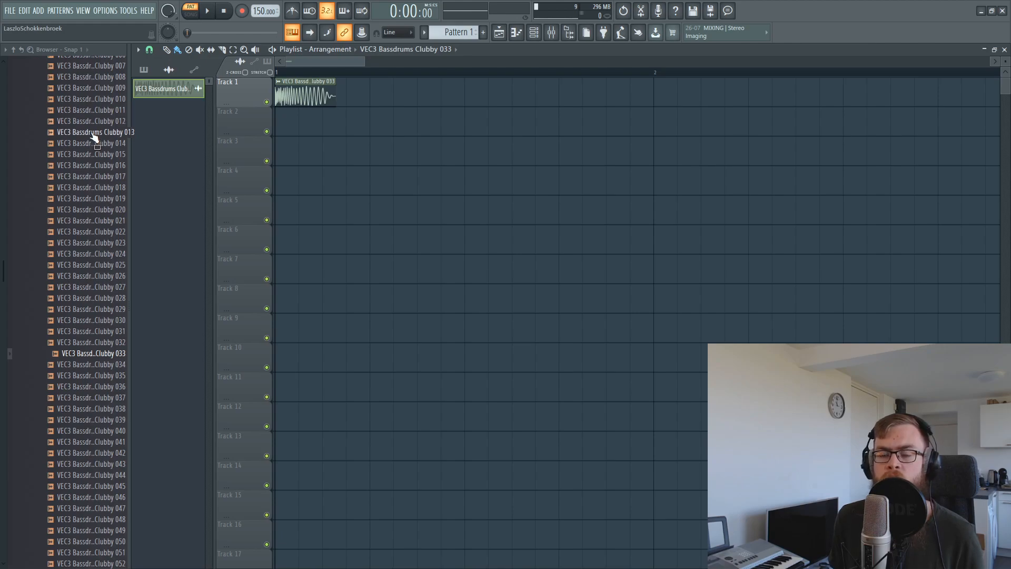
Place VEC3 Bassdrums Clubby 012 at the start of track 3 and shorten the Clubby 033 clip on track 1 to 0:01:23
{"action": "left_click_drag", "start_coordinate": [92, 123], "coordinate": [293, 157]}
{"action": "scroll", "coordinate": [304, 77], "scroll_direction": "up", "scroll_amount": 4}
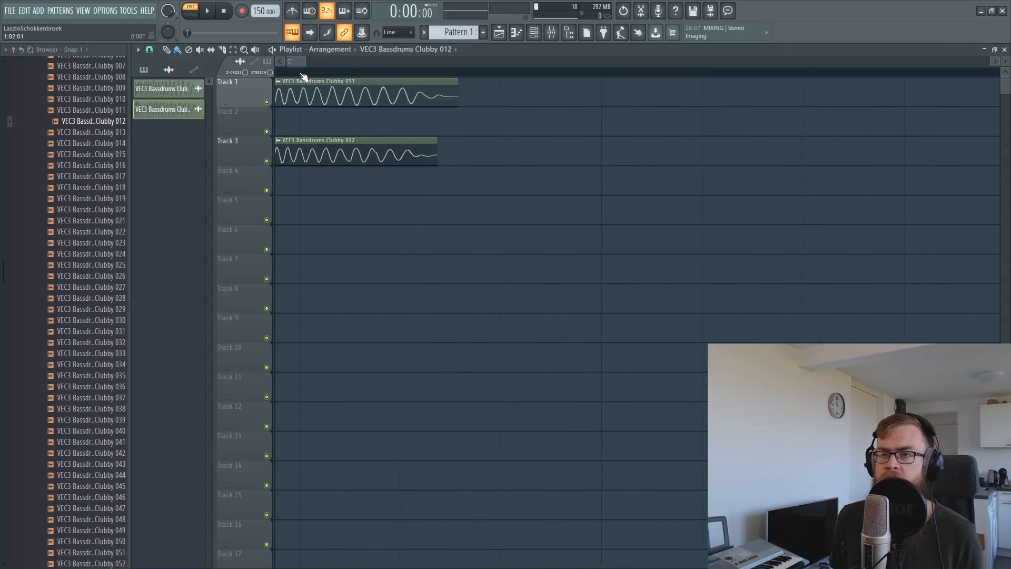
{"action": "left_click_drag", "start_coordinate": [293, 62], "coordinate": [284, 62]}
{"action": "left_click_drag", "start_coordinate": [536, 91], "coordinate": [472, 77]}
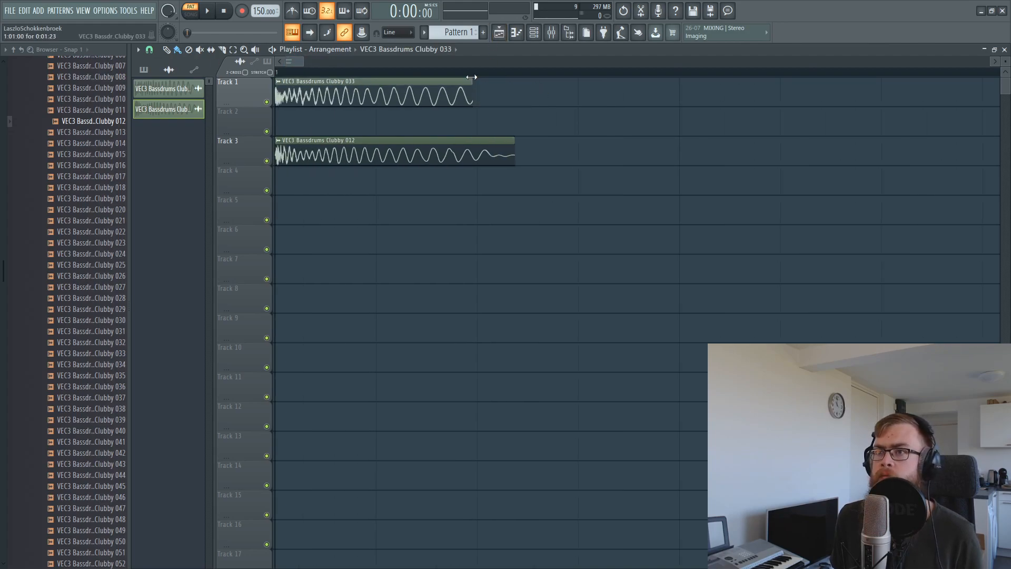
Set the declicking mode of both the Clubby 033 and Clubby 012 samples to Generic (bleeding)
{"action": "double_click", "coordinate": [461, 92]}
{"action": "left_click", "coordinate": [235, 231]}
{"action": "left_click", "coordinate": [236, 271]}
{"action": "key", "text": "Escape"}
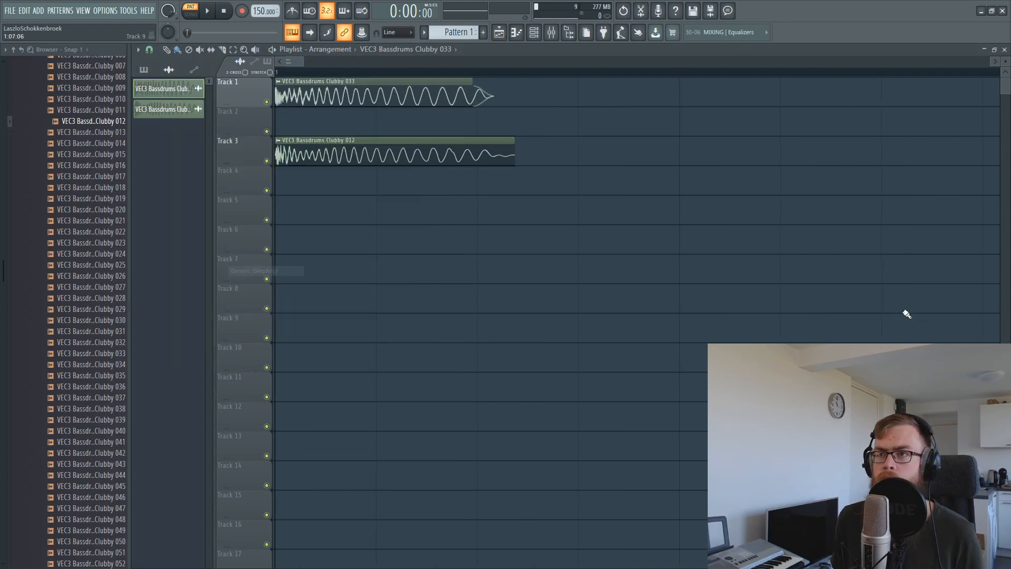
{"action": "double_click", "coordinate": [491, 151]}
{"action": "left_click", "coordinate": [279, 243]}
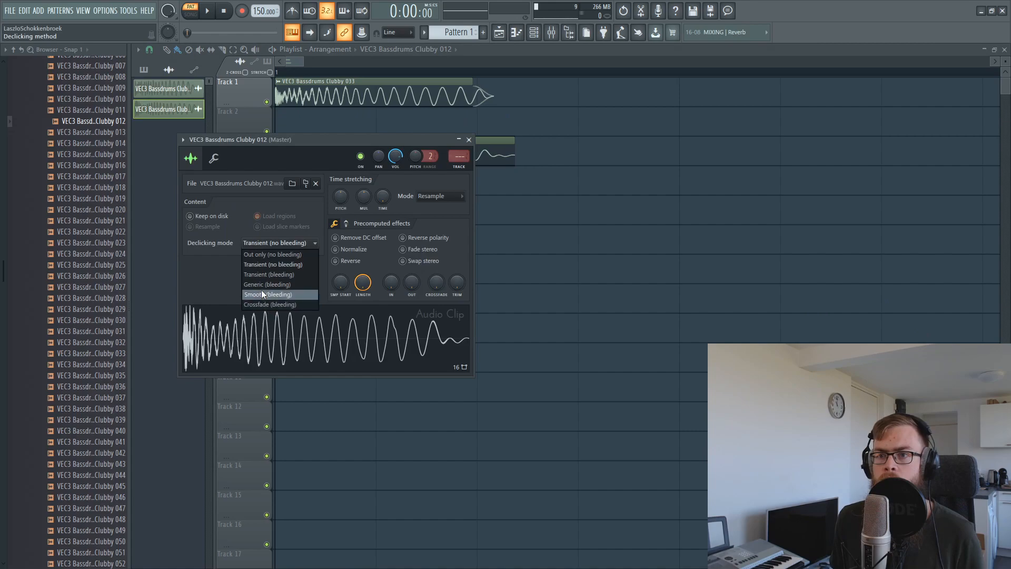
{"action": "left_click", "coordinate": [280, 285]}
{"action": "key", "text": "Escape"}
Trim both bassdrum clips on tracks 1 and 3 together to the same length, 0:01:20
{"action": "left_click_drag", "start_coordinate": [511, 150], "coordinate": [465, 132]}
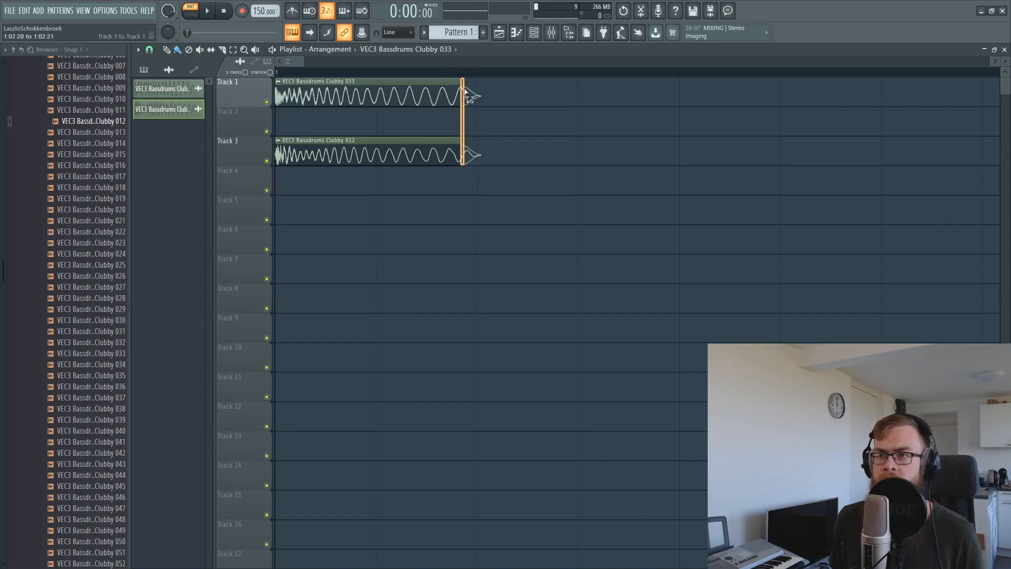
{"action": "left_click_drag", "start_coordinate": [464, 94], "coordinate": [466, 95]}
{"action": "left_click_drag", "start_coordinate": [490, 218], "coordinate": [738, 293]}
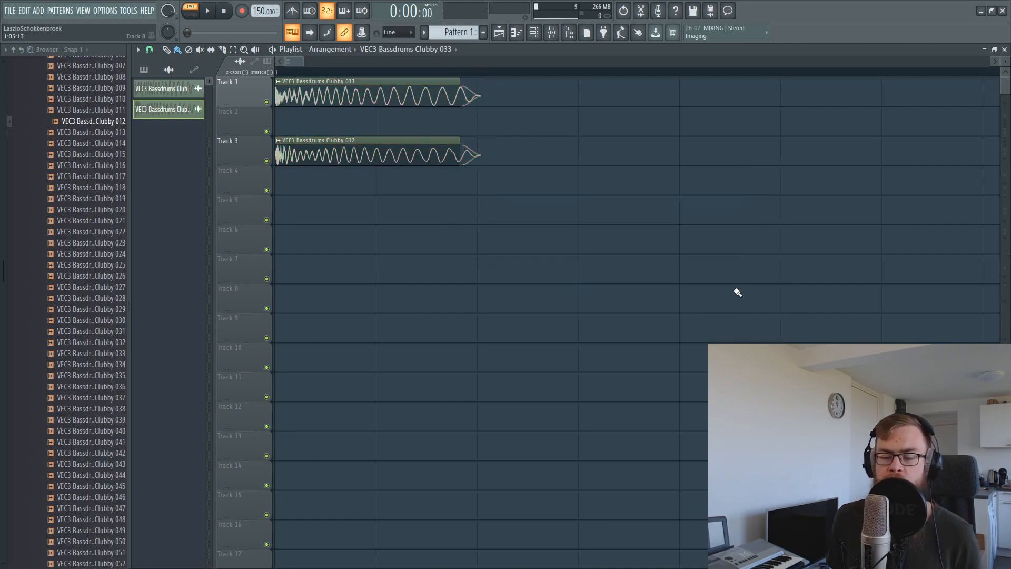
Route Clubby 033 to mixer track 1 and Clubby 012 to mixer track 2, and lower both faders together
{"action": "double_click", "coordinate": [372, 86]}
{"action": "left_click", "coordinate": [445, 153]}
{"action": "left_click", "coordinate": [498, 34]}
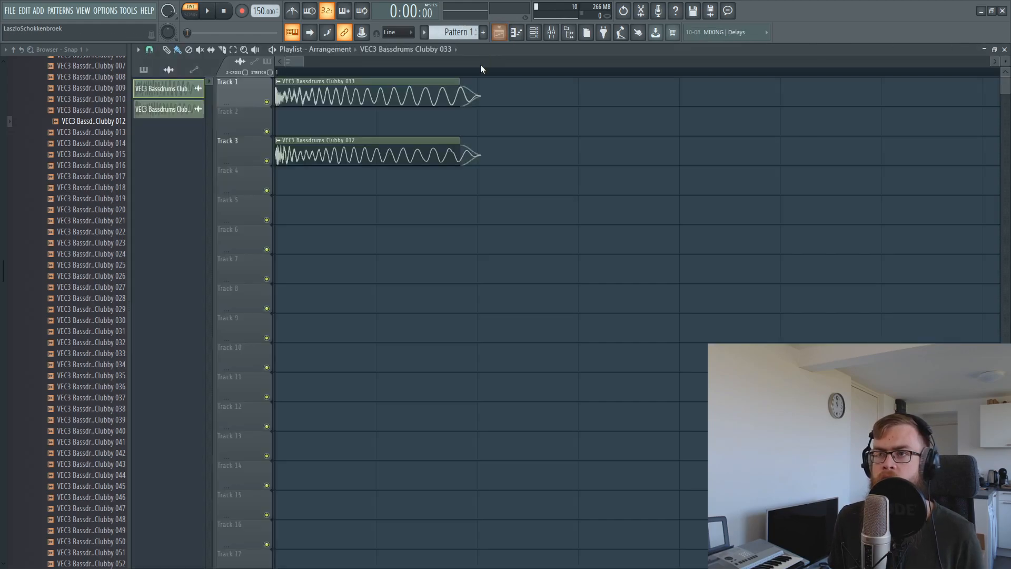
{"action": "double_click", "coordinate": [406, 158]}
{"action": "left_click", "coordinate": [464, 170]}
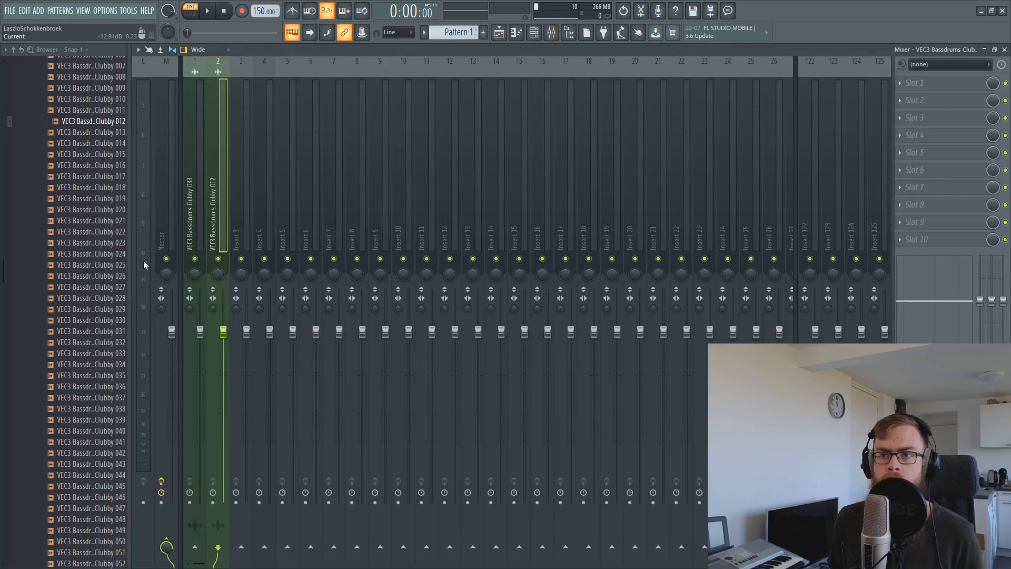
{"action": "left_click", "coordinate": [194, 305], "text": "ctrl"}
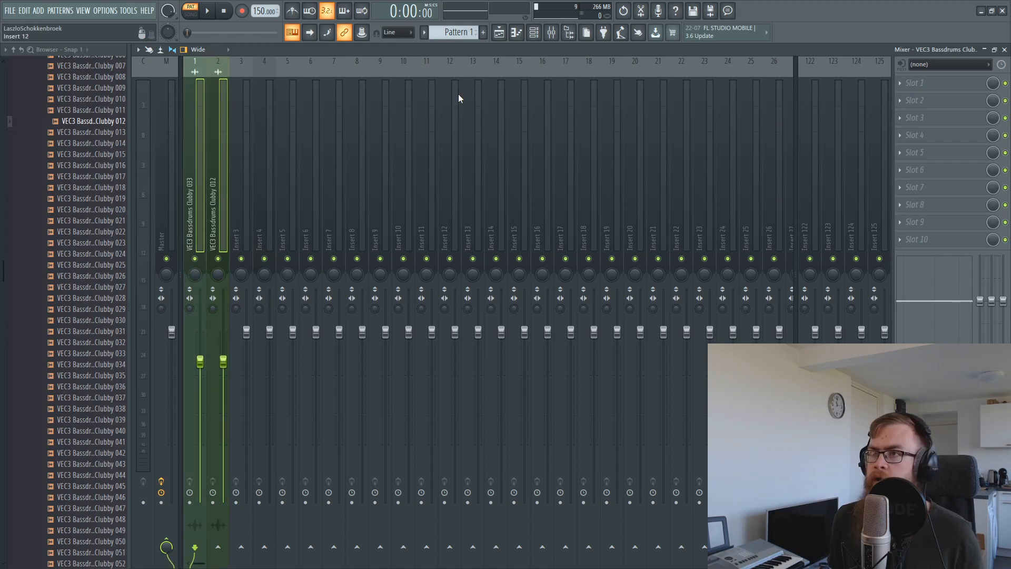
Switch playback to song mode and loop the first beat of the playlist over the two bassdrum clips
{"action": "left_click", "coordinate": [516, 33]}
{"action": "double_click", "coordinate": [357, 146]}
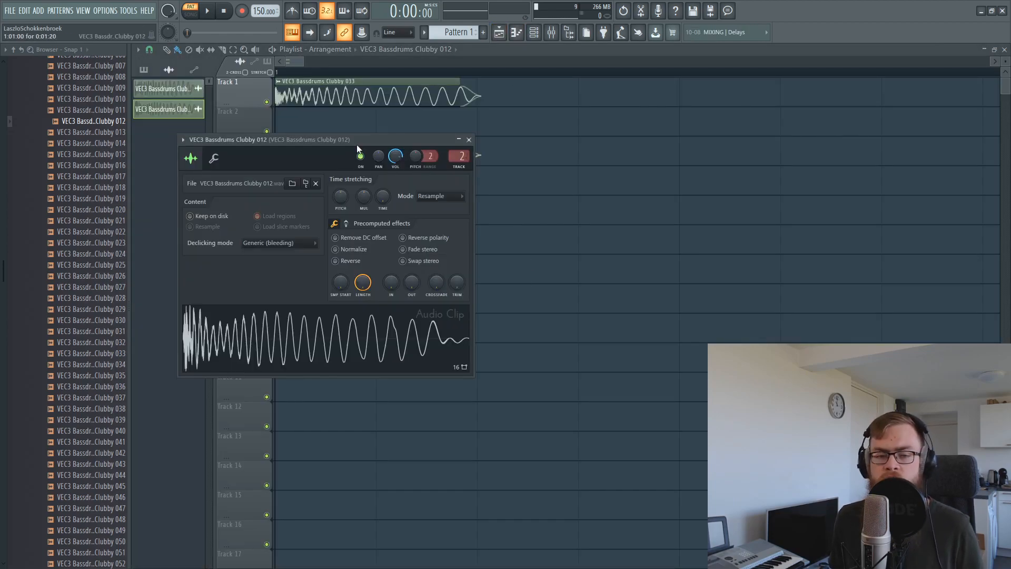
{"action": "key", "text": "l"}
{"action": "key", "text": "space"}
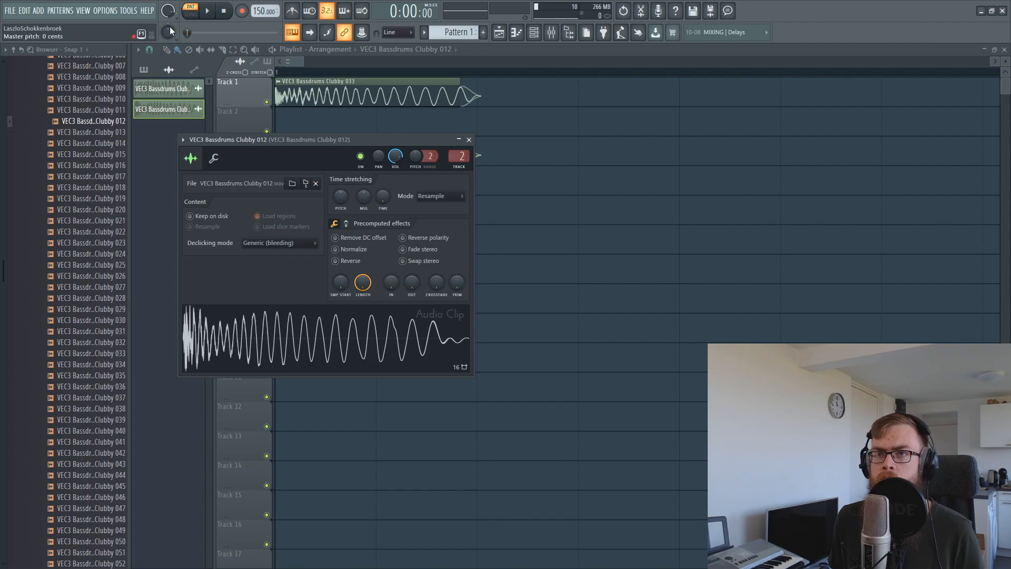
{"action": "left_click", "coordinate": [469, 140]}
{"action": "left_click", "coordinate": [673, 71], "text": "ctrl"}
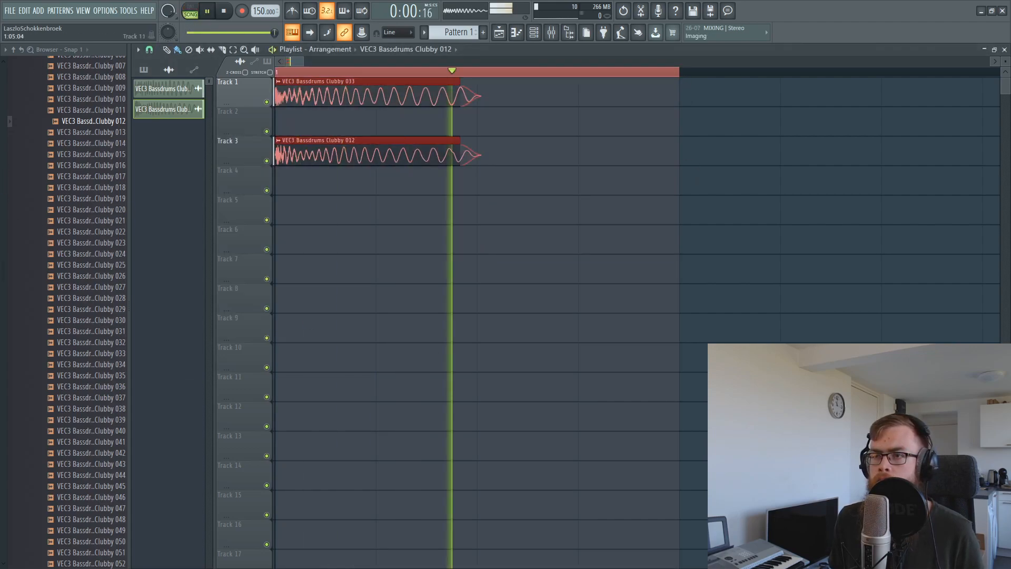
Examine the sample settings of Clubby 012 and Clubby 033 while the loop plays
{"action": "double_click", "coordinate": [402, 153]}
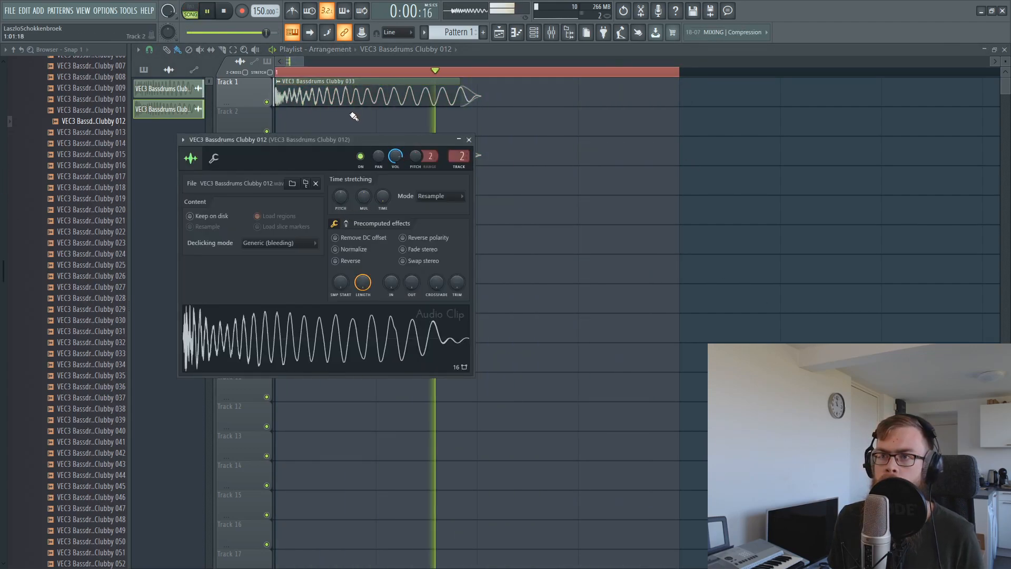
{"action": "left_click", "coordinate": [403, 116]}
{"action": "right_click", "coordinate": [410, 115]}
{"action": "double_click", "coordinate": [395, 97]}
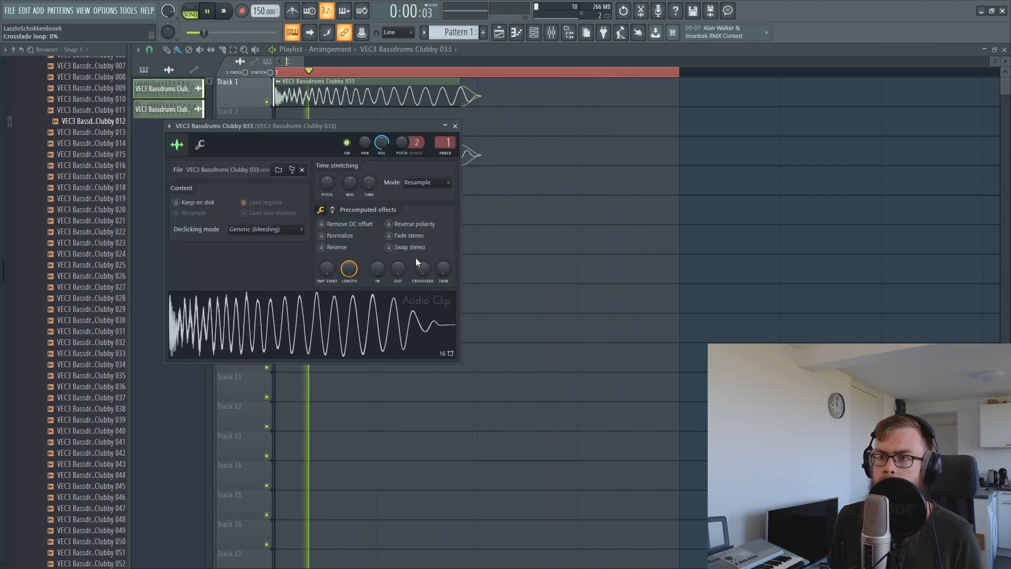
{"action": "left_click", "coordinate": [332, 210]}
{"action": "left_click_drag", "start_coordinate": [443, 267], "coordinate": [444, 276]}
{"action": "key", "text": "Escape"}
Balance the two bassdrum tracks in the mixer, lowering the Clubby 033 fader to about -8.1 dB and adjusting Clubby 012 slightly
{"action": "left_click", "coordinate": [550, 32]}
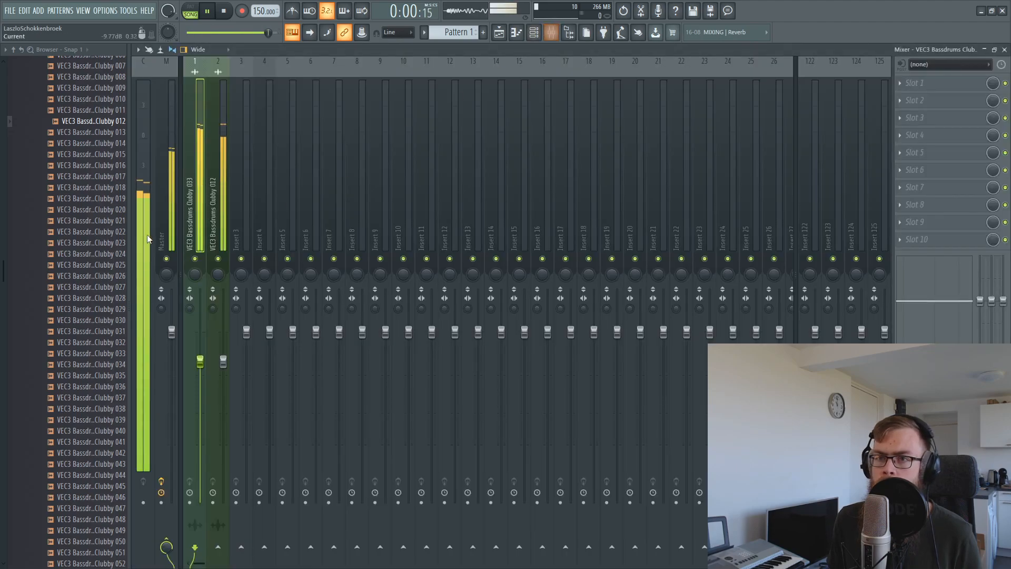
{"action": "left_click", "coordinate": [216, 256]}
{"action": "left_click", "coordinate": [195, 259]}
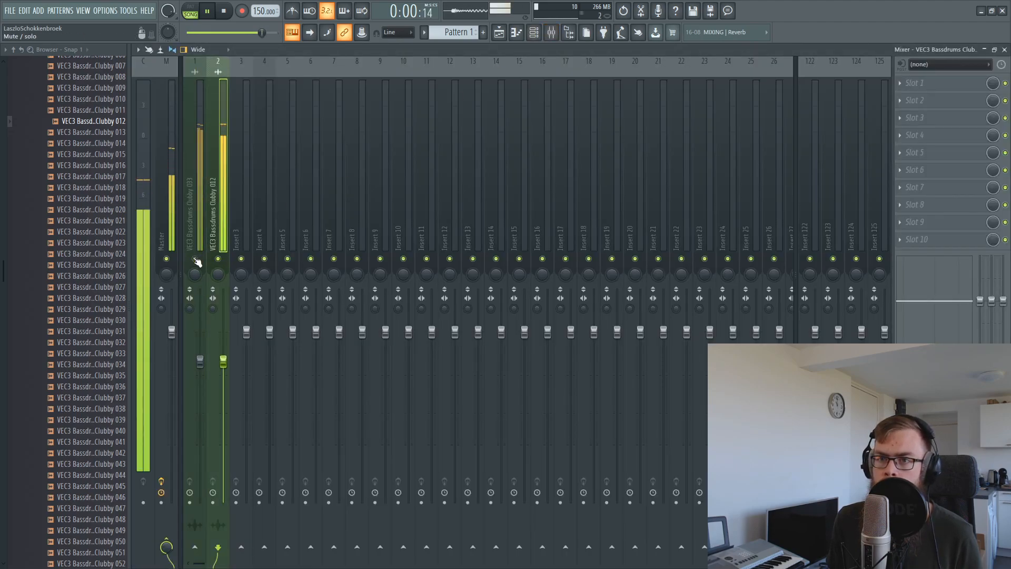
{"action": "left_click", "coordinate": [195, 258]}
{"action": "left_click_drag", "start_coordinate": [200, 361], "coordinate": [200, 389]}
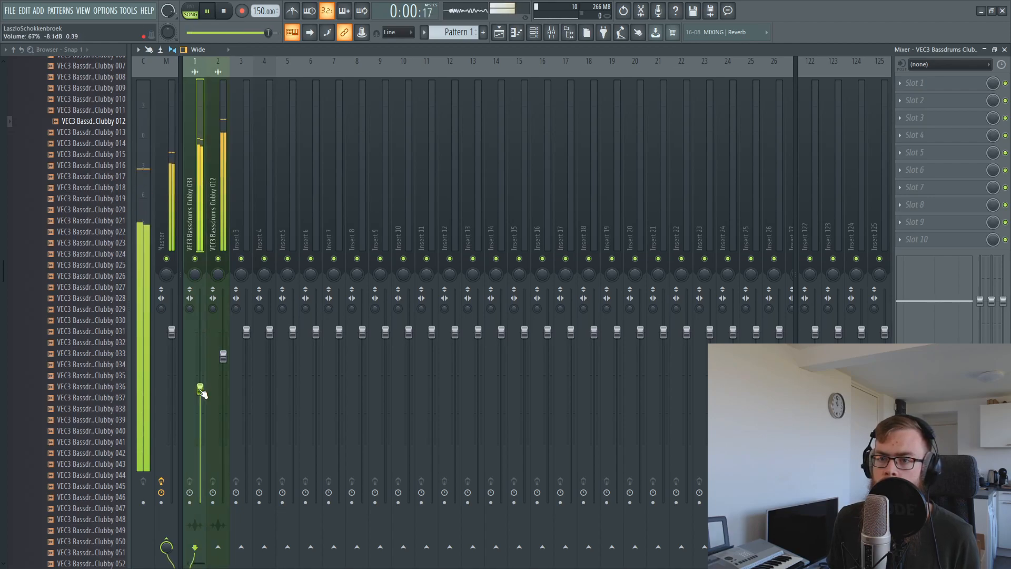
{"action": "left_click_drag", "start_coordinate": [224, 356], "coordinate": [224, 360]}
{"action": "key", "text": "space"}
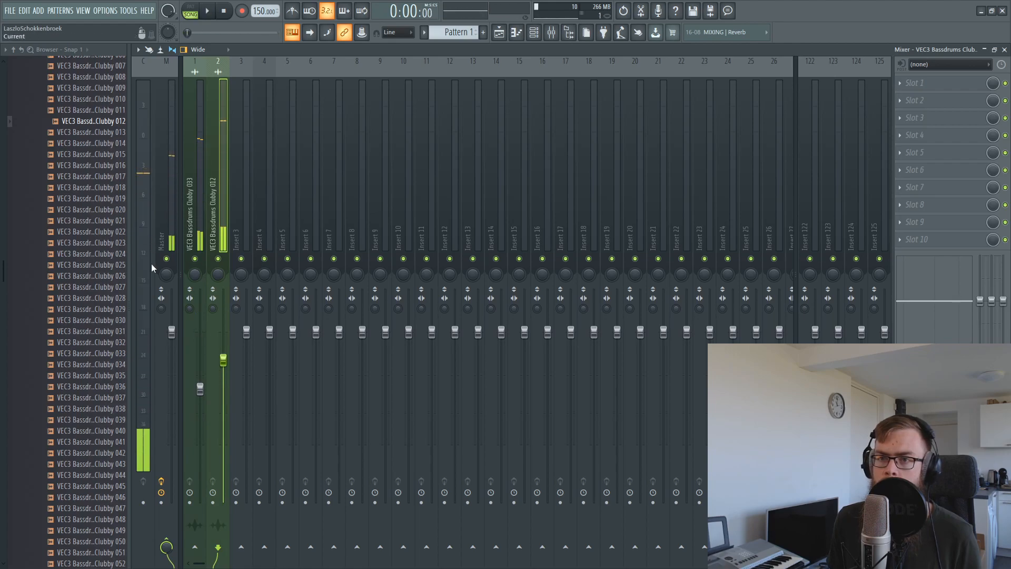
Reset the master's stereo separation and audition the bassdrum blend with and without Clubby 033
{"action": "left_click", "coordinate": [167, 300]}
{"action": "key", "text": "space"}
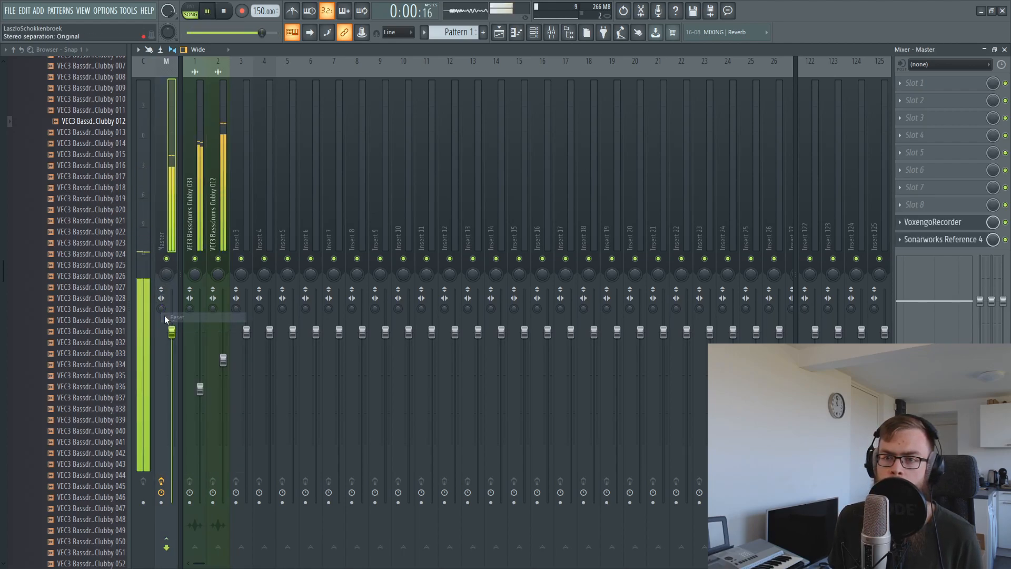
{"action": "key", "text": "space"}
{"action": "key", "text": "space"}
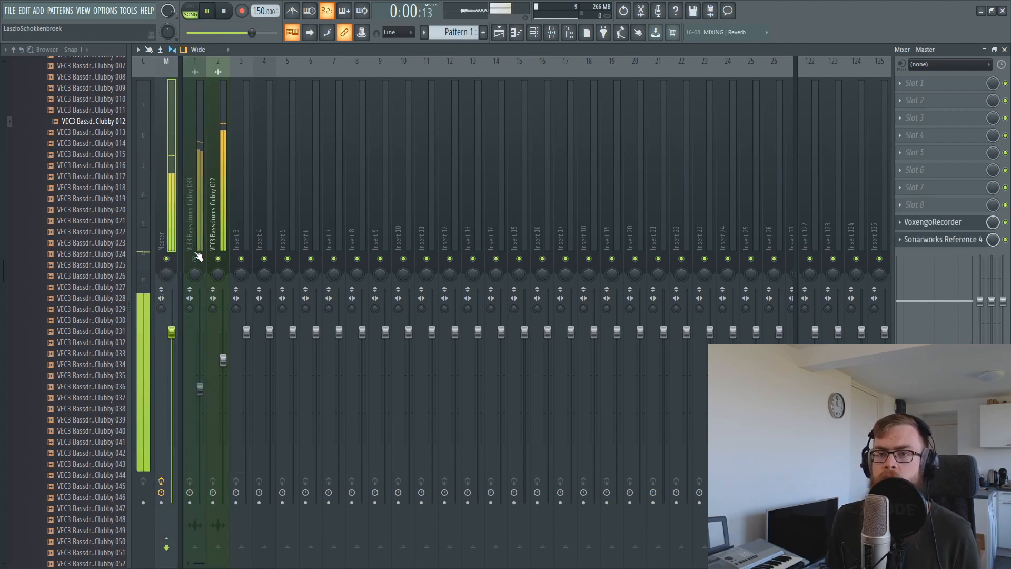
{"action": "key", "text": "space"}
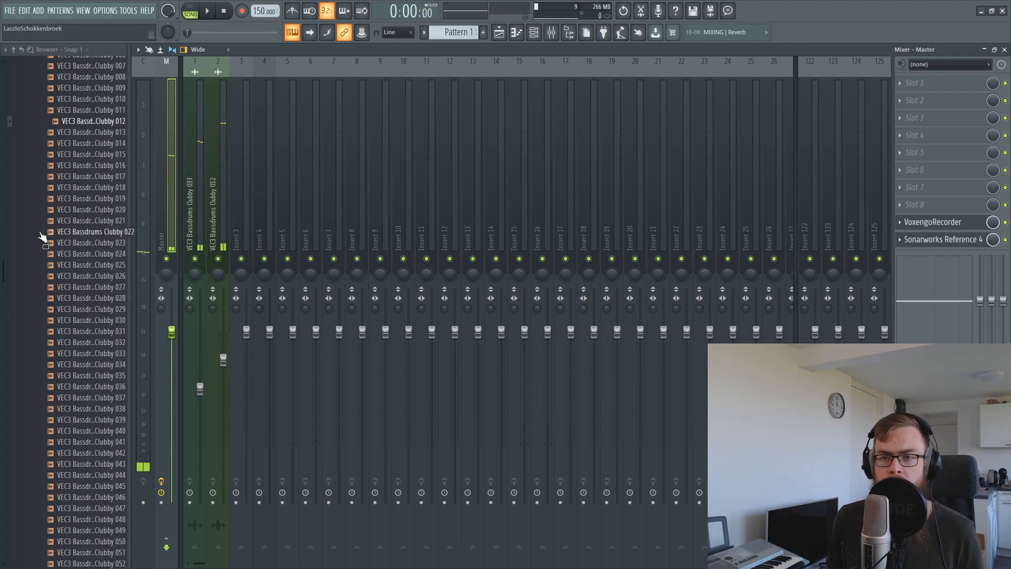
Collapse the VENGEANCE sample folder in the browser and return to the playlist
{"action": "scroll", "coordinate": [52, 237], "scroll_direction": "up", "scroll_amount": 10}
{"action": "left_click", "coordinate": [68, 247]}
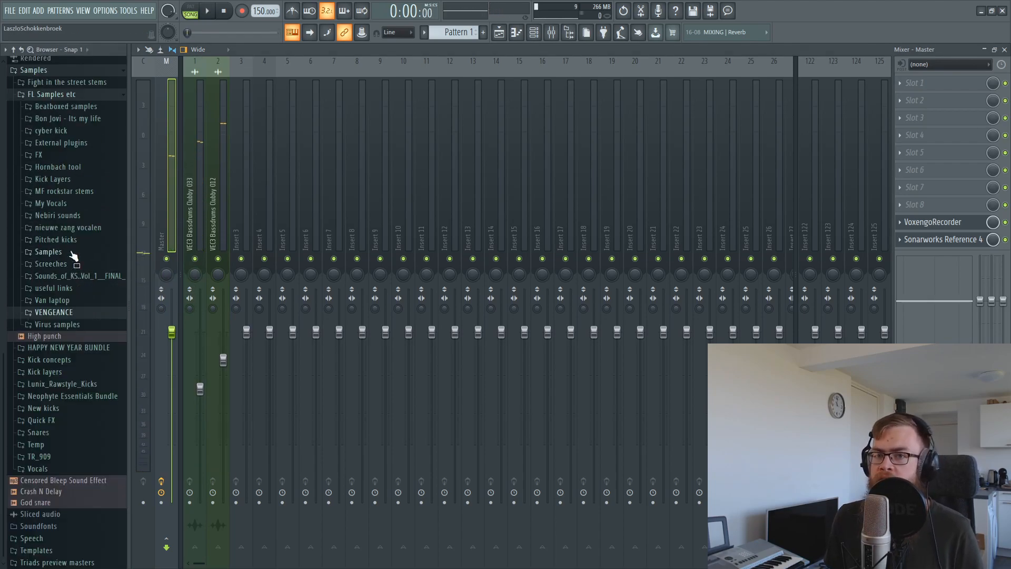
{"action": "left_click", "coordinate": [1005, 50]}
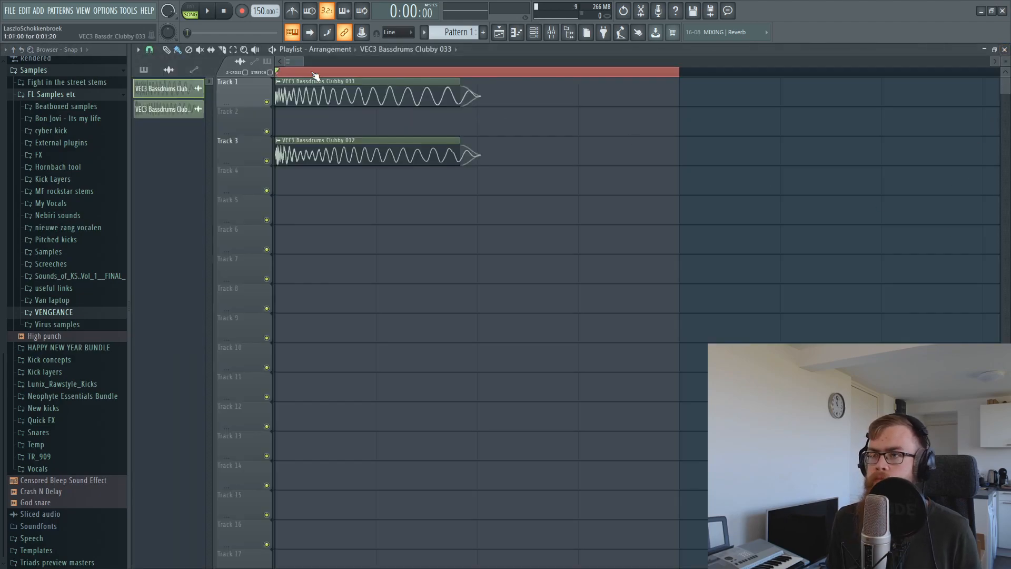
Show the Unsorted channel group and open the piano roll of the Serum_x64 channel
{"action": "left_click", "coordinate": [537, 32]}
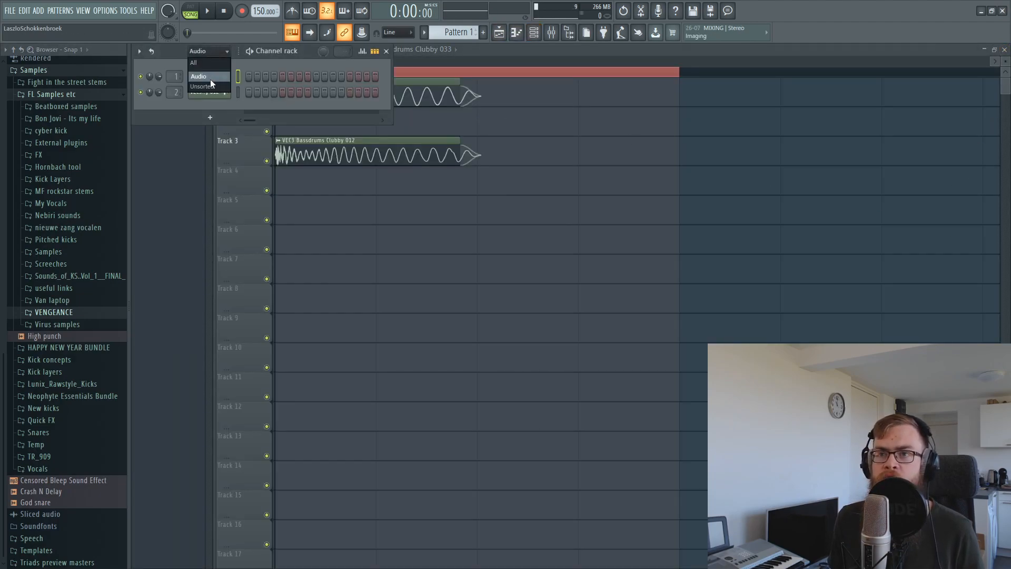
{"action": "left_click", "coordinate": [203, 86]}
{"action": "right_click", "coordinate": [227, 77]}
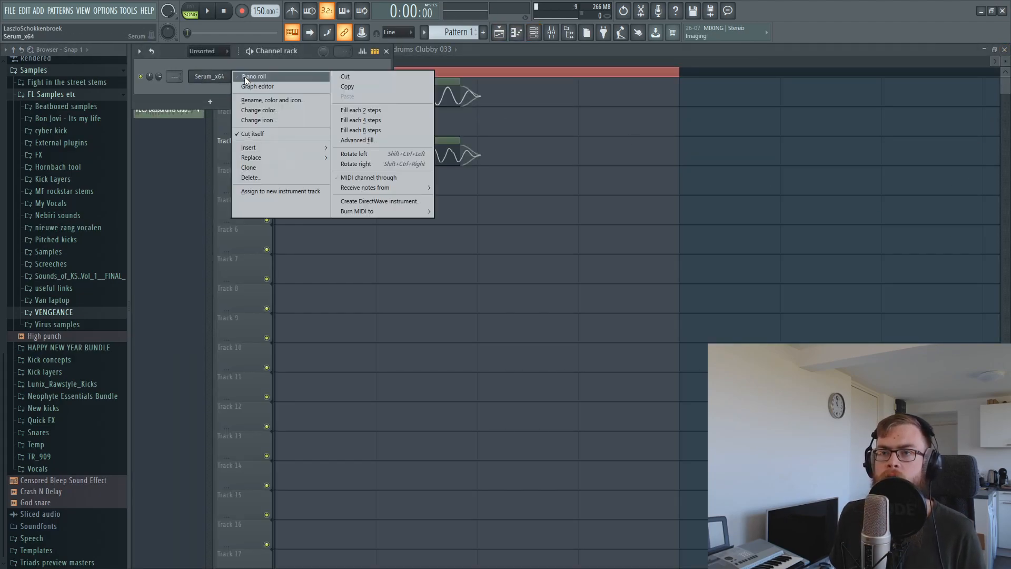
{"action": "left_click", "coordinate": [244, 77]}
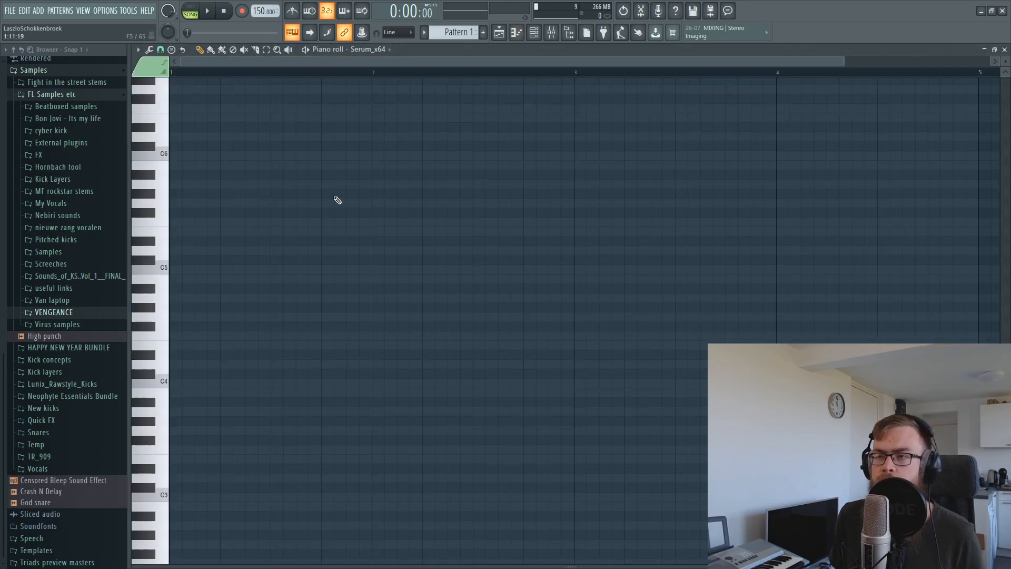
Set the octave of Serum's oscillator A to -2 and draw a half-bar G4 note at the start of the piano roll
{"action": "left_click", "coordinate": [535, 32]}
{"action": "left_click", "coordinate": [209, 77]}
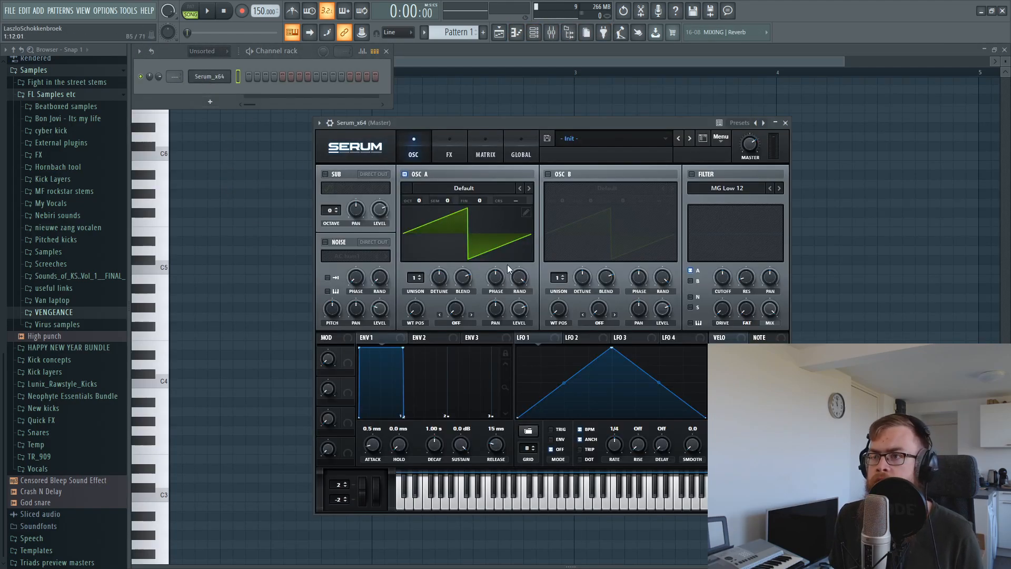
{"action": "mouse_move", "coordinate": [413, 200]}
{"action": "left_mouse_down"}
{"action": "mouse_move", "coordinate": [412, 219]}
{"action": "mouse_move", "coordinate": [417, 207]}
{"action": "left_mouse_up"}
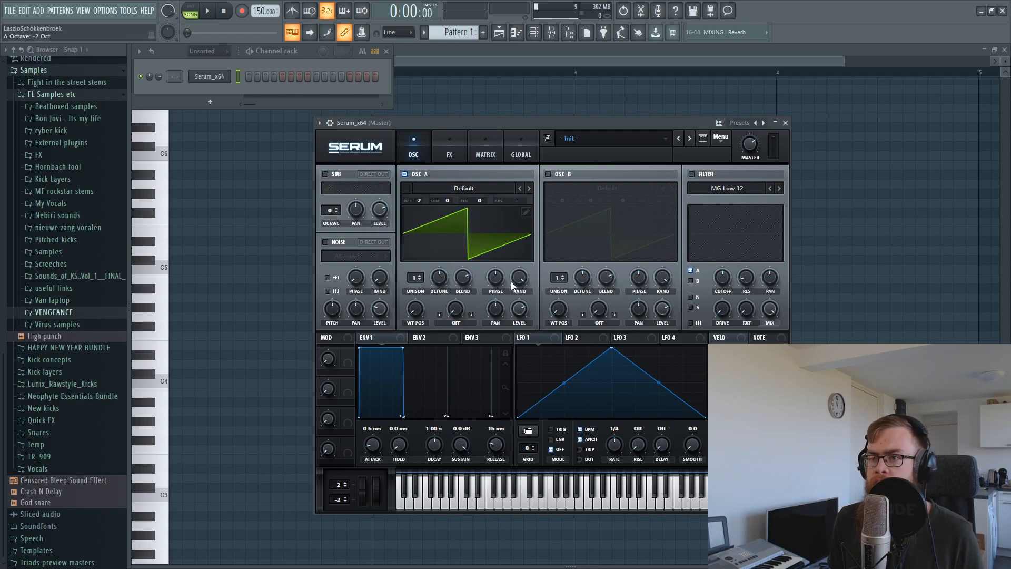
{"action": "left_click_drag", "start_coordinate": [185, 317], "coordinate": [117, 315]}
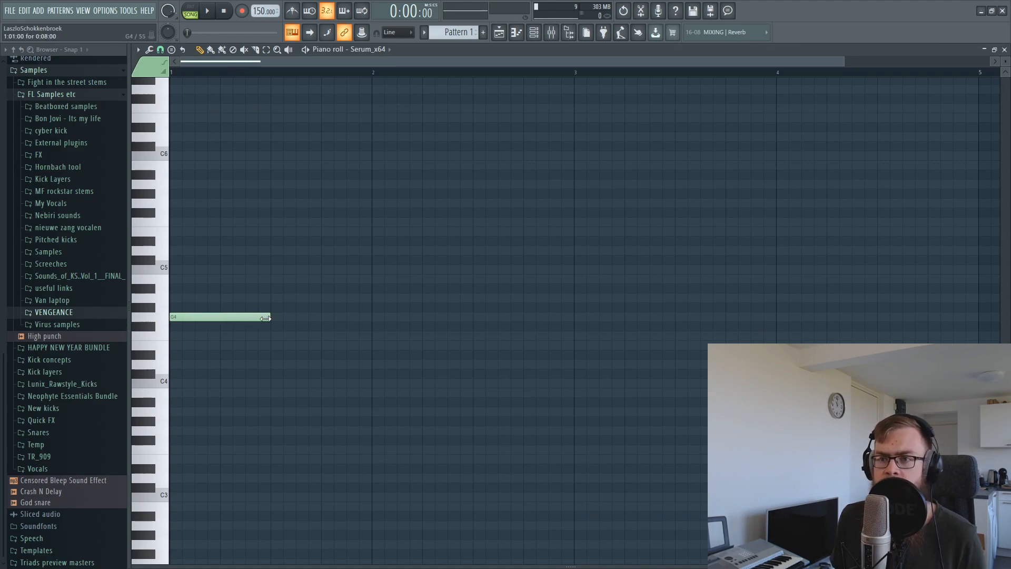
Place Pattern 1 at the start of track 5 in the playlist and play it with the bassdrums
{"action": "left_click", "coordinate": [505, 33]}
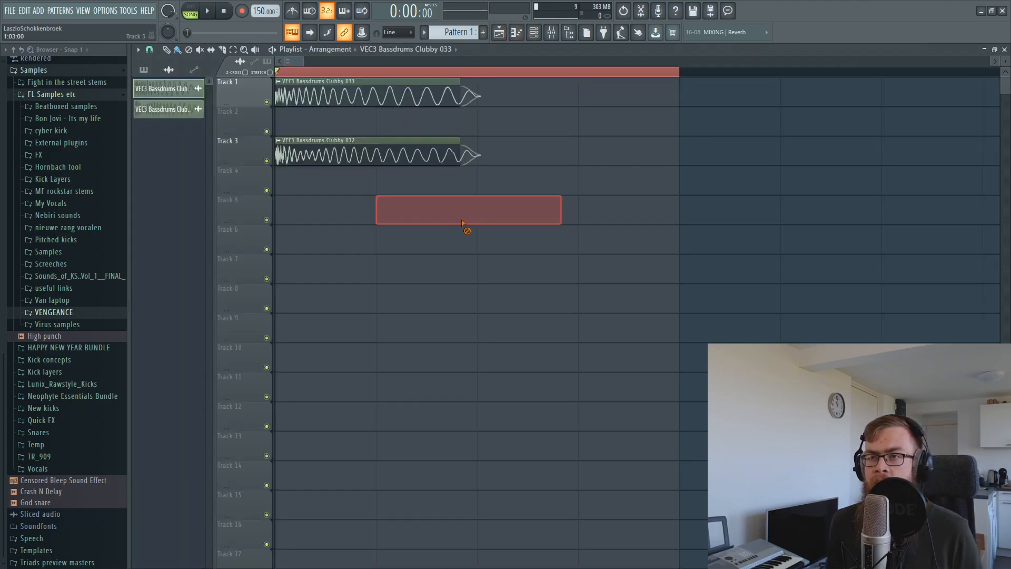
{"action": "mouse_move", "coordinate": [433, 254]}
{"action": "left_mouse_down"}
{"action": "mouse_move", "coordinate": [458, 239]}
{"action": "mouse_move", "coordinate": [309, 197]}
{"action": "left_mouse_up"}
{"action": "key", "text": "space"}
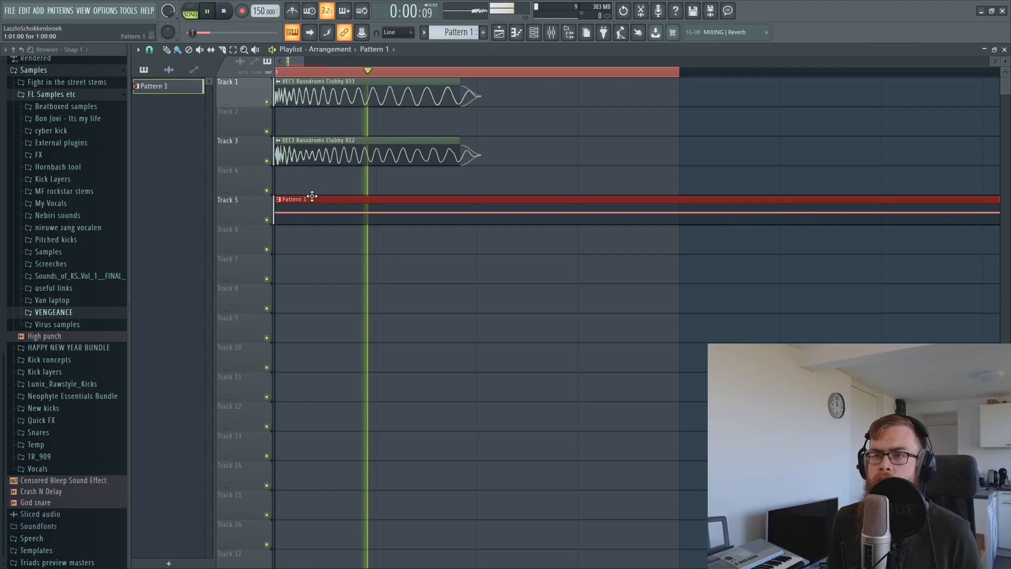
Stop playback and create an automation clip for the Serum_x64 channel volume
{"action": "left_click", "coordinate": [534, 32]}
{"action": "key", "text": "space"}
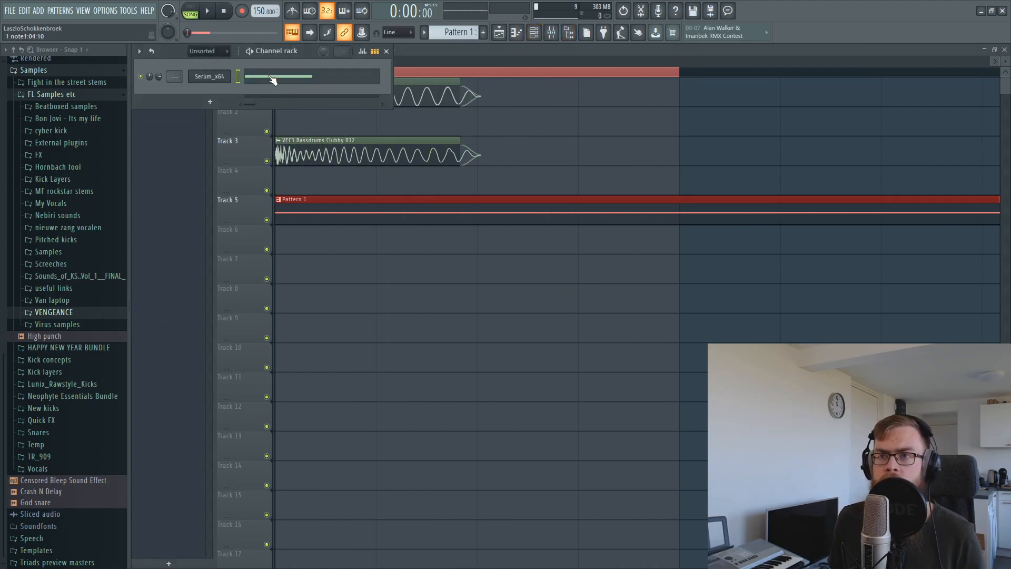
{"action": "right_click", "coordinate": [157, 78]}
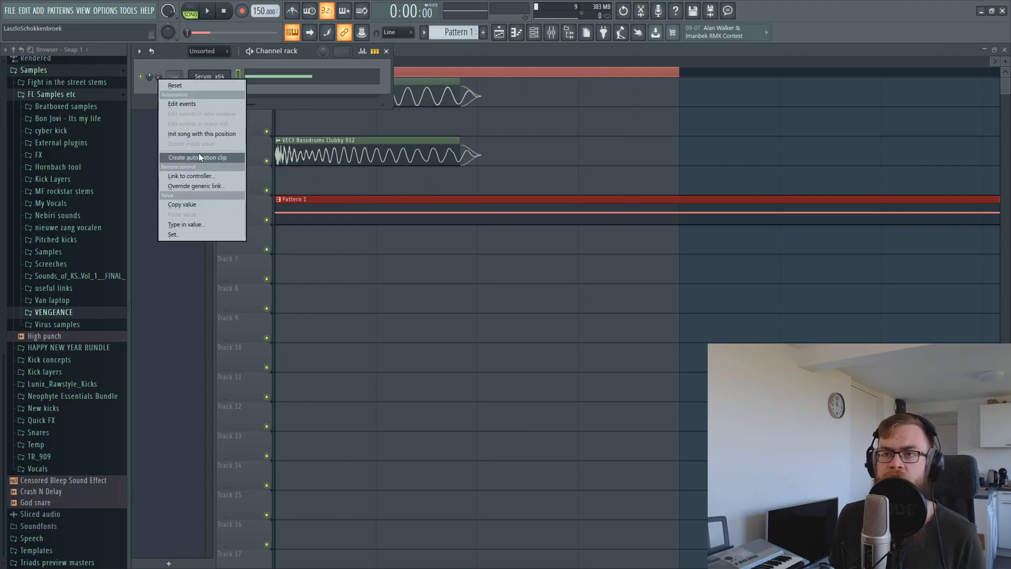
{"action": "left_click", "coordinate": [198, 154]}
{"action": "left_click", "coordinate": [491, 371]}
Add a volume automation point at 1:03:00 with a value of about 87% and bend the rise before it into a late, steep curve
{"action": "left_click_drag", "start_coordinate": [413, 113], "coordinate": [473, 254]}
{"action": "right_click", "coordinate": [477, 236]}
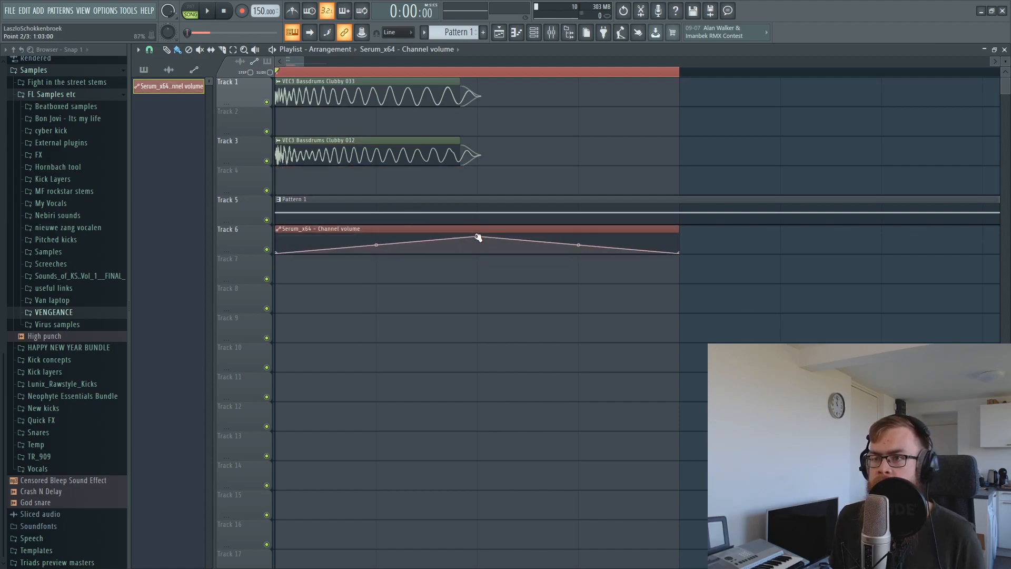
{"action": "left_click", "coordinate": [434, 327]}
{"action": "left_click_drag", "start_coordinate": [376, 245], "coordinate": [376, 252]}
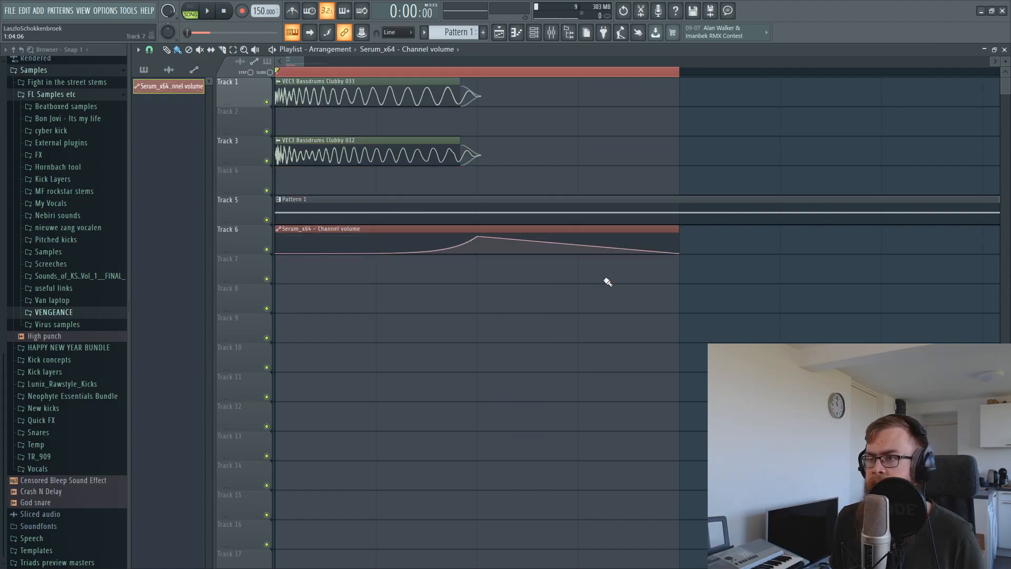
Copy the Serum_x64 channel's volume value and paste it onto the automation point at 1:03:00
{"action": "left_click", "coordinate": [534, 32]}
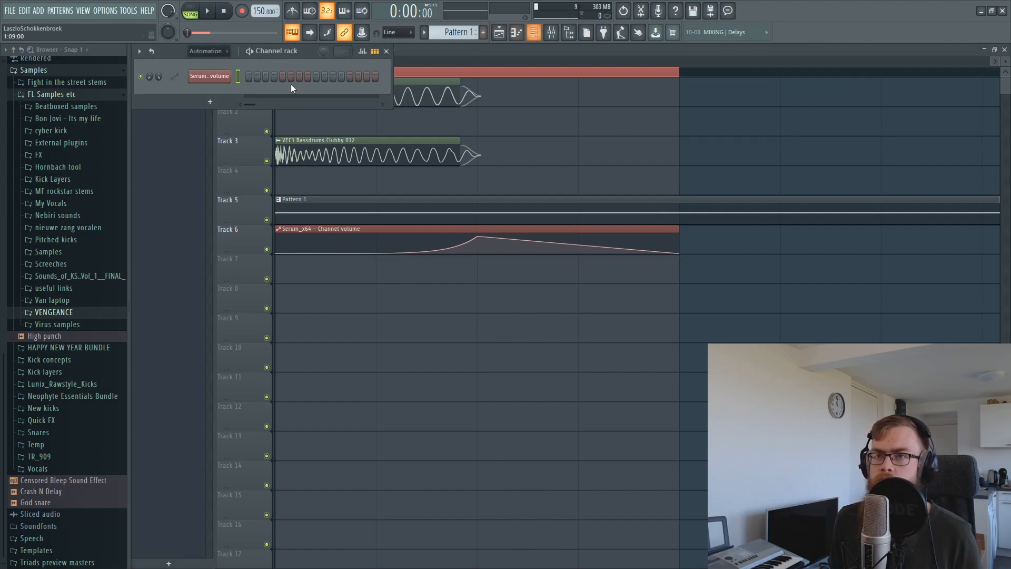
{"action": "left_click", "coordinate": [209, 96]}
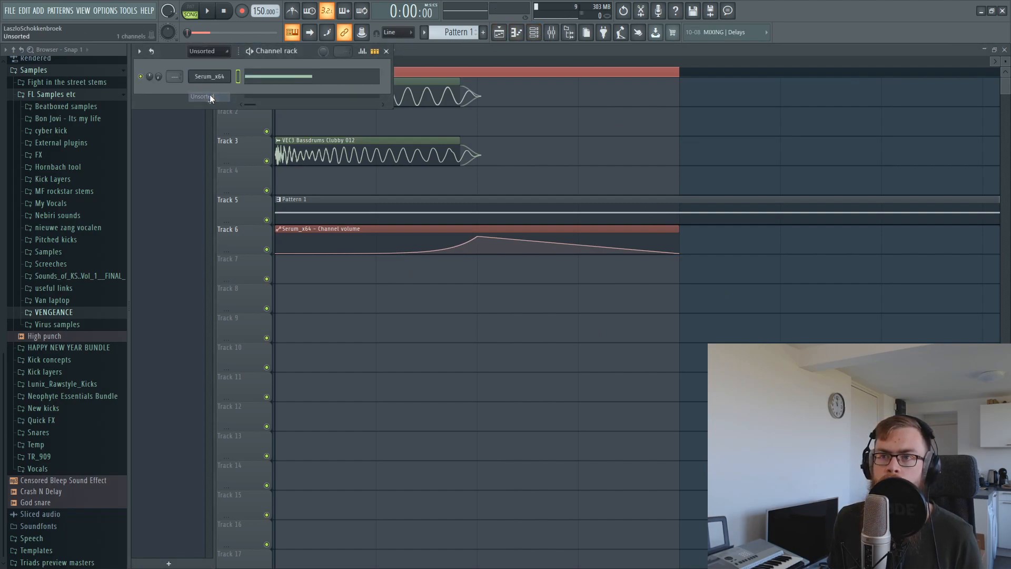
{"action": "right_click", "coordinate": [161, 78]}
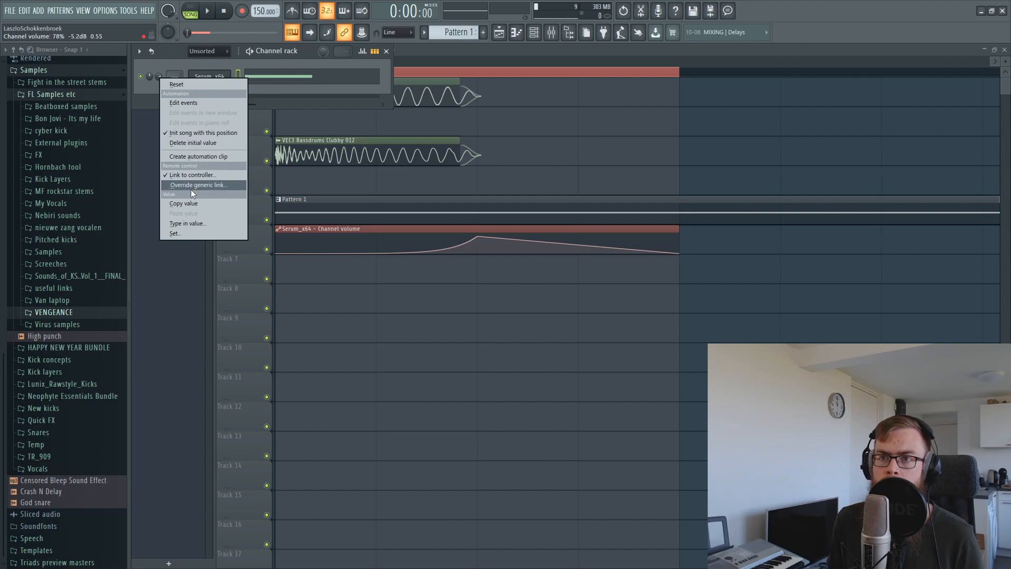
{"action": "left_click", "coordinate": [191, 204]}
{"action": "right_click", "coordinate": [479, 235]}
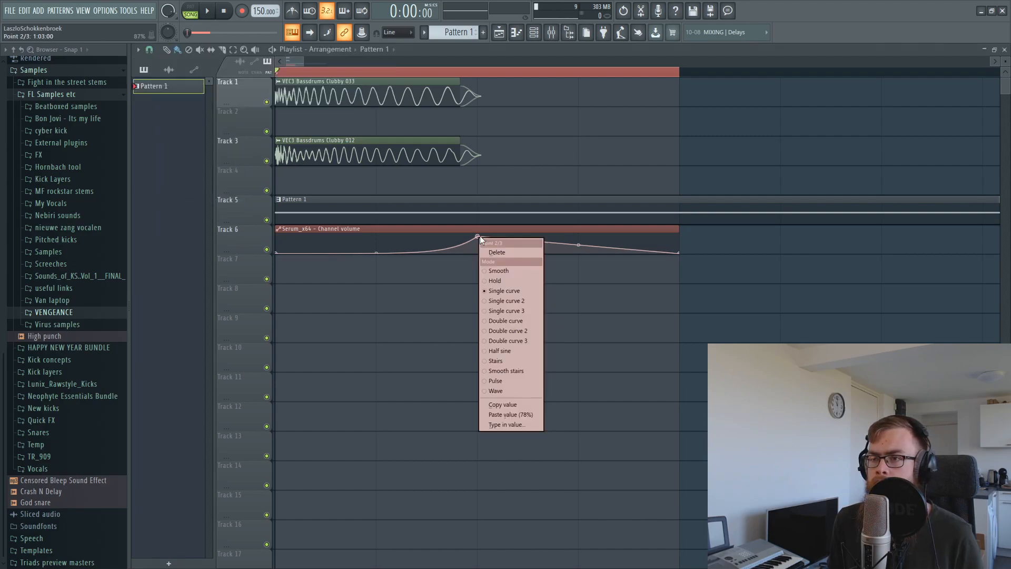
{"action": "left_click", "coordinate": [508, 415]}
Extend the automation clip's end point to 1:06:00, bend the fall into a late, steep drop and play the result
{"action": "left_click_drag", "start_coordinate": [681, 254], "coordinate": [785, 275]}
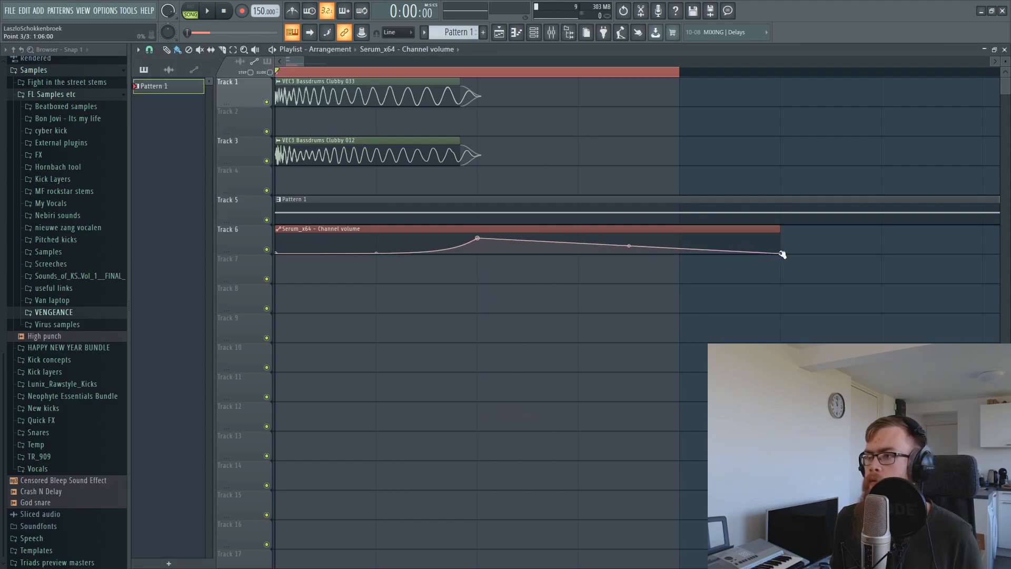
{"action": "left_click_drag", "start_coordinate": [628, 245], "coordinate": [649, 293]}
{"action": "key", "text": "space"}
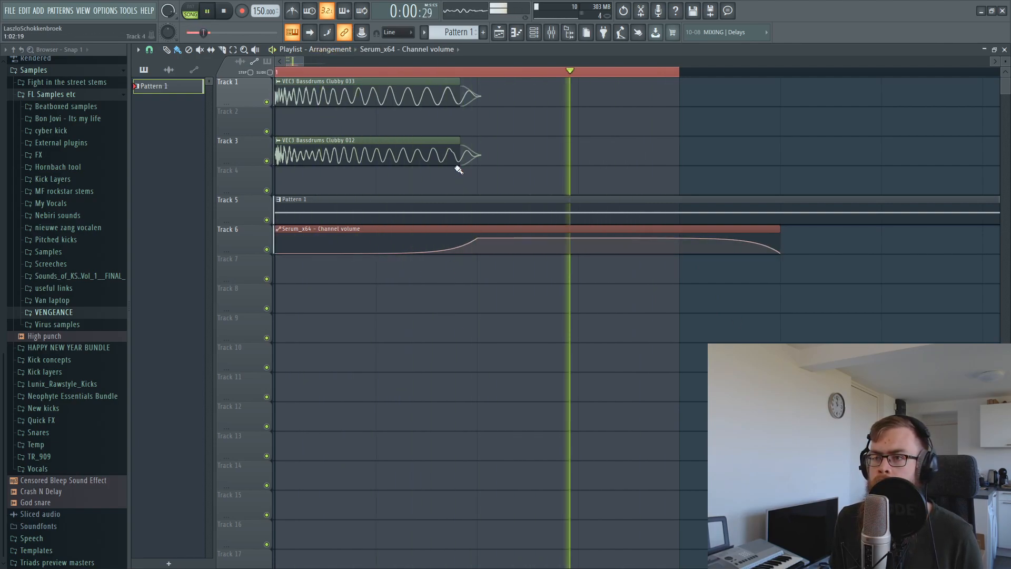
{"action": "key", "text": "space"}
Collapse the Samples folder in the browser and set Serum's oscillator A wavetable to Analog_BD_Sin
{"action": "scroll", "coordinate": [421, 74], "scroll_direction": "down", "scroll_amount": 2}
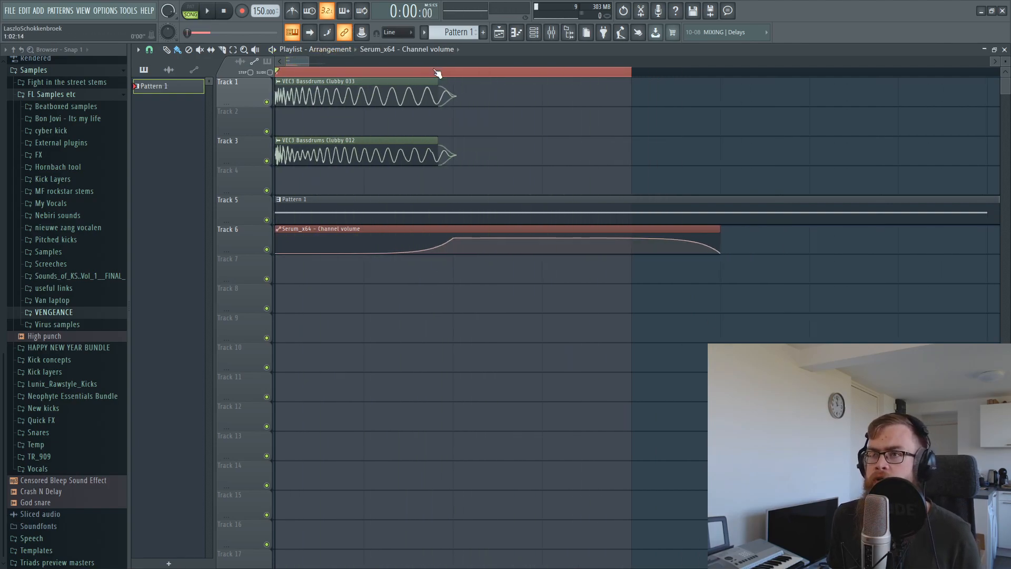
{"action": "left_click", "coordinate": [74, 71]}
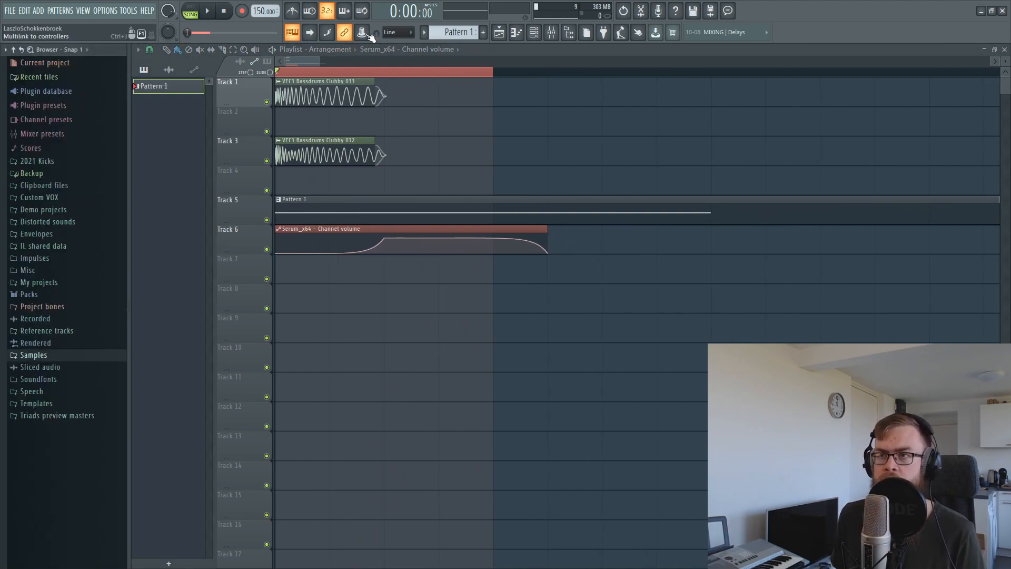
{"action": "left_click", "coordinate": [534, 33]}
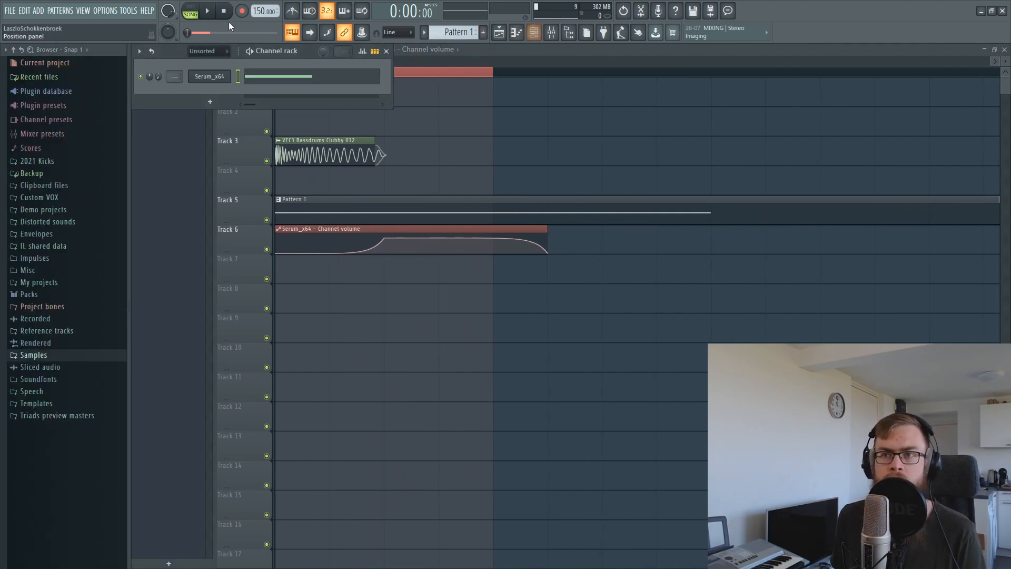
{"action": "left_click", "coordinate": [221, 76]}
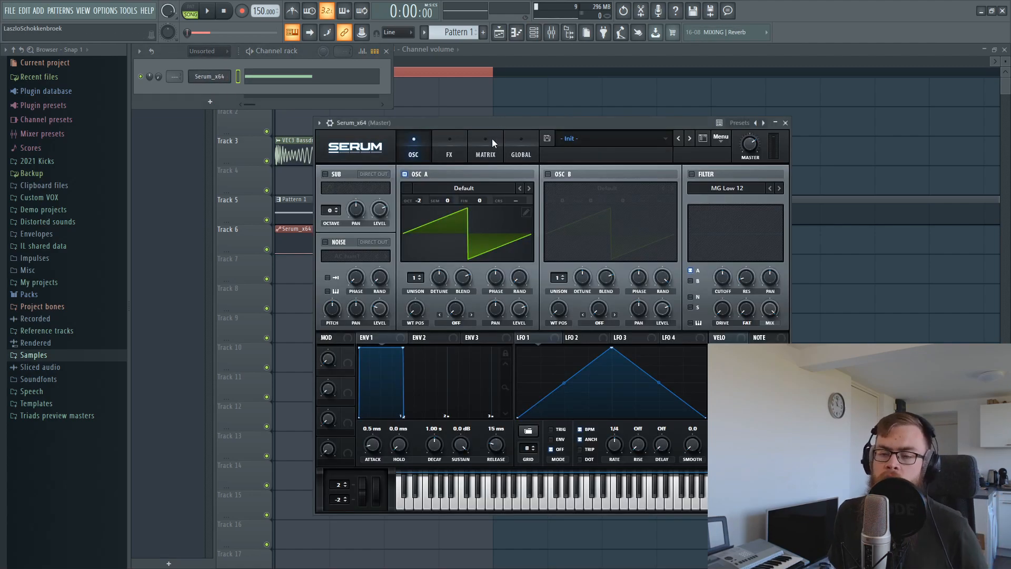
{"action": "left_click", "coordinate": [528, 189]}
{"action": "left_click", "coordinate": [528, 189]}
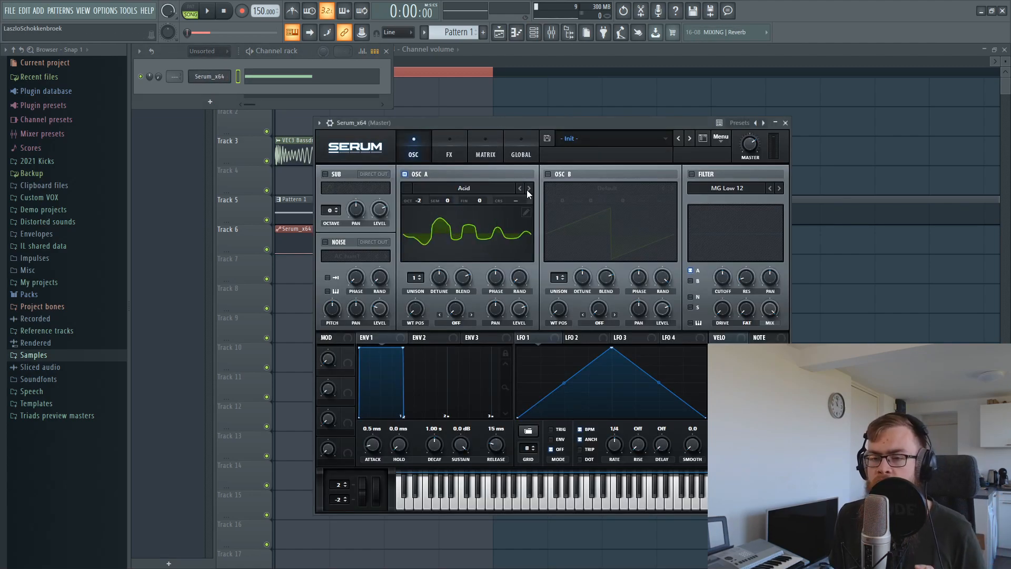
{"action": "left_click", "coordinate": [529, 189]}
Enable oscillator B and load the digital wavetable Evolution into it
{"action": "left_click", "coordinate": [548, 174]}
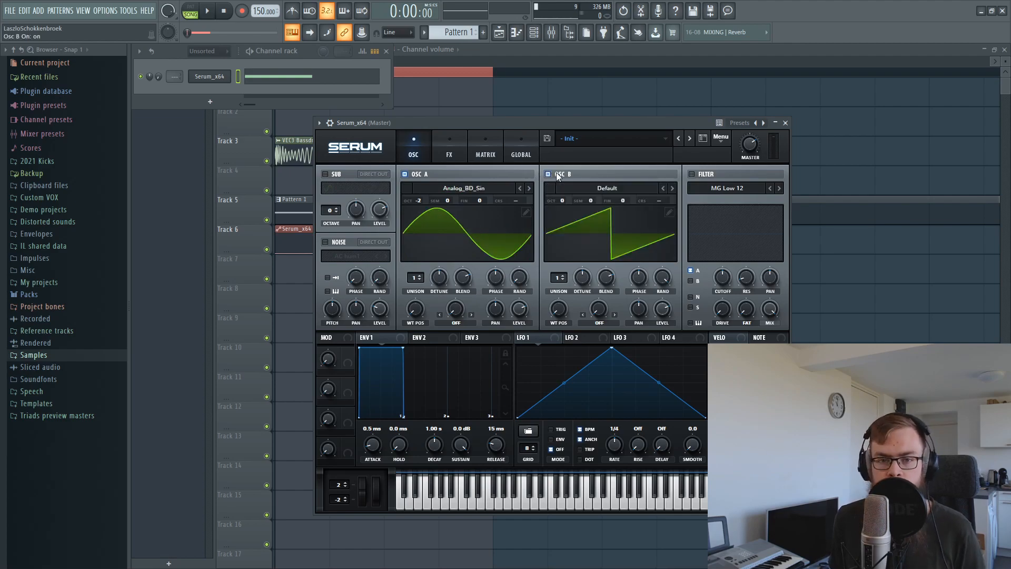
{"action": "left_click", "coordinate": [587, 188]}
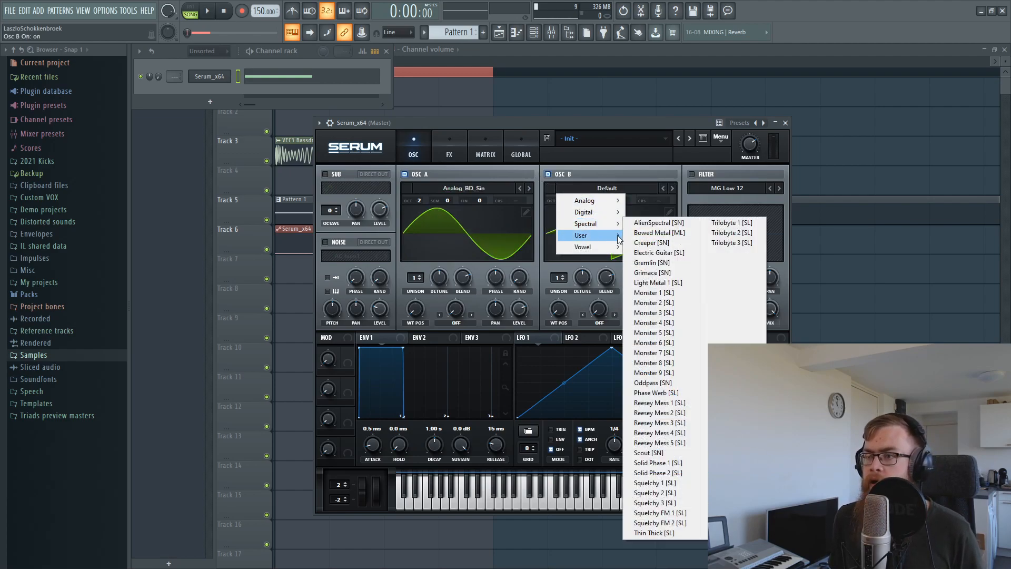
{"action": "mouse_move", "coordinate": [584, 212]}
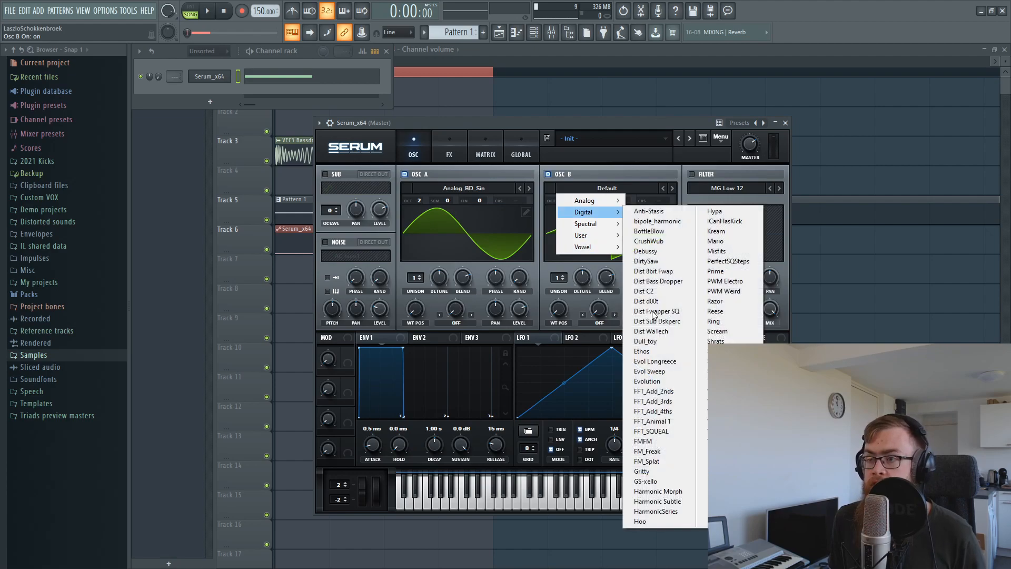
{"action": "left_click", "coordinate": [656, 372]}
{"action": "left_click", "coordinate": [672, 188]}
{"action": "left_click", "coordinate": [672, 188]}
{"action": "left_click", "coordinate": [664, 188]}
{"action": "left_click", "coordinate": [673, 188]}
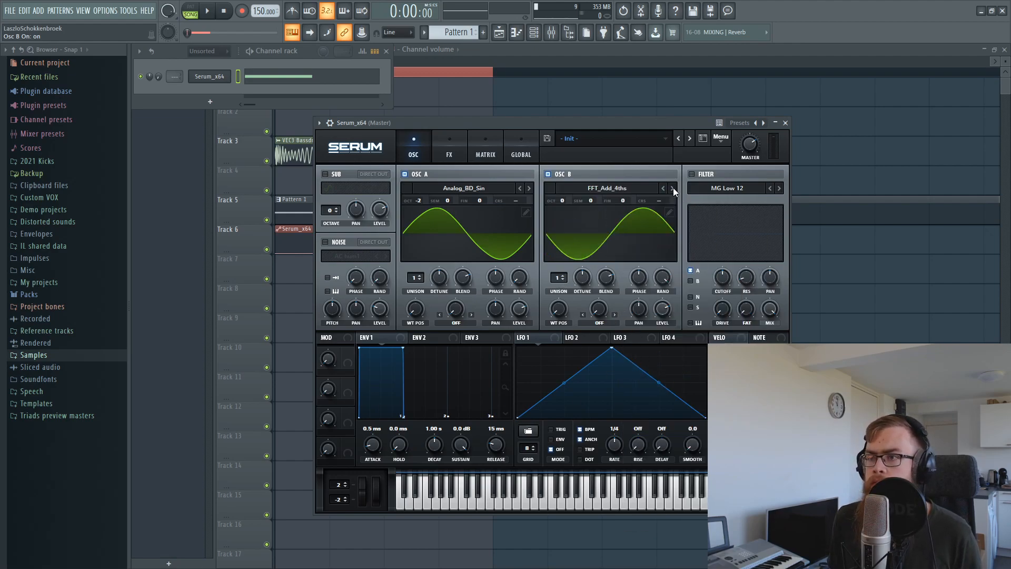
{"action": "left_click", "coordinate": [663, 188]}
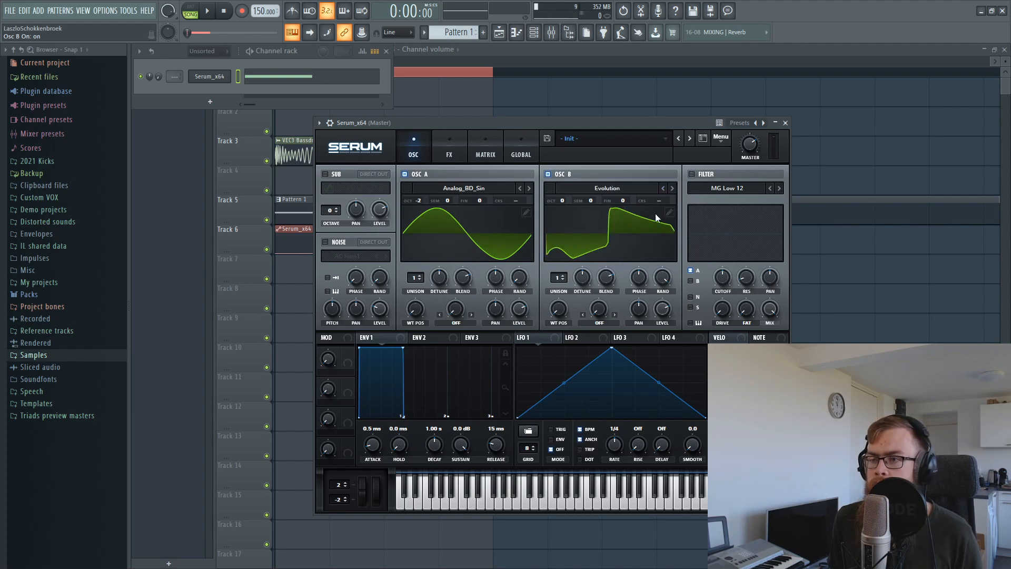
Set oscillator B's octave to -2 and audition the arrangement
{"action": "mouse_move", "coordinate": [553, 313]}
{"action": "left_mouse_down"}
{"action": "mouse_move", "coordinate": [553, 292]}
{"action": "mouse_move", "coordinate": [553, 314]}
{"action": "left_mouse_up"}
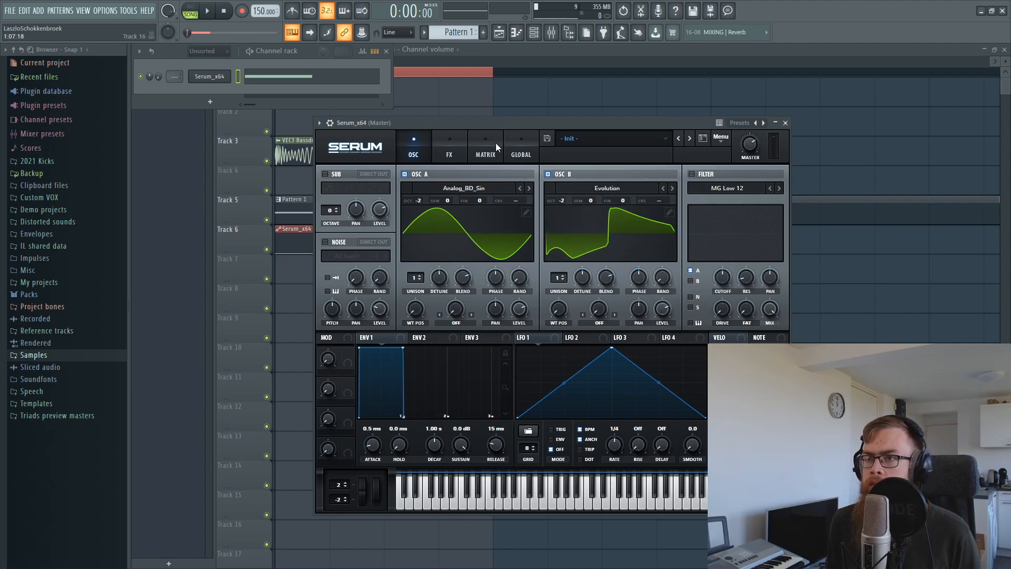
{"action": "left_click_drag", "start_coordinate": [445, 122], "coordinate": [460, 95]}
{"action": "key", "text": "space"}
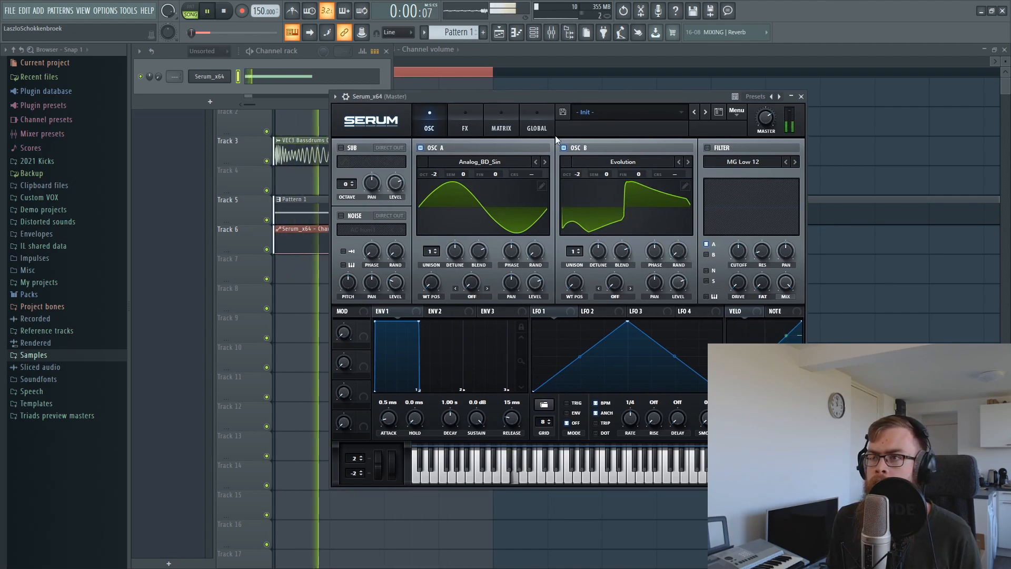
{"action": "key", "text": "space"}
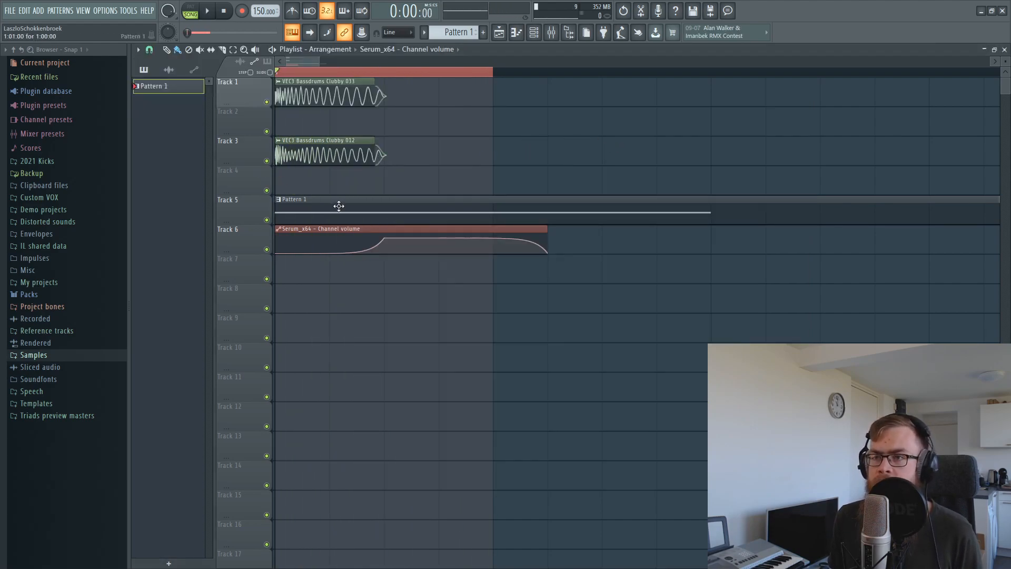
Play Serum with both bassdrum clips muted, set oscillator B's wavetable position to about 36 and modulate it with LFO 1
{"action": "key", "text": "space"}
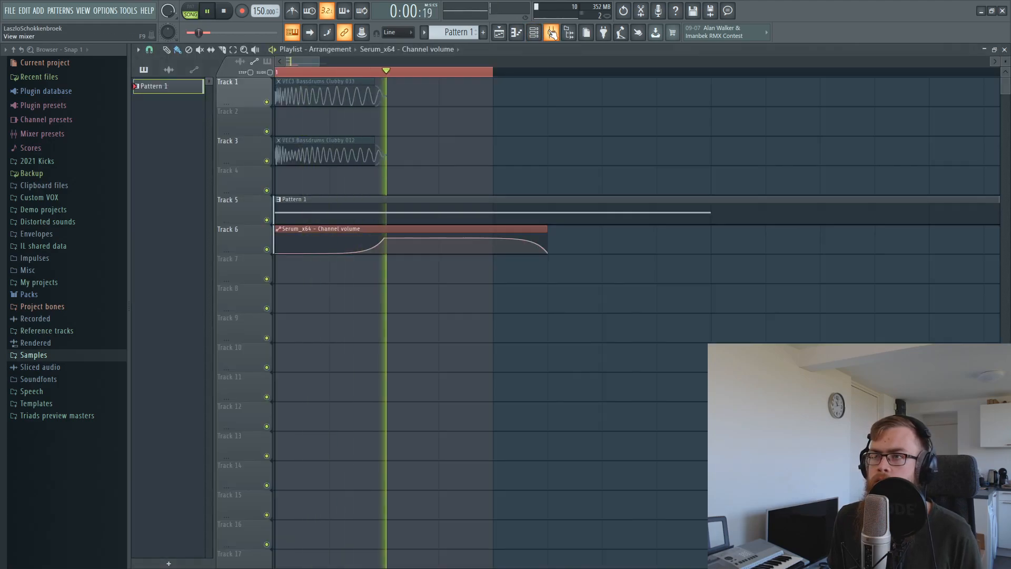
{"action": "left_click", "coordinate": [552, 33]}
{"action": "key", "text": "F6"}
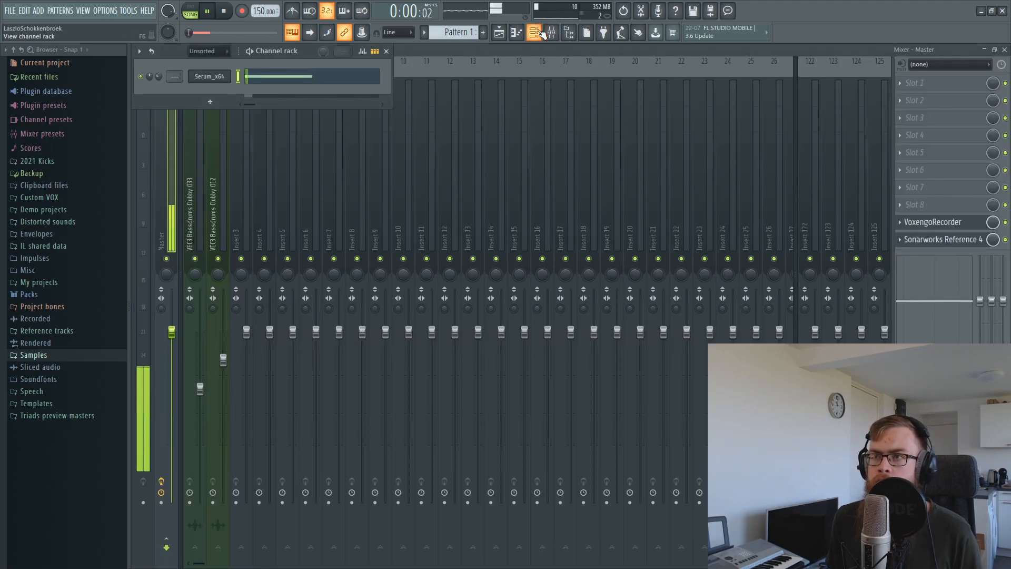
{"action": "left_click", "coordinate": [209, 76]}
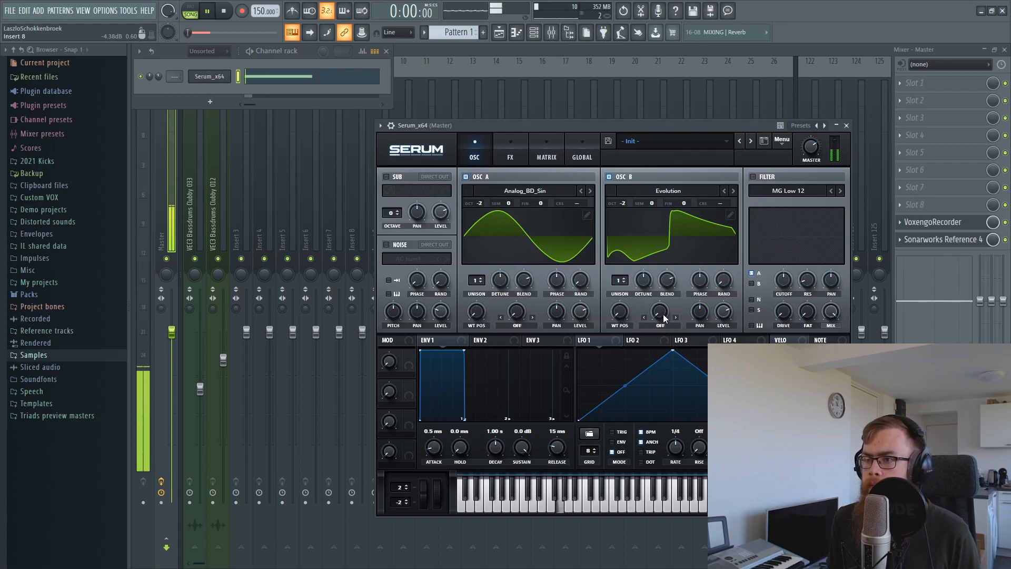
{"action": "mouse_move", "coordinate": [620, 311]}
{"action": "left_mouse_down"}
{"action": "mouse_move", "coordinate": [623, 278]}
{"action": "mouse_move", "coordinate": [617, 331]}
{"action": "left_mouse_up"}
{"action": "key", "text": "space"}
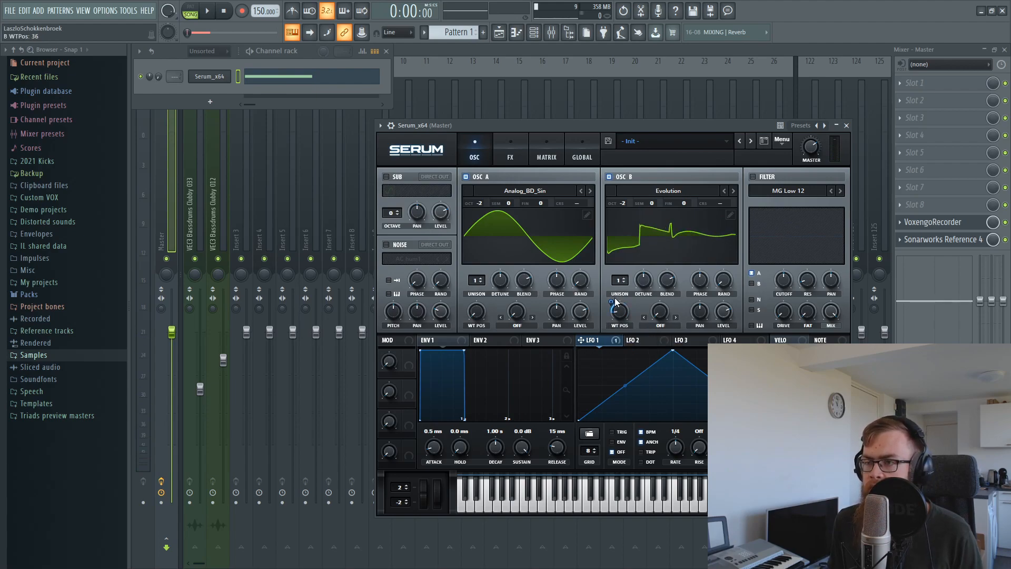
Bend LFO 1's rise into a late, steep curve and set oscillator B's phase to about 69° during playback
{"action": "left_click_drag", "start_coordinate": [625, 392], "coordinate": [625, 410]}
{"action": "key", "text": "space"}
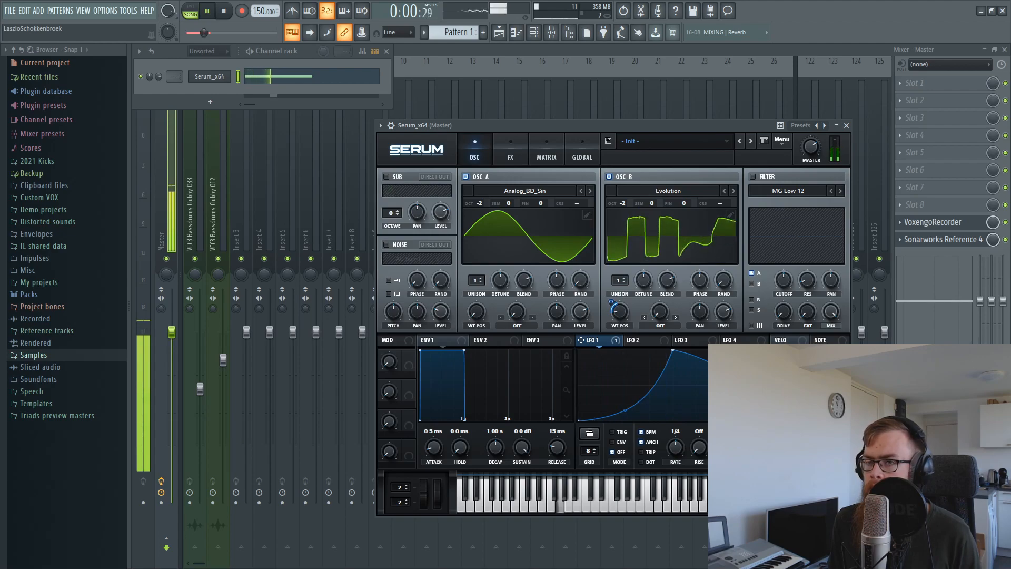
{"action": "left_click_drag", "start_coordinate": [696, 281], "coordinate": [693, 316]}
{"action": "key", "text": "space"}
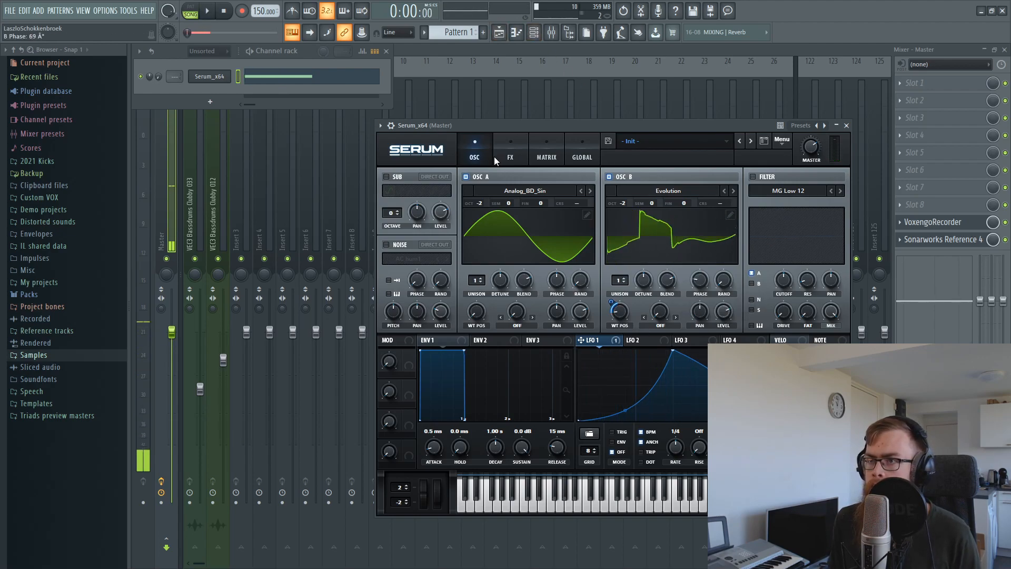
Enable Serum's distortion effect and set its mode to Zero-Square
{"action": "left_click", "coordinate": [510, 153]}
{"action": "left_click", "coordinate": [390, 195]}
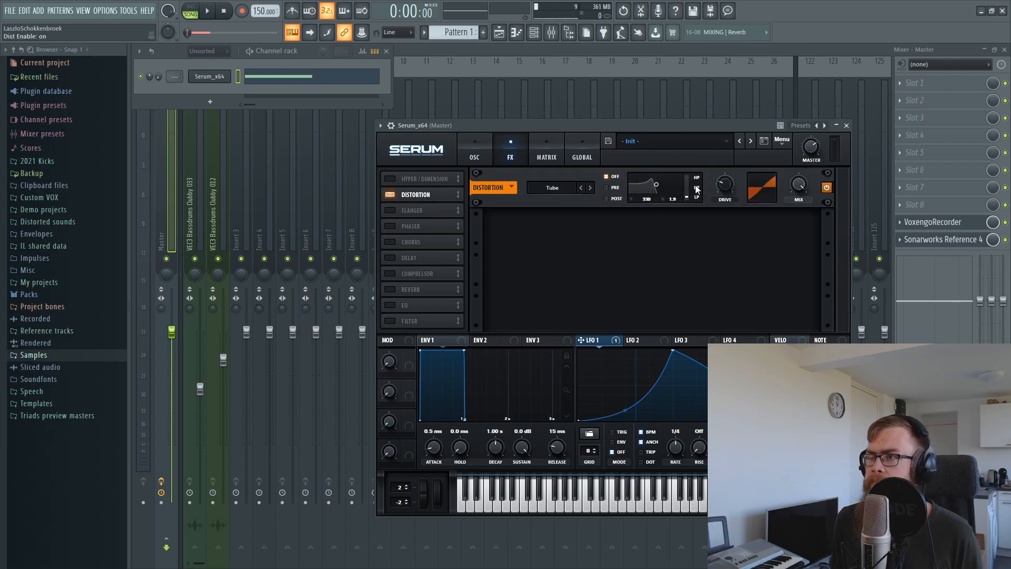
{"action": "left_click", "coordinate": [553, 188]}
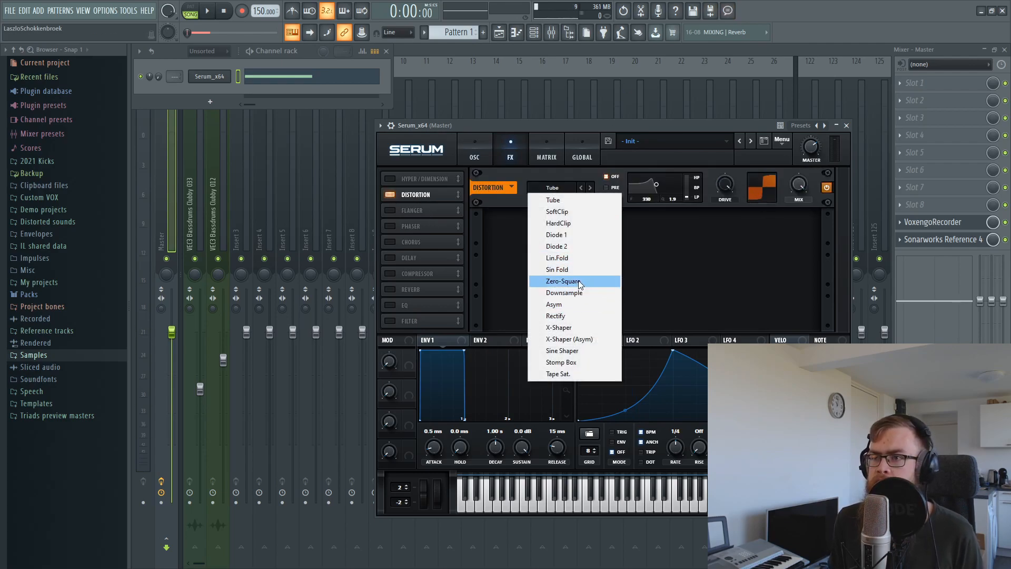
{"action": "left_click", "coordinate": [583, 283]}
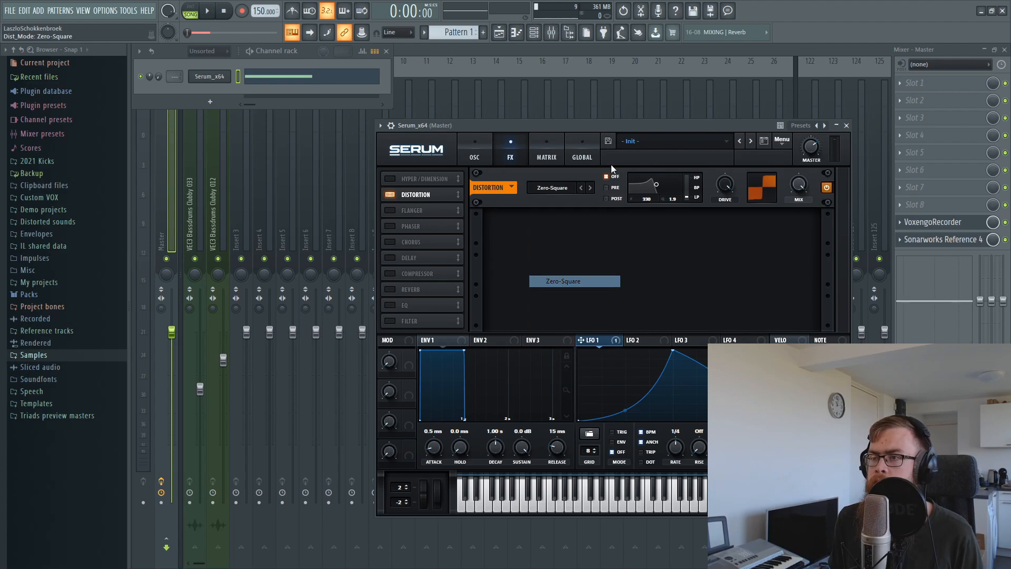
Play the distorted sound and adjust oscillator B's phase to about 76°
{"action": "left_click_drag", "start_coordinate": [599, 123], "coordinate": [556, 114]}
{"action": "key", "text": "space"}
{"action": "left_click", "coordinate": [430, 138]}
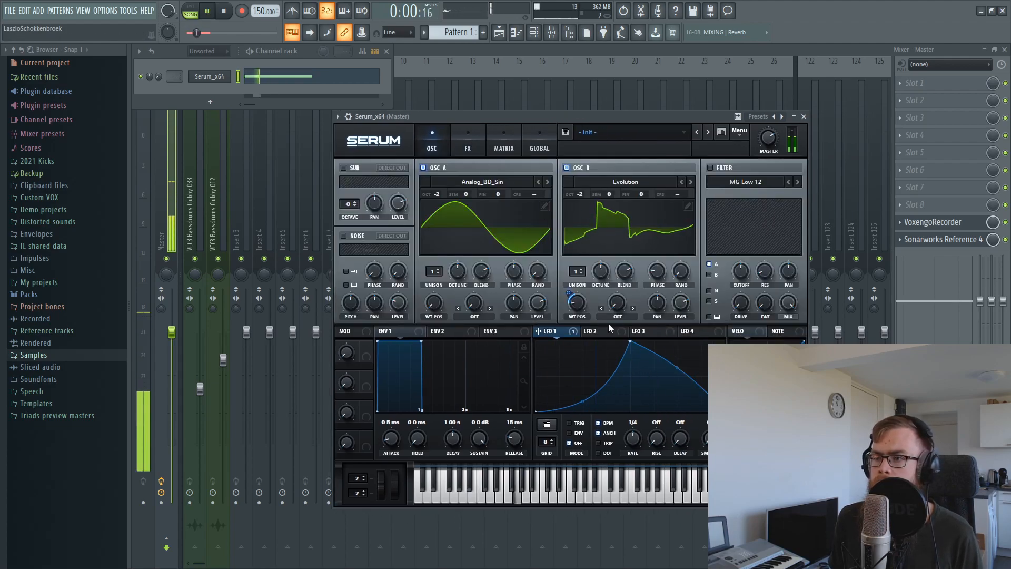
{"action": "left_click_drag", "start_coordinate": [663, 274], "coordinate": [663, 281]}
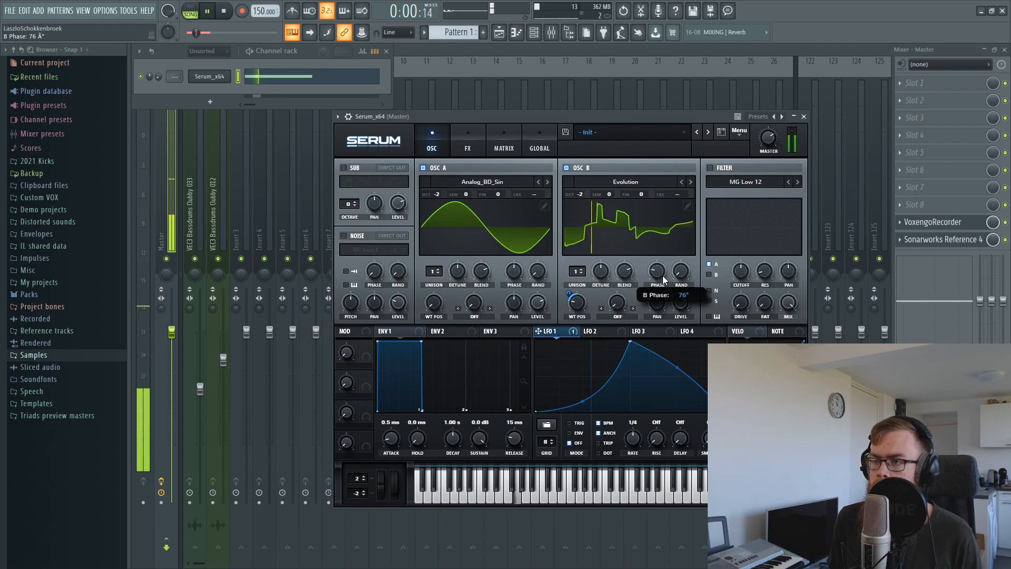
{"action": "key", "text": "space"}
Return to the playlist, unmute both bassdrum clips and play them together with Serum
{"action": "left_click", "coordinate": [487, 50]}
{"action": "left_click", "coordinate": [499, 32]}
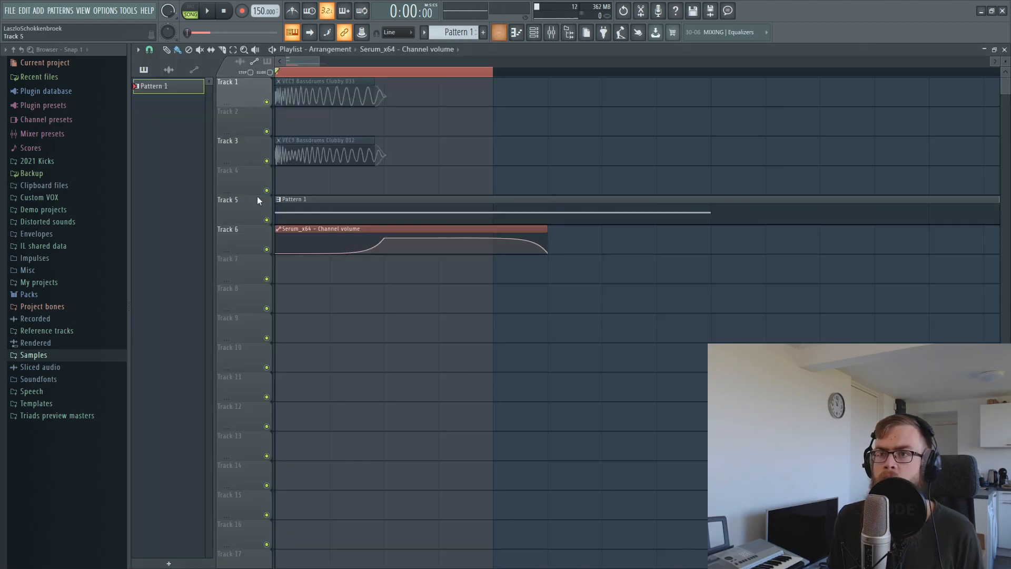
{"action": "key", "text": "space"}
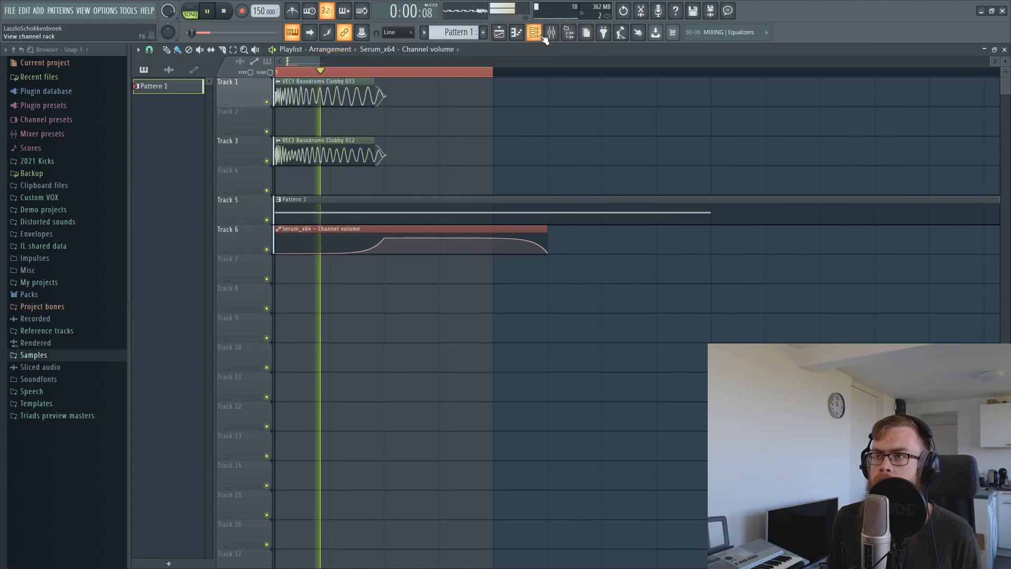
Route the Serum channel to mixer track 3 and lower that track's fader to balance it against the bassdrums
{"action": "key", "text": "F6"}
{"action": "left_click", "coordinate": [226, 77]}
{"action": "key", "text": "space"}
{"action": "left_click", "coordinate": [349, 117]}
{"action": "key", "text": "ctrl+l"}
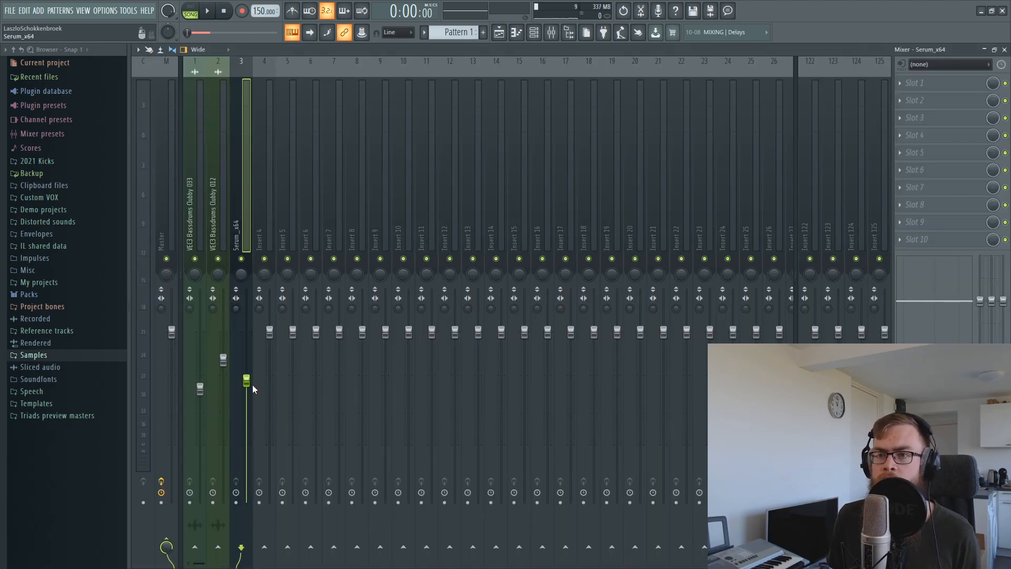
{"action": "key", "text": "space"}
{"action": "left_click_drag", "start_coordinate": [247, 379], "coordinate": [246, 372]}
Reopen Serum, enable its filter with type LN 12 and route oscillator B through it as well
{"action": "left_click", "coordinate": [540, 35]}
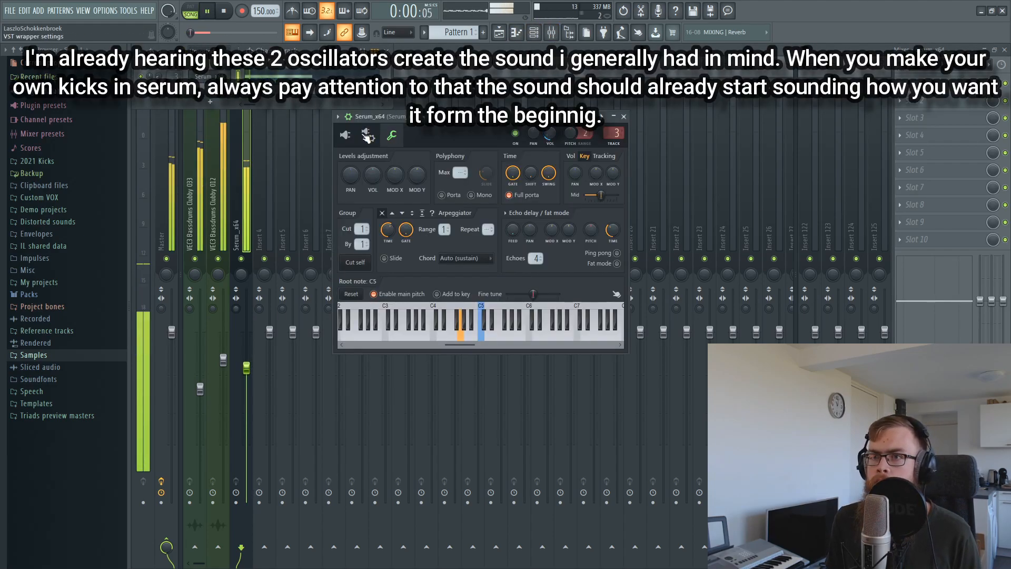
{"action": "left_click", "coordinate": [368, 136]}
{"action": "left_click", "coordinate": [710, 191]}
{"action": "left_click", "coordinate": [732, 206]}
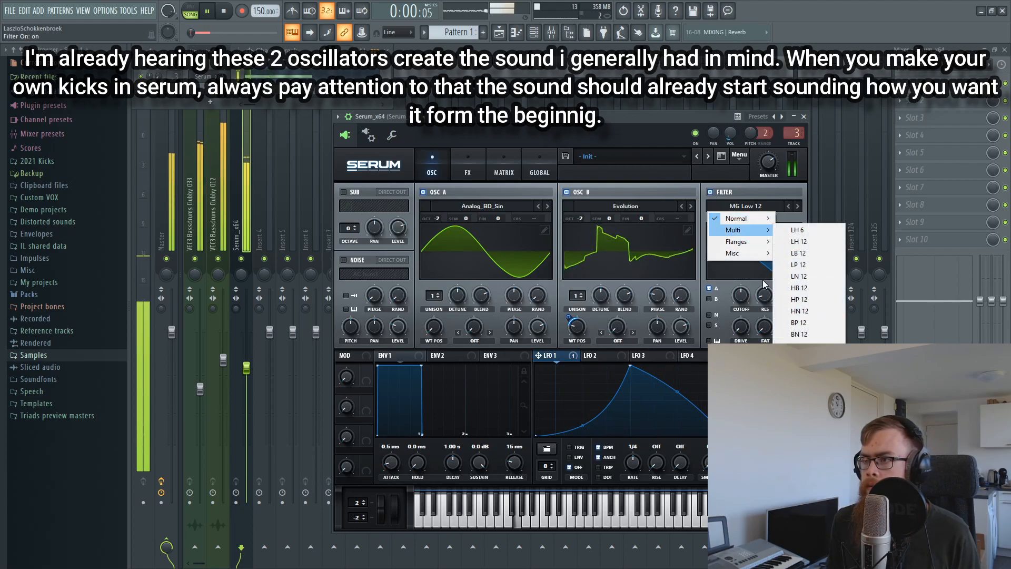
{"action": "left_click", "coordinate": [799, 276]}
{"action": "left_click", "coordinate": [709, 299]}
Set the LN 12 filter's variation to about 33% and its cutoff to about 244 Hz, modulated by LFO 1
{"action": "left_click_drag", "start_coordinate": [766, 296], "coordinate": [773, 232]}
{"action": "left_click_drag", "start_coordinate": [743, 301], "coordinate": [771, 298]}
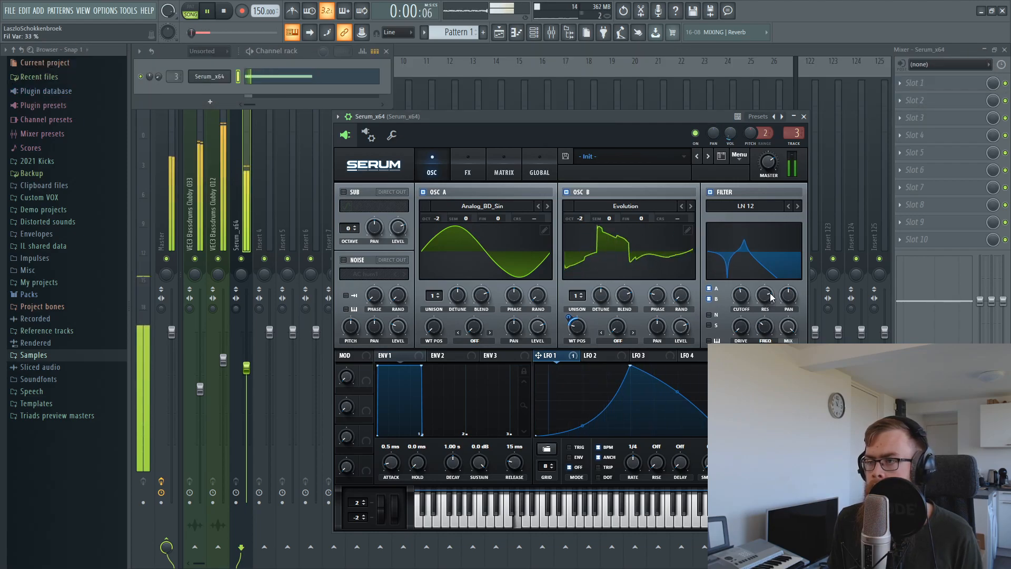
{"action": "left_click_drag", "start_coordinate": [743, 303], "coordinate": [744, 300]}
{"action": "key", "text": "space"}
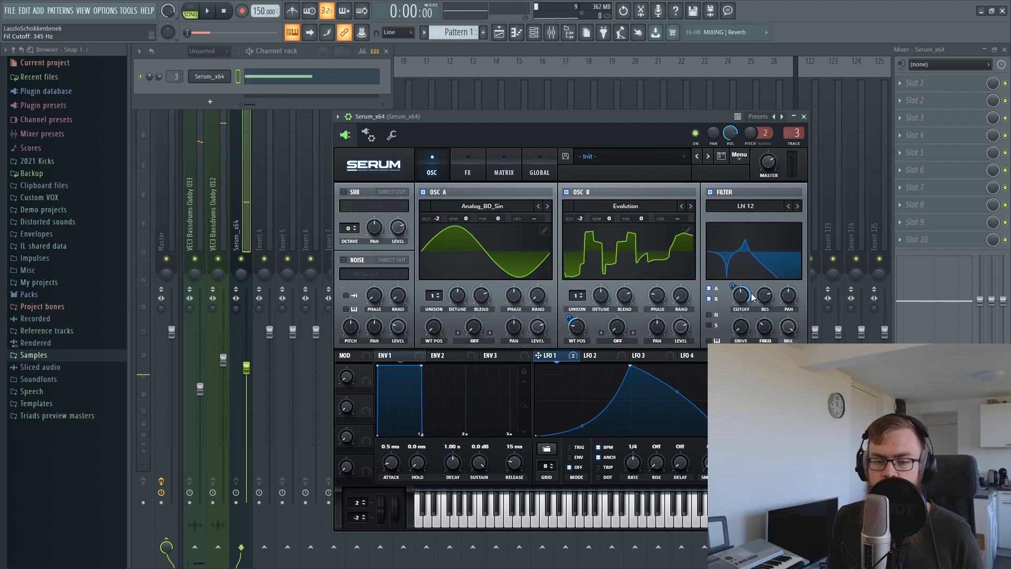
{"action": "left_click_drag", "start_coordinate": [741, 294], "coordinate": [734, 291]}
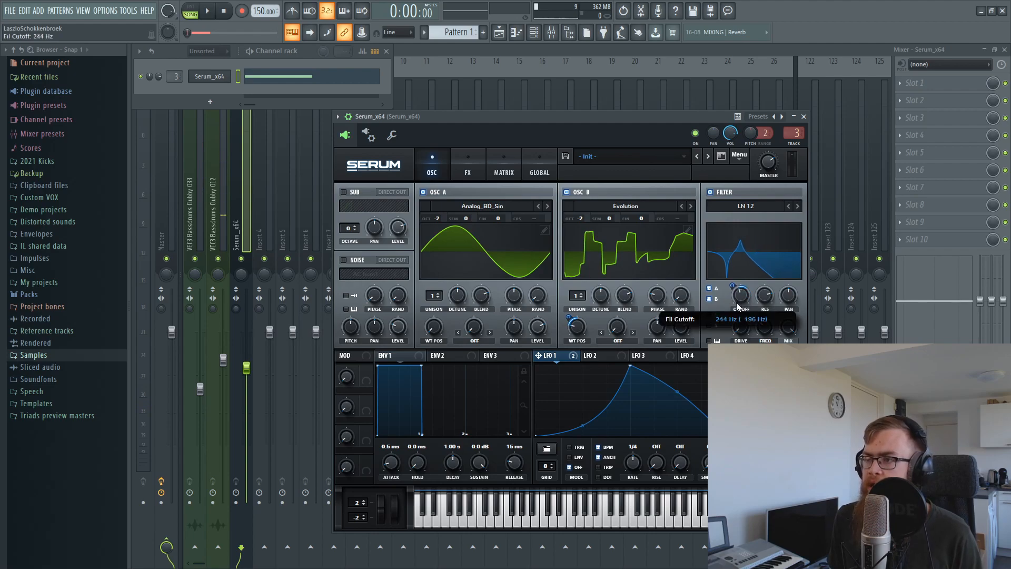
{"action": "key", "text": "space"}
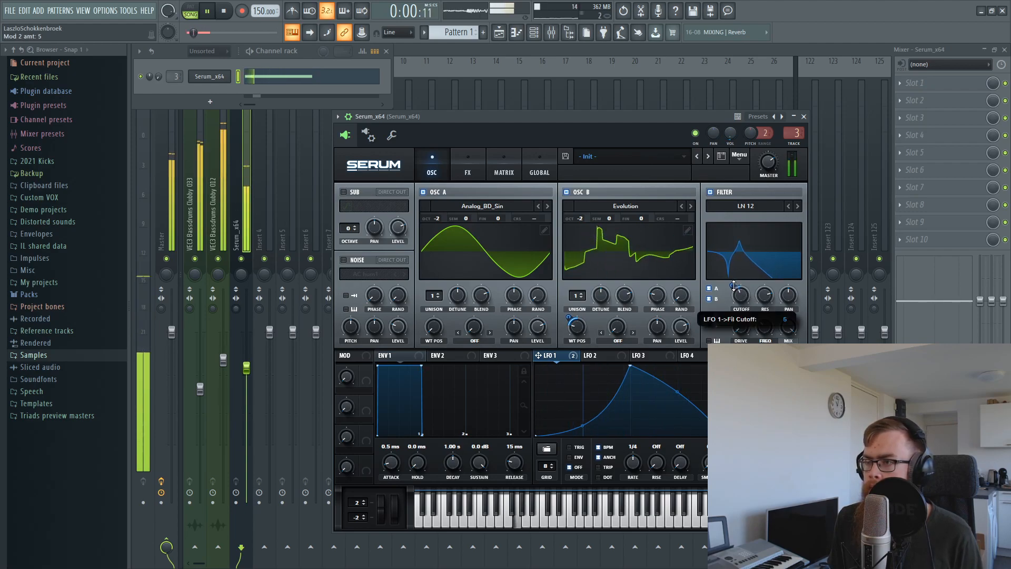
{"action": "left_click_drag", "start_coordinate": [740, 304], "coordinate": [740, 306]}
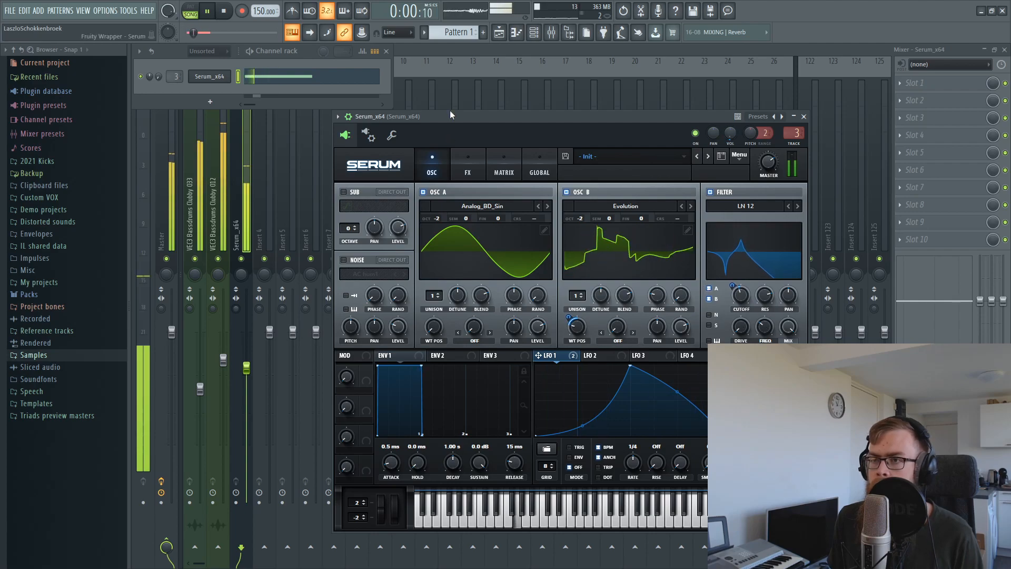
Enable Serum's EQ effect, place it before the distortion and set its low band to a low cut
{"action": "left_click", "coordinate": [458, 166]}
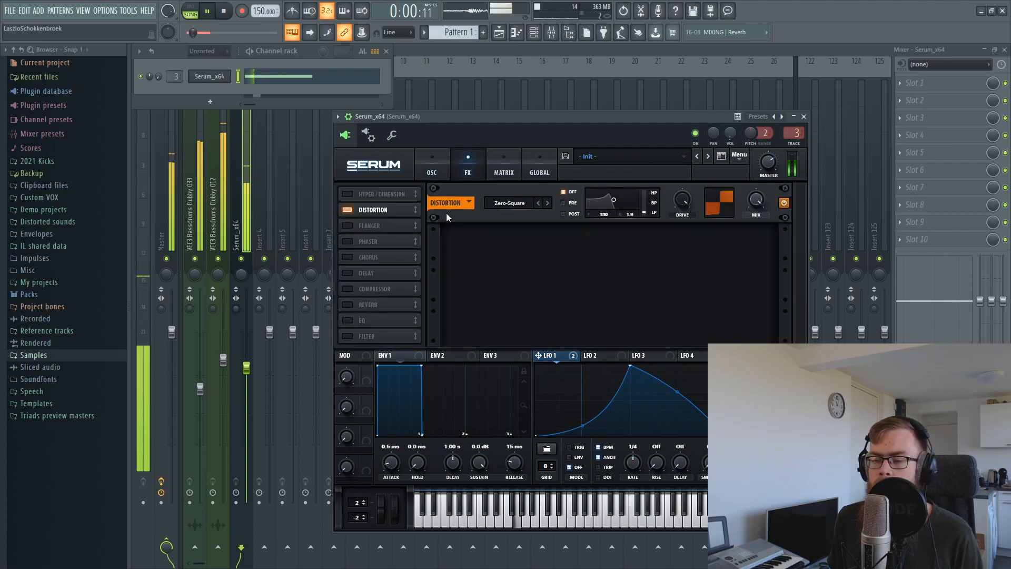
{"action": "left_click", "coordinate": [342, 320]}
{"action": "left_click_drag", "start_coordinate": [342, 320], "coordinate": [386, 210]}
{"action": "left_click", "coordinate": [577, 213]}
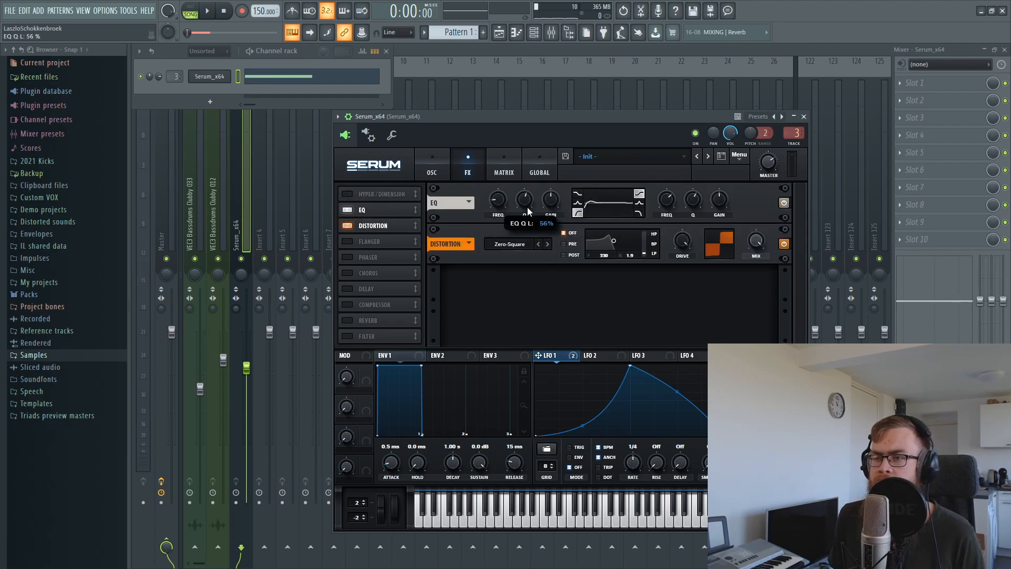
Set the EQ's high band to a peak at about 338 Hz and modulate its gain with LFO 1
{"action": "key", "text": "space"}
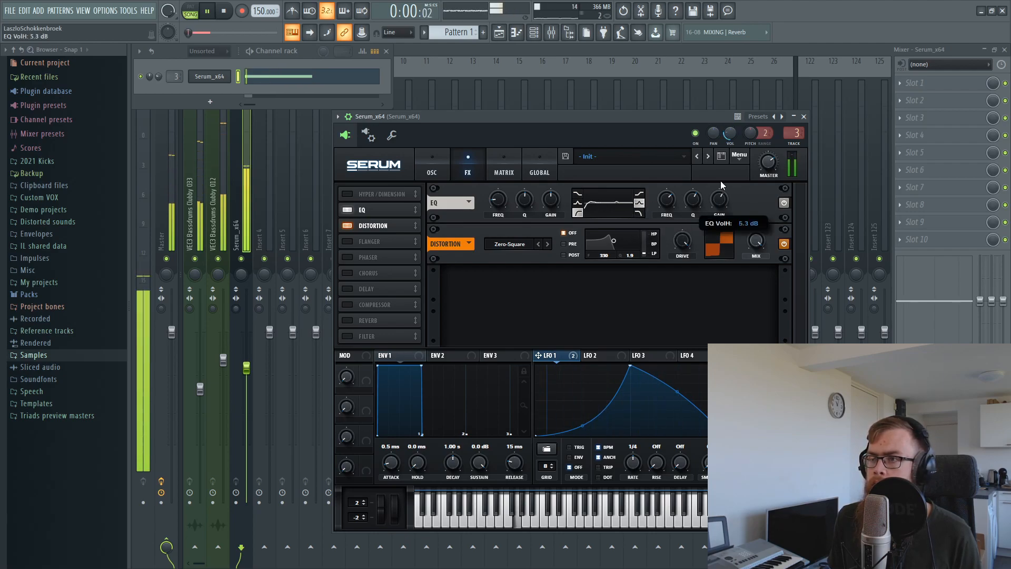
{"action": "left_click_drag", "start_coordinate": [669, 199], "coordinate": [668, 223]}
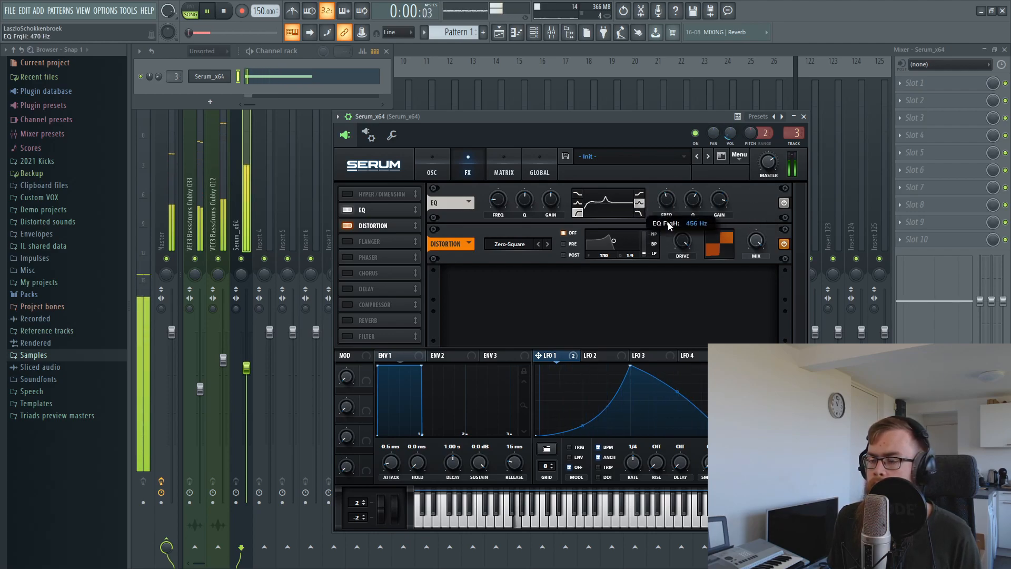
{"action": "key", "text": "space"}
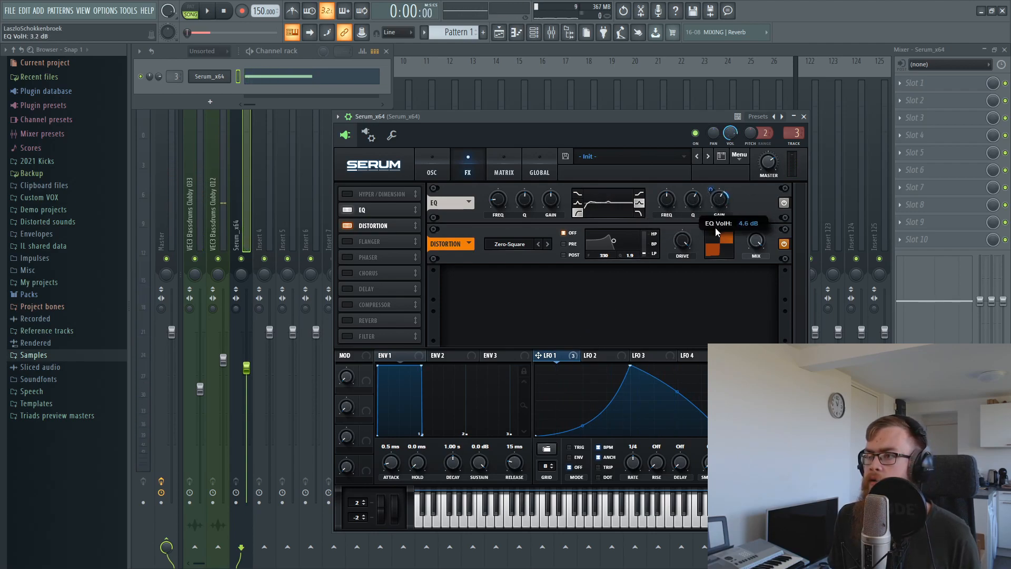
{"action": "key", "text": "space"}
{"action": "left_click_drag", "start_coordinate": [666, 201], "coordinate": [717, 193]}
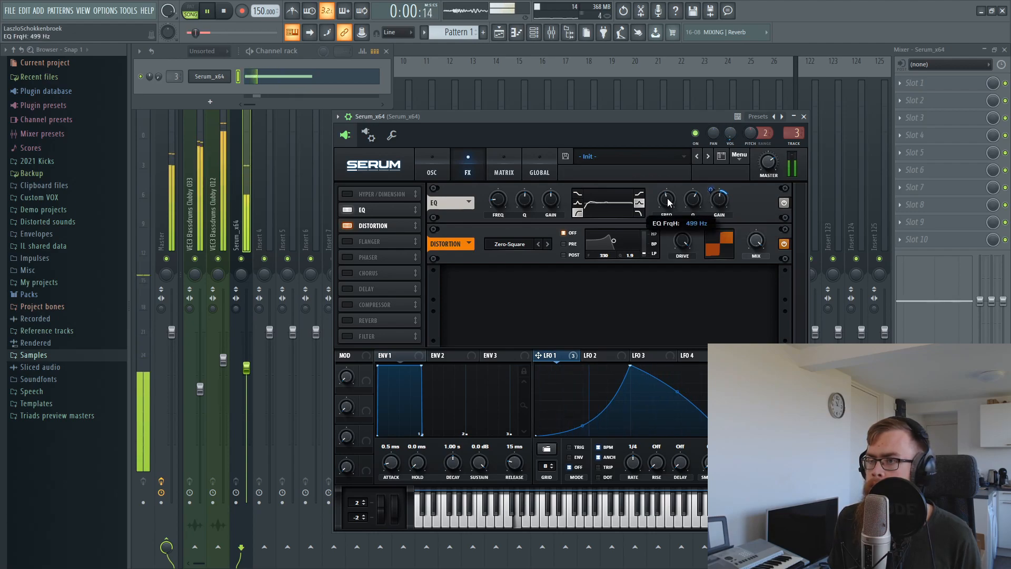
{"action": "left_click_drag", "start_coordinate": [667, 201], "coordinate": [668, 204]}
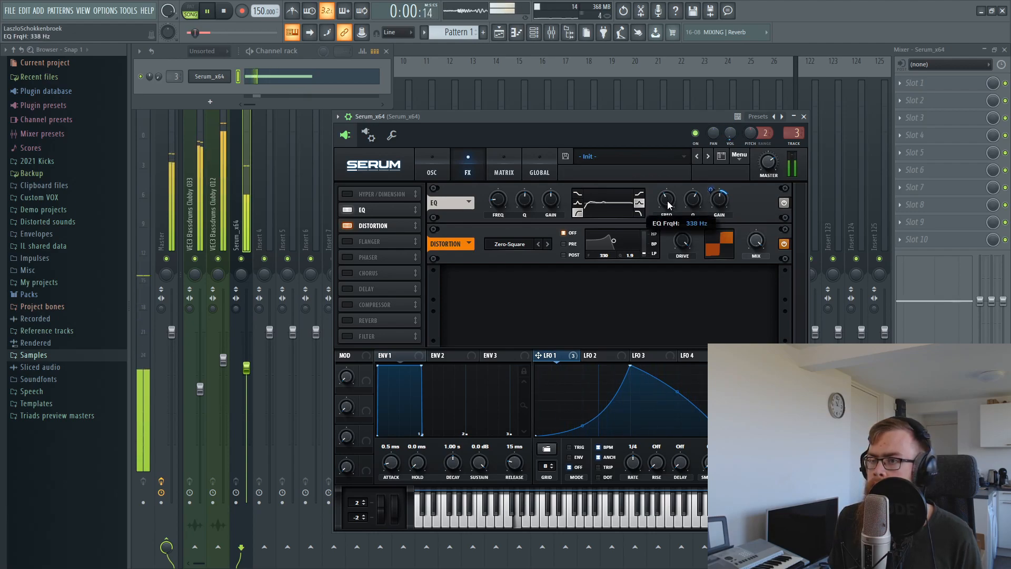
{"action": "left_click", "coordinate": [433, 172]}
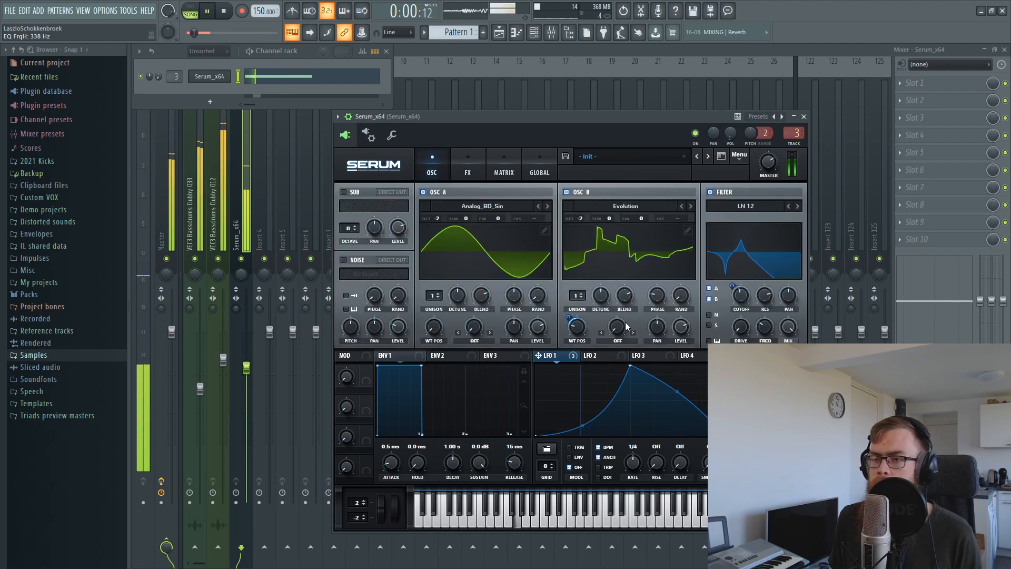
{"action": "left_click", "coordinate": [468, 173]}
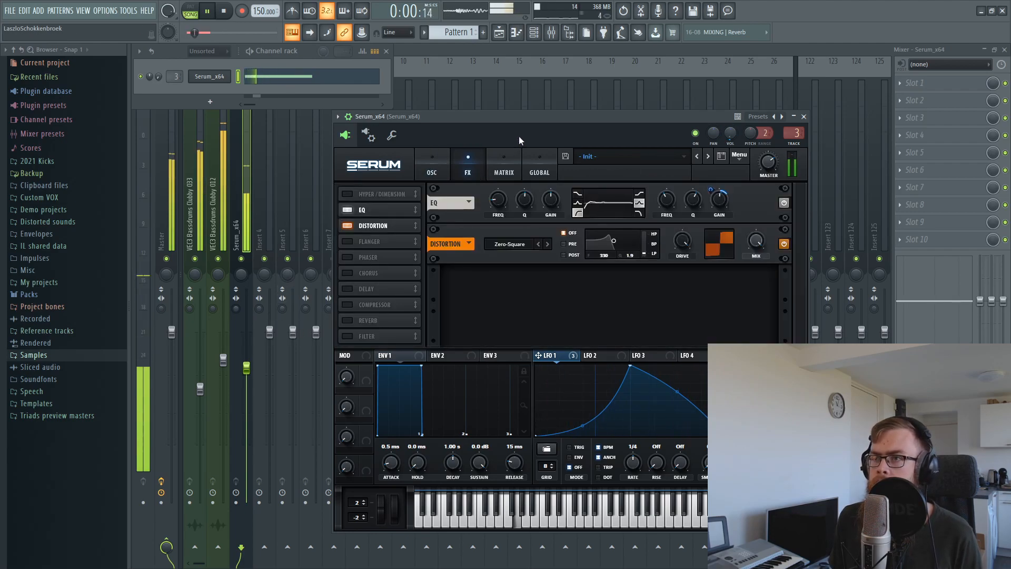
{"action": "left_click_drag", "start_coordinate": [520, 138], "coordinate": [530, 144]}
{"action": "key", "text": "space"}
Return to Serum's oscillators and fine-tune oscillator B's phase while the kick plays
{"action": "left_click", "coordinate": [454, 176]}
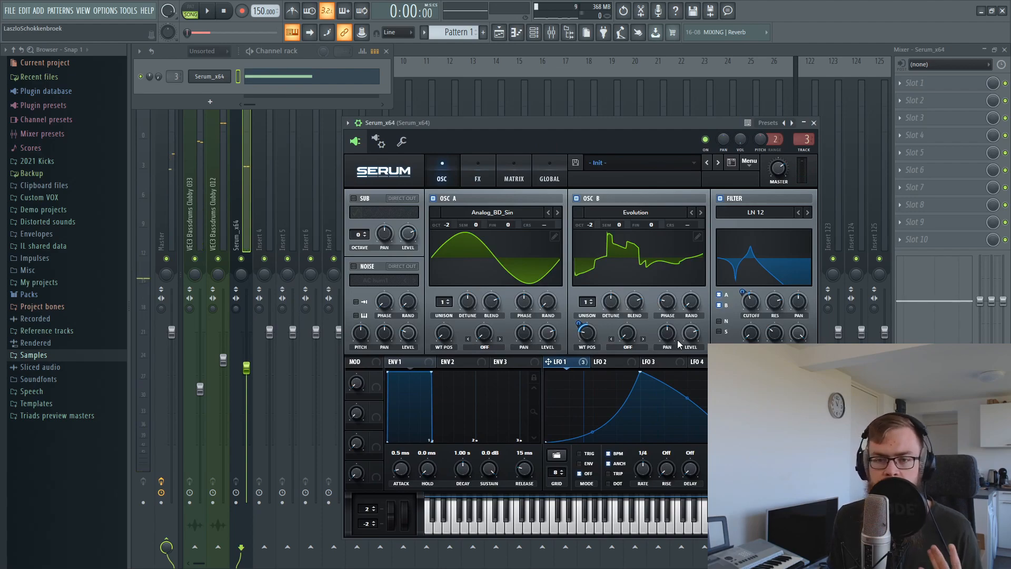
{"action": "key", "text": "space"}
{"action": "left_click_drag", "start_coordinate": [657, 290], "coordinate": [697, 247]}
{"action": "left_click_drag", "start_coordinate": [668, 308], "coordinate": [668, 308]}
Reshape LFO 1 by raising the curve of both its rising and falling segments slightly
{"action": "key", "text": "space"}
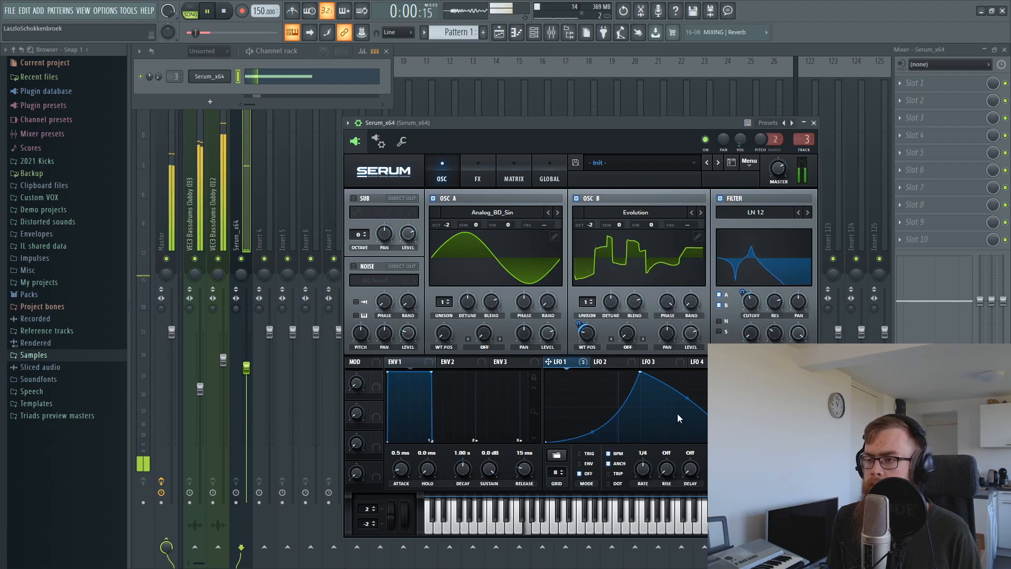
{"action": "mouse_move", "coordinate": [688, 397]}
{"action": "left_mouse_down"}
{"action": "mouse_move", "coordinate": [692, 380]}
{"action": "mouse_move", "coordinate": [686, 390]}
{"action": "left_mouse_up"}
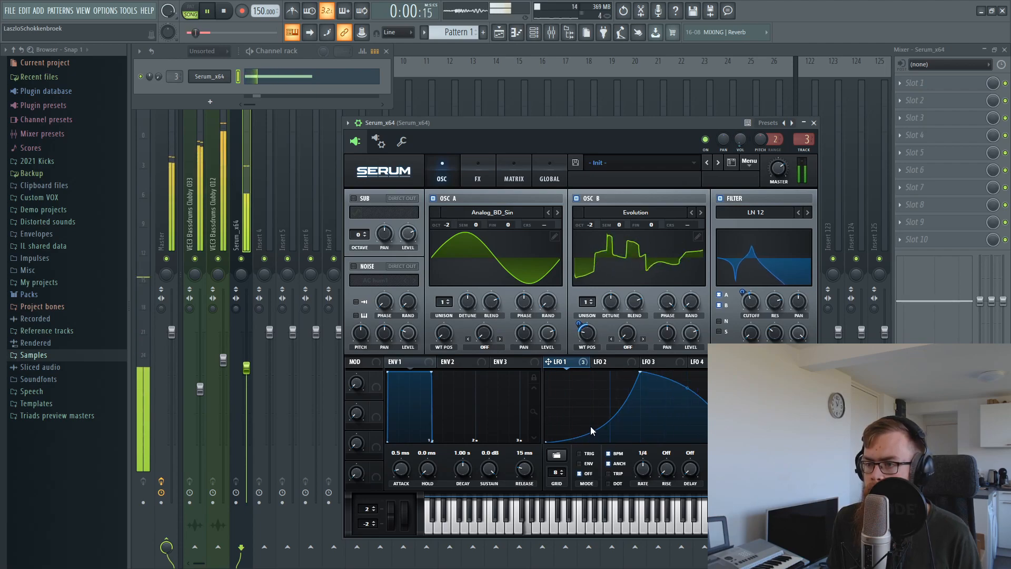
{"action": "left_click_drag", "start_coordinate": [592, 433], "coordinate": [591, 426]}
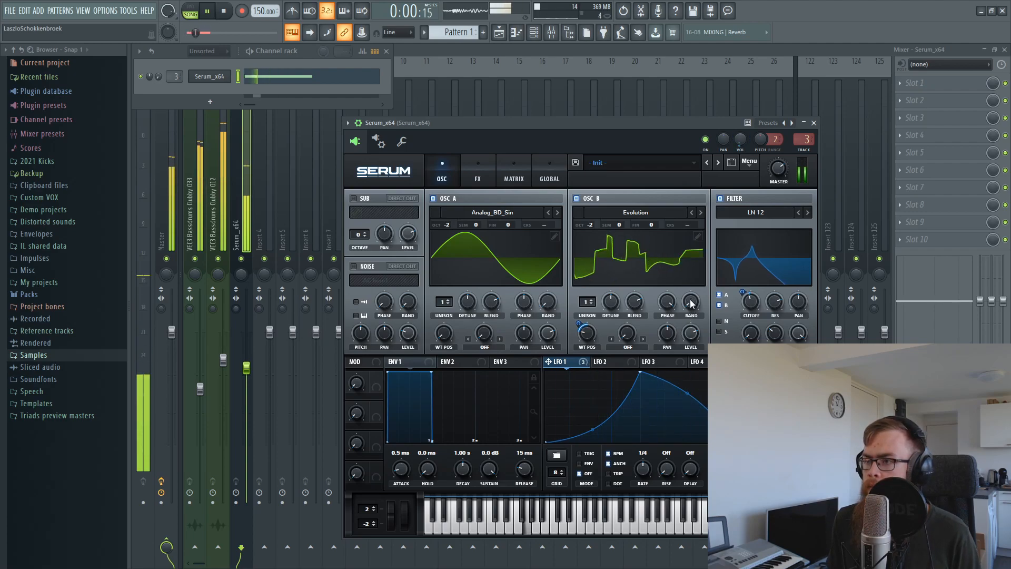
{"action": "key", "text": "space"}
Mute both bassdrum tracks in the mixer during playback to hear Serum alone
{"action": "key", "text": "space"}
{"action": "left_click", "coordinate": [205, 259]}
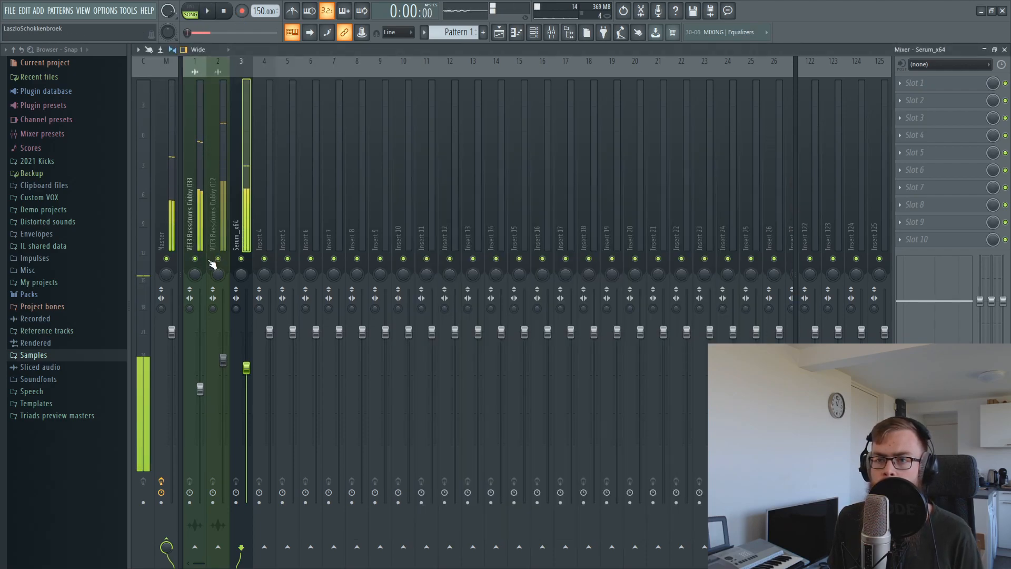
{"action": "key", "text": "space"}
{"action": "key", "text": "space"}
Enable Serum's filter effect between the EQ and the distortion and lower its cutoff to about 46 Hz
{"action": "left_click", "coordinate": [537, 35]}
{"action": "key", "text": "space"}
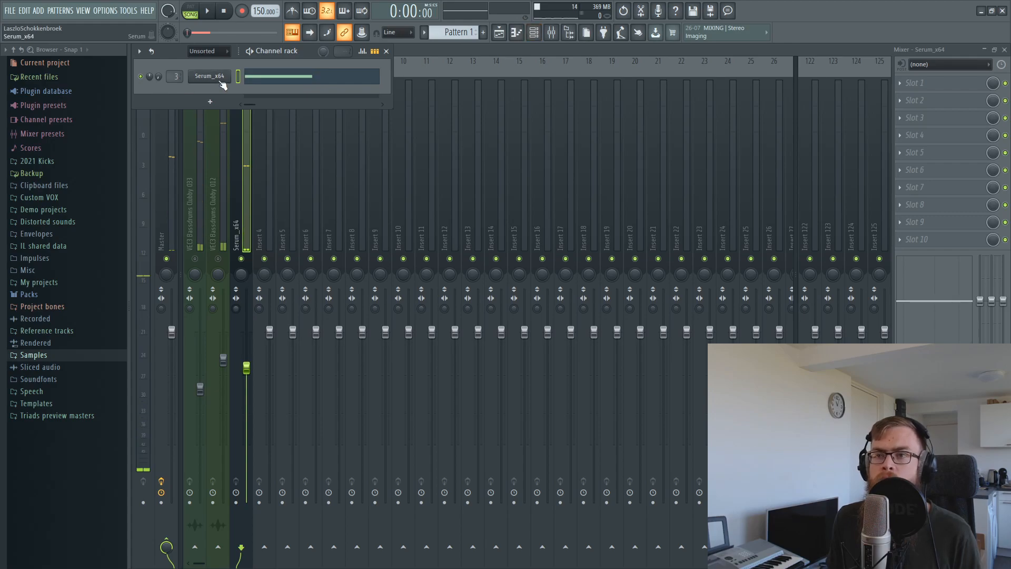
{"action": "left_click", "coordinate": [217, 79]}
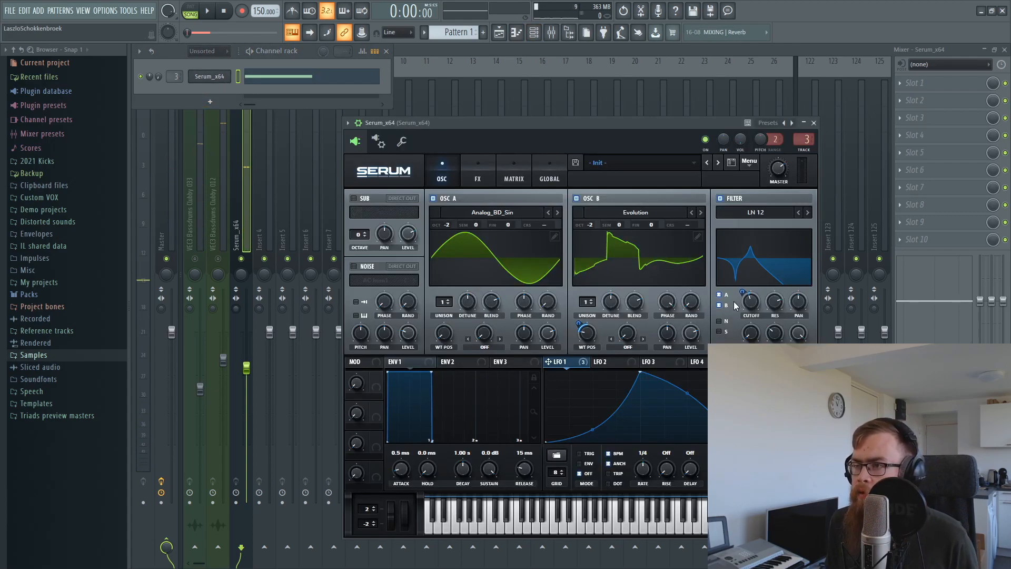
{"action": "left_click", "coordinate": [477, 174]}
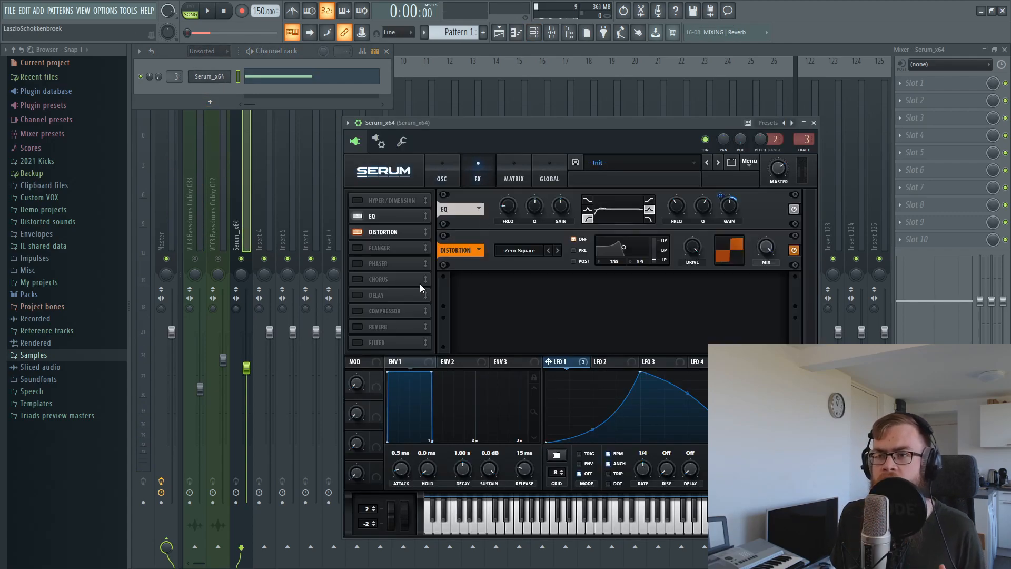
{"action": "left_click", "coordinate": [358, 343]}
{"action": "left_click_drag", "start_coordinate": [390, 236], "coordinate": [391, 241]}
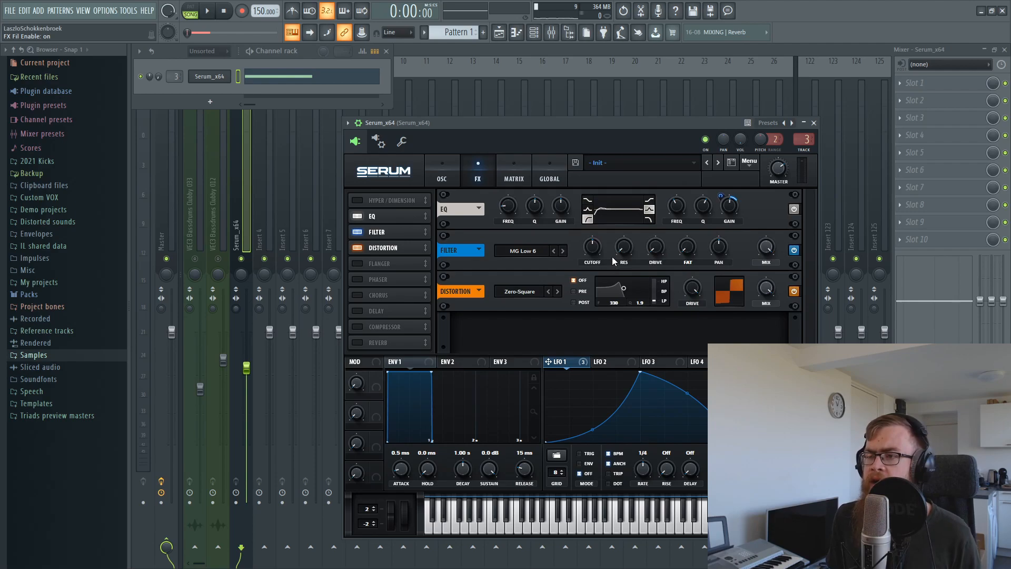
{"action": "key", "text": "space"}
{"action": "left_click_drag", "start_coordinate": [592, 246], "coordinate": [599, 282]}
Unmute both bassdrum tracks in the mixer and play them together with the filtered Serum sound
{"action": "key", "text": "space"}
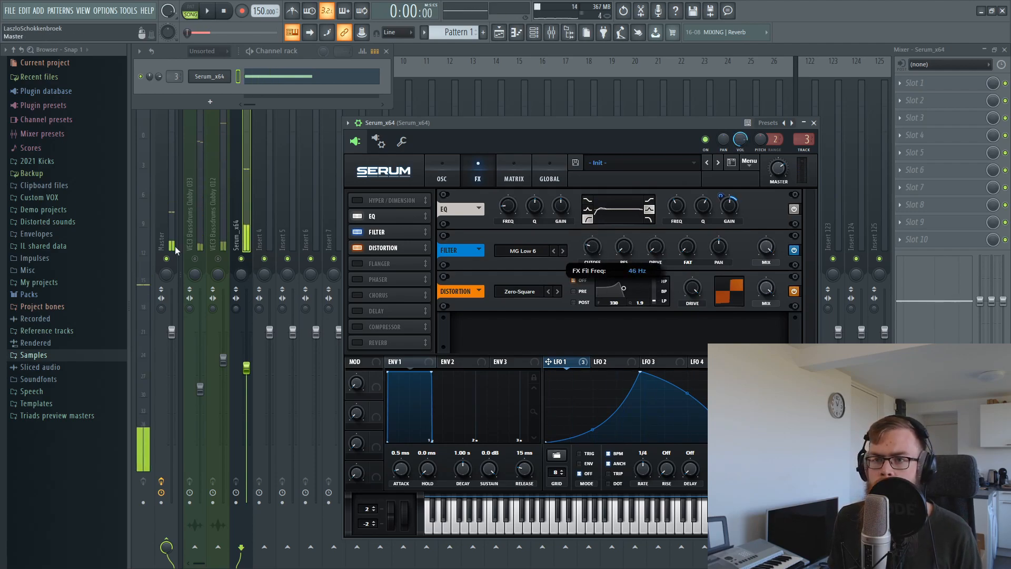
{"action": "left_click", "coordinate": [216, 258]}
{"action": "left_click", "coordinate": [216, 221]}
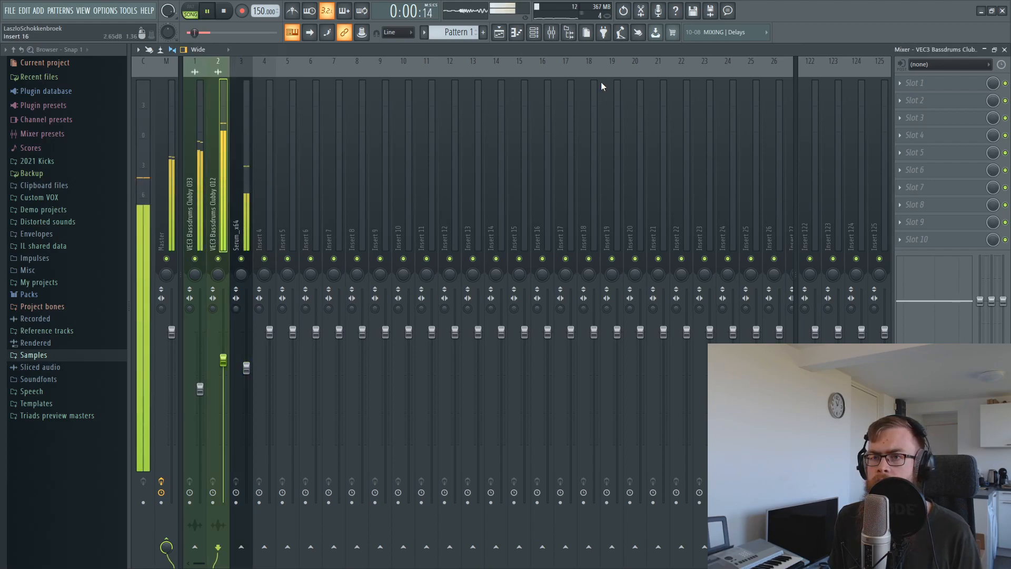
Modulate the filter effect's cutoff with LFO 1 by about 48 and adjust its resonance and drive by ear
{"action": "left_click", "coordinate": [533, 32]}
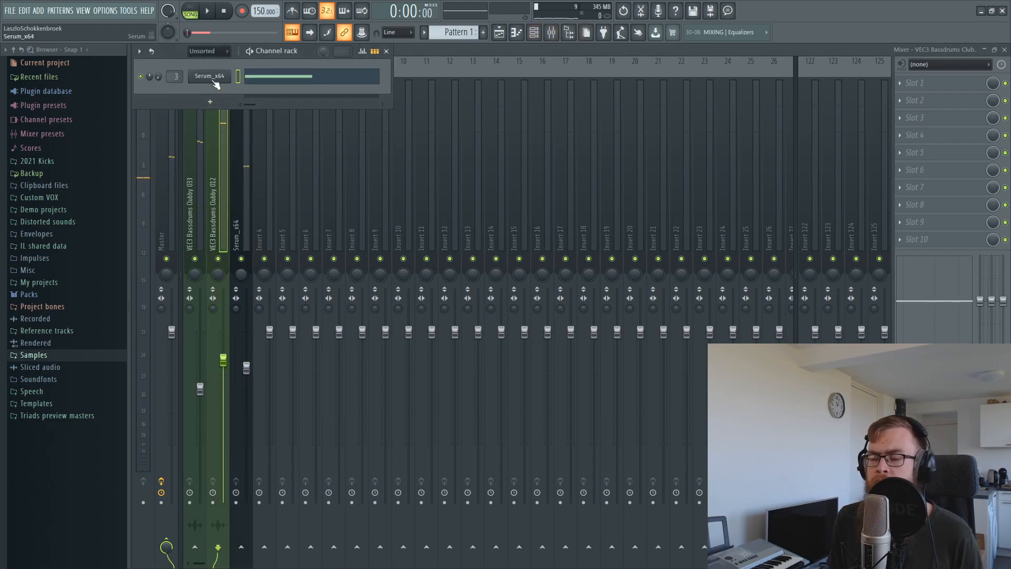
{"action": "left_click", "coordinate": [213, 78]}
{"action": "left_click", "coordinate": [478, 174]}
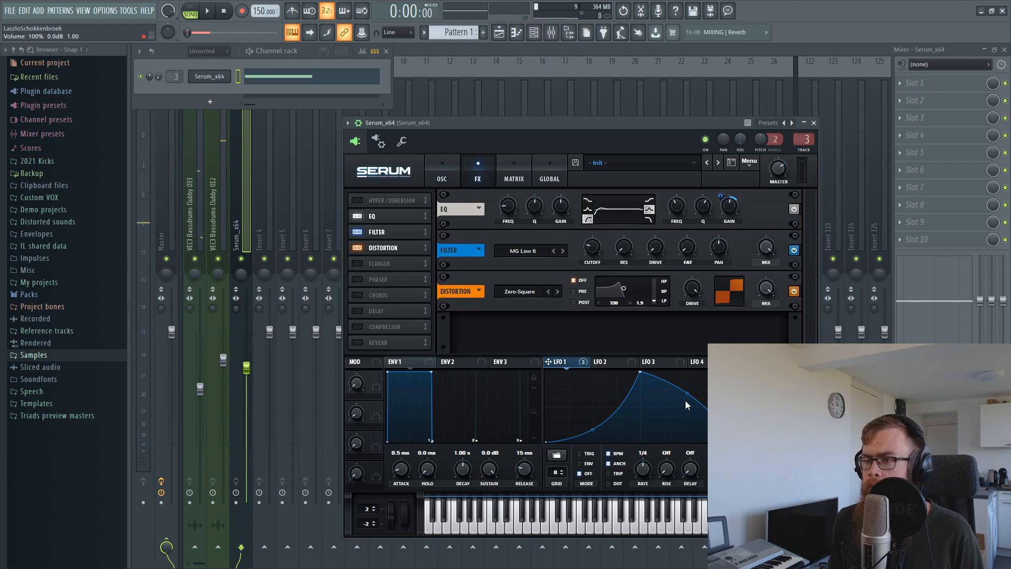
{"action": "key", "text": "space"}
{"action": "left_click_drag", "start_coordinate": [591, 248], "coordinate": [594, 264]}
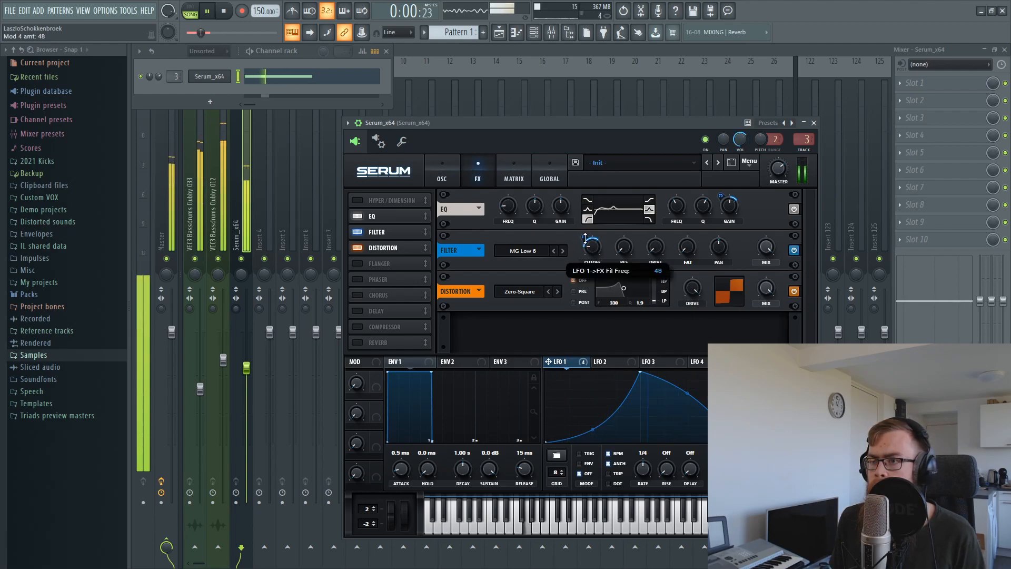
{"action": "left_click_drag", "start_coordinate": [636, 217], "coordinate": [643, 188]}
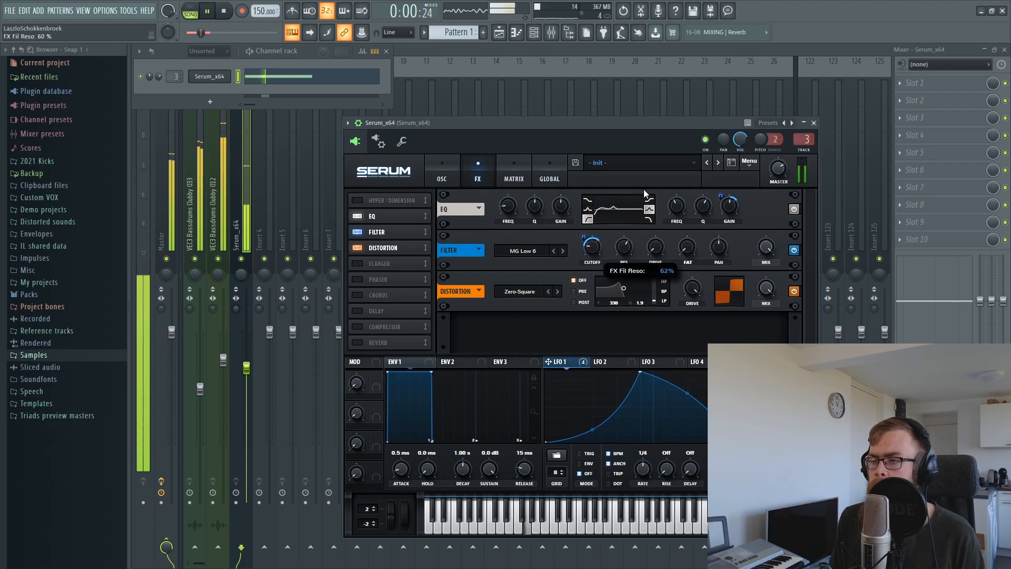
{"action": "mouse_move", "coordinate": [655, 265]}
{"action": "left_mouse_down"}
{"action": "mouse_move", "coordinate": [674, 176]}
{"action": "mouse_move", "coordinate": [656, 265]}
{"action": "left_mouse_up"}
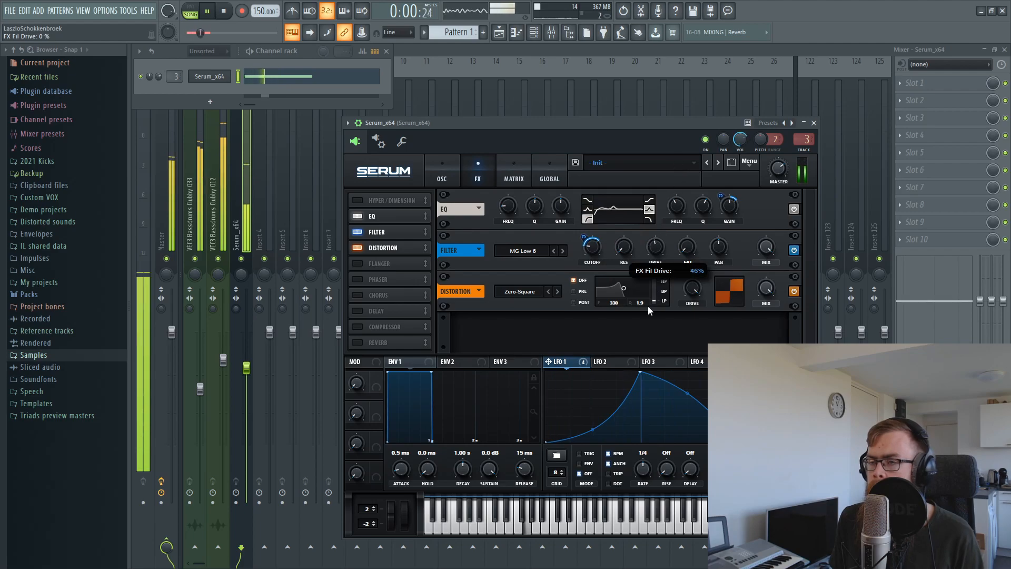
Adjust the LN 12 filter's drive and raise the Serum mixer track's fader to about 84%
{"action": "left_click", "coordinate": [442, 171]}
{"action": "left_click_drag", "start_coordinate": [762, 234], "coordinate": [737, 280]}
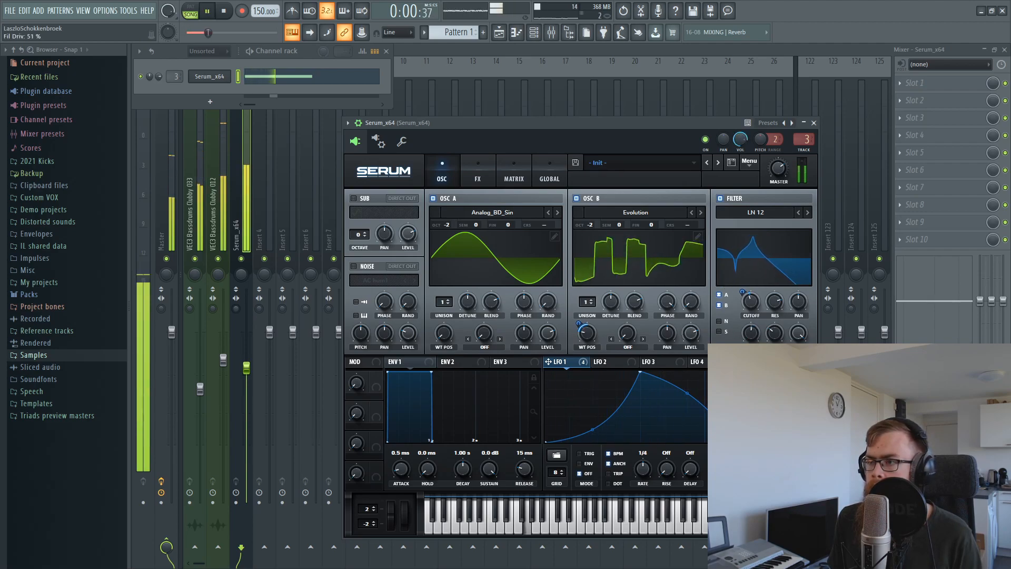
{"action": "left_click_drag", "start_coordinate": [756, 334], "coordinate": [775, 271]}
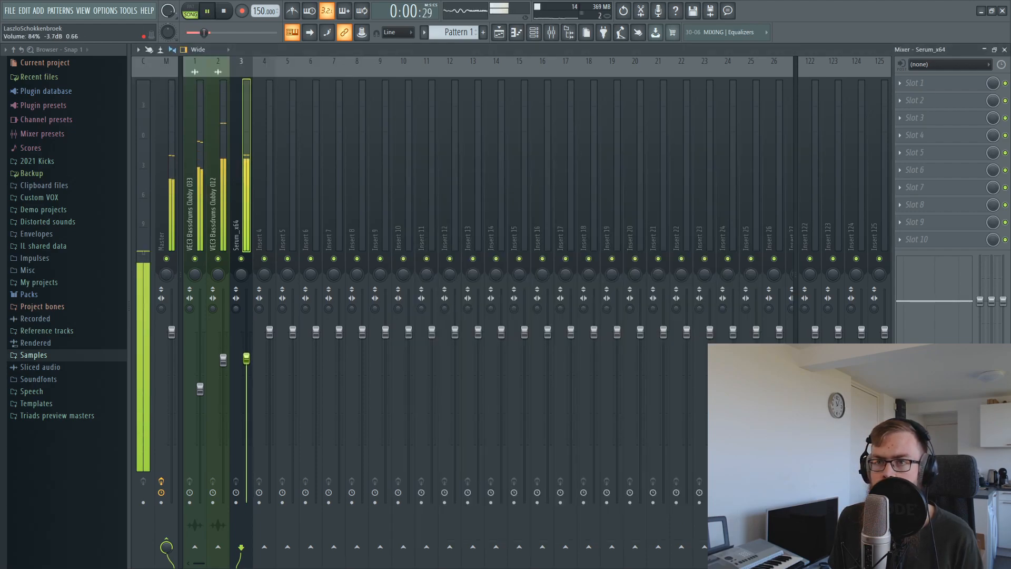
{"action": "left_click_drag", "start_coordinate": [246, 358], "coordinate": [246, 360]}
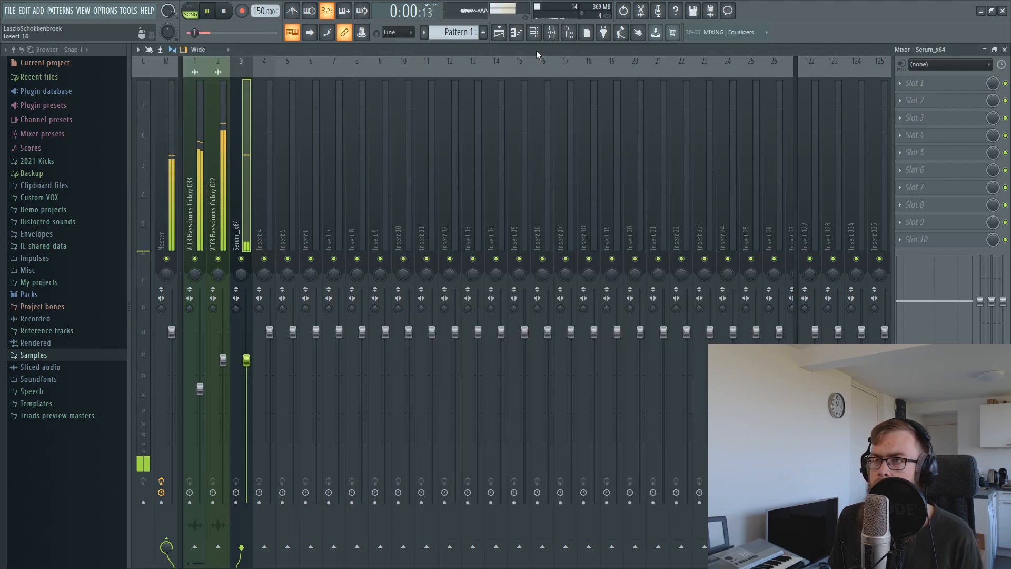
Return the drive of Serum's filter effect to 0% and readjust its cutoff by ear
{"action": "left_click", "coordinate": [534, 32]}
{"action": "left_click", "coordinate": [210, 76]}
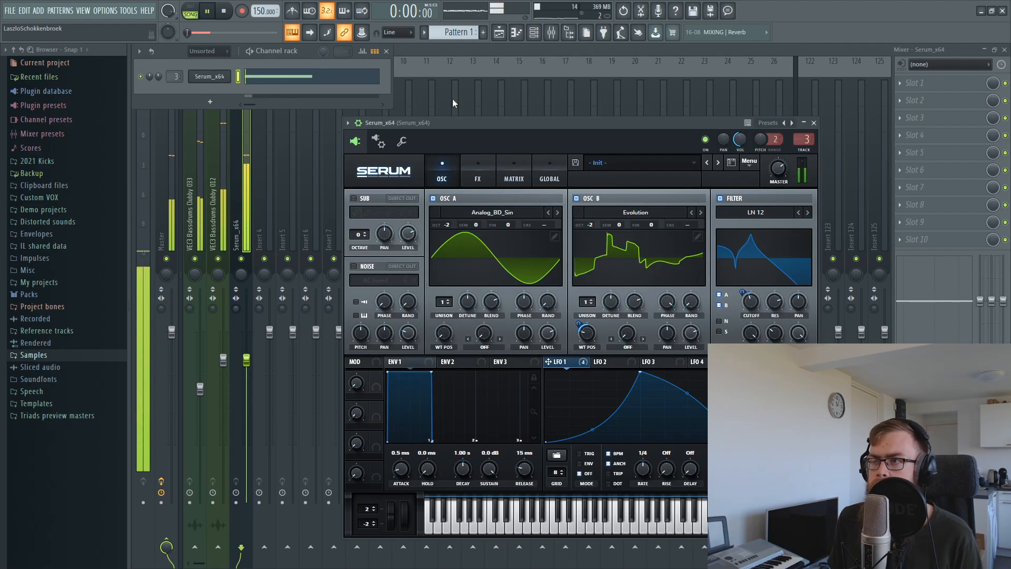
{"action": "left_click", "coordinate": [477, 180]}
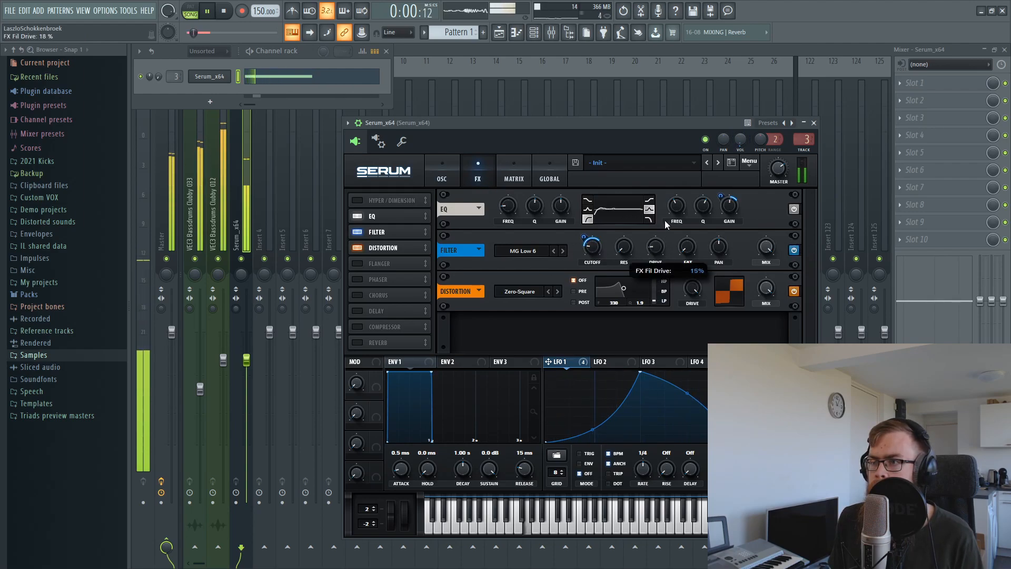
{"action": "left_click_drag", "start_coordinate": [684, 196], "coordinate": [649, 339]}
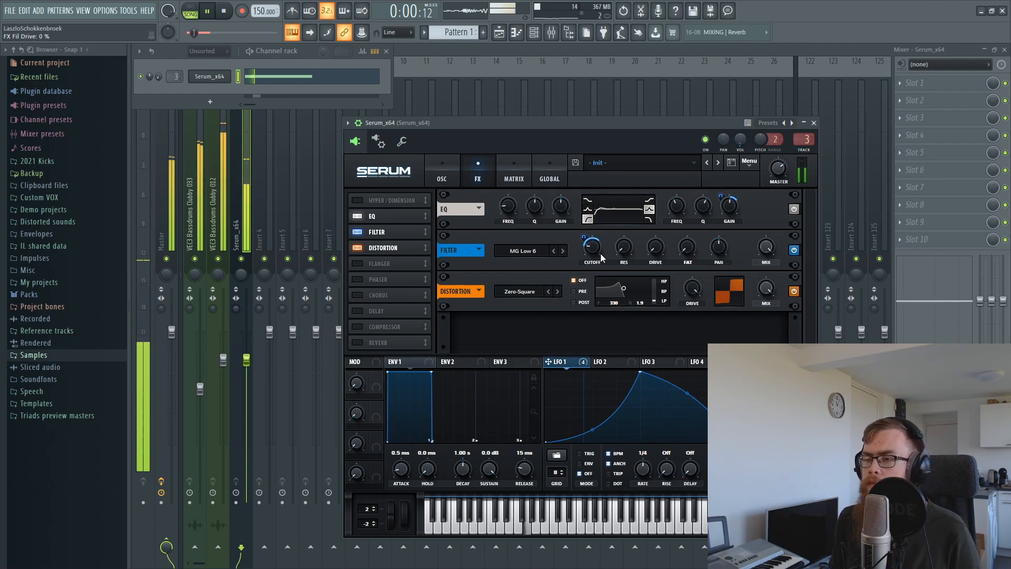
{"action": "left_click_drag", "start_coordinate": [593, 250], "coordinate": [585, 240]}
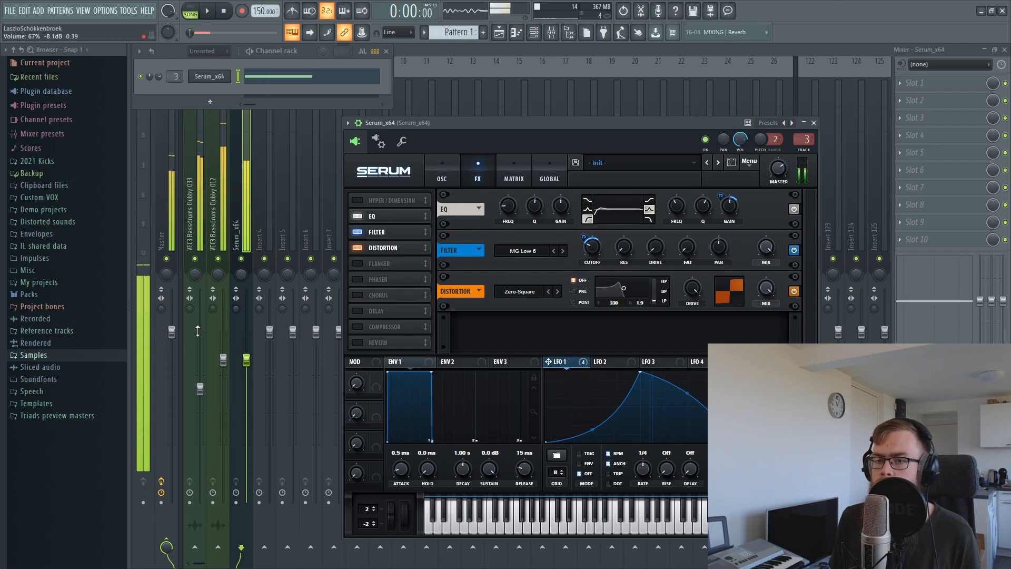
Try LN 12 filter drive amounts between about 81% and 100% against the bassdrums, settling at about 82%
{"action": "left_click", "coordinate": [450, 165]}
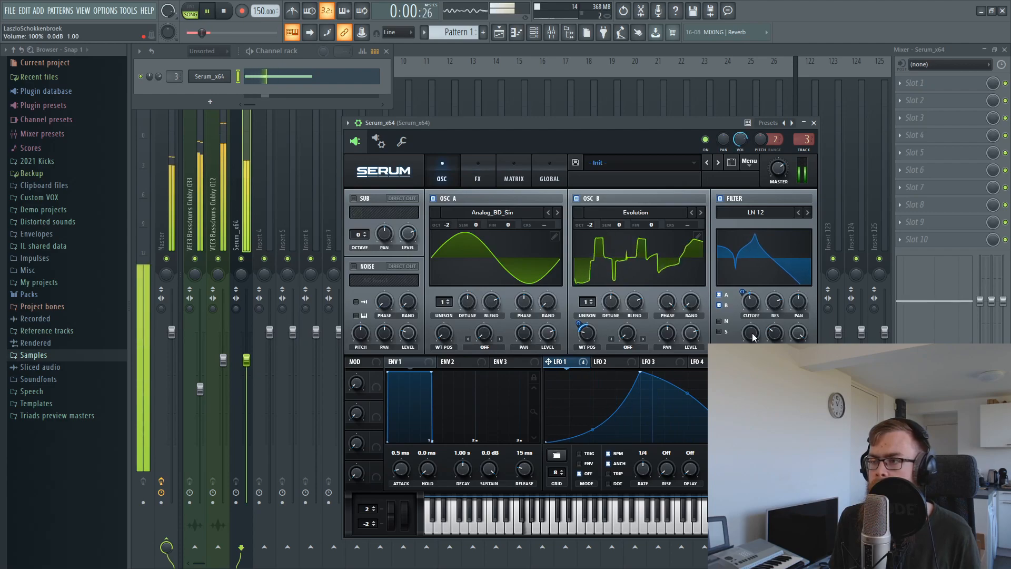
{"action": "left_click_drag", "start_coordinate": [753, 338], "coordinate": [753, 362]}
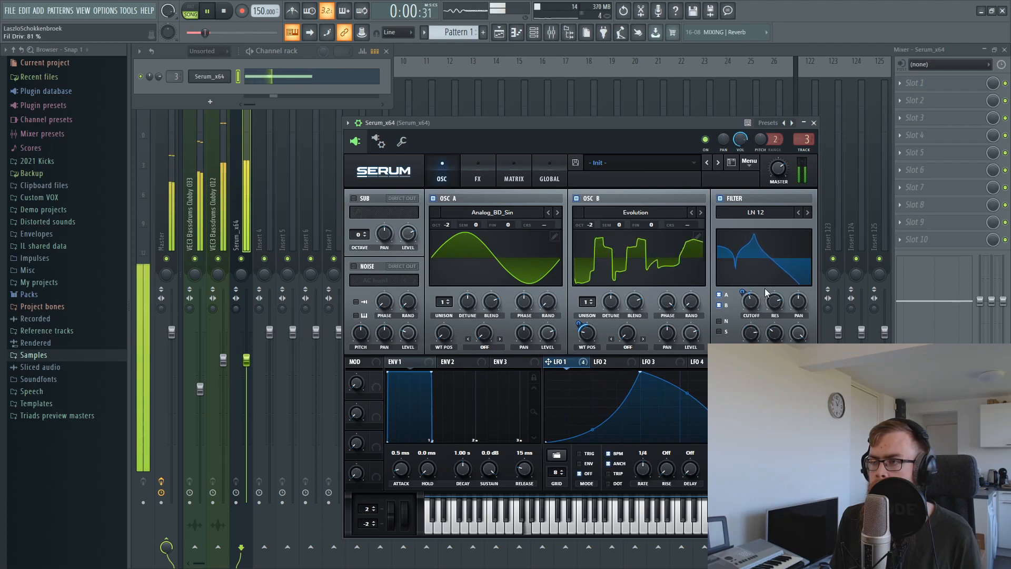
{"action": "left_click_drag", "start_coordinate": [757, 337], "coordinate": [757, 331]}
{"action": "key", "text": "space"}
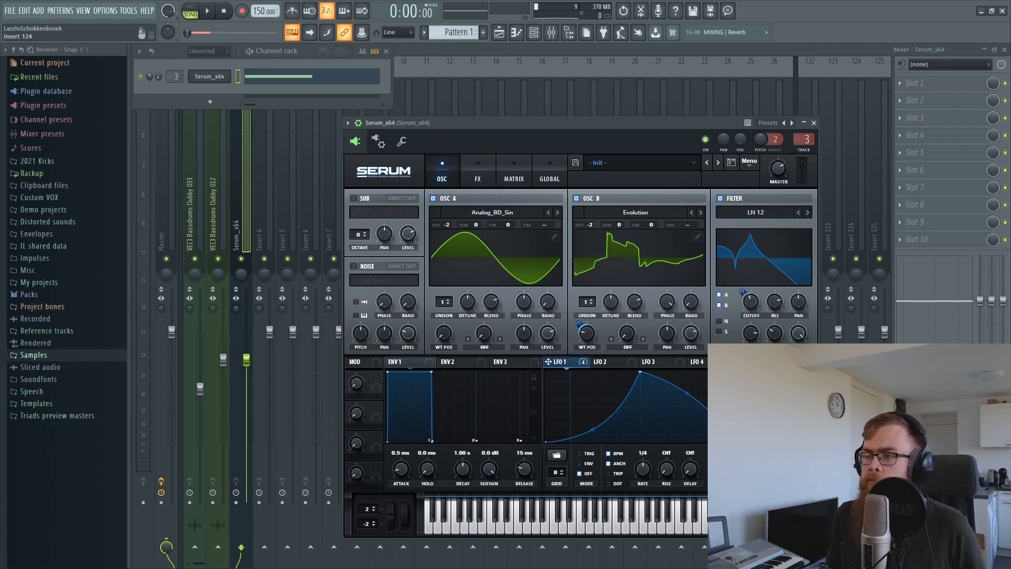
{"action": "key", "text": "space"}
{"action": "left_click", "coordinate": [753, 334]}
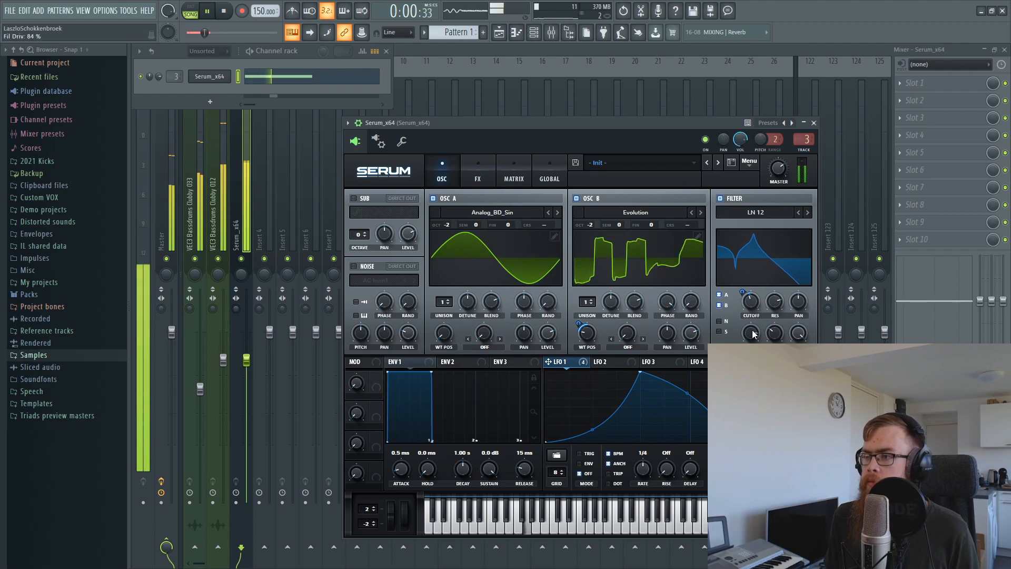
{"action": "left_click_drag", "start_coordinate": [751, 334], "coordinate": [751, 346]}
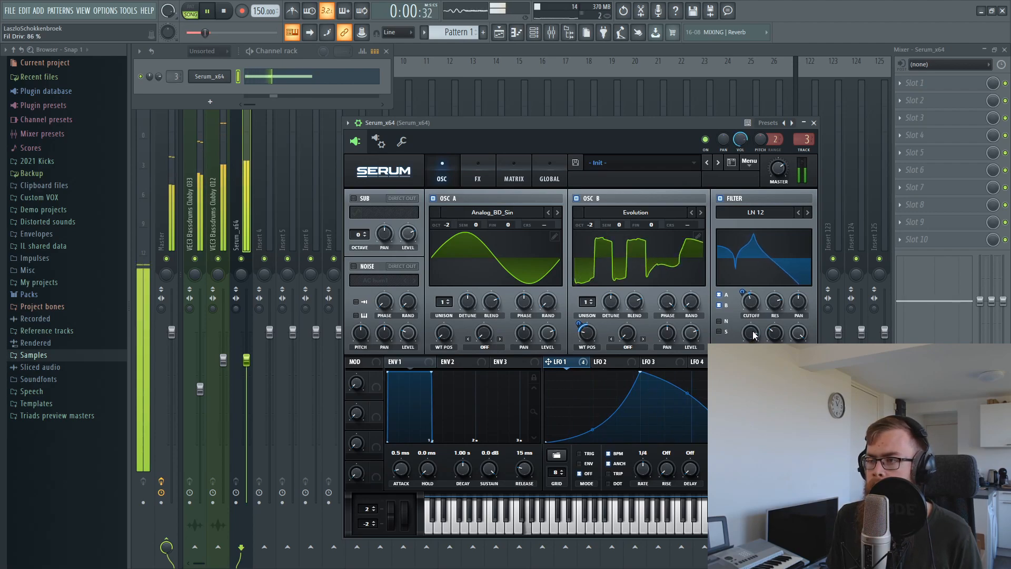
{"action": "left_click_drag", "start_coordinate": [753, 335], "coordinate": [754, 325]}
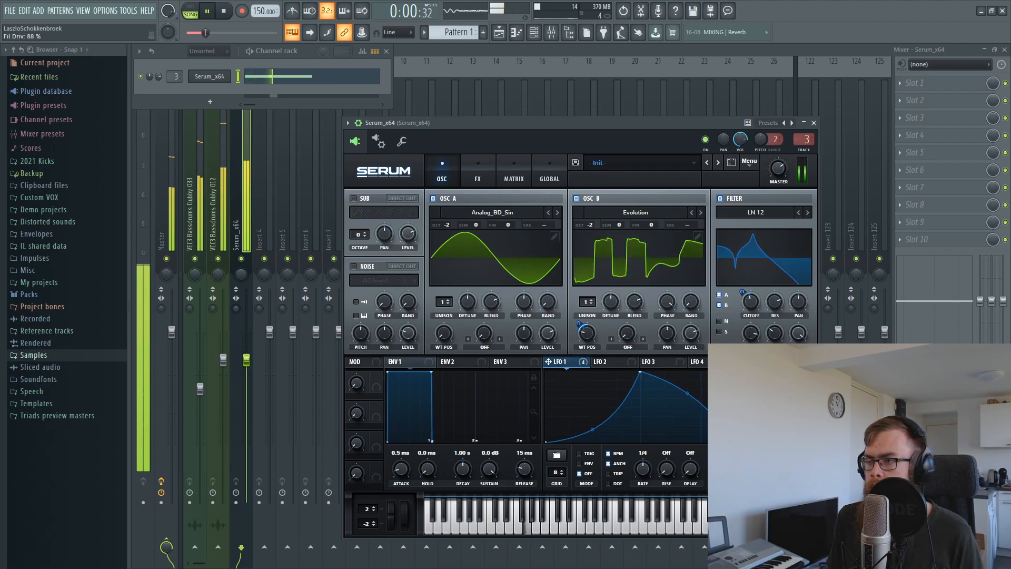
{"action": "mouse_move", "coordinate": [667, 301]}
{"action": "left_mouse_down"}
{"action": "mouse_move", "coordinate": [667, 360]}
{"action": "mouse_move", "coordinate": [678, 340]}
{"action": "mouse_move", "coordinate": [674, 397]}
{"action": "mouse_move", "coordinate": [673, 293]}
{"action": "mouse_move", "coordinate": [670, 308]}
{"action": "left_mouse_up"}
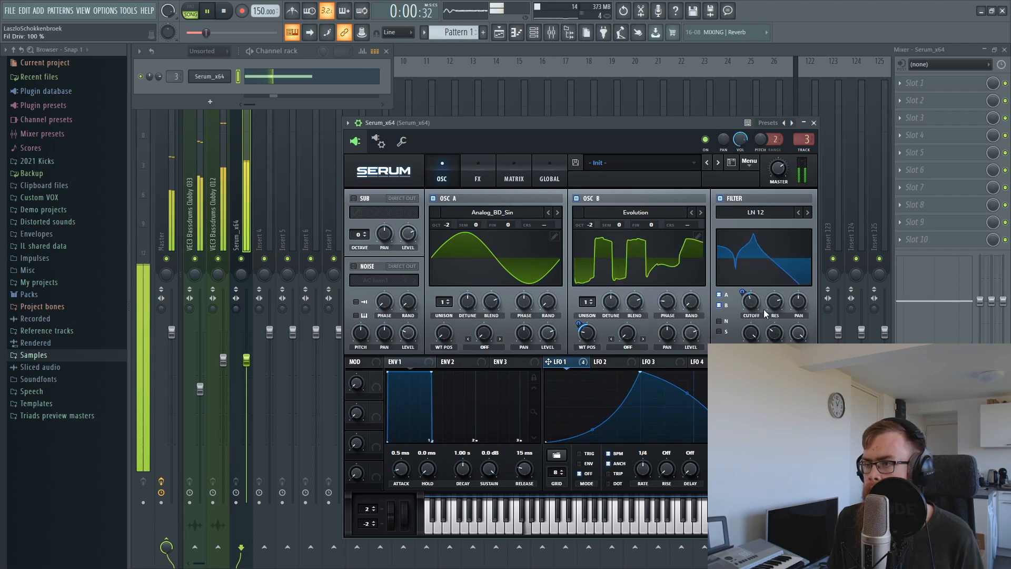
{"action": "mouse_move", "coordinate": [754, 333]}
{"action": "left_mouse_down"}
{"action": "mouse_move", "coordinate": [755, 356]}
{"action": "mouse_move", "coordinate": [753, 334]}
{"action": "left_mouse_up"}
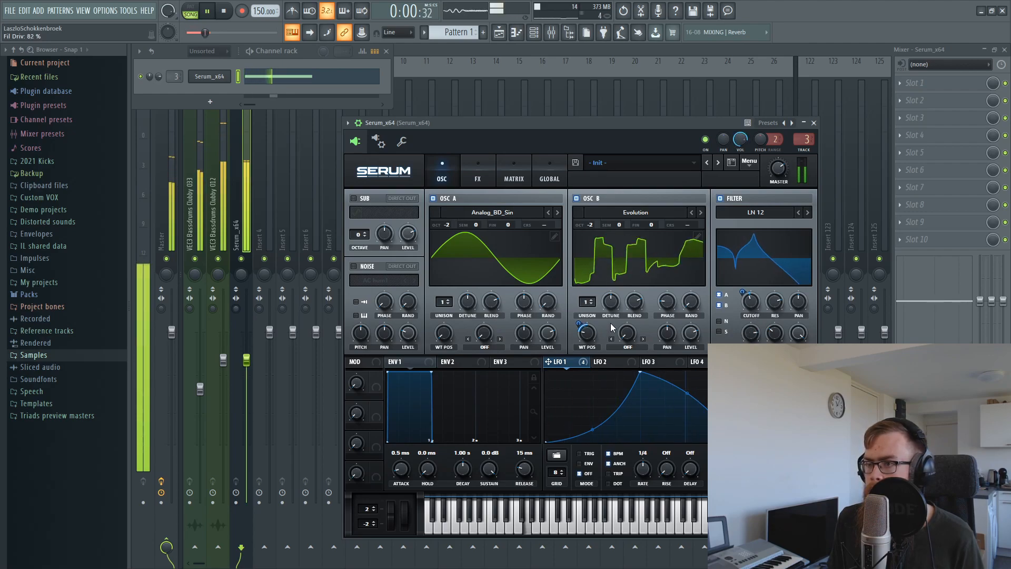
Set oscillator B's phase to about 287° and the LN 12 filter's drive to about 85%, finishing by stopping playback
{"action": "left_click_drag", "start_coordinate": [667, 298], "coordinate": [683, 264]}
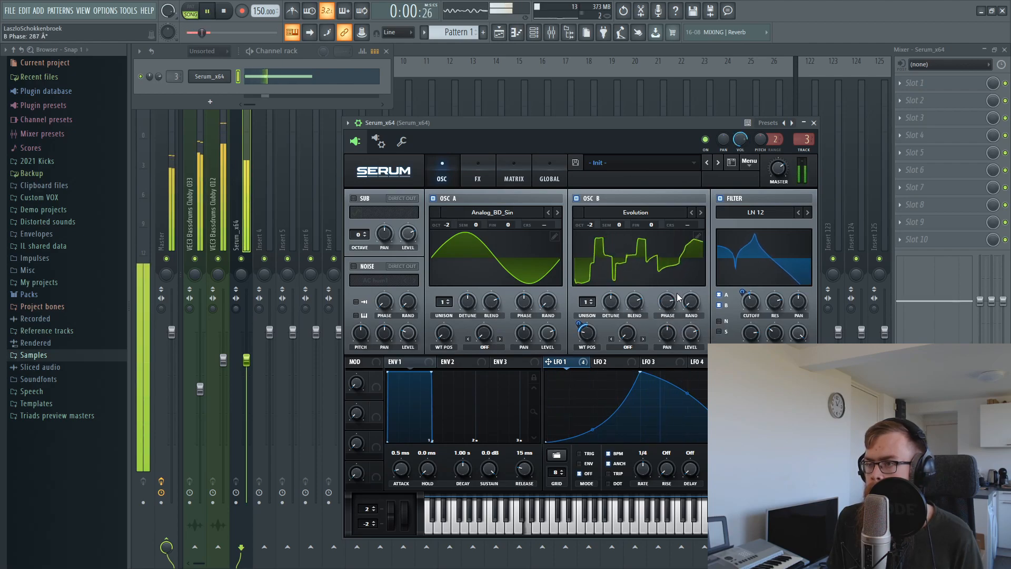
{"action": "left_click_drag", "start_coordinate": [749, 336], "coordinate": [750, 330]}
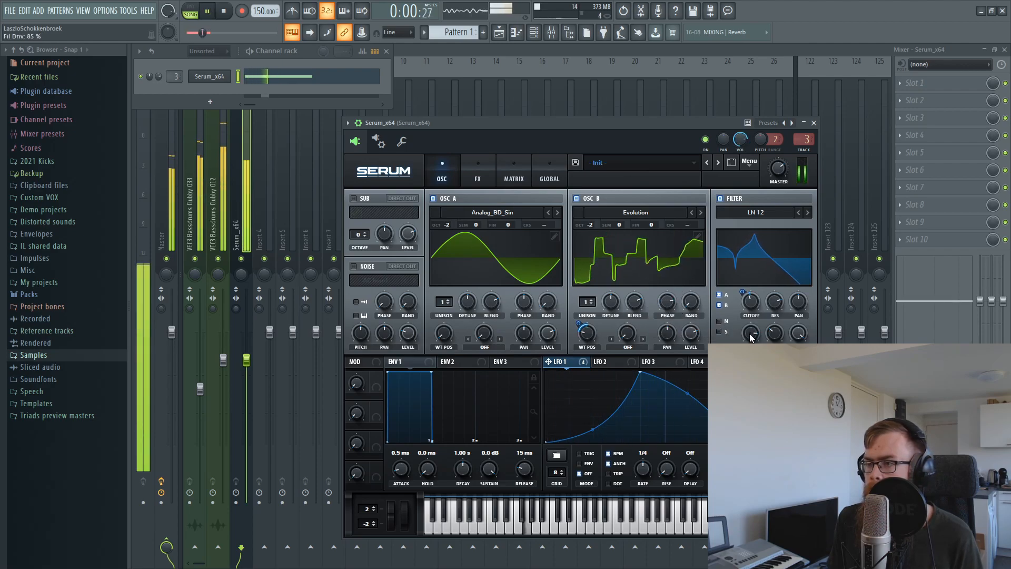
{"action": "key", "text": "space"}
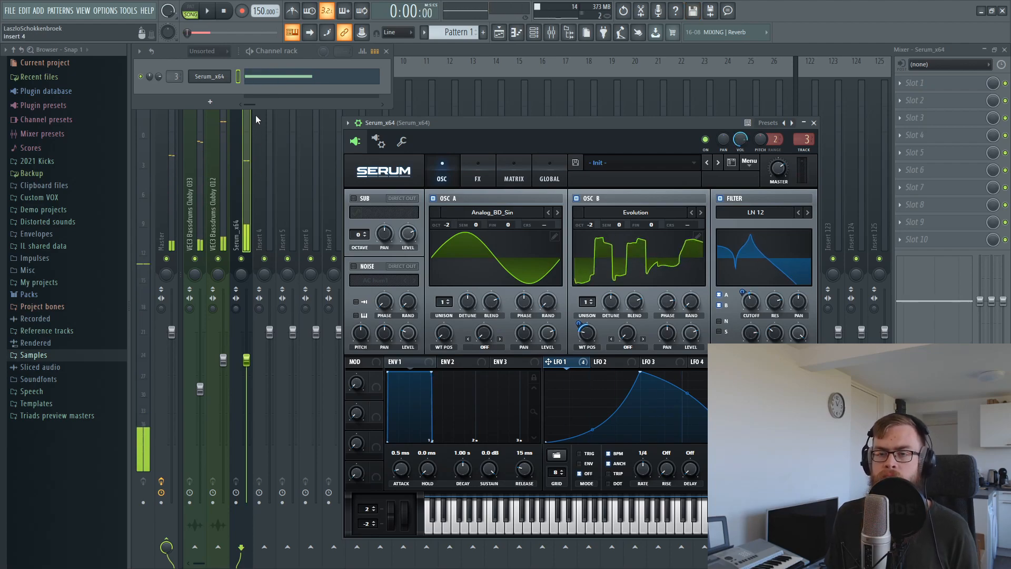
Select the first bar of the playlist and mute the bassdrum clips on Tracks 1 and 3
{"action": "left_click", "coordinate": [500, 33]}
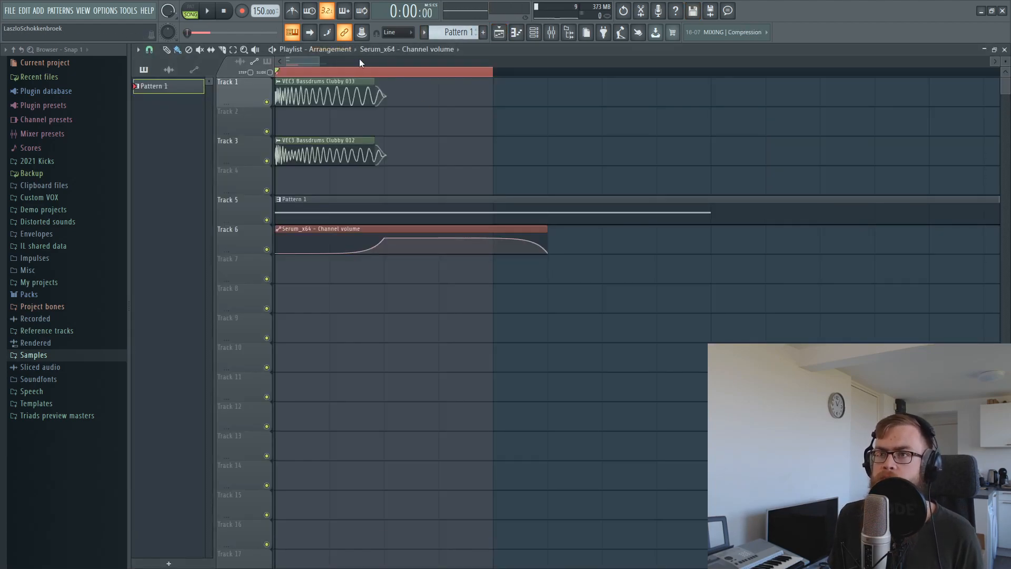
{"action": "scroll", "coordinate": [363, 73], "scroll_direction": "down", "scroll_amount": 2}
{"action": "left_click", "coordinate": [293, 72]}
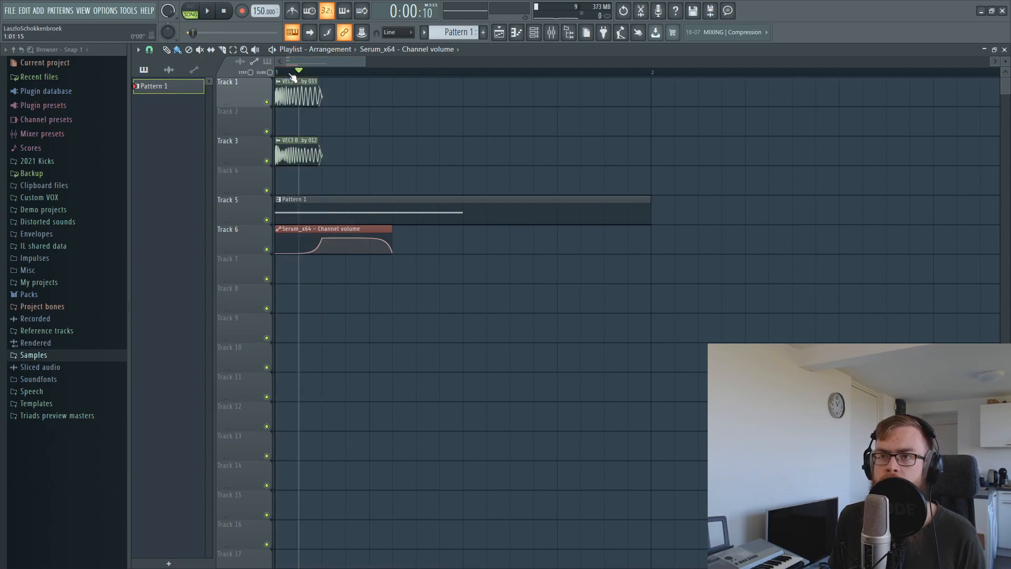
{"action": "left_click_drag", "start_coordinate": [649, 74], "coordinate": [277, 74]}
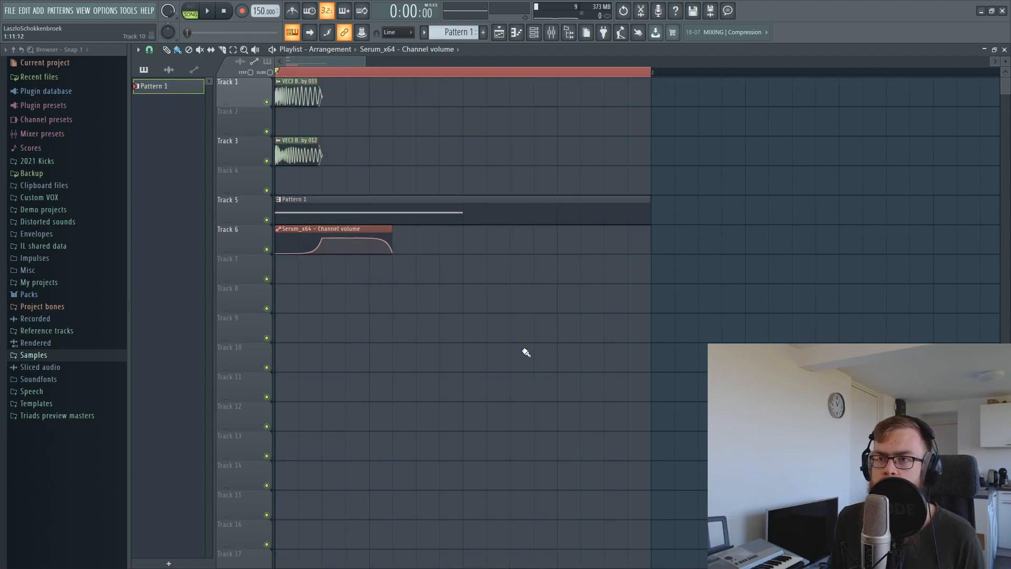
{"action": "right_click", "coordinate": [300, 155], "text": "alt"}
{"action": "right_click", "coordinate": [303, 95], "text": "alt"}
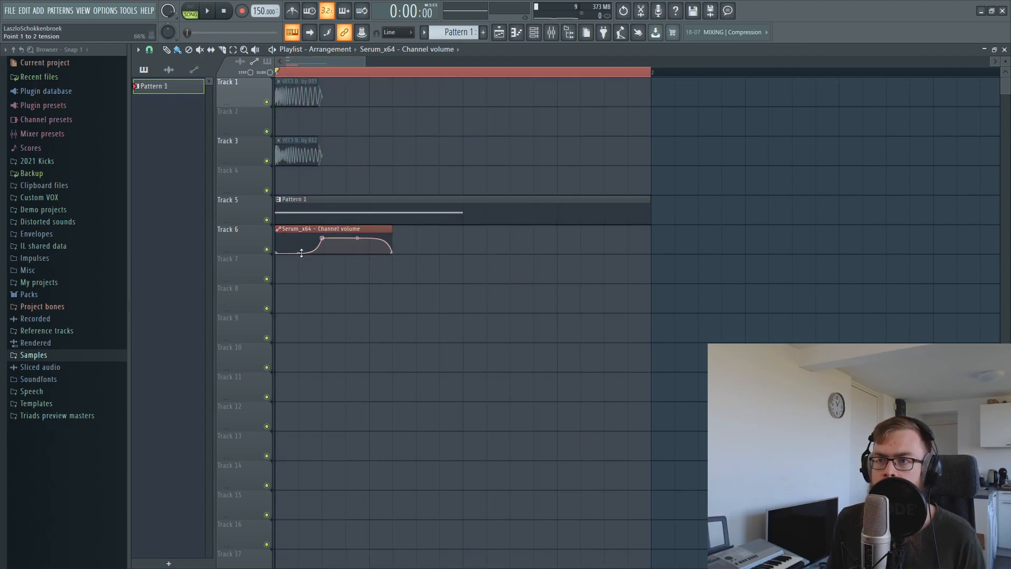
Flatten the Serum channel volume automation on Track 6 to a constant level and shorten its clip
{"action": "left_click_drag", "start_coordinate": [301, 253], "coordinate": [301, 231]}
{"action": "left_click", "coordinate": [640, 11]}
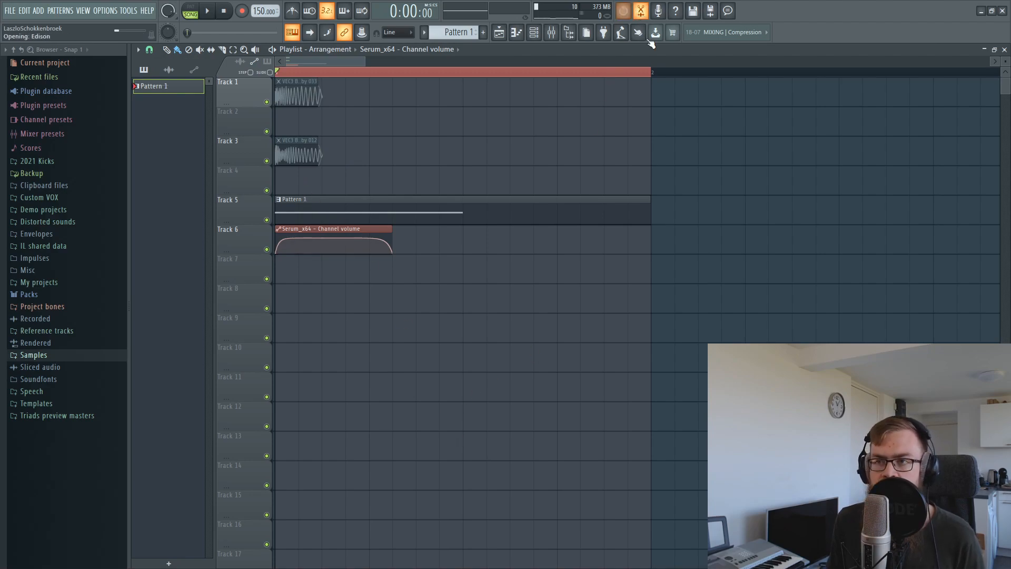
{"action": "key", "text": "Escape"}
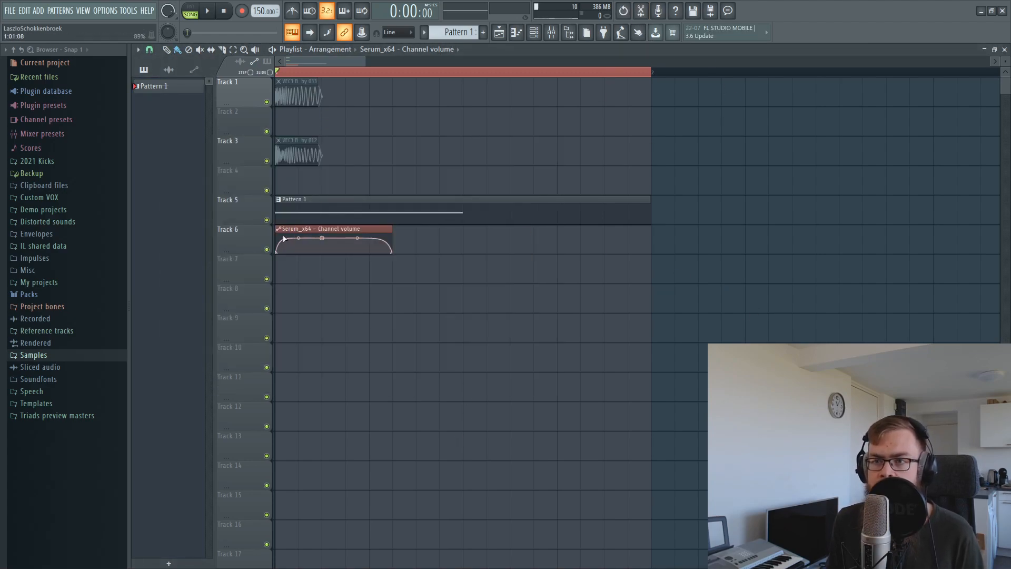
{"action": "left_click_drag", "start_coordinate": [275, 232], "coordinate": [298, 229]}
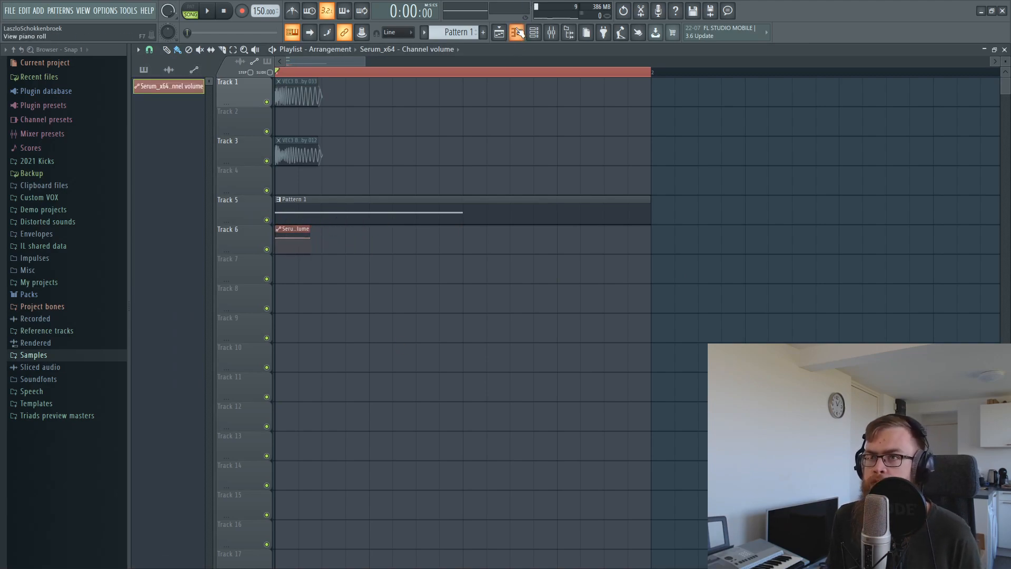
Record the Serum tail on its own from the master into Edison
{"action": "left_click", "coordinate": [658, 11]}
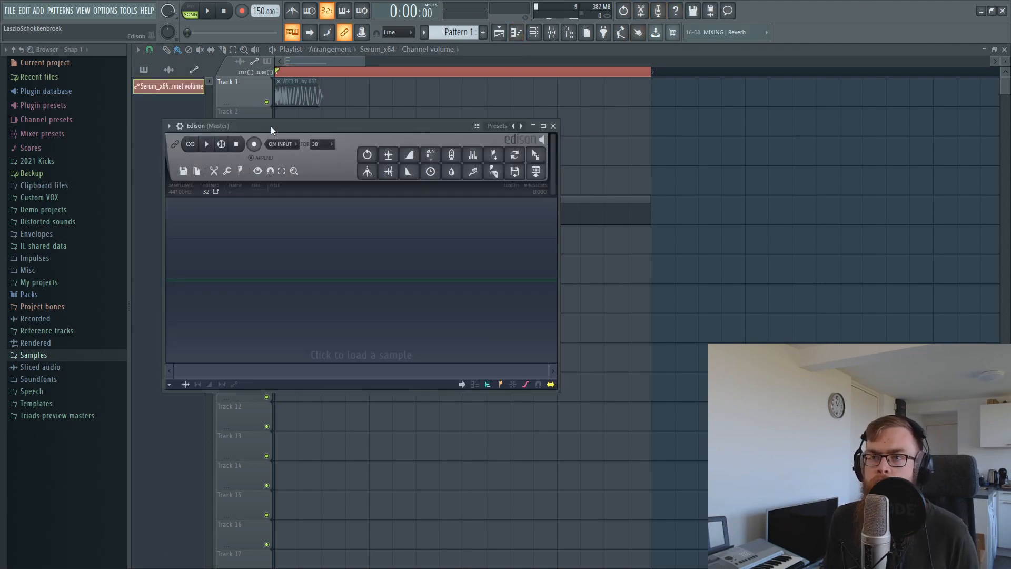
{"action": "left_click", "coordinate": [213, 11]}
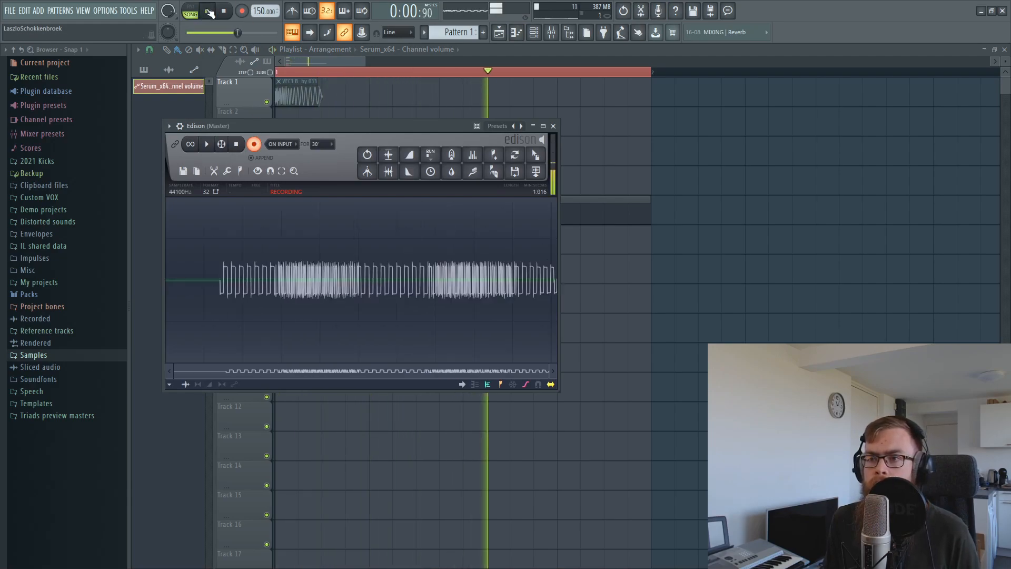
{"action": "left_click", "coordinate": [212, 11]}
{"action": "key", "text": "space"}
Place the Edison recording at the start of Track 5 and delete the Pattern 1 and volume automation clips
{"action": "left_click_drag", "start_coordinate": [536, 155], "coordinate": [300, 210]}
{"action": "right_click", "coordinate": [322, 212]}
{"action": "right_click", "coordinate": [297, 239]}
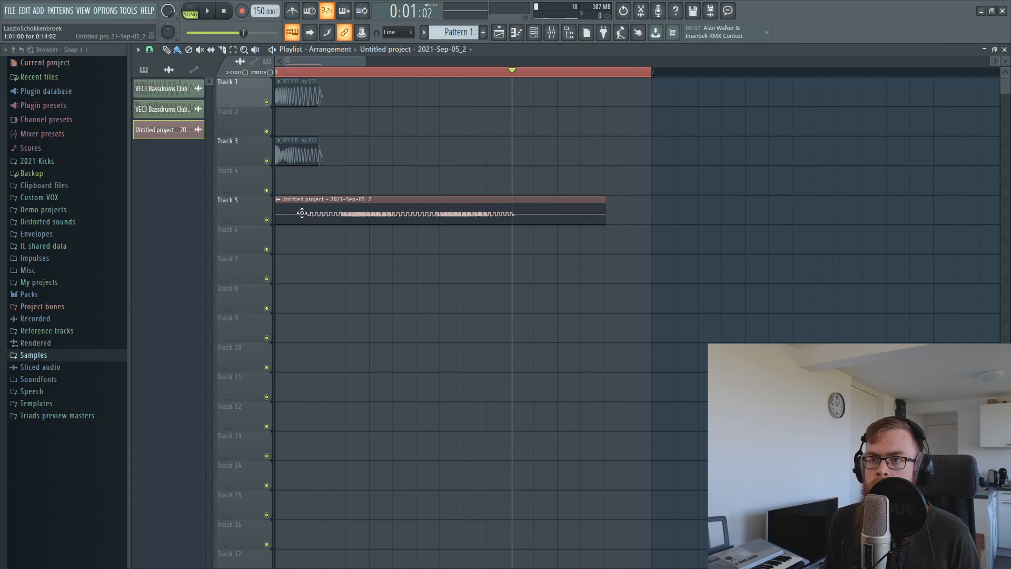
Trim the silence off the recorded Track 5 clip and shorten it to a length of 0:03:17
{"action": "double_click", "coordinate": [300, 210]}
{"action": "left_click_drag", "start_coordinate": [488, 311], "coordinate": [487, 304]}
{"action": "key", "text": "Escape"}
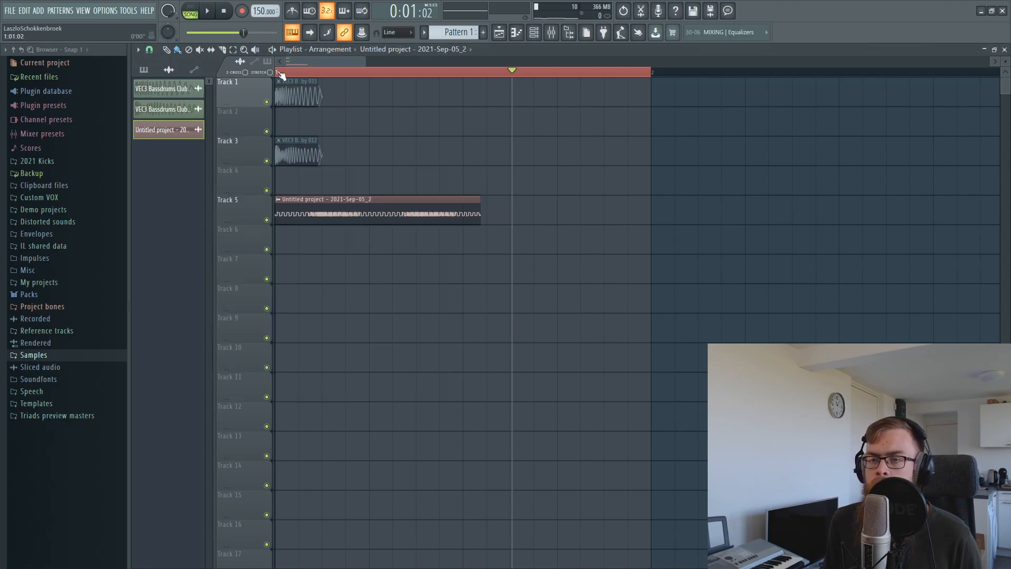
{"action": "scroll", "coordinate": [317, 66], "scroll_direction": "up", "scroll_amount": 4}
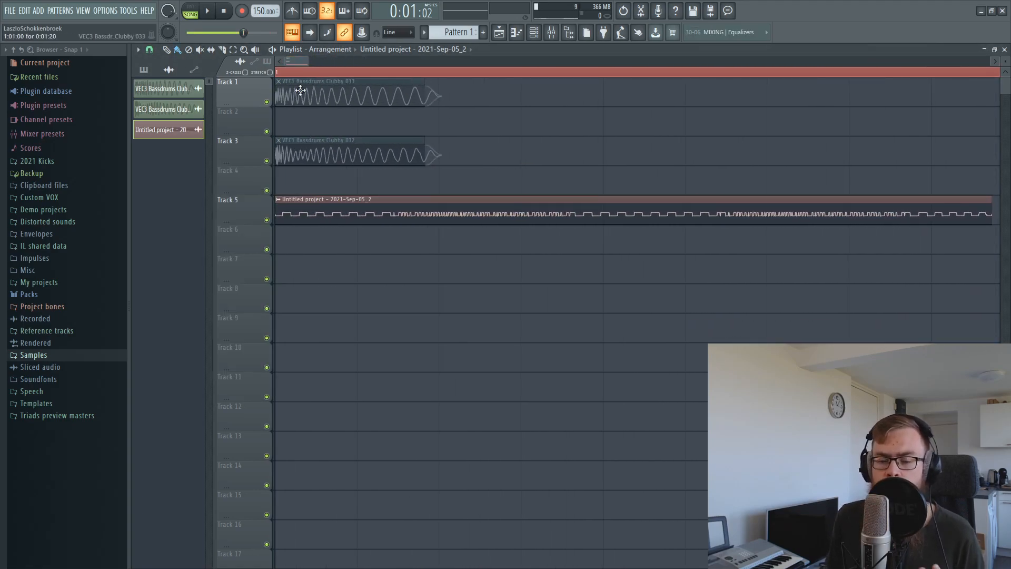
{"action": "scroll", "coordinate": [507, 73], "scroll_direction": "down", "scroll_amount": 4}
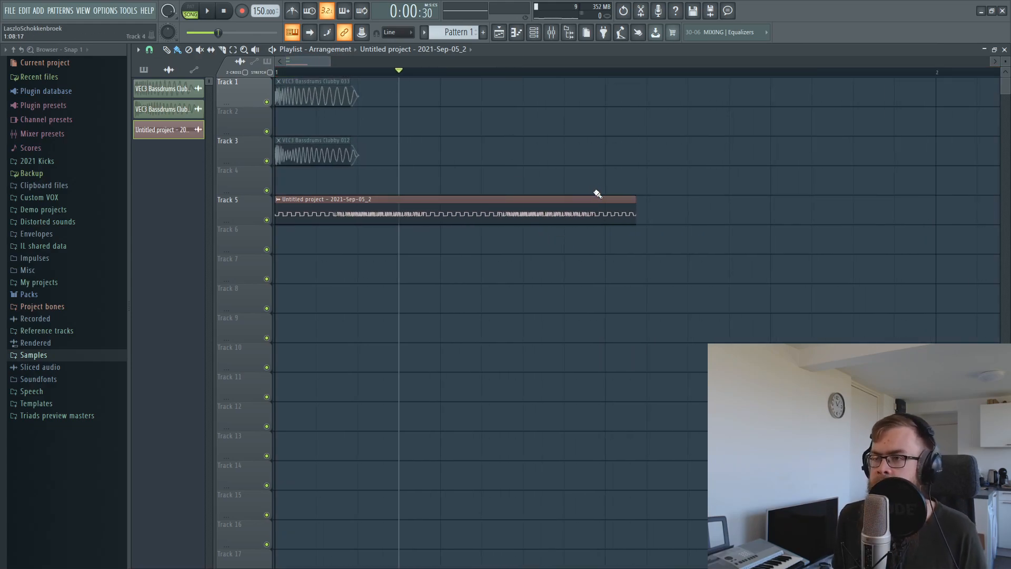
{"action": "left_click_drag", "start_coordinate": [633, 215], "coordinate": [425, 230]}
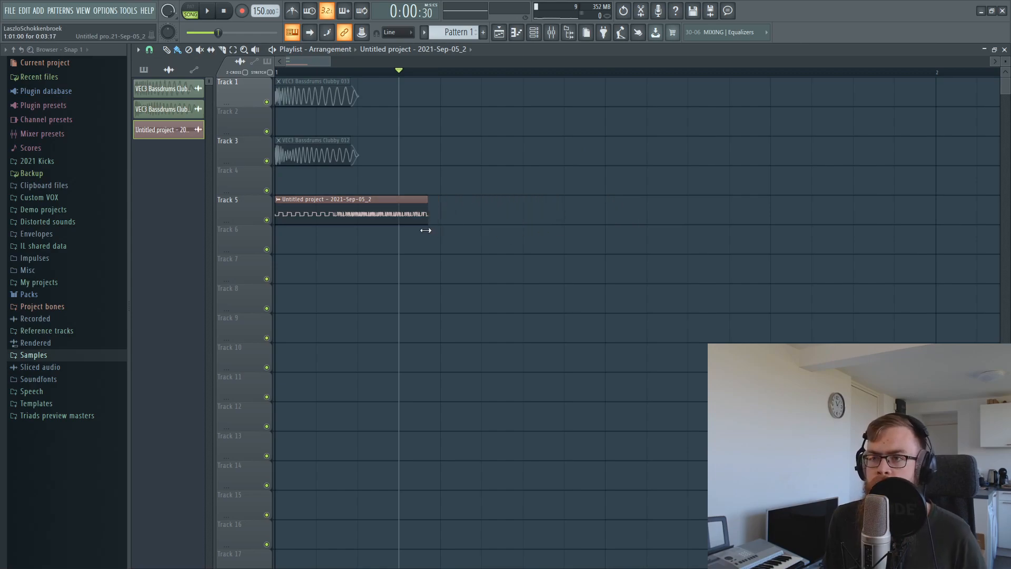
Set the recorded clip's declicking mode to Generic (bleeding) and route it to mixer track 4
{"action": "double_click", "coordinate": [358, 220]}
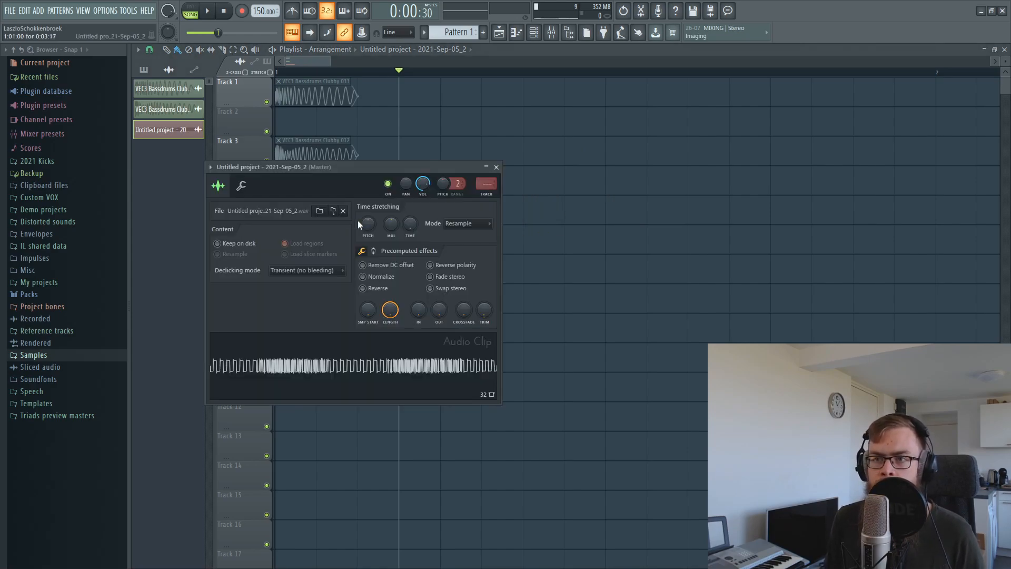
{"action": "left_click", "coordinate": [330, 273]}
{"action": "left_click", "coordinate": [294, 311]}
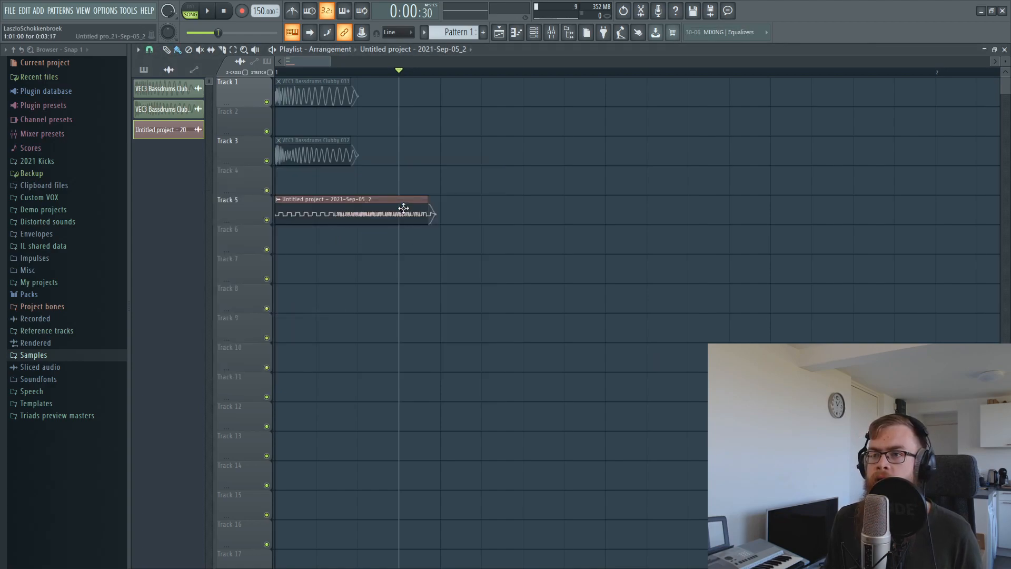
{"action": "left_click", "coordinate": [484, 196]}
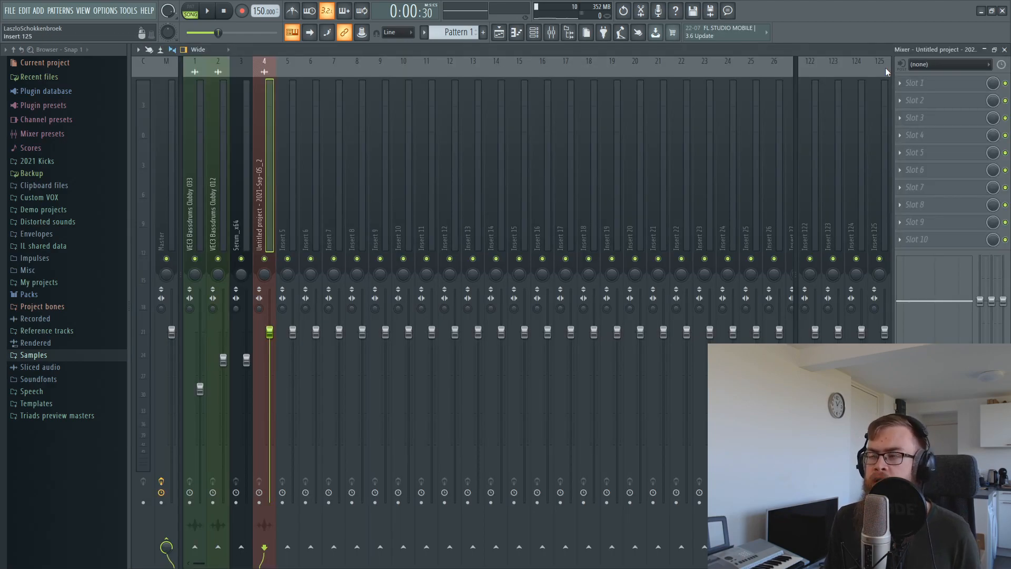
{"action": "left_click", "coordinate": [1004, 49]}
{"action": "left_click", "coordinate": [494, 169]}
Move the recorded tail clip to start at 1:01:09 and select the first beat as the playback range
{"action": "left_click_drag", "start_coordinate": [404, 198], "coordinate": [415, 197]}
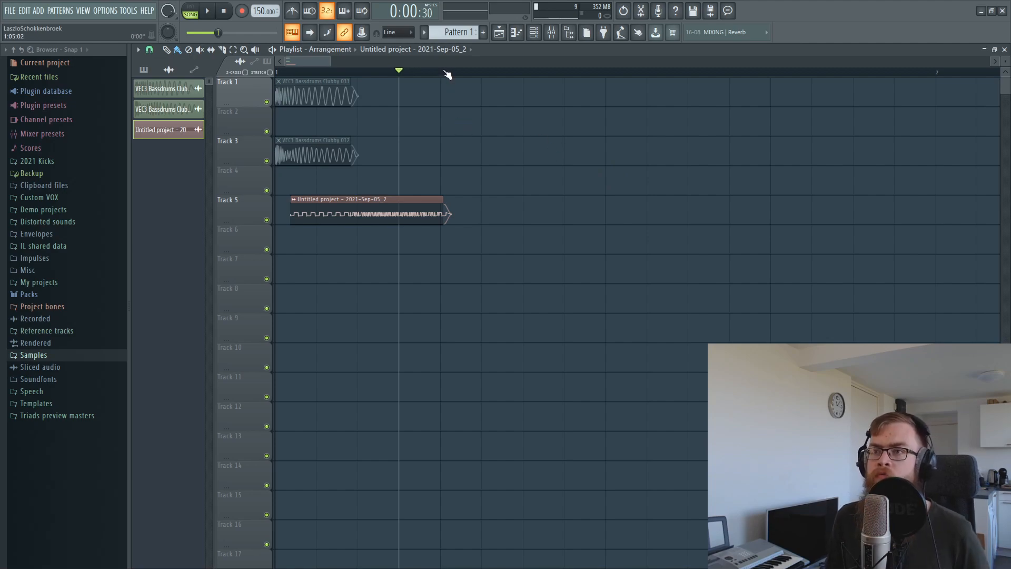
{"action": "left_click_drag", "start_coordinate": [433, 72], "coordinate": [108, 92]}
Create a channel volume automation clip for the recorded tail and place it on Track 6 under the audio clip
{"action": "double_click", "coordinate": [394, 204]}
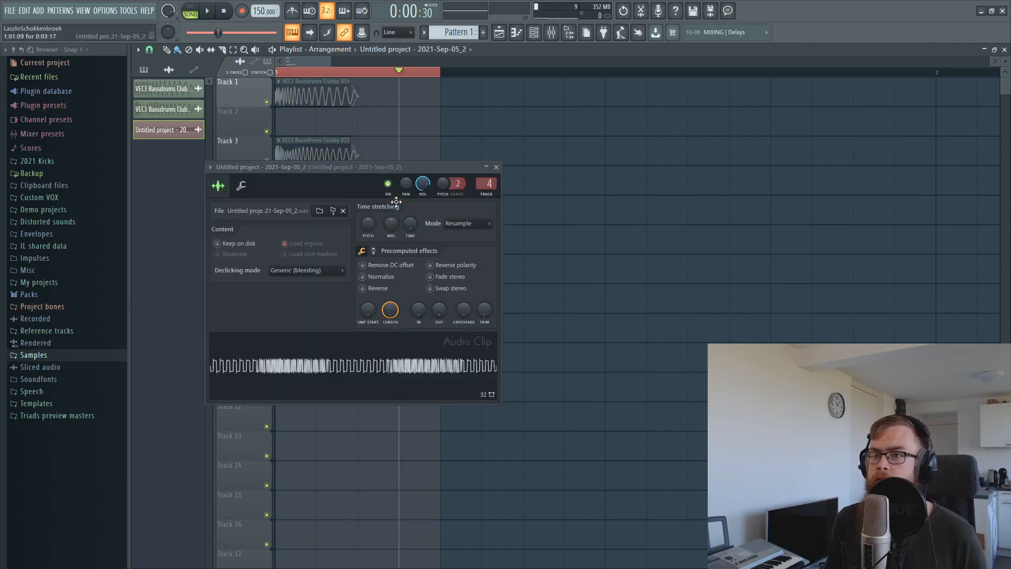
{"action": "right_click", "coordinate": [423, 183]}
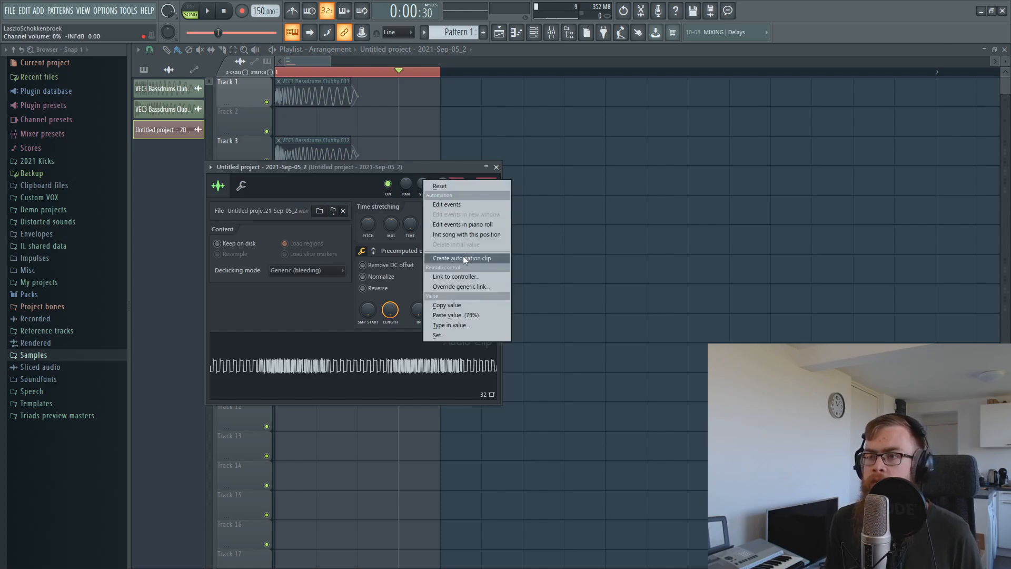
{"action": "left_click", "coordinate": [462, 258]}
{"action": "left_click_drag", "start_coordinate": [383, 124], "coordinate": [352, 232]}
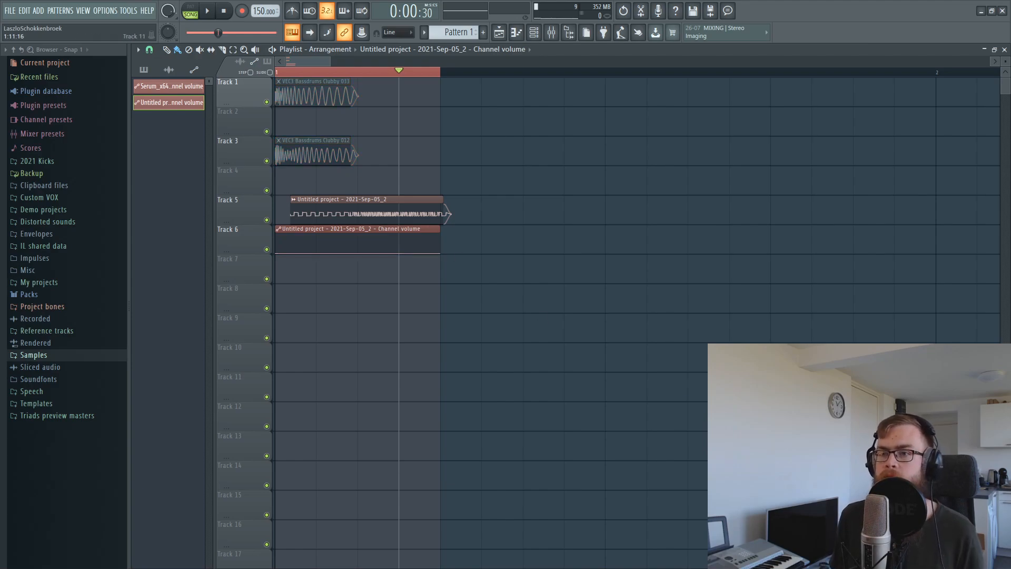
Shape the tail's volume automation into a curved fade-in, a held level and a curved fade-out, extending the clip past the first beat
{"action": "right_click", "coordinate": [354, 238]}
{"action": "left_click_drag", "start_coordinate": [311, 240], "coordinate": [319, 250]}
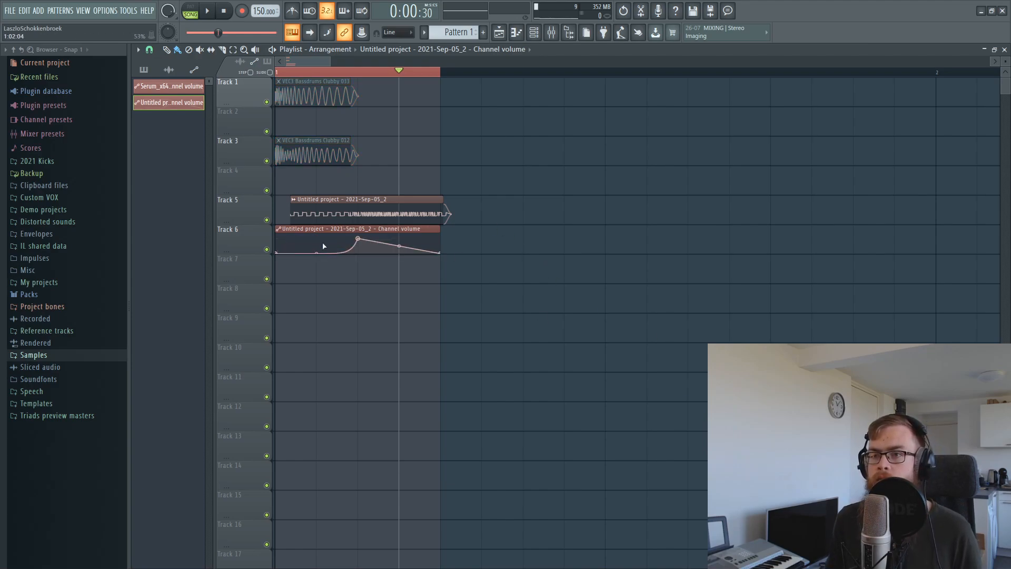
{"action": "left_click", "coordinate": [443, 252]}
{"action": "right_click", "coordinate": [460, 237]}
{"action": "left_click_drag", "start_coordinate": [440, 253], "coordinate": [480, 267]}
{"action": "left_click_drag", "start_coordinate": [422, 243], "coordinate": [435, 238]}
{"action": "key", "text": "space"}
{"action": "key", "text": "space"}
Normalize the recorded tail clip, keep it routed to mixer track 4 and audition it
{"action": "double_click", "coordinate": [347, 218]}
{"action": "left_click", "coordinate": [363, 277]}
{"action": "left_click", "coordinate": [496, 167]}
{"action": "double_click", "coordinate": [404, 203]}
{"action": "left_click_drag", "start_coordinate": [492, 184], "coordinate": [494, 180]}
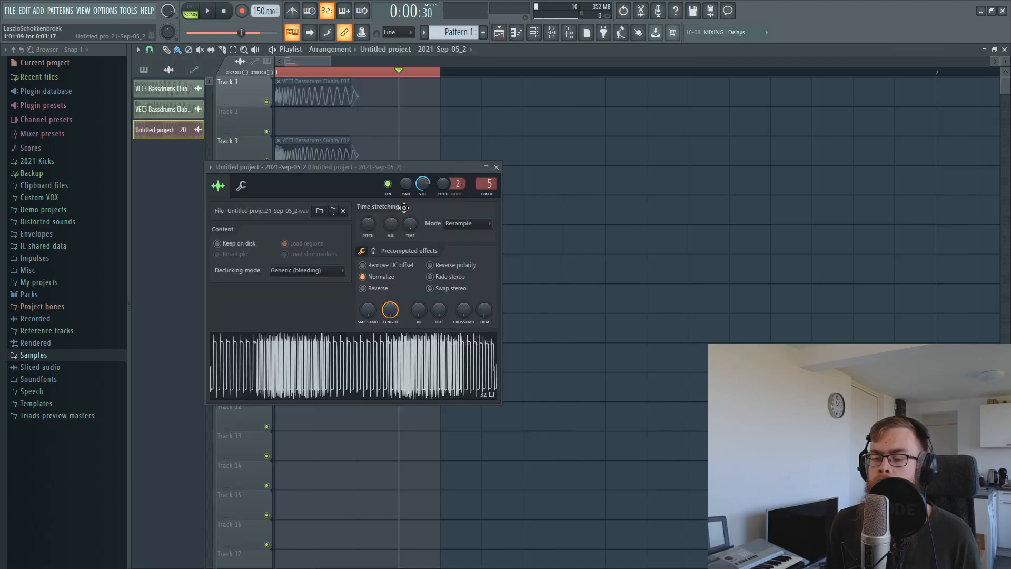
{"action": "right_click", "coordinate": [609, 239]}
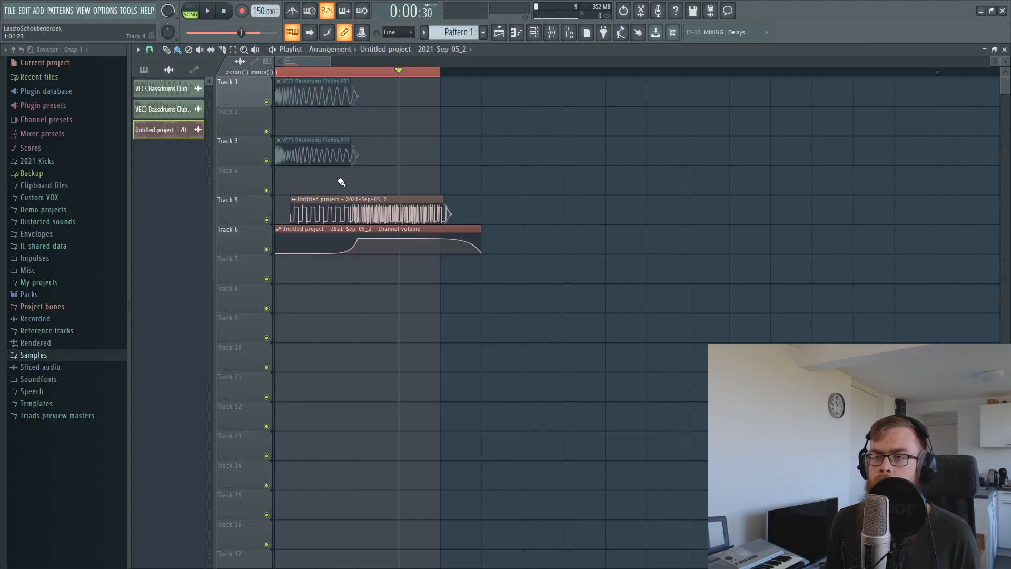
{"action": "key", "text": "space"}
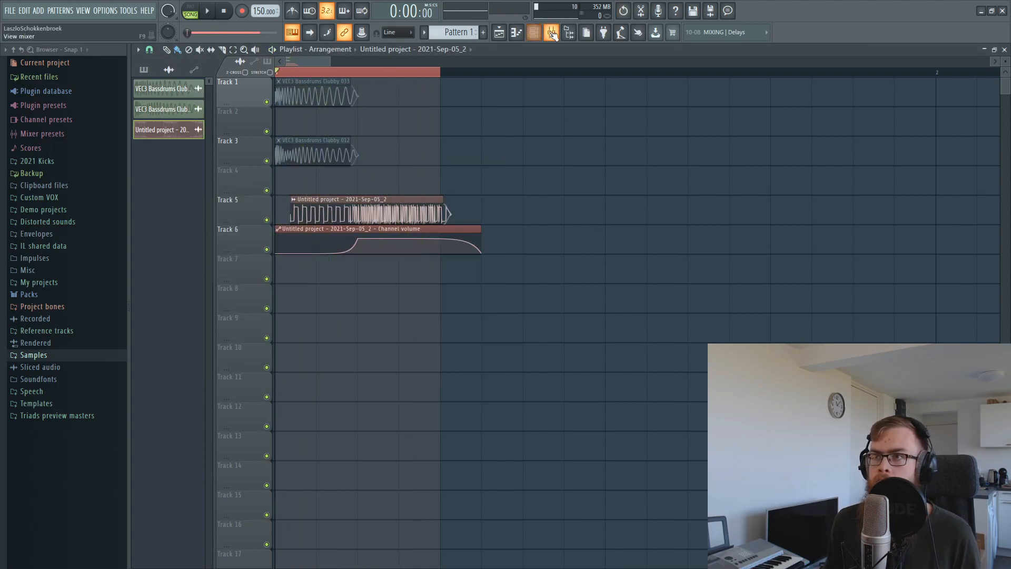
Route the mixer tracks of both bassdrum samples to Insert 5 only
{"action": "left_click", "coordinate": [552, 32]}
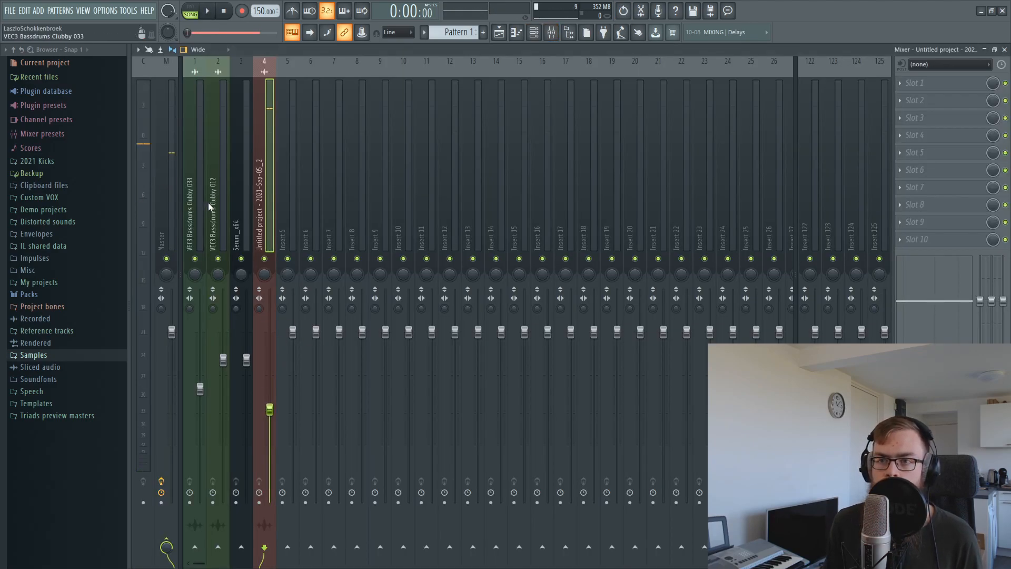
{"action": "left_click_drag", "start_coordinate": [209, 206], "coordinate": [195, 207]}
{"action": "right_click", "coordinate": [287, 548]}
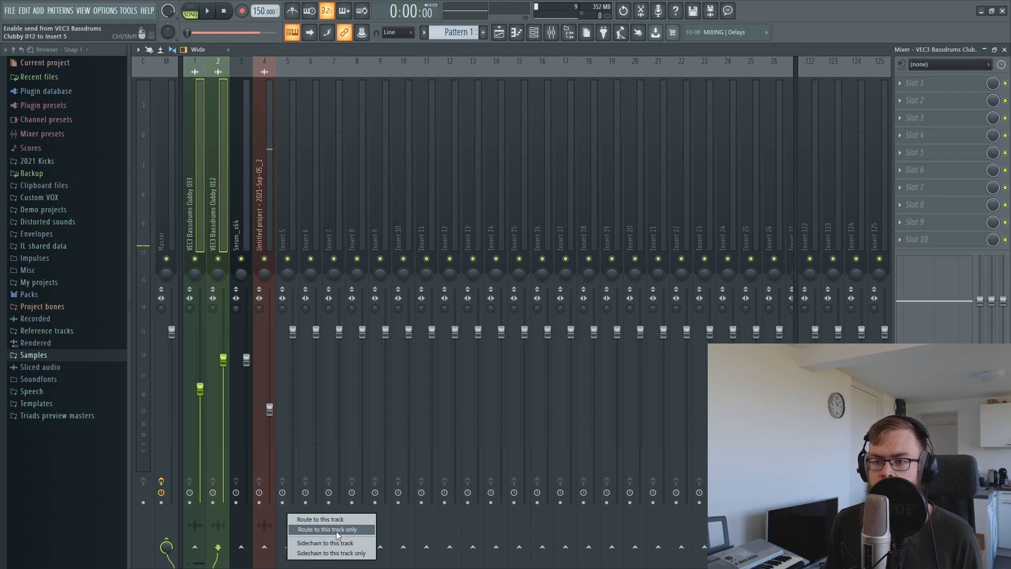
{"action": "left_click", "coordinate": [316, 529]}
{"action": "left_click", "coordinate": [279, 237]}
Unmute the two bassdrum clips and set the tail's mixer track volume to 67% (-8.1 dB) during playback
{"action": "left_click", "coordinate": [498, 32]}
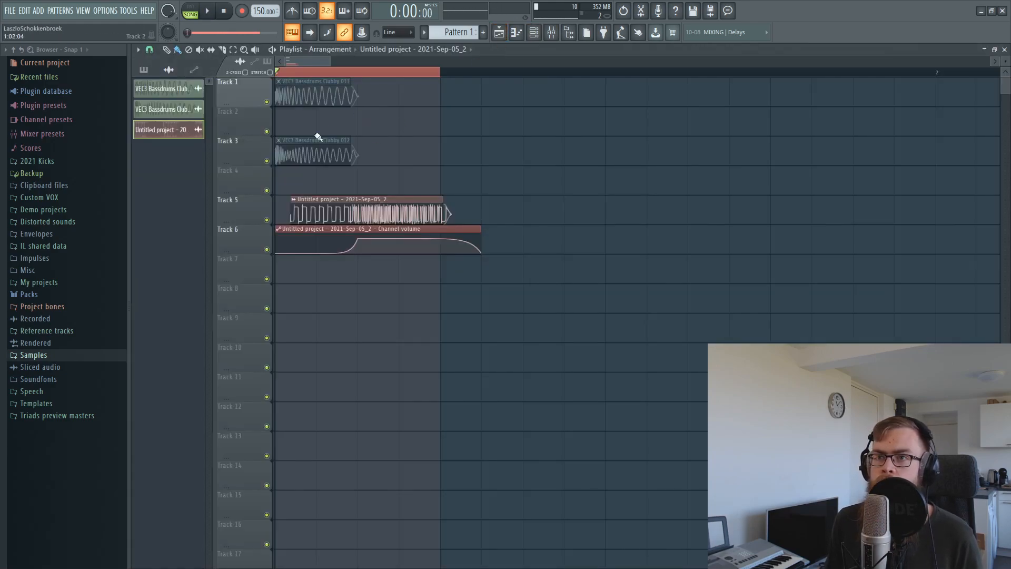
{"action": "key", "text": "alt+shift+m"}
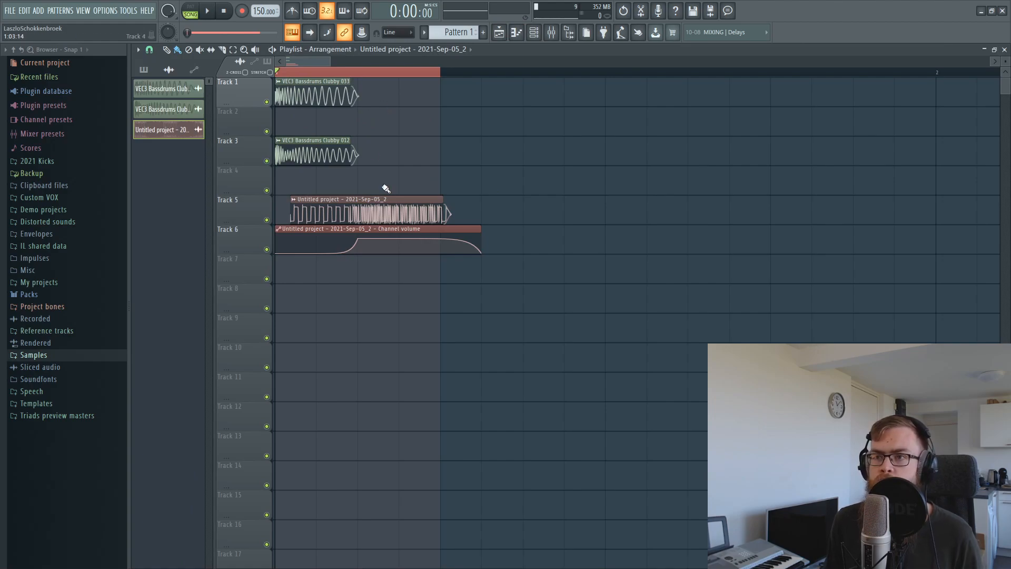
{"action": "left_click", "coordinate": [551, 32]}
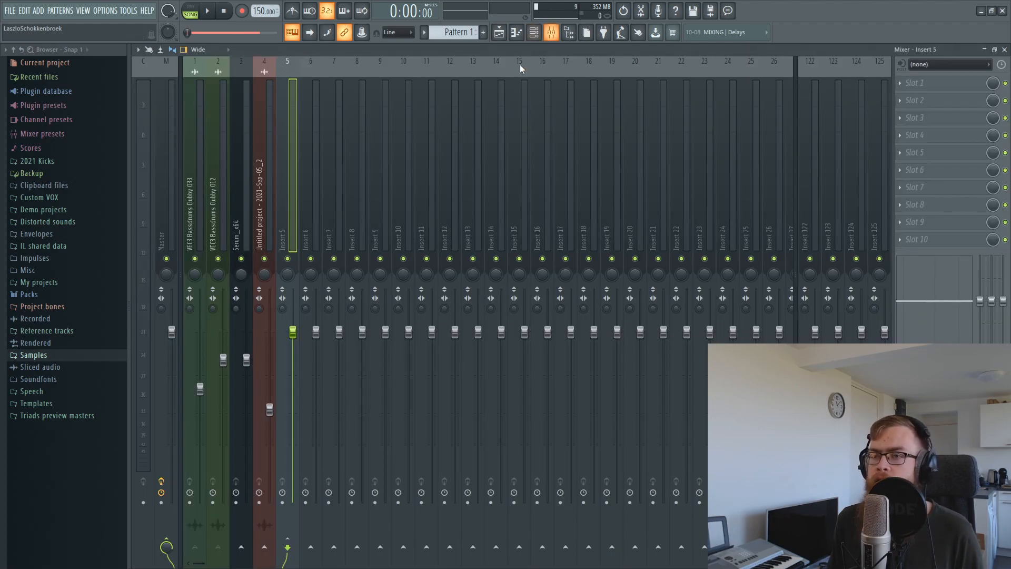
{"action": "key", "text": "space"}
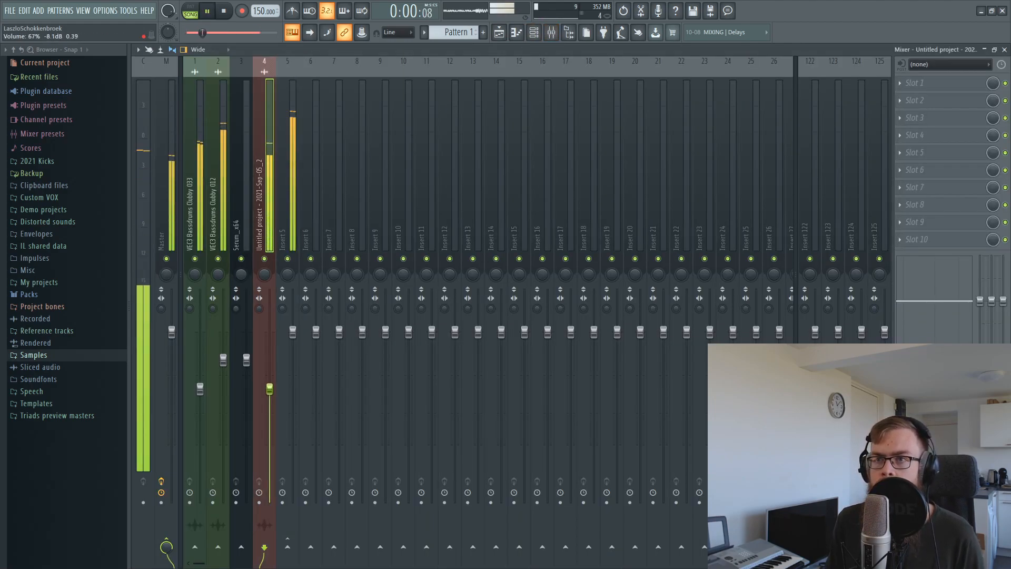
Nudge the tail clip to start at 1:01:08 and make the rise of its volume automation more gradual
{"action": "key", "text": "F6"}
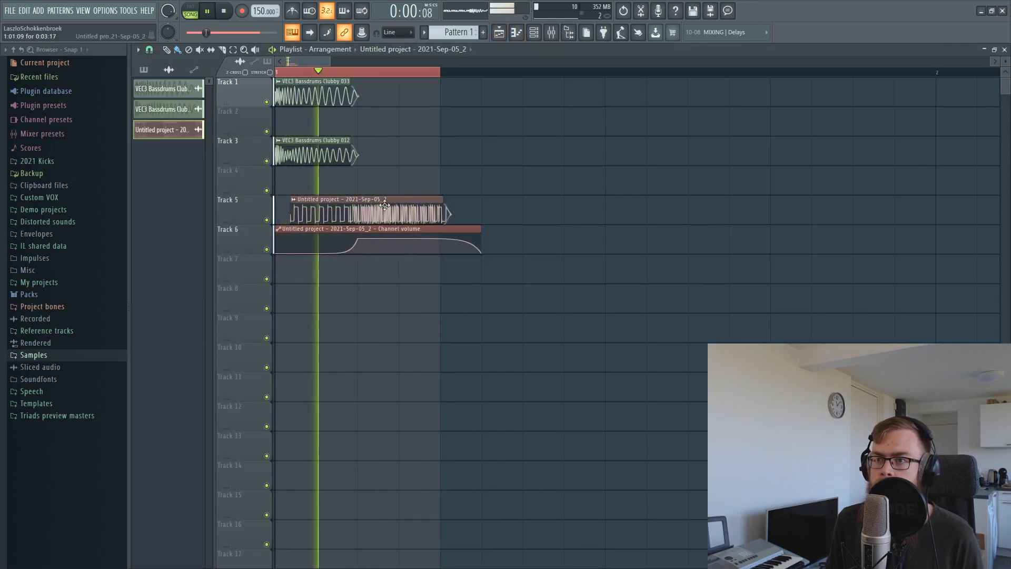
{"action": "scroll", "coordinate": [398, 144], "scroll_direction": "up", "scroll_amount": 2, "text": "ctrl"}
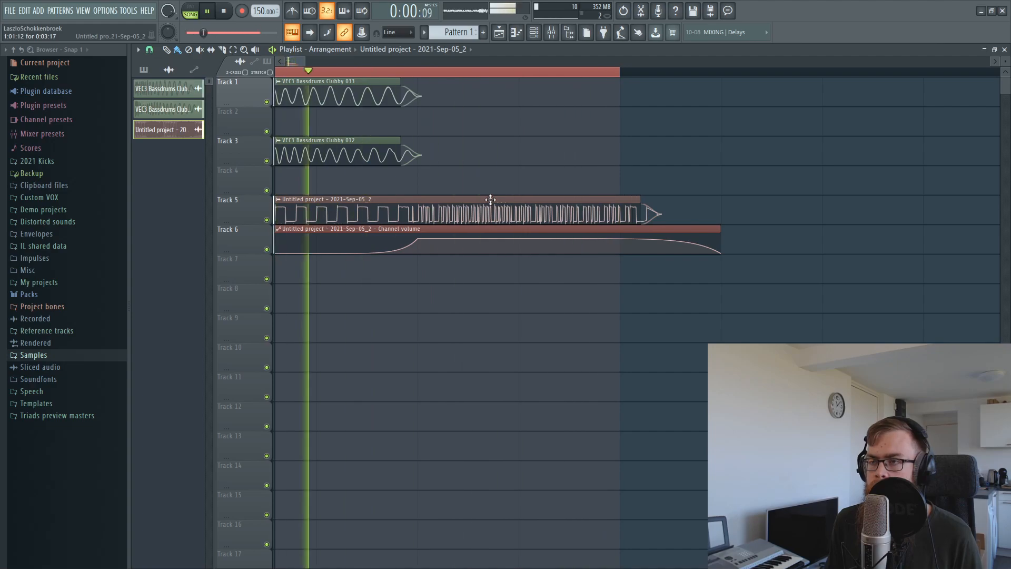
{"action": "left_click_drag", "start_coordinate": [496, 201], "coordinate": [492, 204]}
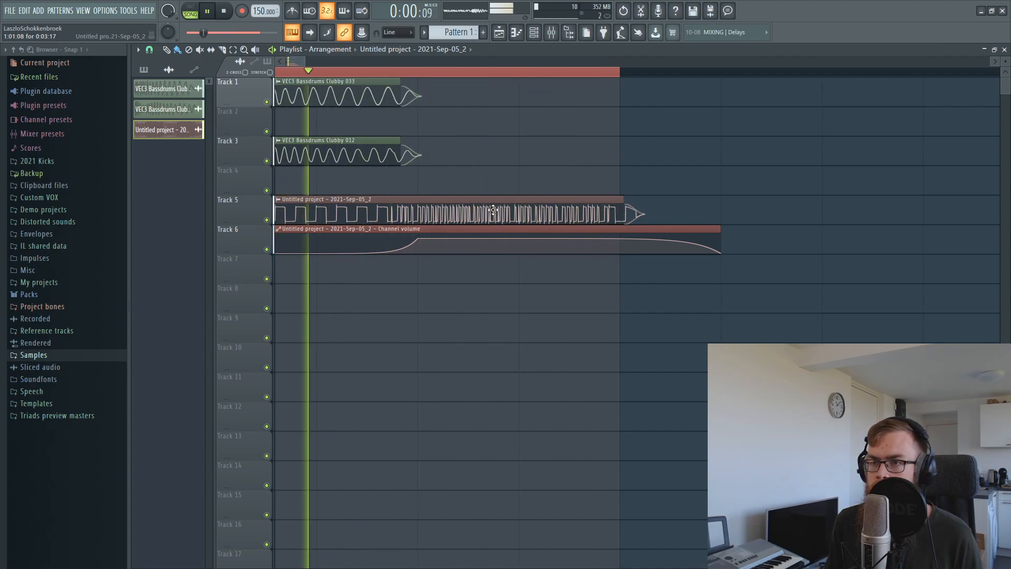
{"action": "right_click", "coordinate": [346, 253]}
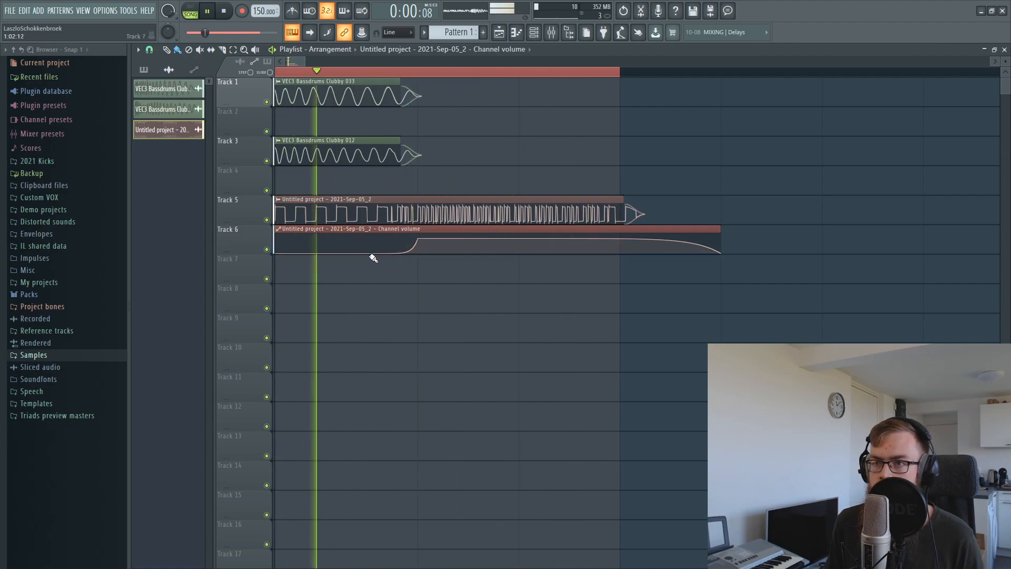
{"action": "left_click_drag", "start_coordinate": [380, 252], "coordinate": [383, 248]}
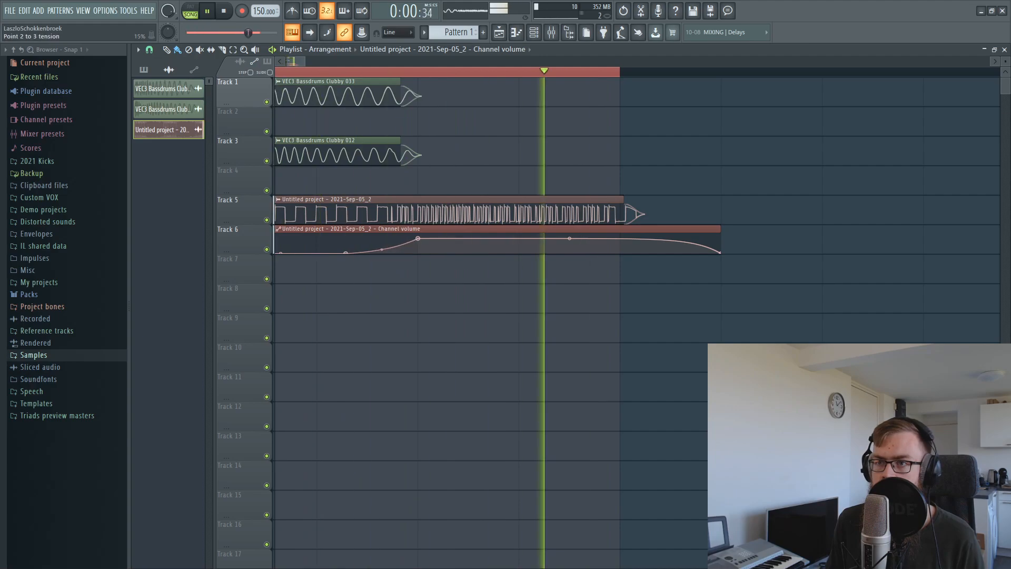
Lower the tail's mixer track slightly while auditioning the kick and mute Insert 5
{"action": "left_click", "coordinate": [551, 32]}
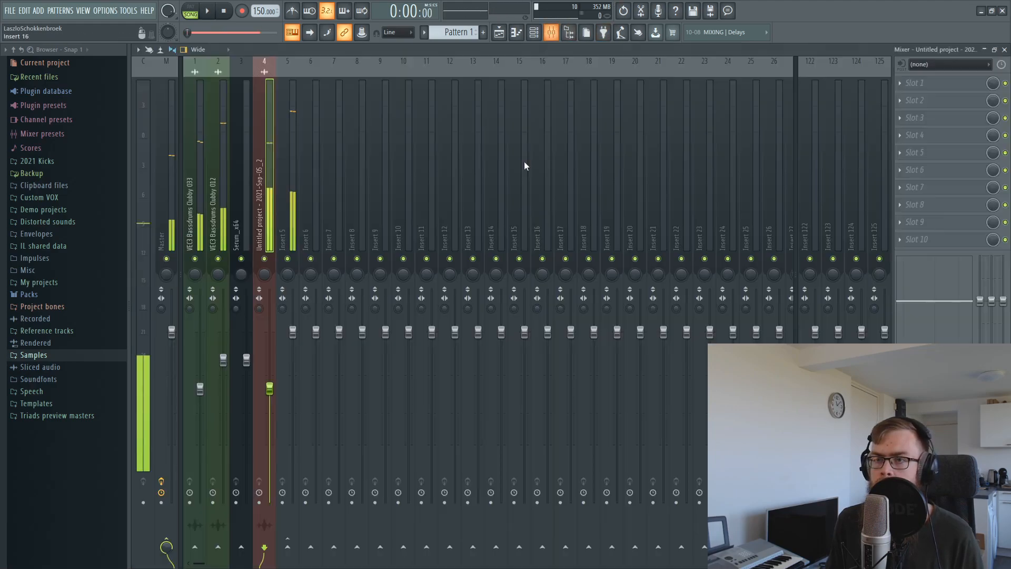
{"action": "key", "text": "space"}
{"action": "left_click_drag", "start_coordinate": [269, 388], "coordinate": [269, 401]}
{"action": "key", "text": "space"}
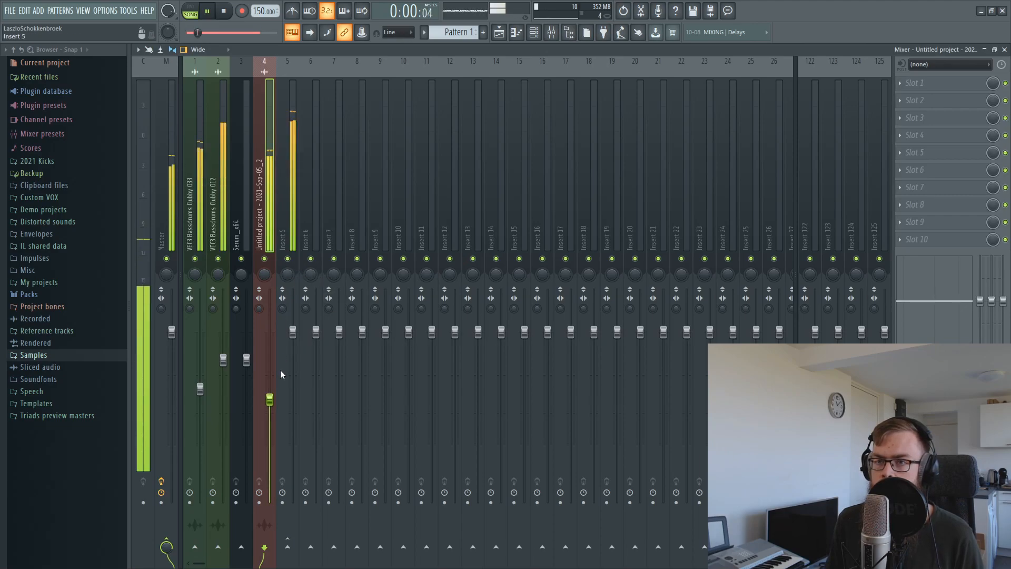
{"action": "left_click", "coordinate": [288, 258]}
{"action": "key", "text": "space"}
{"action": "left_click", "coordinate": [1005, 49]}
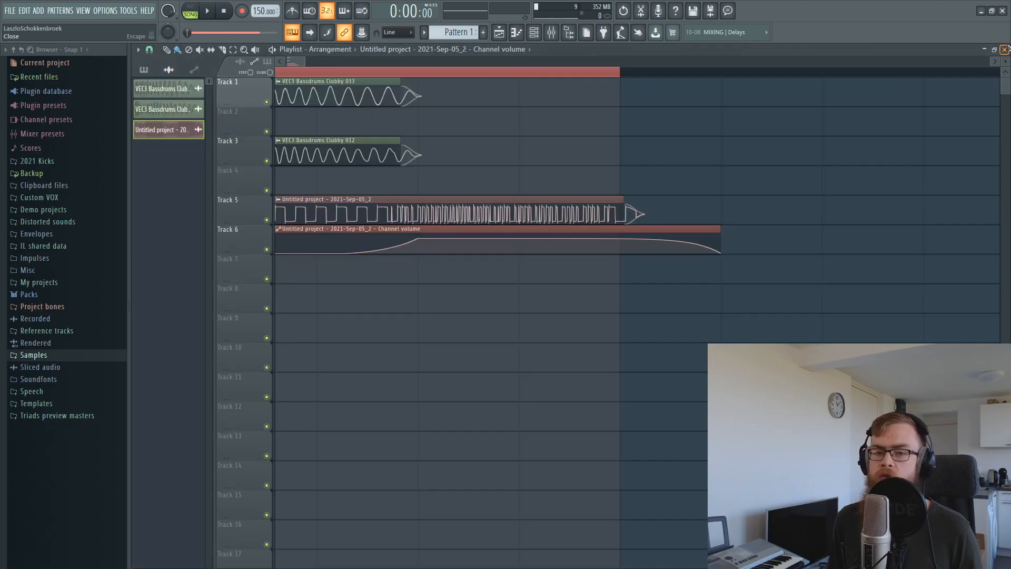
{"action": "left_click", "coordinate": [552, 32]}
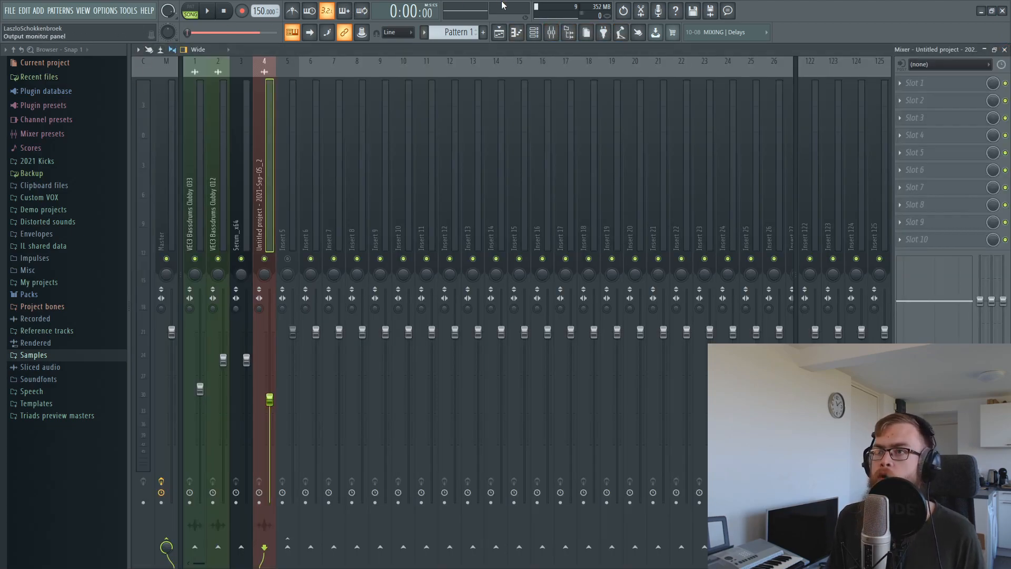
{"action": "left_click", "coordinate": [552, 32]}
Add a second Serum_x64 instrument for Pattern 2 and open its interface
{"action": "left_click", "coordinate": [517, 38]}
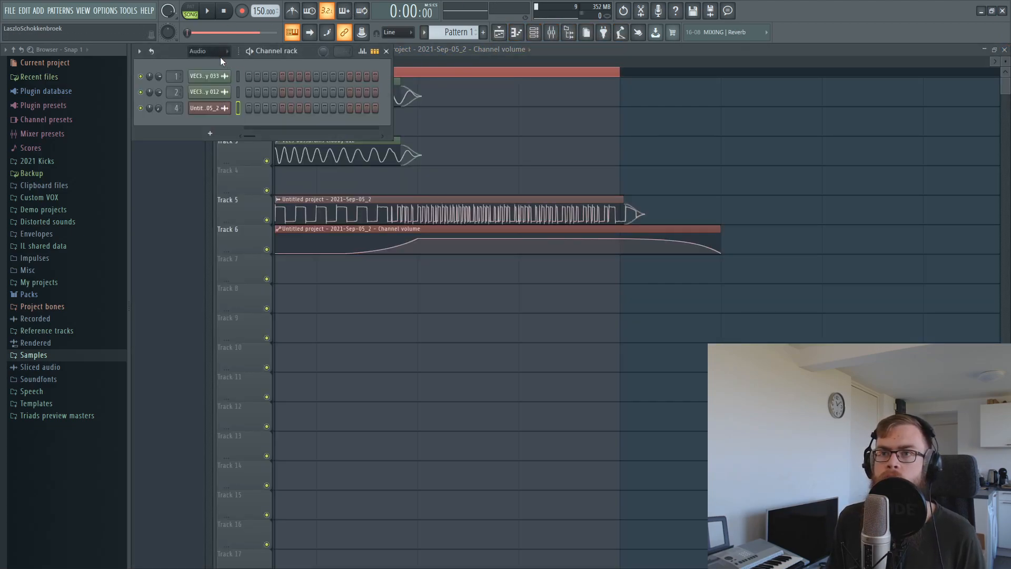
{"action": "left_click", "coordinate": [52, 11]}
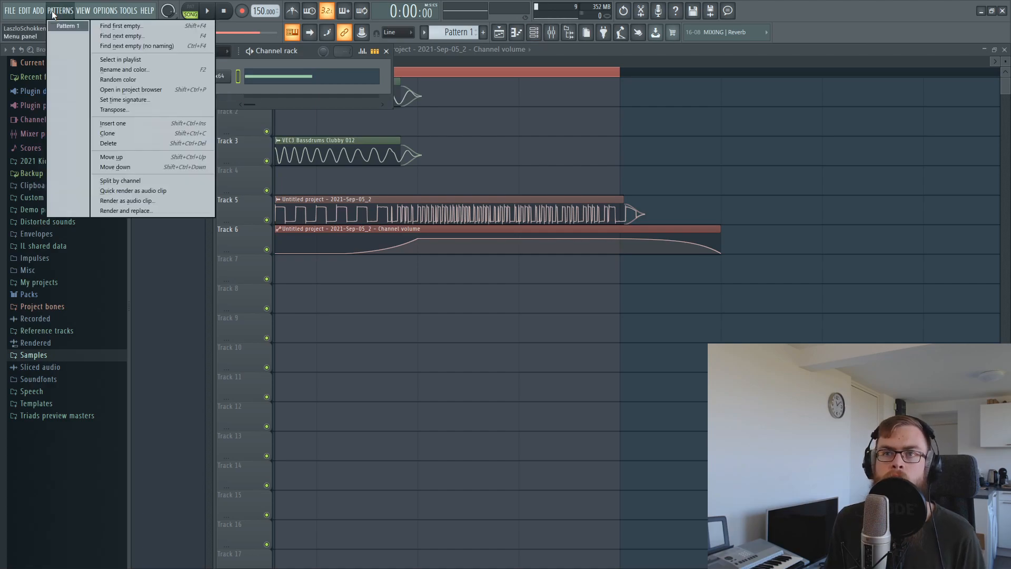
{"action": "mouse_move", "coordinate": [33, 11]}
{"action": "left_click", "coordinate": [143, 223]}
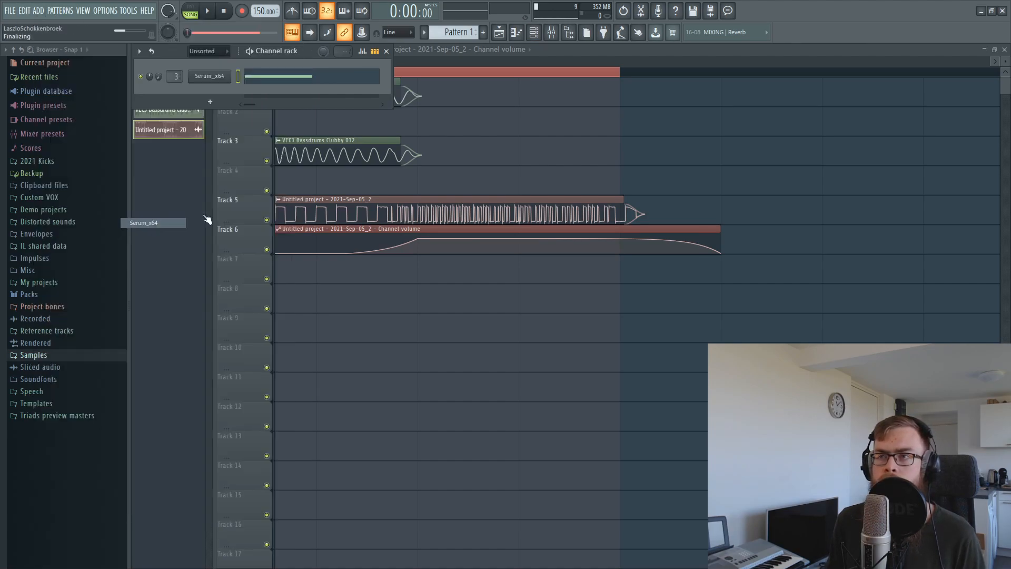
{"action": "right_click", "coordinate": [210, 93]}
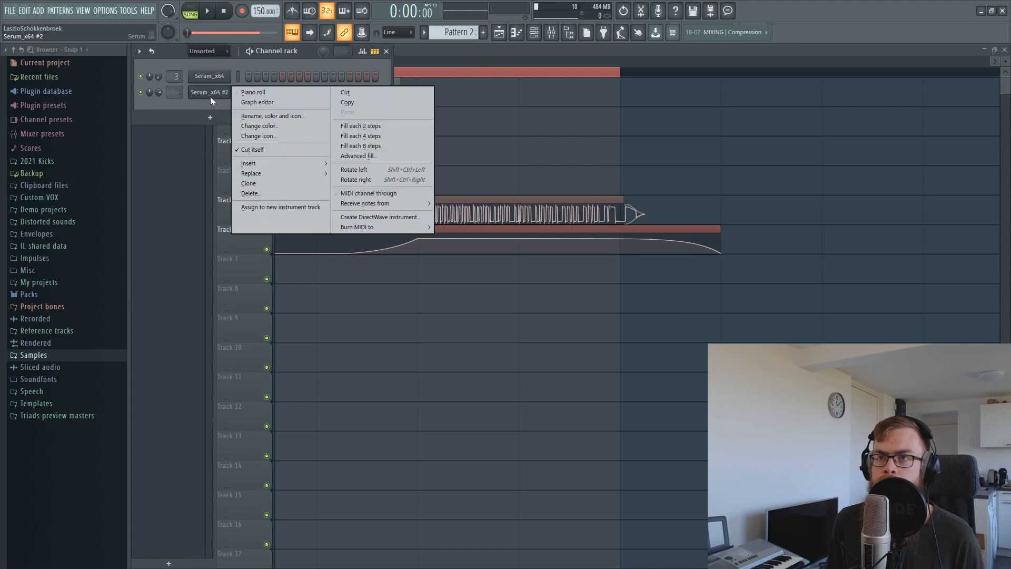
{"action": "left_click", "coordinate": [200, 93]}
{"action": "left_click_drag", "start_coordinate": [342, 199], "coordinate": [380, 137]}
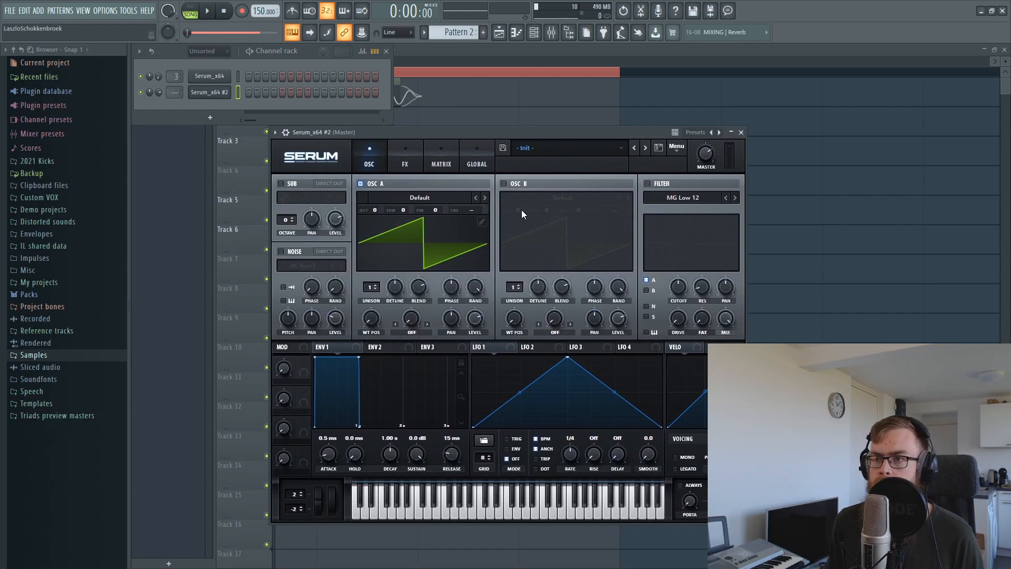
Give oscillator A the Analog_BD_Sin wavetable, turned-down random phase and octave -2, with oscillator B enabled
{"action": "left_click", "coordinate": [485, 197]}
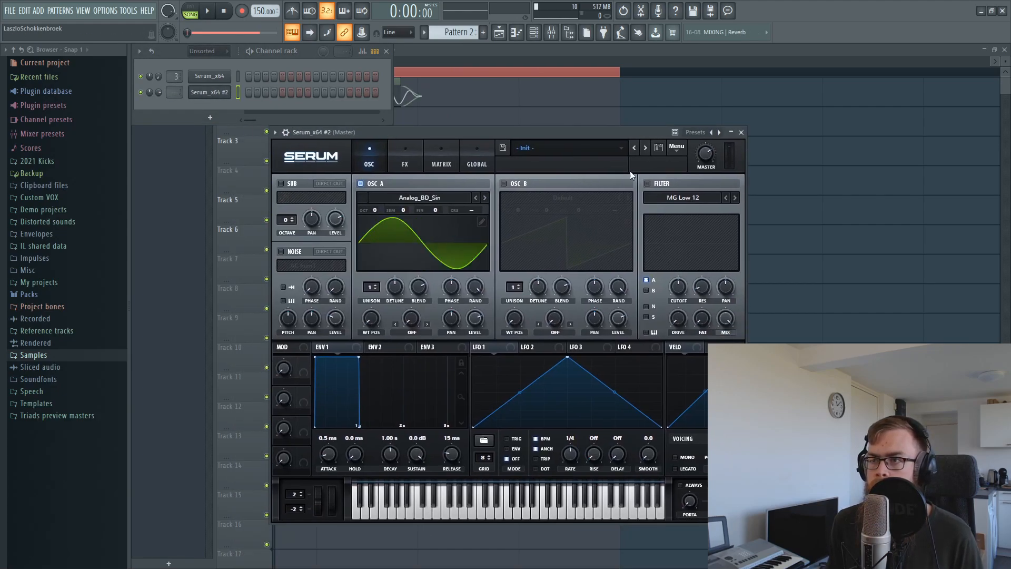
{"action": "left_click", "coordinate": [501, 183]}
{"action": "left_click_drag", "start_coordinate": [507, 132], "coordinate": [489, 123]}
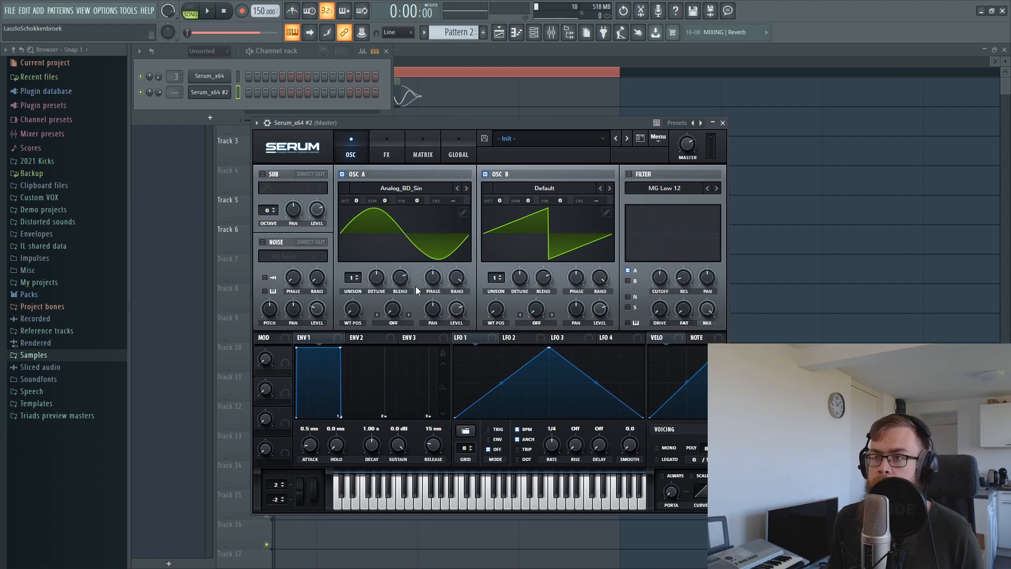
{"action": "left_click_drag", "start_coordinate": [458, 279], "coordinate": [366, 470]}
{"action": "left_click_drag", "start_coordinate": [355, 201], "coordinate": [350, 223]}
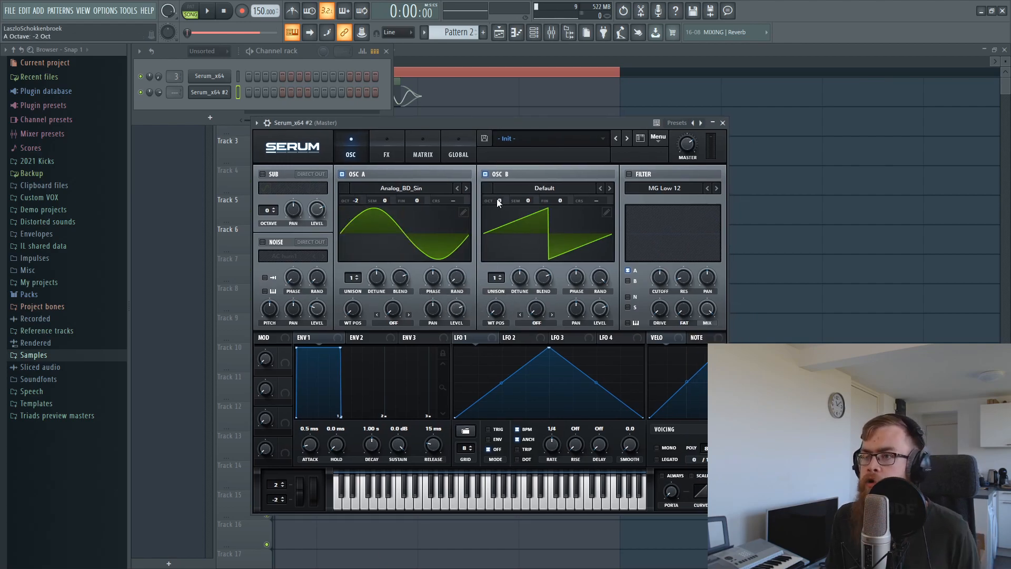
Set oscillator B to octave -2 with the Solid Phase 1 [SL] wavetable and send it through the enabled MG Low 12 filter
{"action": "left_click_drag", "start_coordinate": [498, 201], "coordinate": [502, 225]}
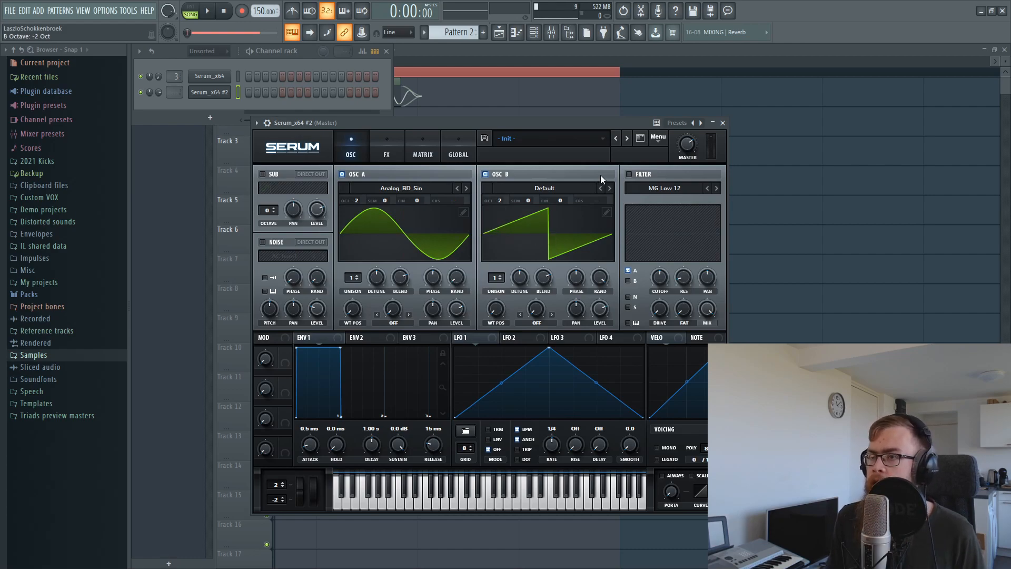
{"action": "left_click", "coordinate": [609, 188]}
{"action": "left_click", "coordinate": [577, 188]}
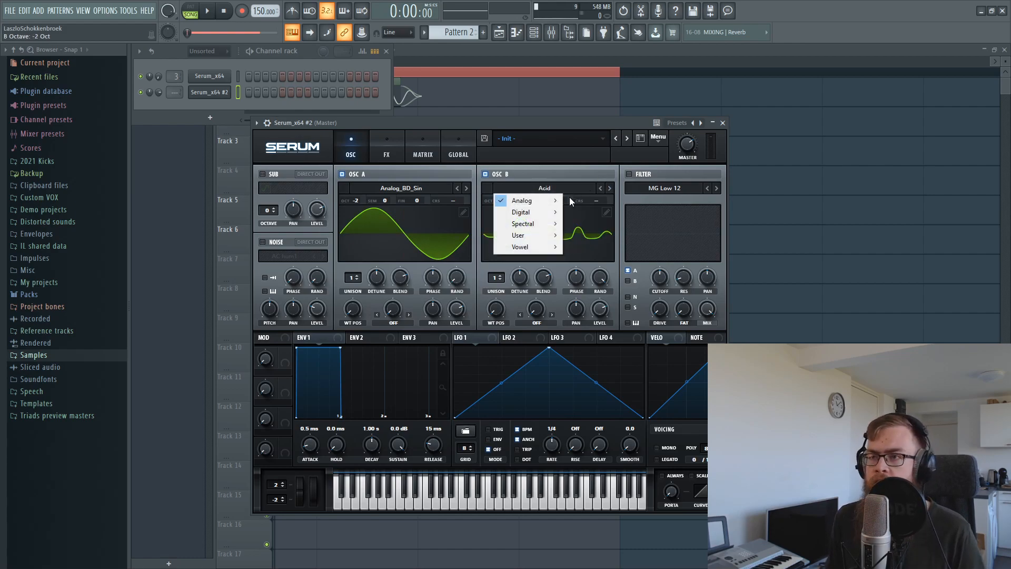
{"action": "mouse_move", "coordinate": [547, 223]}
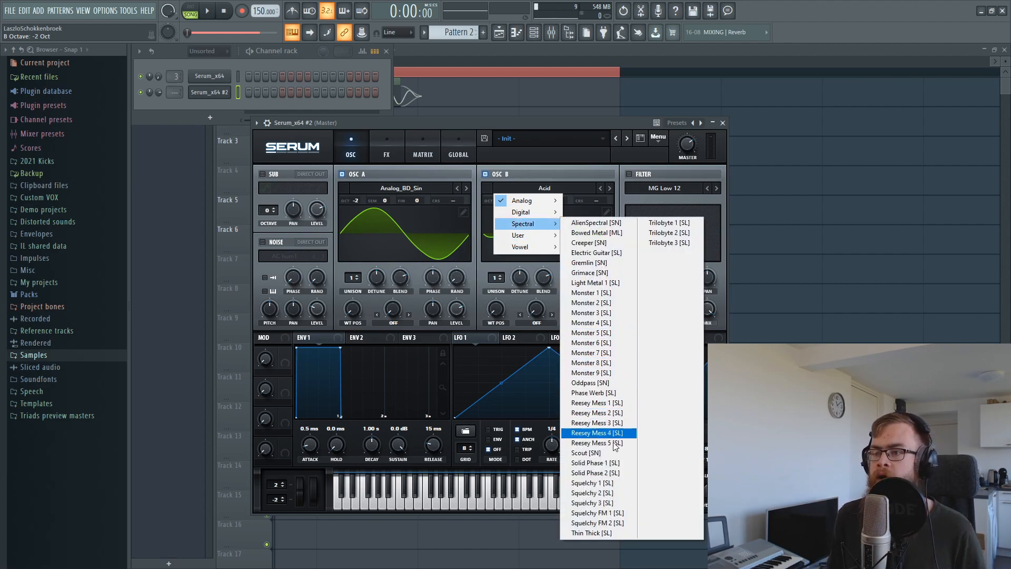
{"action": "left_click", "coordinate": [608, 463]}
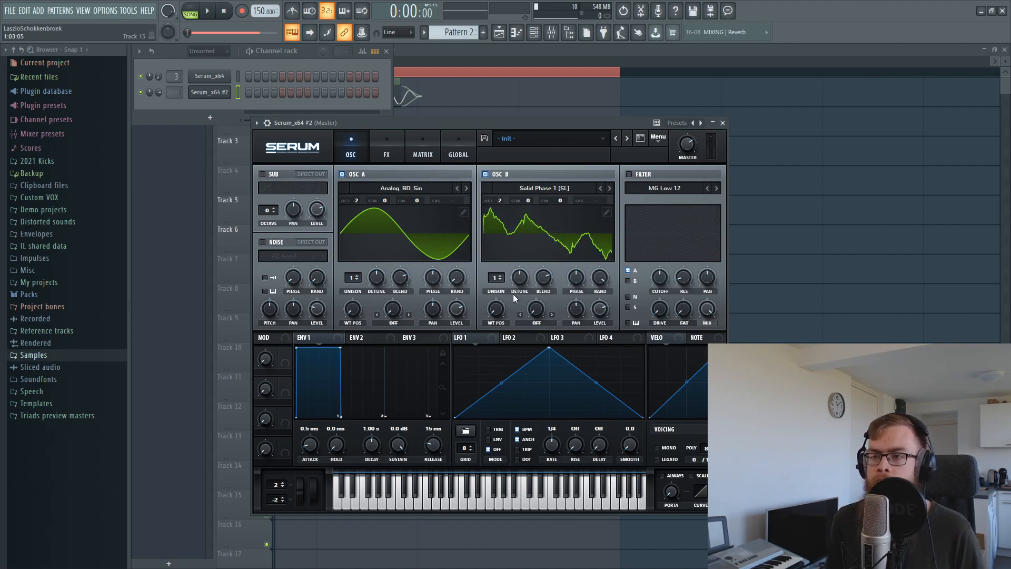
{"action": "left_click", "coordinate": [632, 176]}
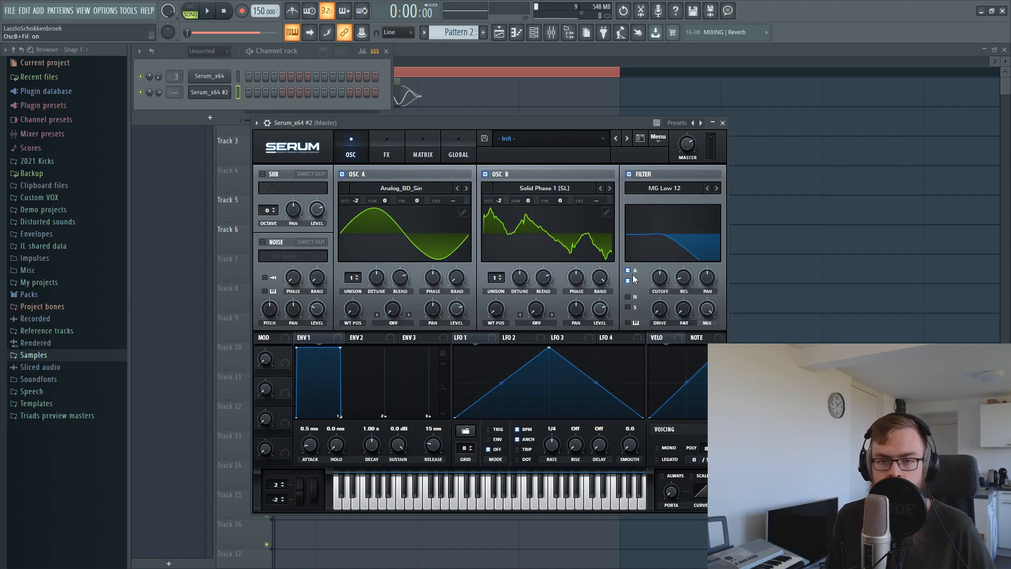
Enable the Distortion effect in the second Serum and set its drive to 59%
{"action": "left_click_drag", "start_coordinate": [370, 124], "coordinate": [402, 117]}
{"action": "left_click", "coordinate": [406, 152]}
{"action": "left_click", "coordinate": [297, 185]}
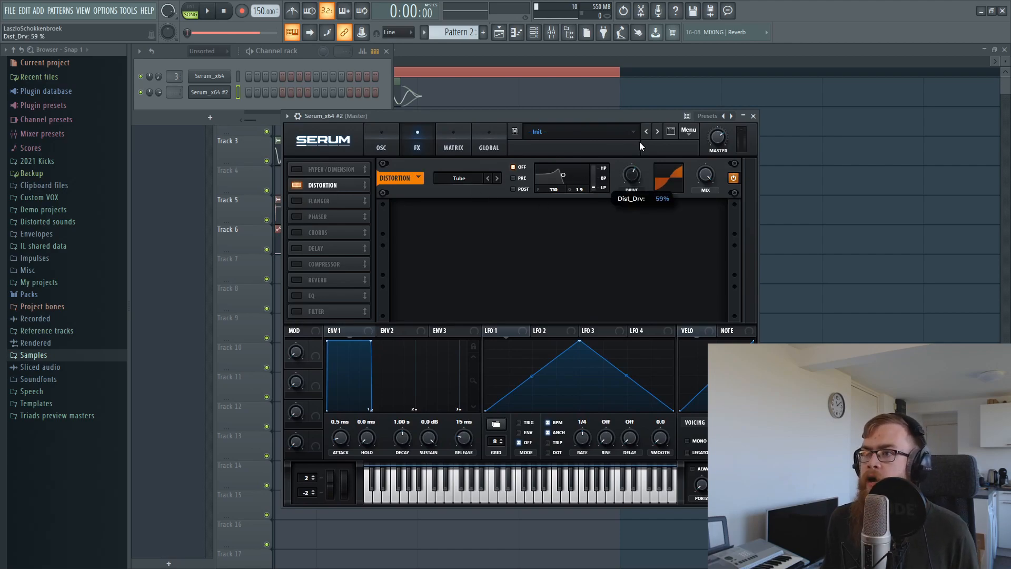
{"action": "left_click", "coordinate": [383, 143]}
{"action": "left_click_drag", "start_coordinate": [397, 116], "coordinate": [382, 132]}
Enter a half-bar G4 note at the start of Pattern 2 for the second Serum
{"action": "right_click", "coordinate": [215, 90]}
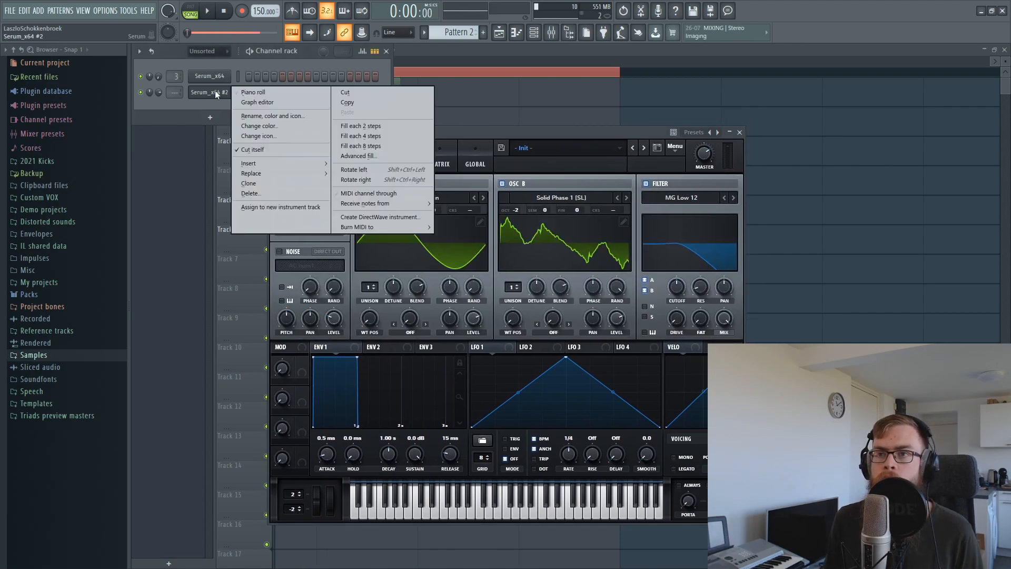
{"action": "left_click", "coordinate": [254, 92]}
{"action": "left_click_drag", "start_coordinate": [262, 212], "coordinate": [92, 320]}
{"action": "left_click", "coordinate": [535, 33]}
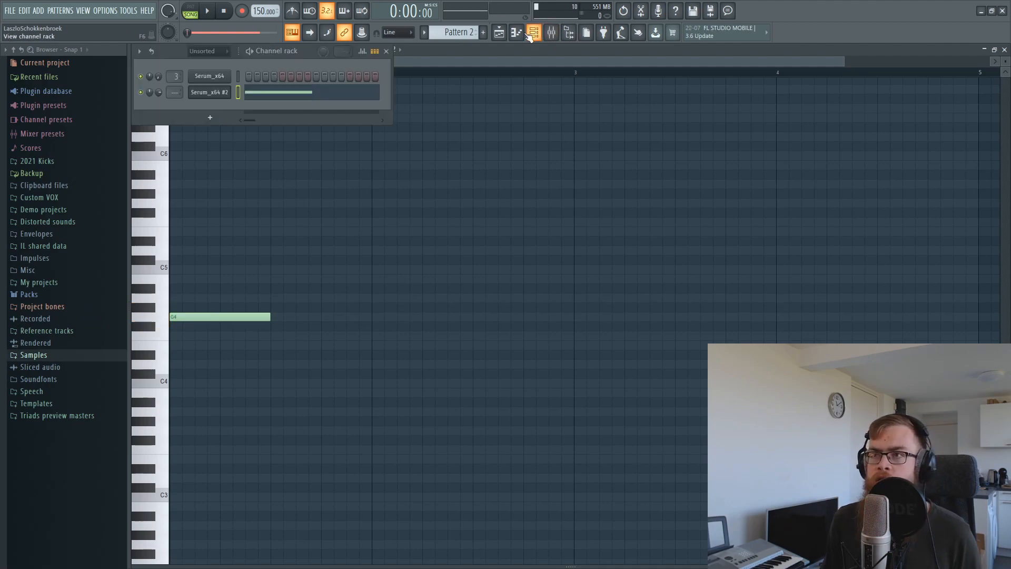
Set oscillator B's random phase to 0% in the second Serum and audition Pattern 2 in pattern mode
{"action": "left_click", "coordinate": [209, 92]}
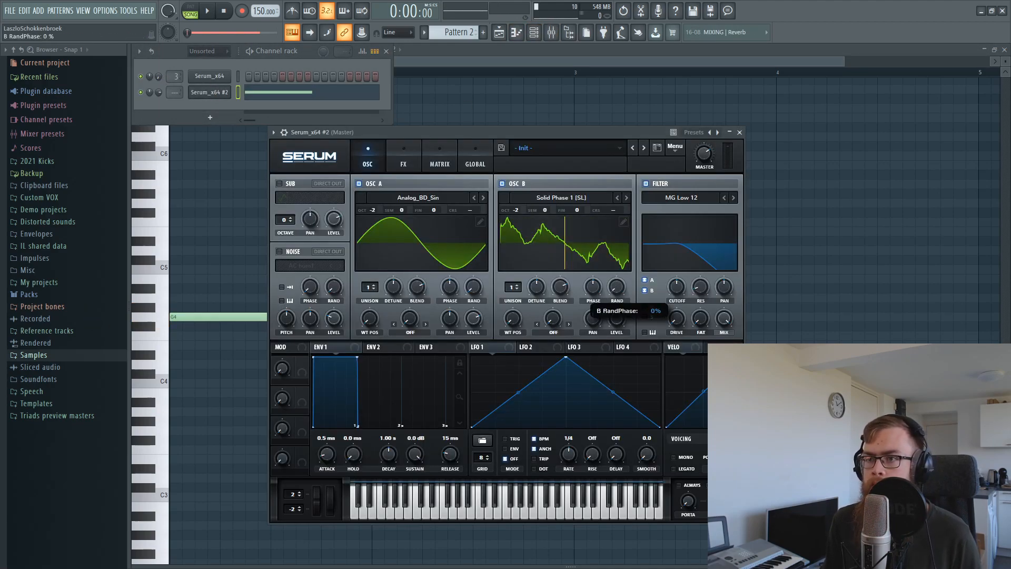
{"action": "left_click", "coordinate": [192, 18]}
{"action": "key", "text": "space"}
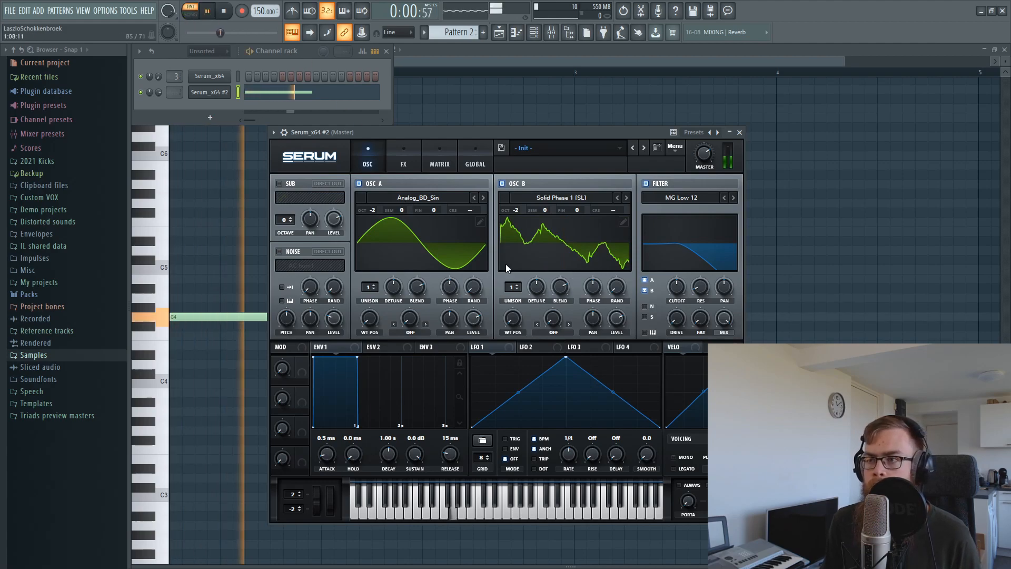
Modulate the filter cutoff with LFO 1 at amount 43 and bend both slopes of the LFO shape outwards and inwards around its peak
{"action": "left_click_drag", "start_coordinate": [683, 303], "coordinate": [682, 316]}
{"action": "key", "text": "space"}
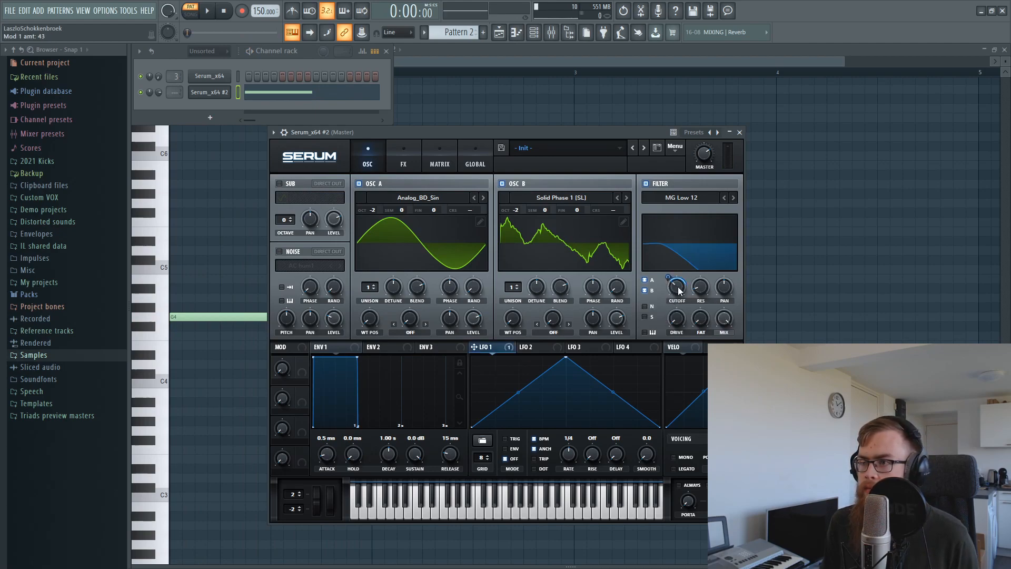
{"action": "key", "text": "space"}
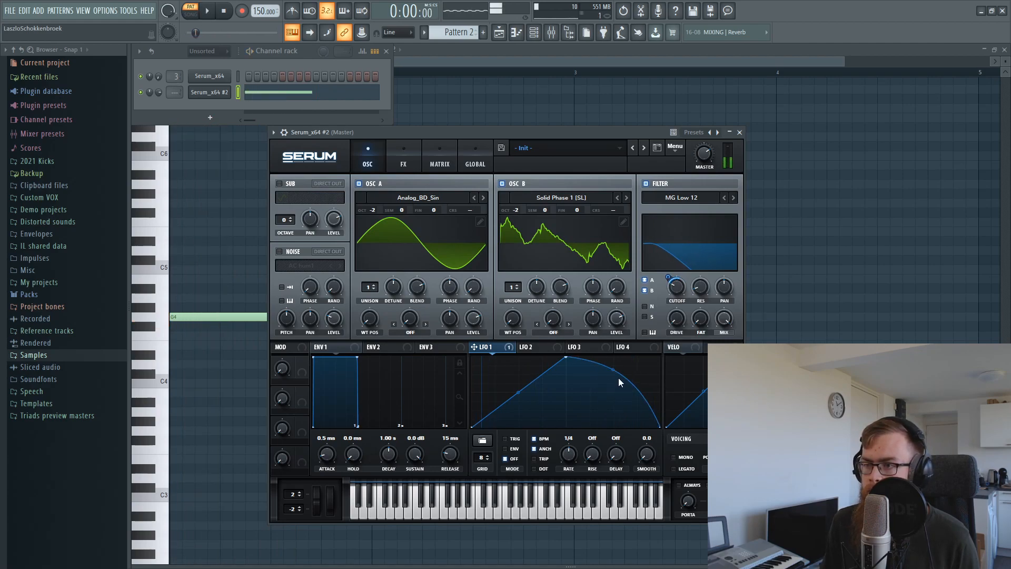
{"action": "key", "text": "space"}
{"action": "left_click_drag", "start_coordinate": [517, 393], "coordinate": [526, 402]}
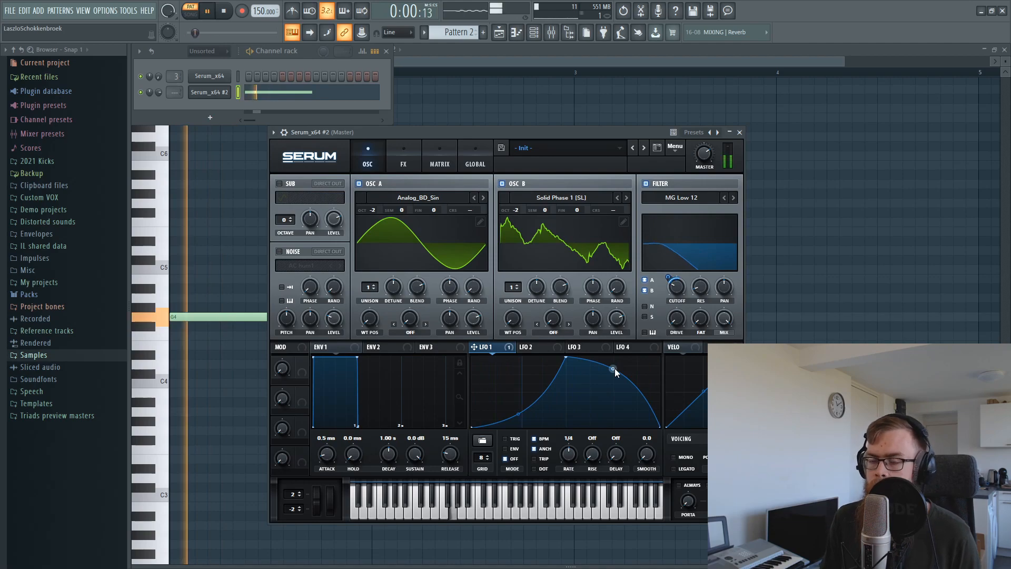
{"action": "key", "text": "space"}
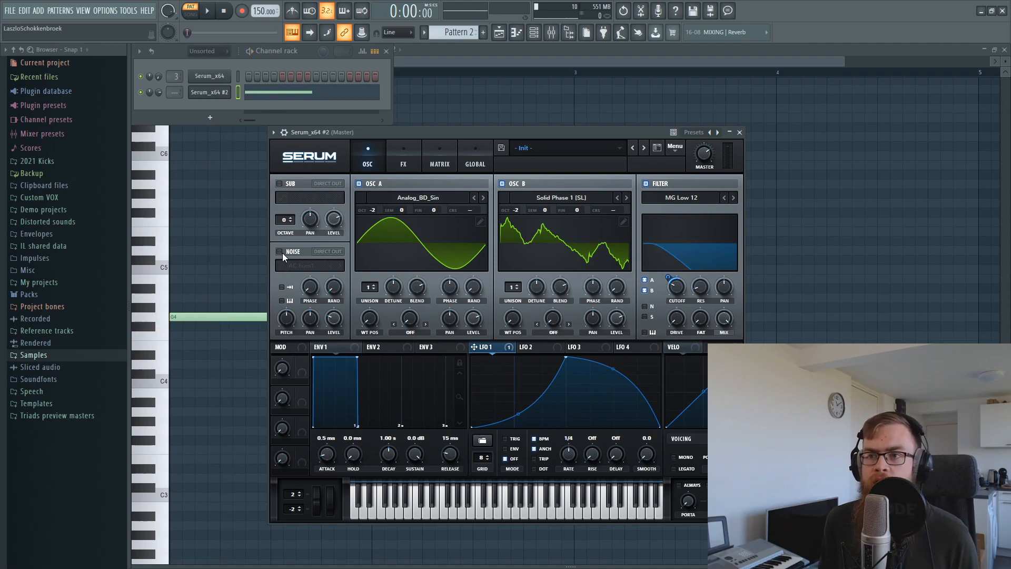
Add the AlphaNz noise to the patch through the noise oscillator and audition the pattern
{"action": "left_click", "coordinate": [404, 164]}
{"action": "key", "text": "space"}
{"action": "left_click", "coordinate": [368, 164]}
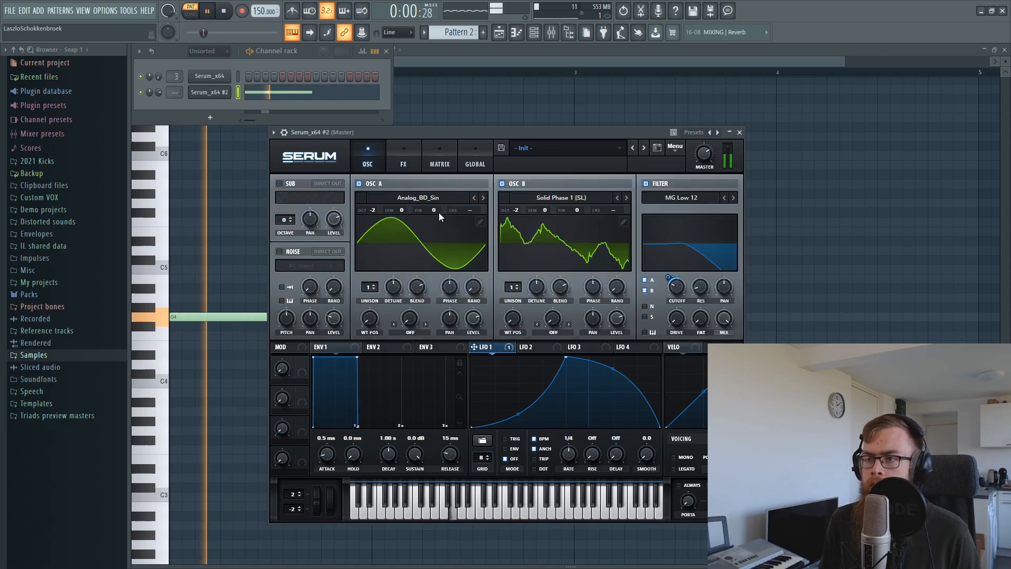
{"action": "key", "text": "space"}
{"action": "left_click", "coordinate": [317, 266]}
{"action": "mouse_move", "coordinate": [313, 275]}
{"action": "left_click", "coordinate": [388, 274]}
{"action": "key", "text": "space"}
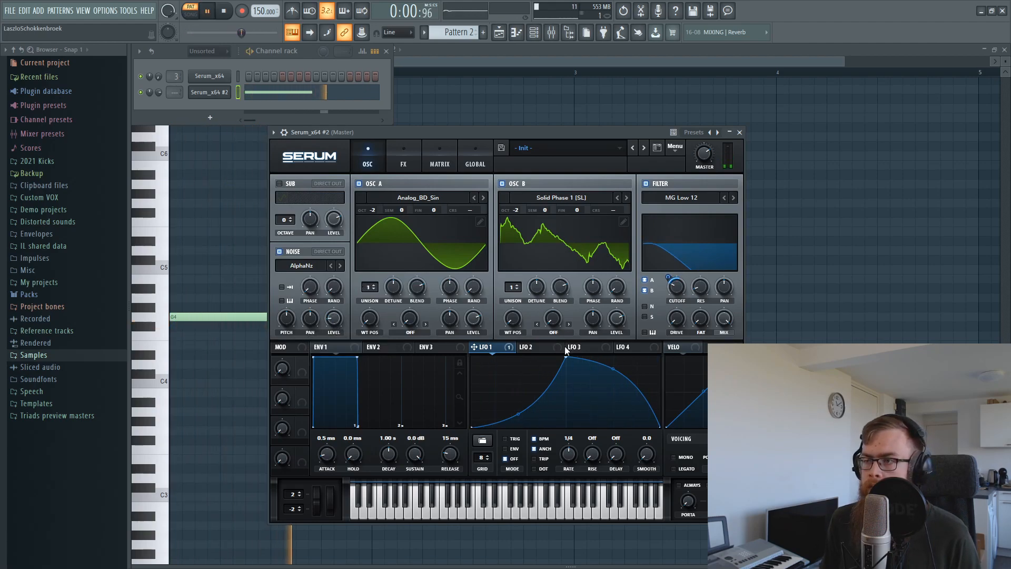
{"action": "key", "text": "space"}
Record the pattern's output into Edison on the master and play the recording back
{"action": "left_click", "coordinate": [507, 60]}
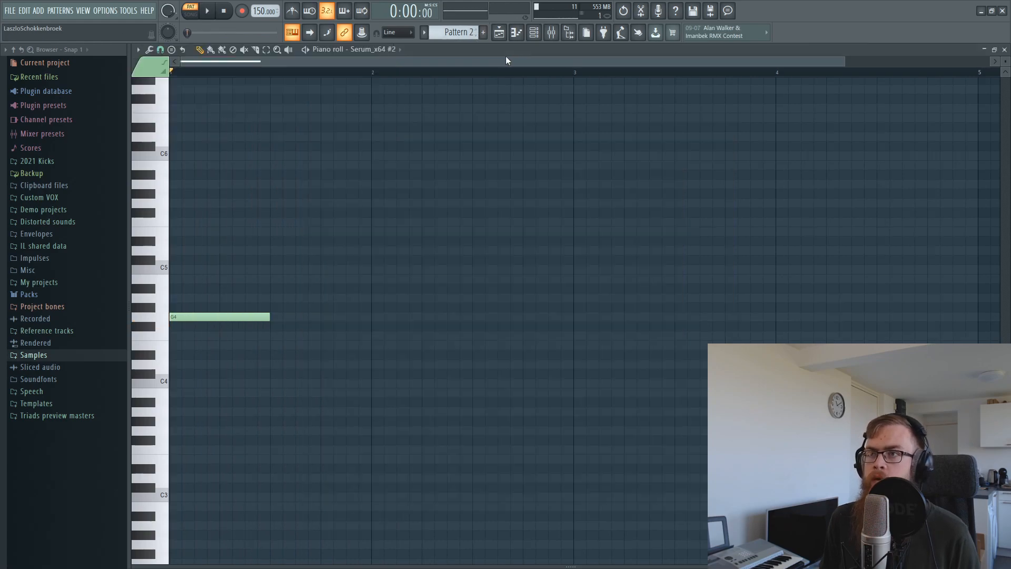
{"action": "left_click", "coordinate": [647, 13]}
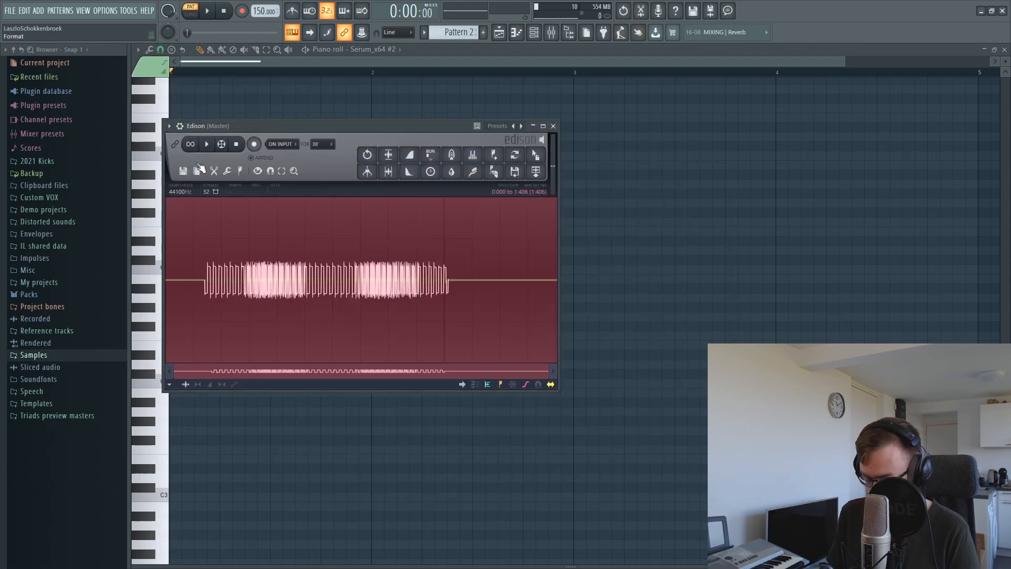
{"action": "left_click", "coordinate": [198, 171]}
{"action": "left_click", "coordinate": [211, 15]}
{"action": "left_click", "coordinate": [210, 15]}
{"action": "left_click", "coordinate": [206, 144]}
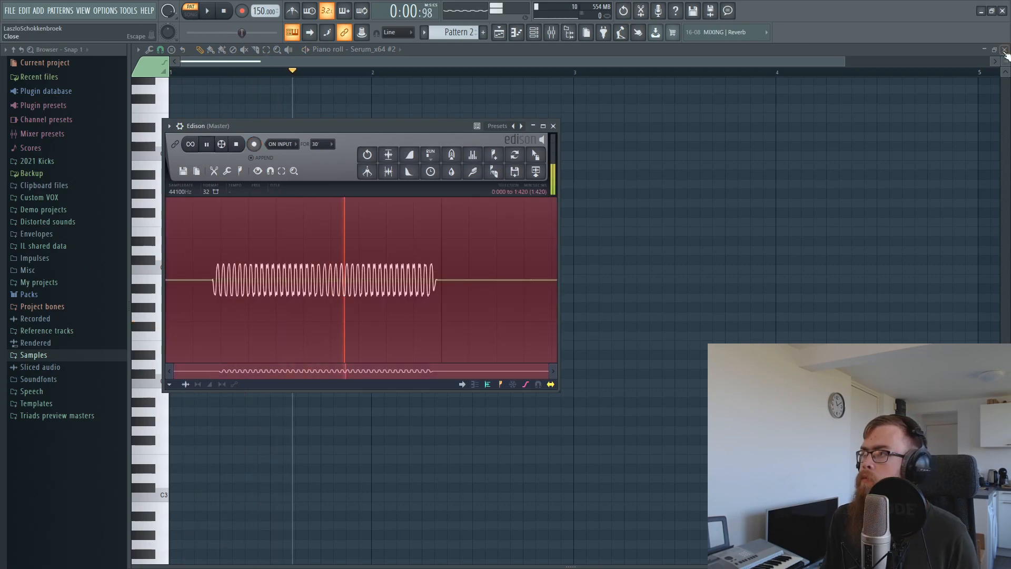
Place the Edison recording in the playlist as an audio clip at the start of Track 7
{"action": "left_click", "coordinate": [1004, 50]}
{"action": "left_click_drag", "start_coordinate": [529, 158], "coordinate": [415, 231]}
{"action": "double_click", "coordinate": [394, 271]}
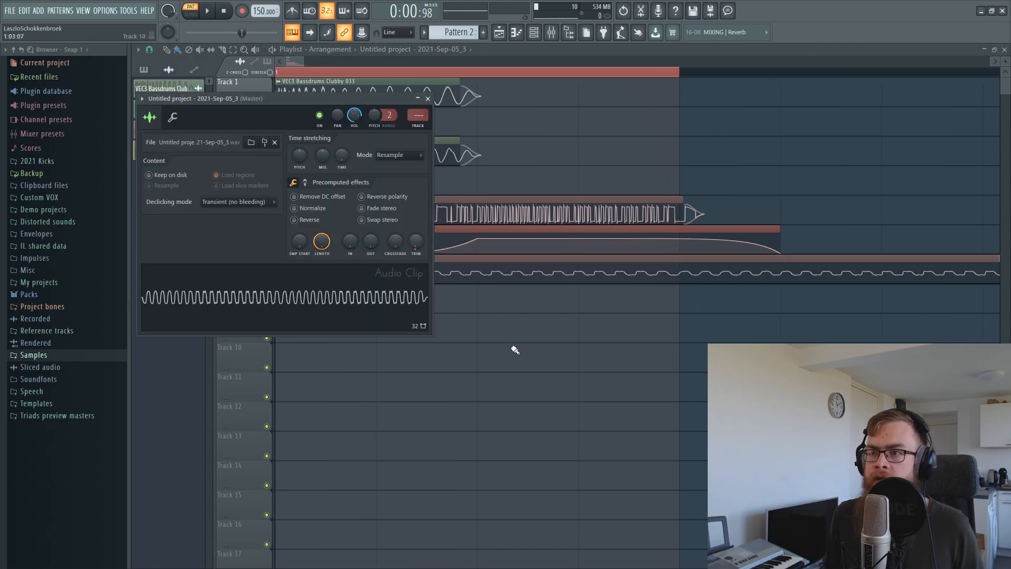
{"action": "key", "text": "Escape"}
Slip the waveform inside the Track 7 clip earlier to line it up with the Track 5 tail
{"action": "left_click_drag", "start_coordinate": [518, 300], "coordinate": [670, 266]}
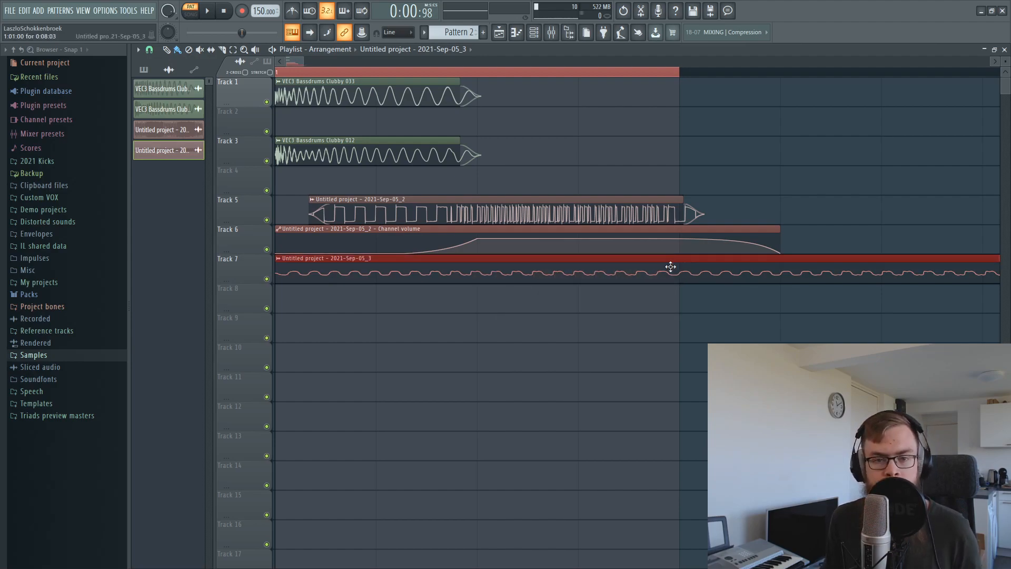
{"action": "key", "text": "ctrl+d"}
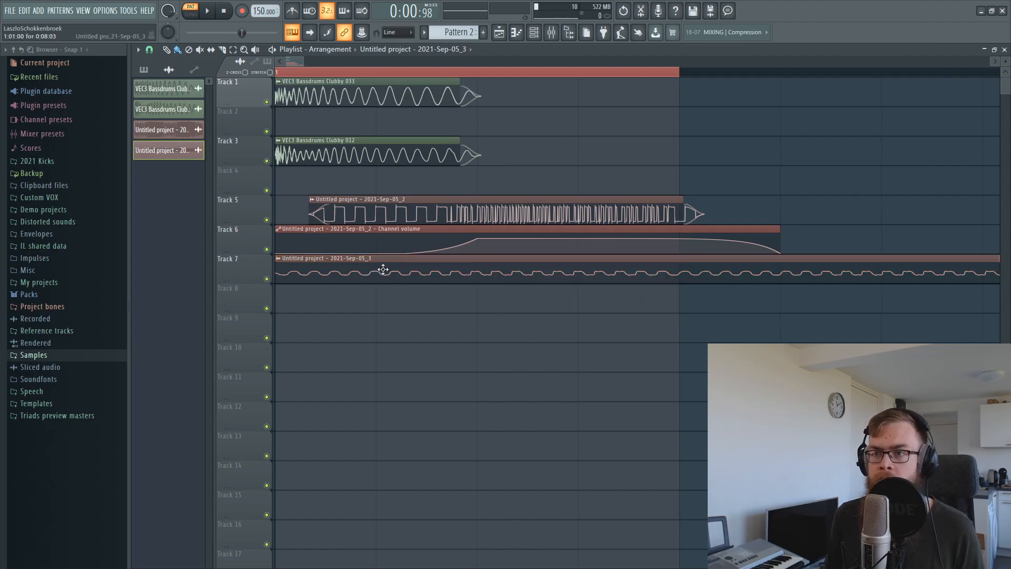
{"action": "left_click_drag", "start_coordinate": [387, 311], "coordinate": [650, 275]}
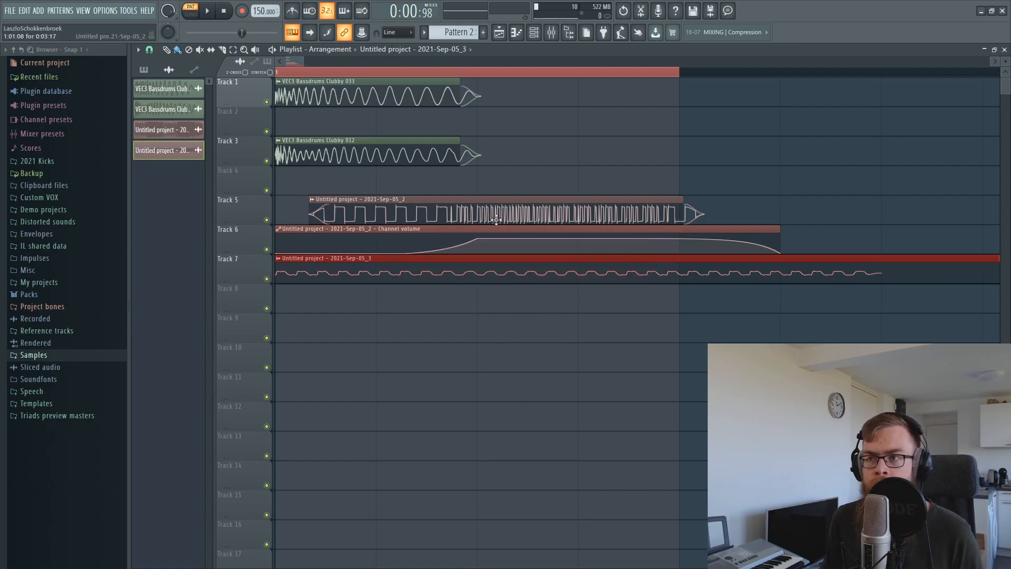
{"action": "left_click_drag", "start_coordinate": [494, 220], "coordinate": [545, 242]}
{"action": "key", "text": "ctrl+d"}
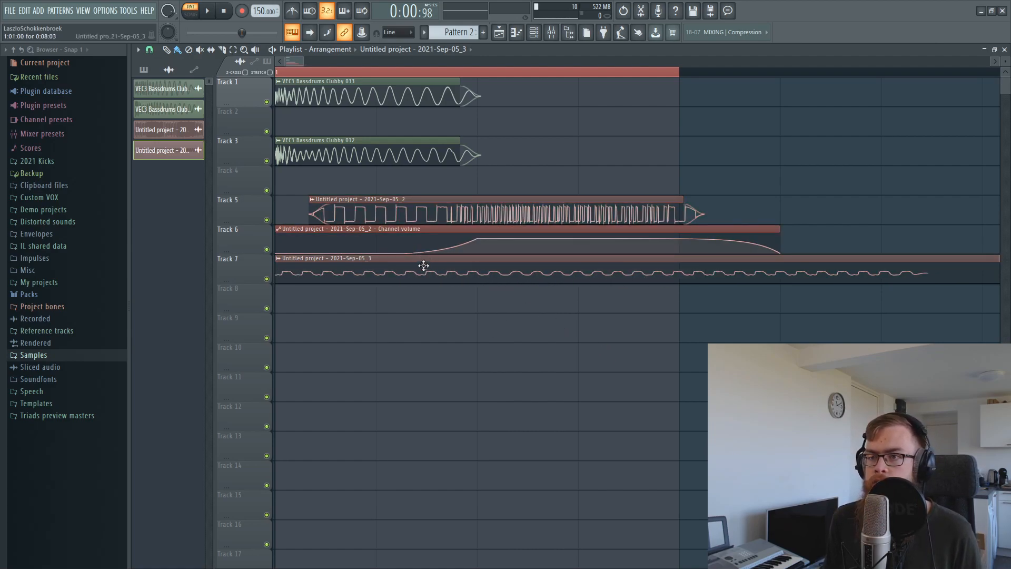
Normalize the Track 7 audio clip's sample and route it to mixer track 6
{"action": "left_click", "coordinate": [535, 34]}
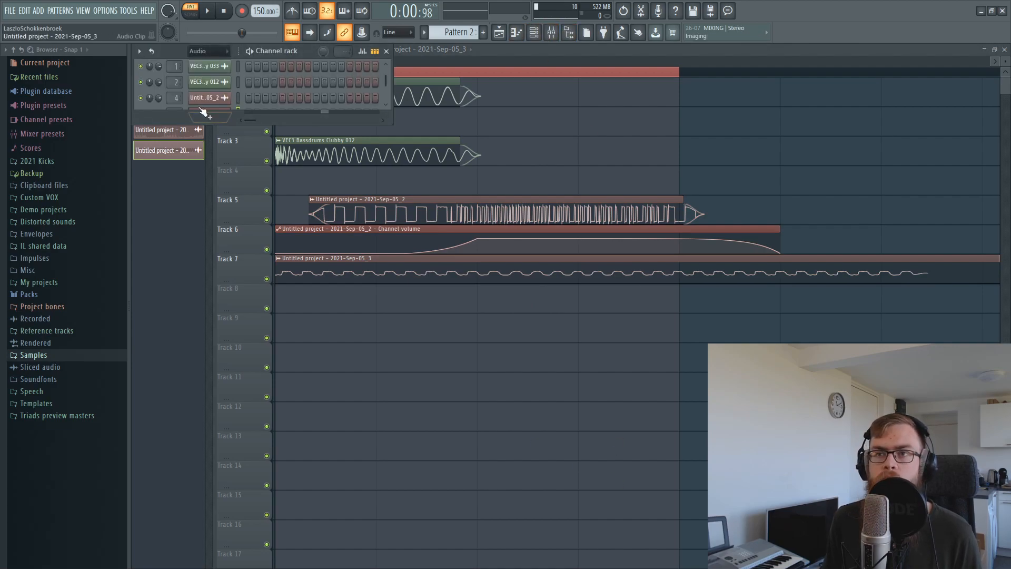
{"action": "left_click_drag", "start_coordinate": [150, 124], "coordinate": [98, 462]}
{"action": "key", "text": "F6"}
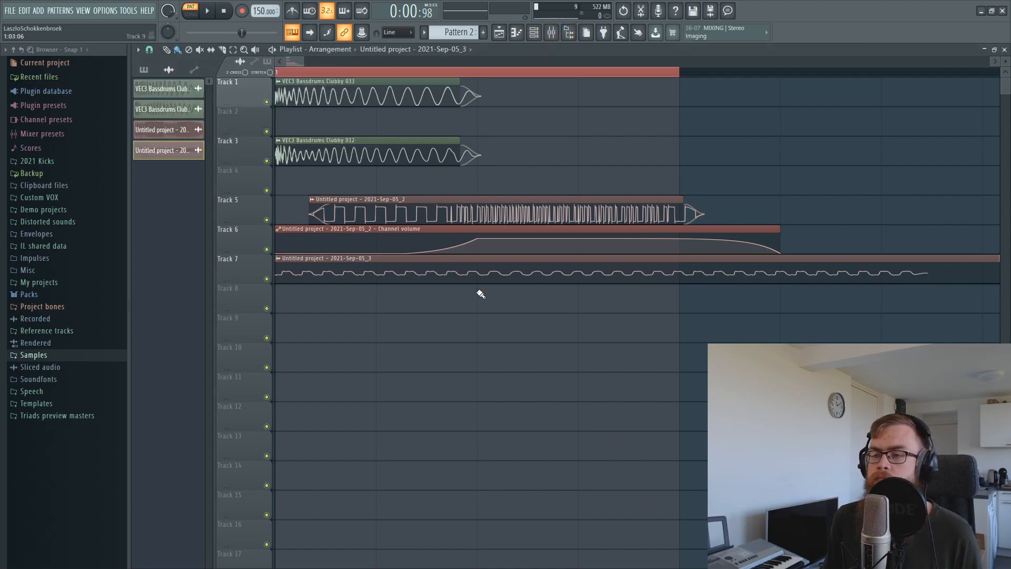
{"action": "double_click", "coordinate": [428, 281]}
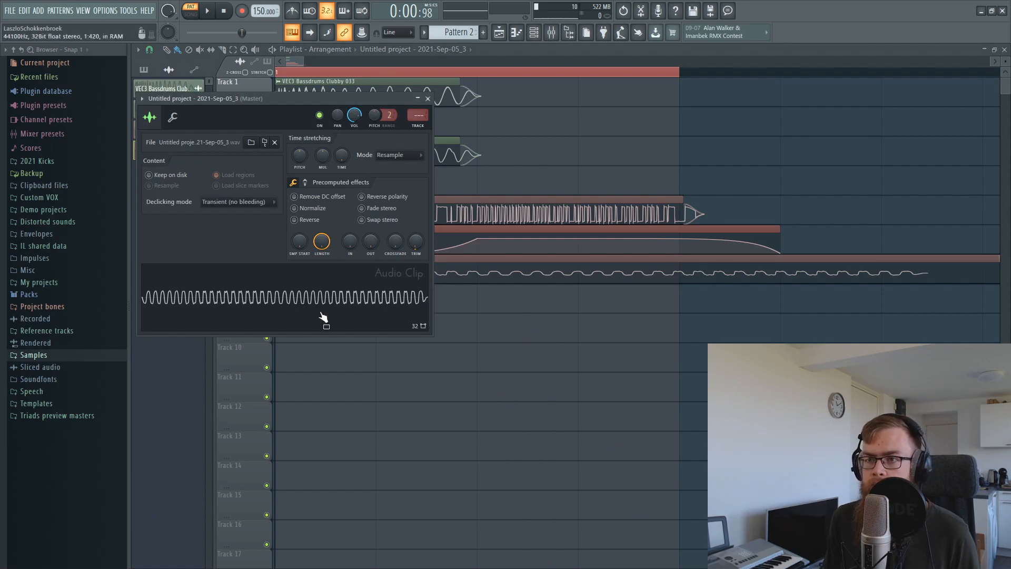
{"action": "left_click", "coordinate": [309, 211]}
{"action": "key", "text": "ctrl+l"}
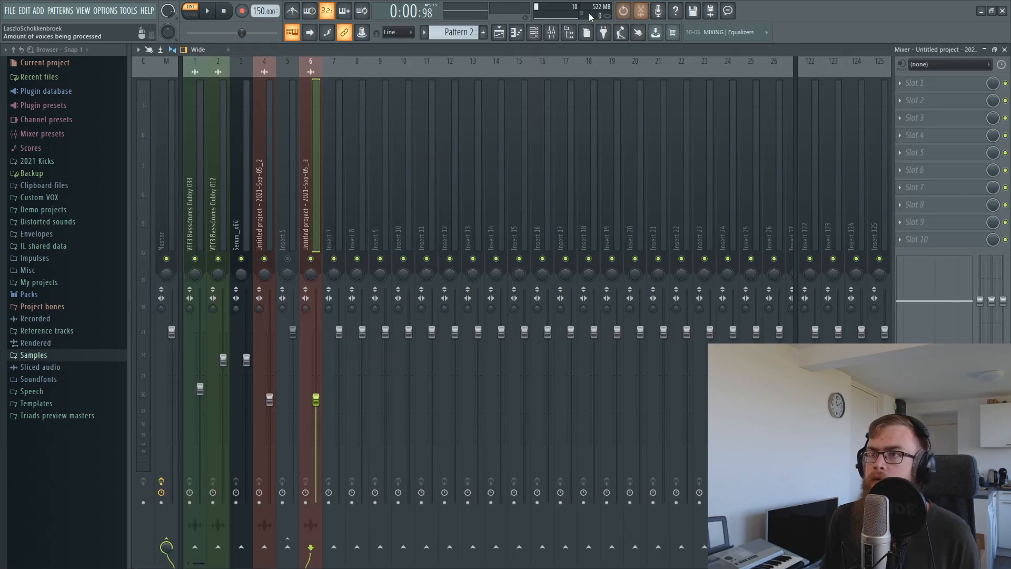
Play the arrangement in song mode with the bassdrum layers on Tracks 1 and 3 muted
{"action": "left_click", "coordinate": [500, 34]}
{"action": "left_click", "coordinate": [383, 75]}
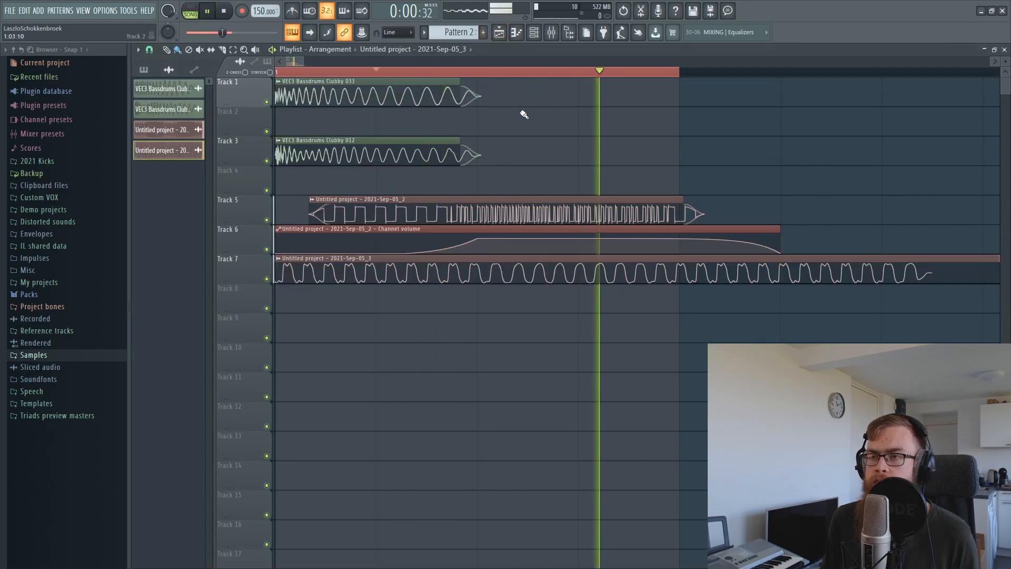
{"action": "left_click", "coordinate": [266, 160]}
{"action": "left_click", "coordinate": [267, 102]}
{"action": "key", "text": "space"}
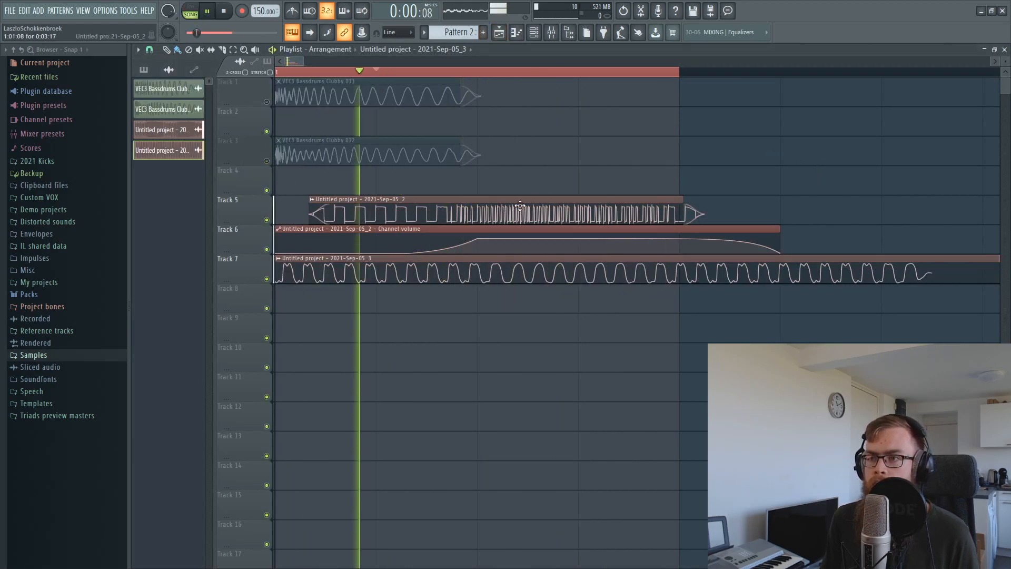
{"action": "key", "text": "space"}
Slip the Track 7 clip's waveform to a new offset and audition it against the Track 5 tail
{"action": "left_click_drag", "start_coordinate": [489, 260], "coordinate": [490, 267]}
{"action": "left_click_drag", "start_coordinate": [327, 269], "coordinate": [226, 262]}
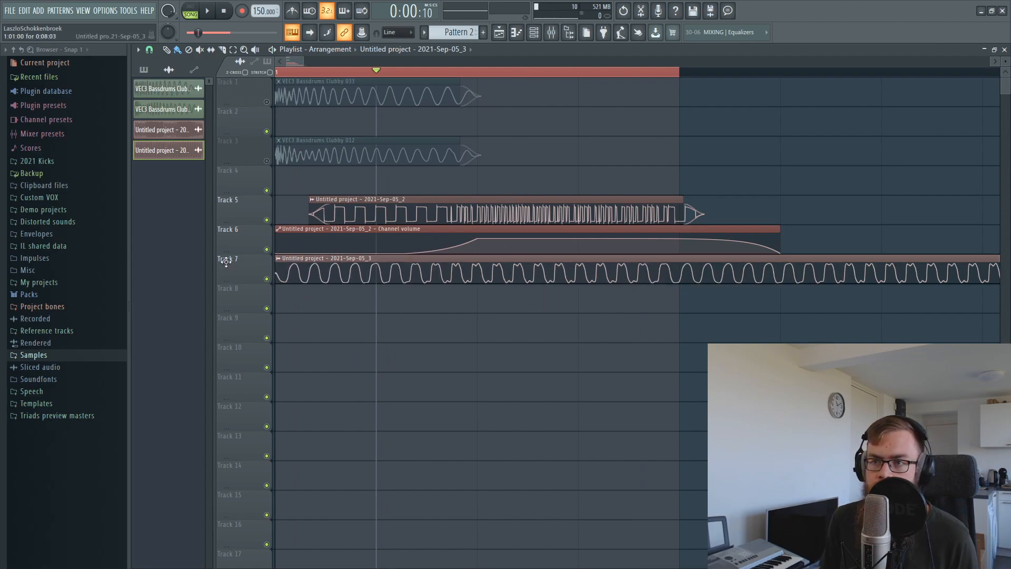
{"action": "key", "text": "space"}
{"action": "left_click", "coordinate": [478, 73]}
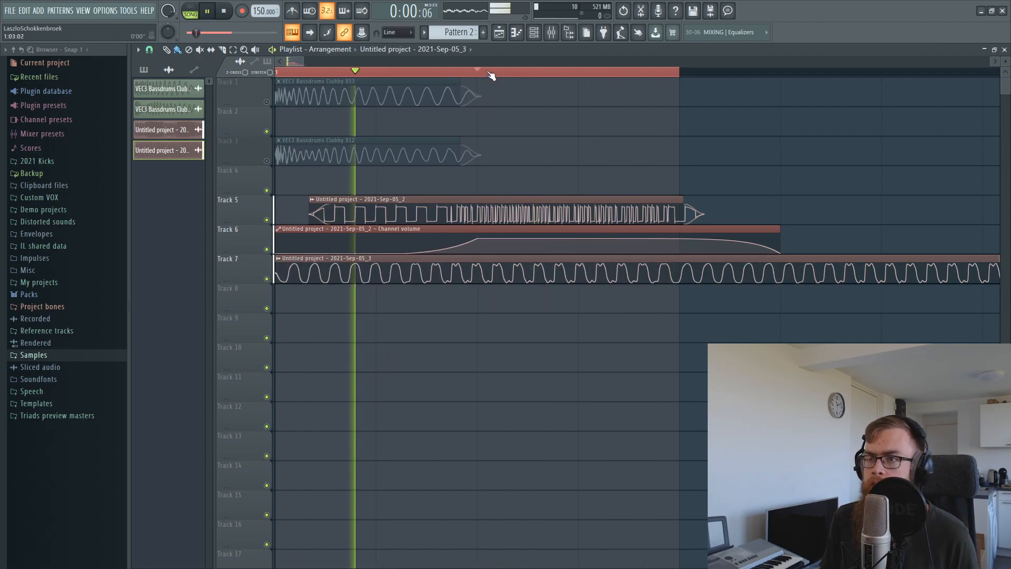
{"action": "key", "text": "space"}
Link the Track 7 clip's channel volume to the existing channel volume automation as internal controller
{"action": "double_click", "coordinate": [356, 273]}
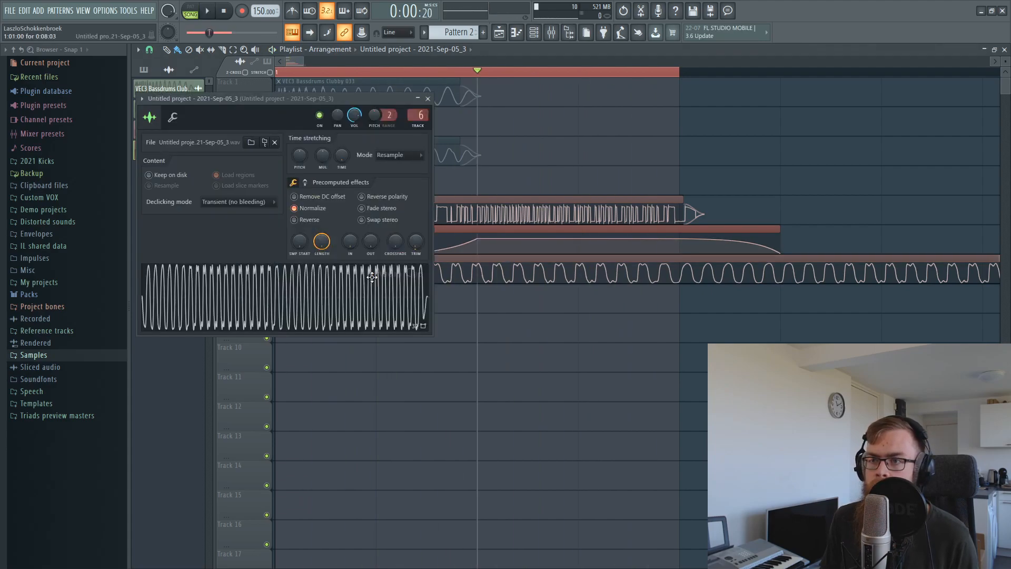
{"action": "right_click", "coordinate": [359, 117]}
{"action": "left_click", "coordinate": [382, 216]}
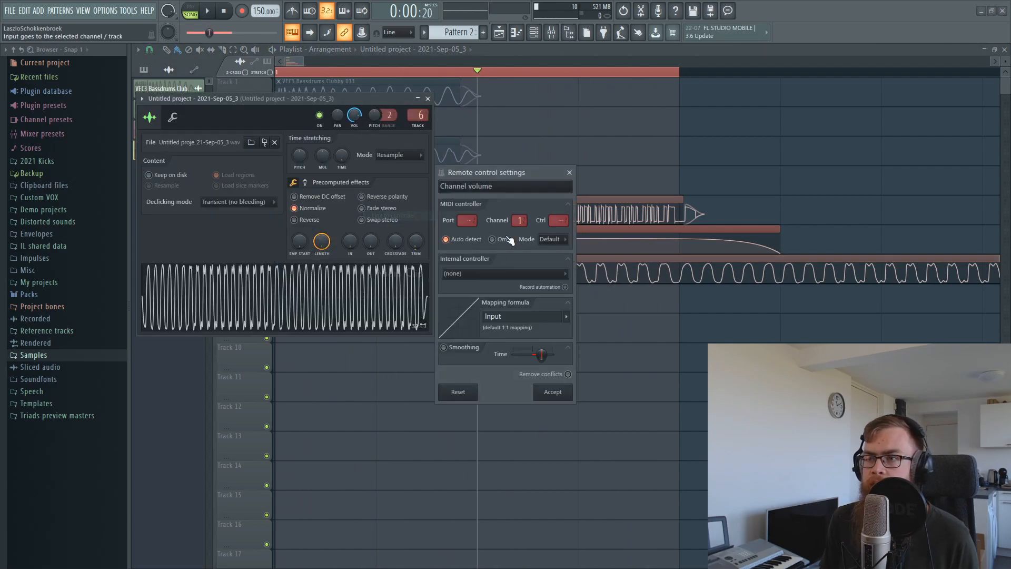
{"action": "left_click", "coordinate": [481, 274]}
{"action": "left_click", "coordinate": [501, 313]}
{"action": "left_click", "coordinate": [552, 391]}
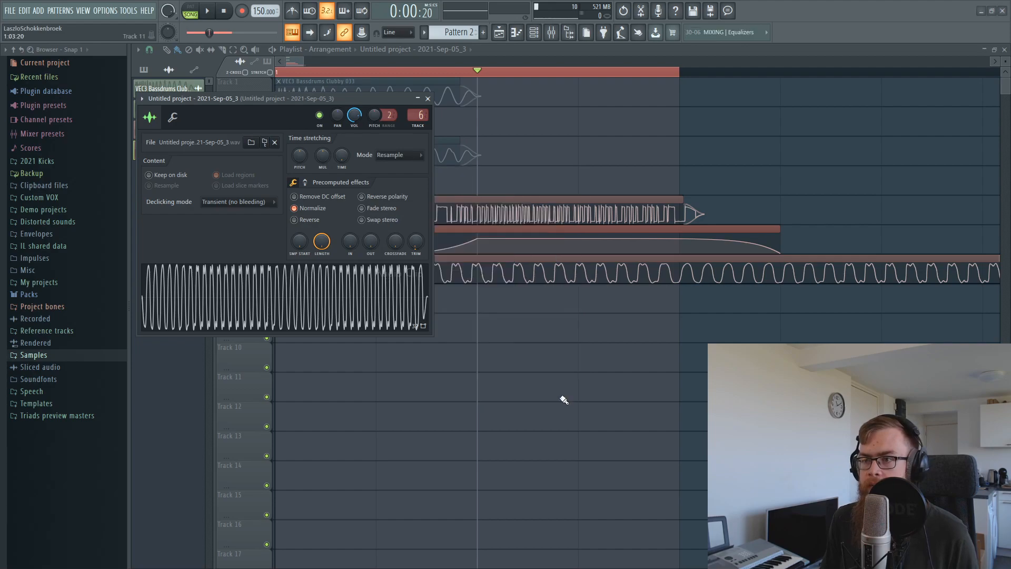
Fine-tune the waveform offset inside the Track 7 clip while the loop plays
{"action": "key", "text": "Escape"}
{"action": "key", "text": "space"}
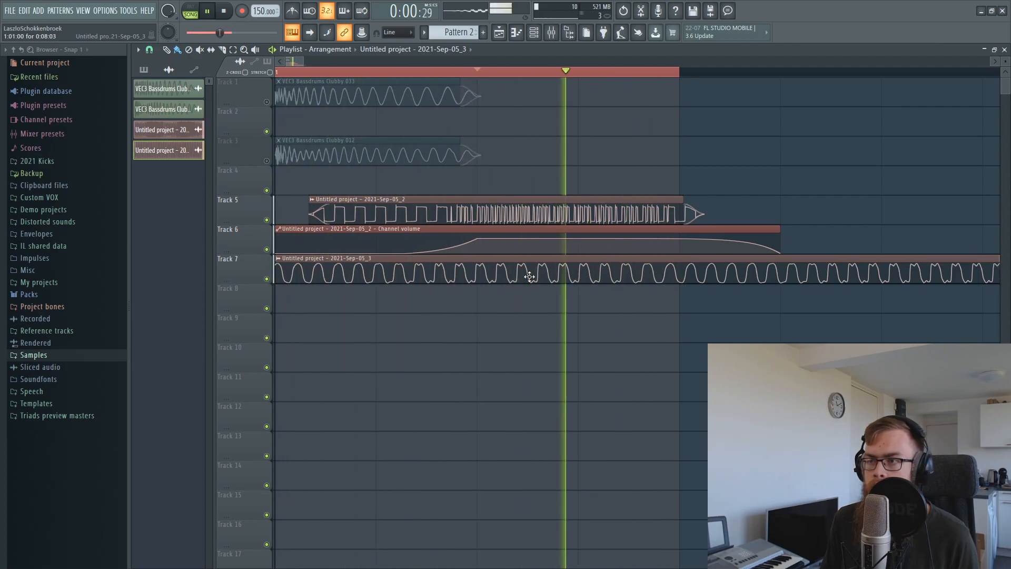
{"action": "scroll", "coordinate": [529, 276], "scroll_direction": "down", "scroll_amount": 1}
{"action": "scroll", "coordinate": [529, 276], "scroll_direction": "down", "scroll_amount": 3}
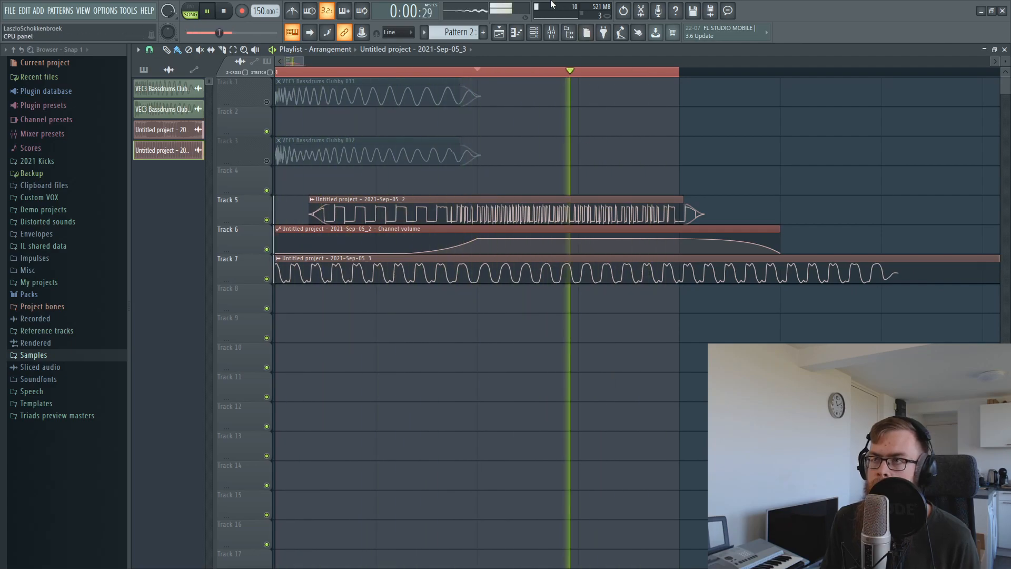
Raise mixer track 6 slightly and adjust the Track 7 clip's waveform offset again during playback
{"action": "left_click", "coordinate": [551, 33]}
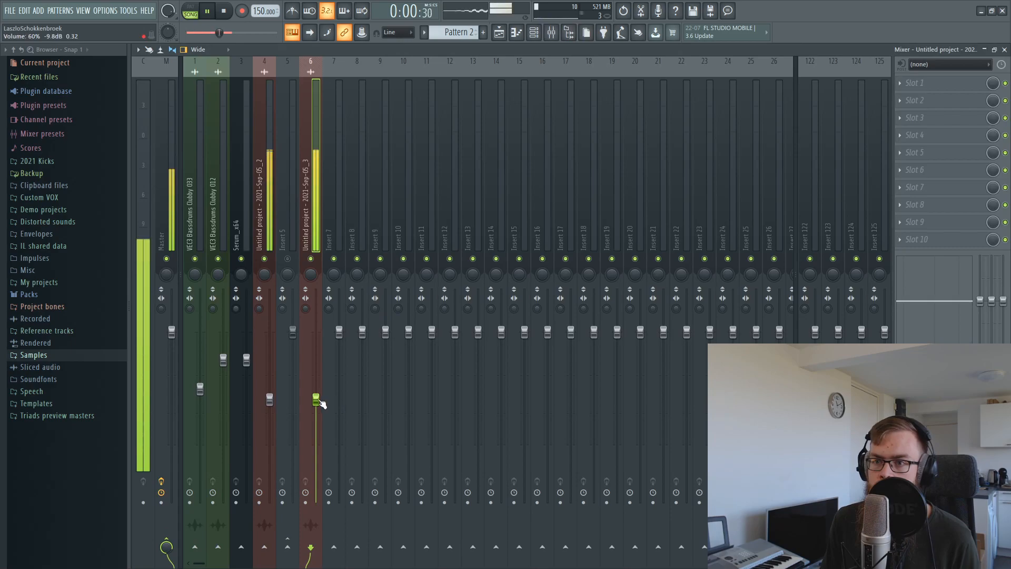
{"action": "left_click", "coordinate": [516, 33]}
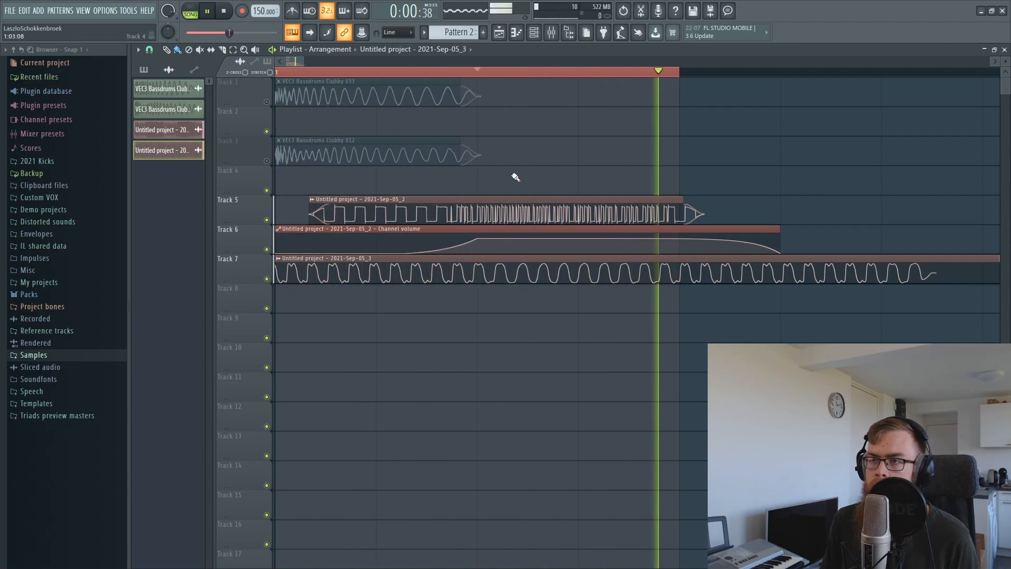
{"action": "key", "text": "F9"}
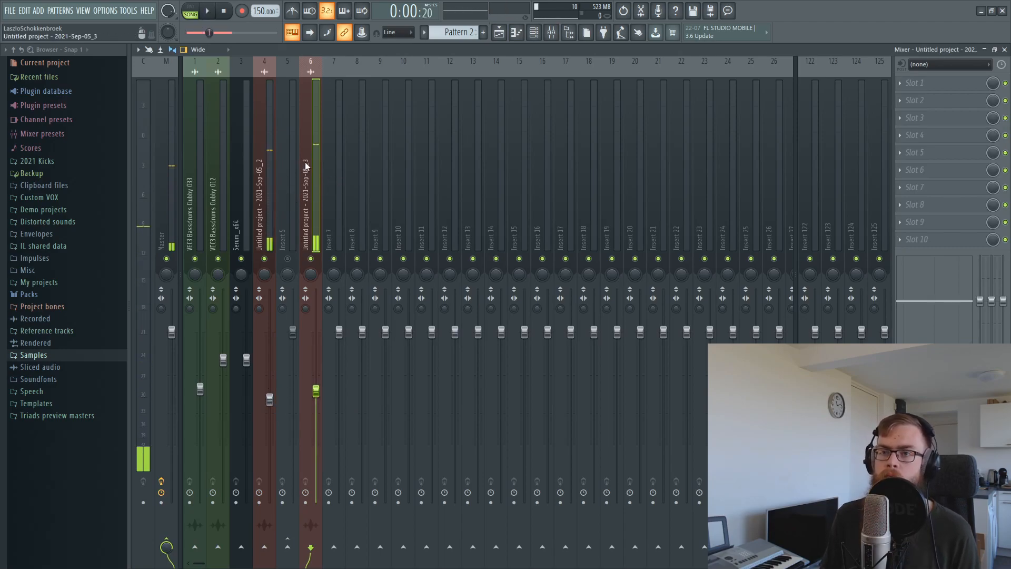
Route mixer tracks 4 and 6 only to Insert 7 and audition the combined tail
{"action": "left_click", "coordinate": [516, 33]}
{"action": "left_click", "coordinate": [516, 32]}
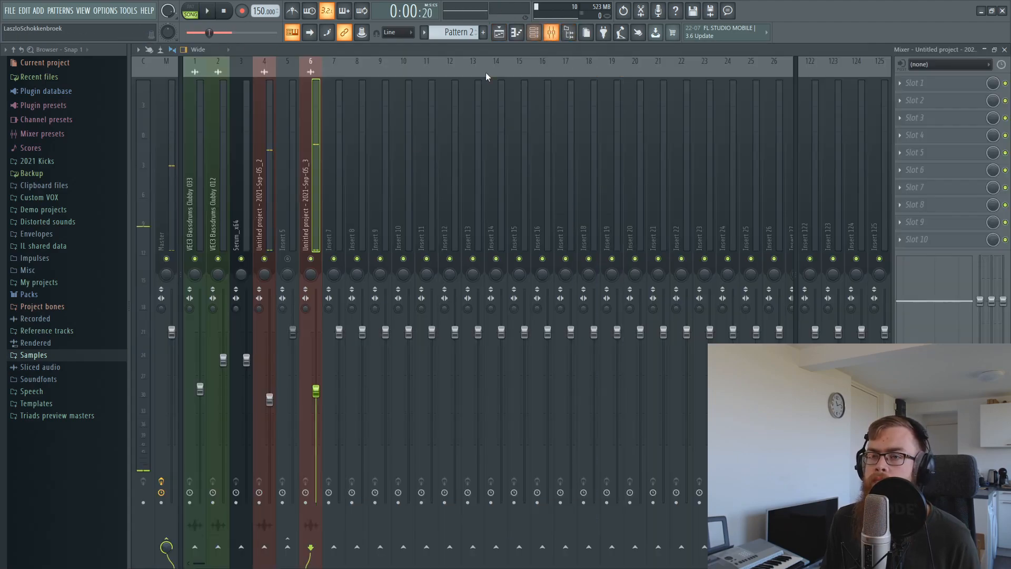
{"action": "left_click", "coordinate": [312, 216], "text": "ctrl"}
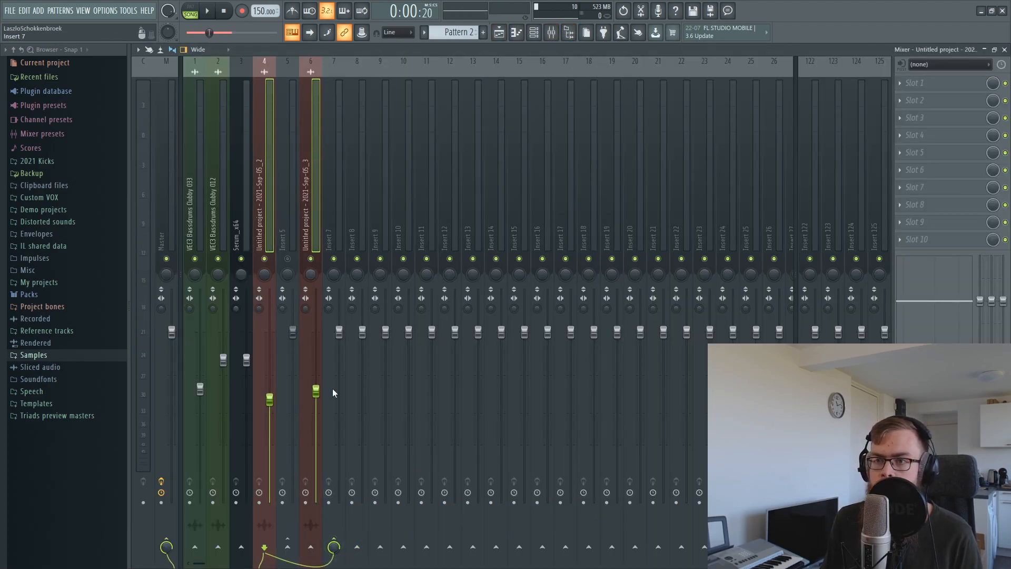
{"action": "right_click", "coordinate": [341, 546]}
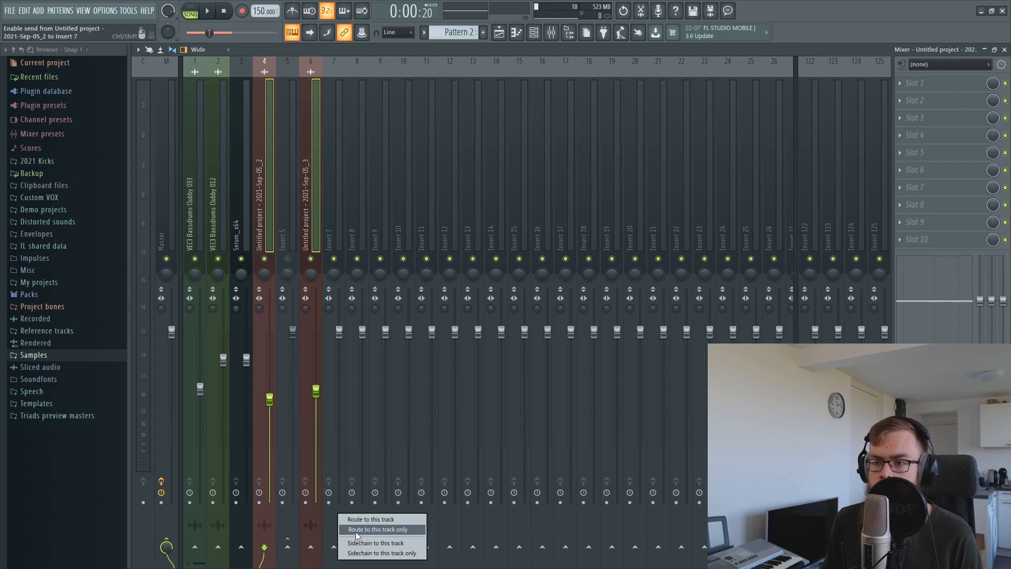
{"action": "left_click", "coordinate": [376, 527]}
{"action": "key", "text": "space"}
{"action": "key", "text": "space"}
Load FabFilter Pro-Q 2 on Insert 7 and adjust an EQ band during playback
{"action": "left_click", "coordinate": [340, 152]}
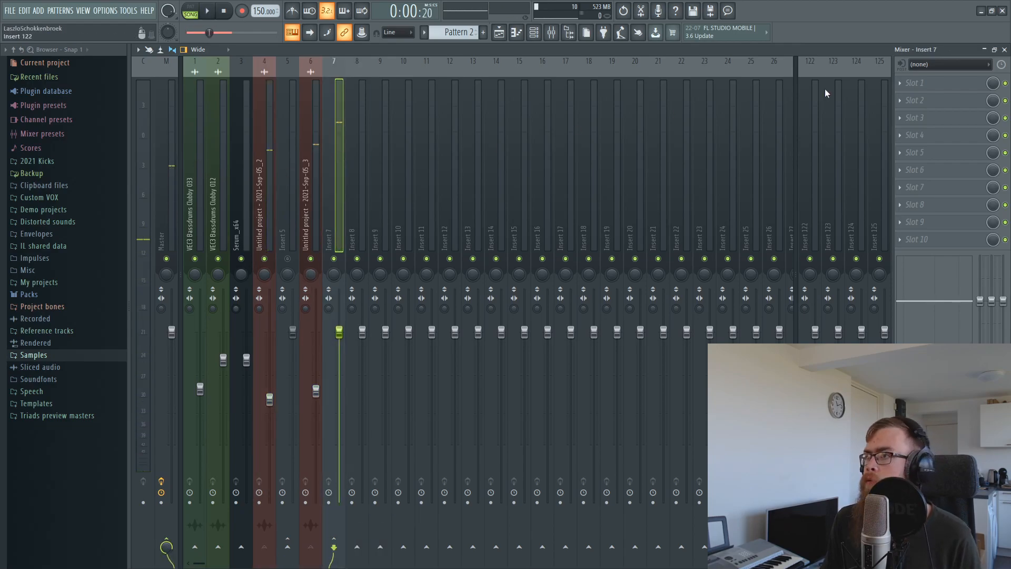
{"action": "left_click", "coordinate": [919, 84]}
{"action": "left_click", "coordinate": [797, 308]}
{"action": "key", "text": "space"}
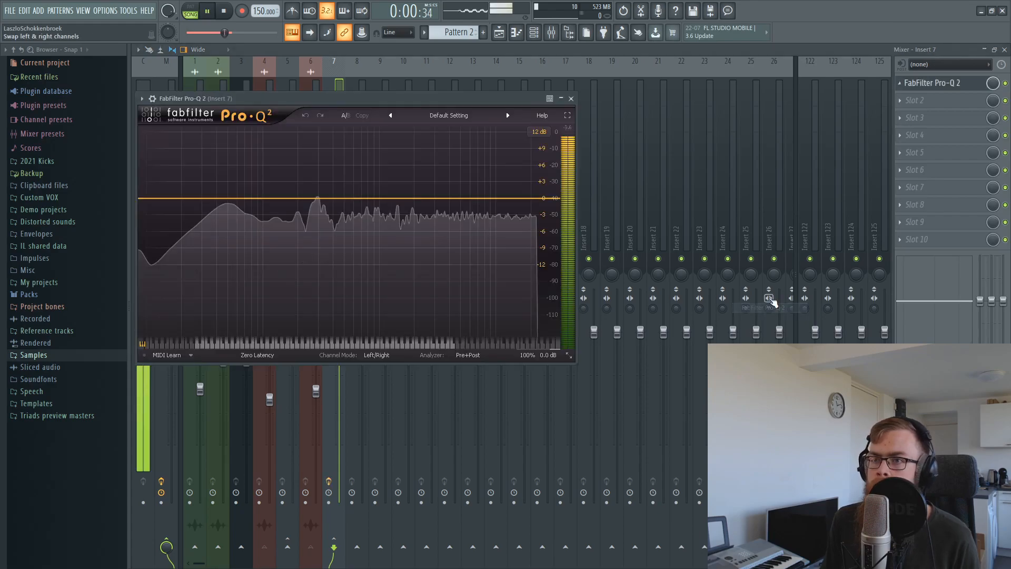
{"action": "left_click_drag", "start_coordinate": [299, 201], "coordinate": [423, 196]}
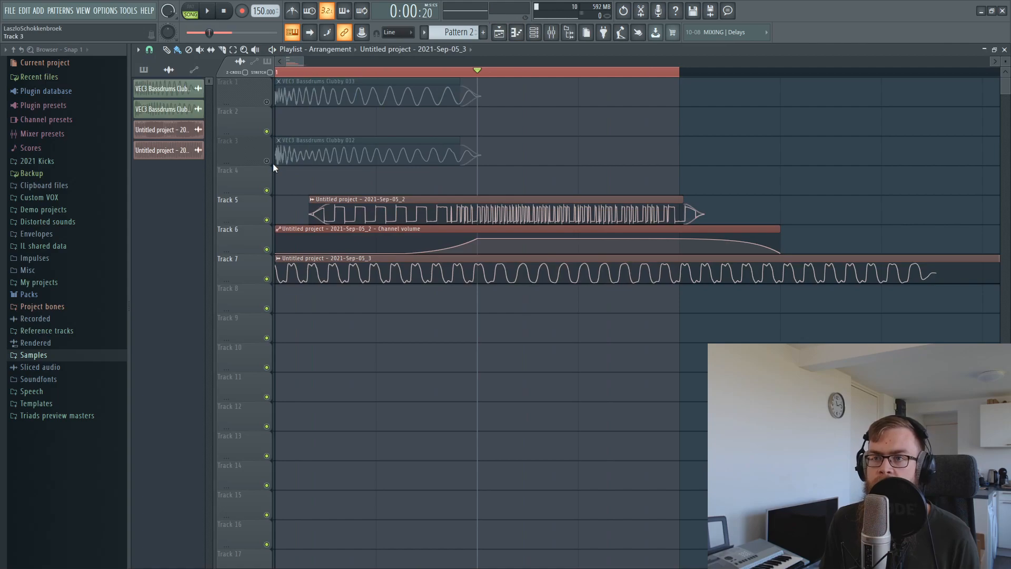
Unmute the bassdrum clips on Track 3 and Track 1 and play the full kick while checking mixer levels
{"action": "left_click", "coordinate": [267, 160]}
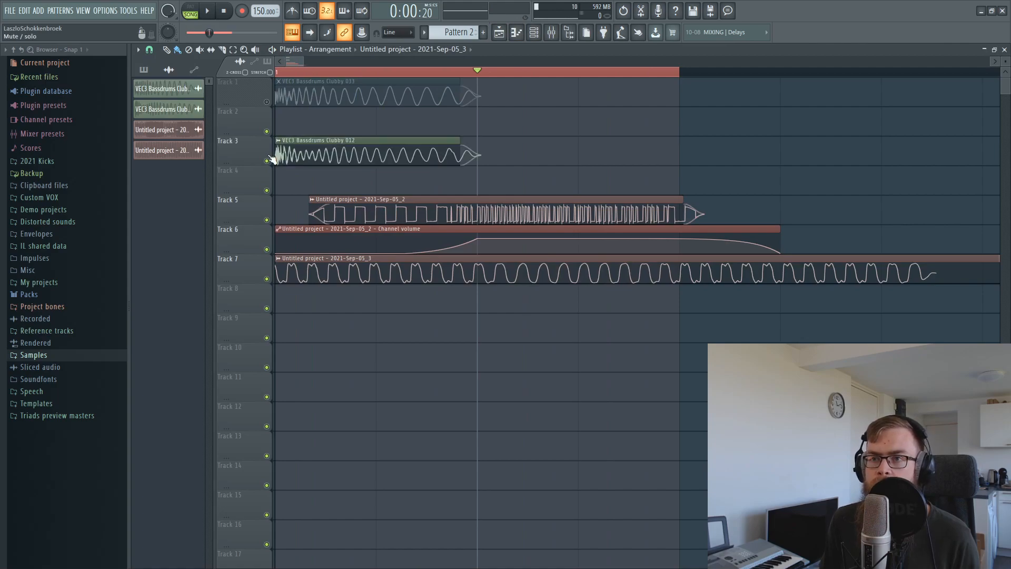
{"action": "left_click", "coordinate": [268, 102]}
{"action": "key", "text": "space"}
{"action": "key", "text": "space"}
{"action": "left_click", "coordinate": [551, 32]}
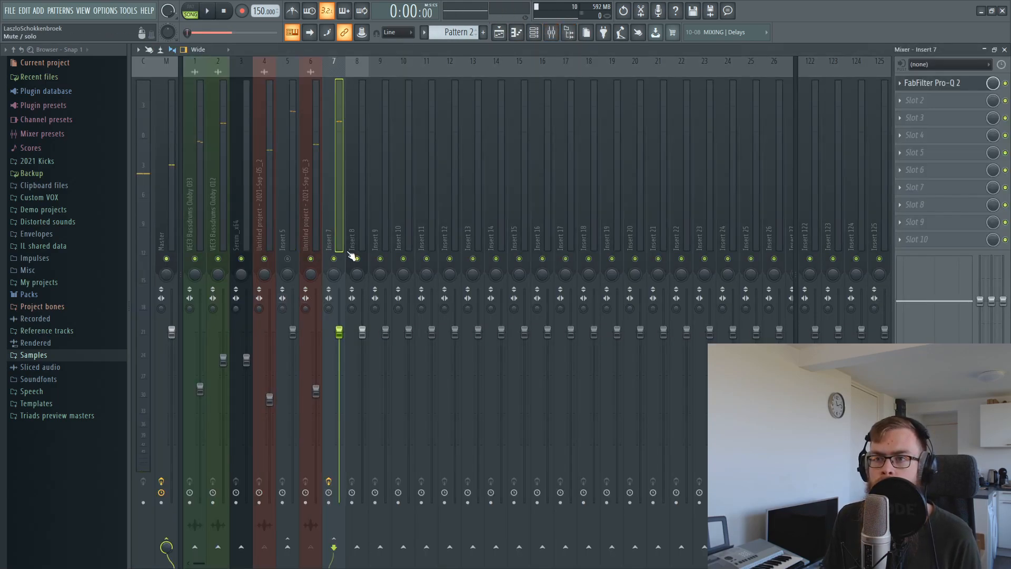
{"action": "key", "text": "space"}
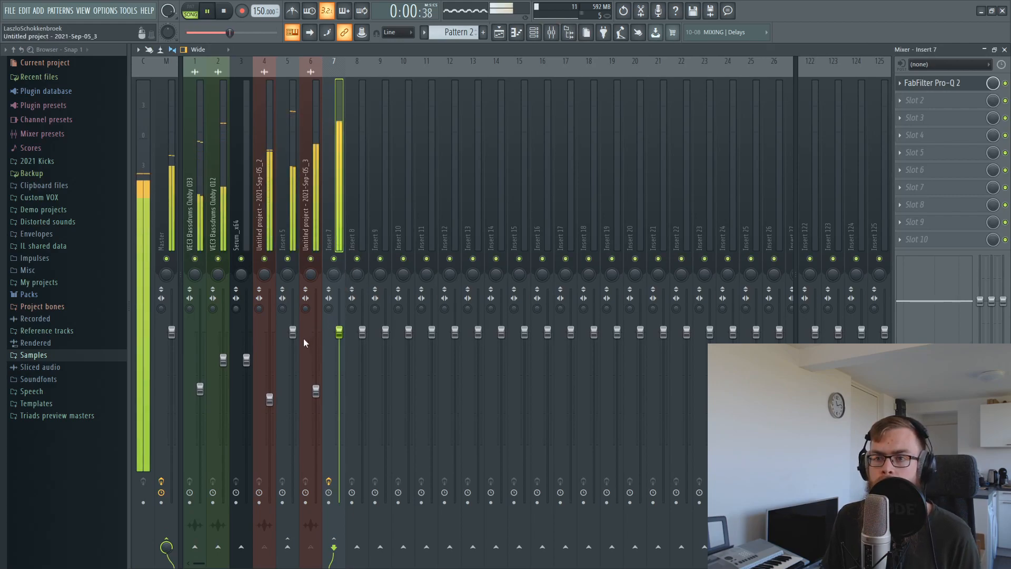
Extend the playlist loop selection to the end of bar 1 and play it
{"action": "left_click", "coordinate": [500, 33]}
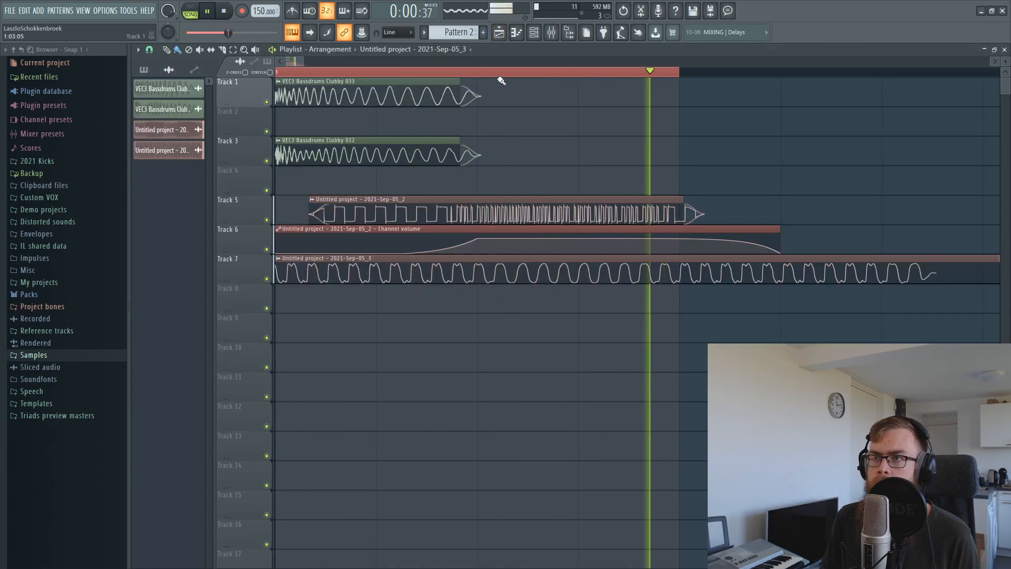
{"action": "scroll", "coordinate": [504, 74], "scroll_direction": "down", "scroll_amount": 3}
{"action": "key", "text": "space"}
{"action": "key", "text": "ctrl+a"}
{"action": "left_click_drag", "start_coordinate": [606, 78], "coordinate": [934, 108]}
{"action": "key", "text": "space"}
{"action": "key", "text": "ctrl+d"}
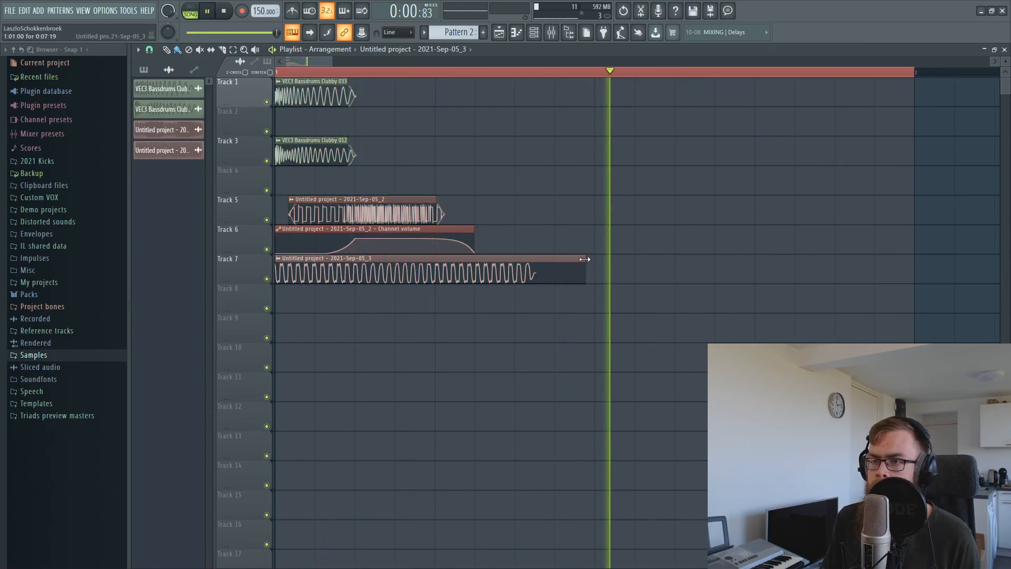
Match the Track 5 and Track 7 clip ends to the automation clip and set the Track 7 sample's declicking mode to Generic (bleeding)
{"action": "left_click_drag", "start_coordinate": [599, 274], "coordinate": [472, 283]}
{"action": "key", "text": "space"}
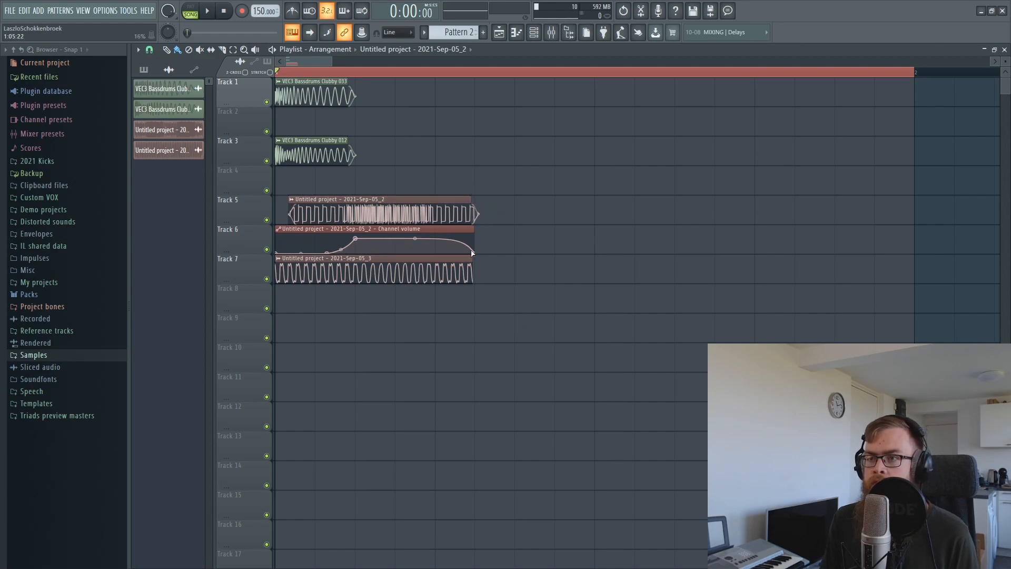
{"action": "double_click", "coordinate": [463, 265]}
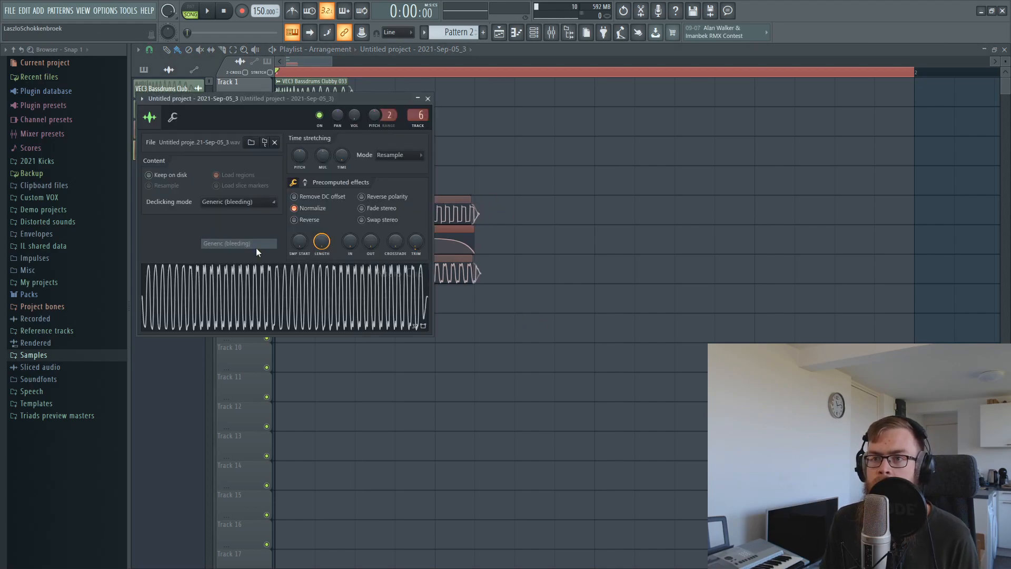
{"action": "key", "text": "Escape"}
{"action": "key", "text": "space"}
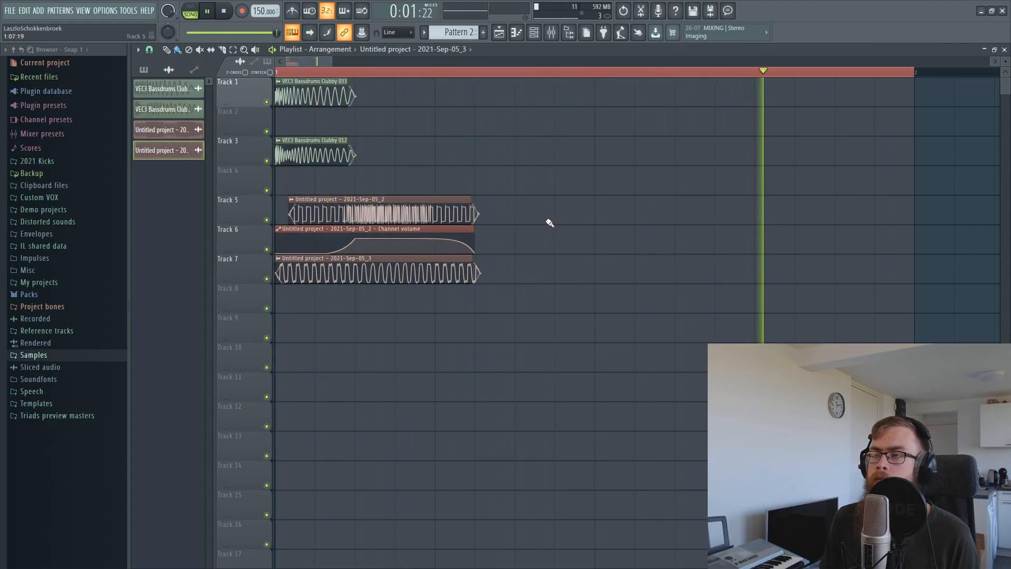
Mute Insert 7 and load Misstortion 2 on Insert 5
{"action": "left_click", "coordinate": [551, 32]}
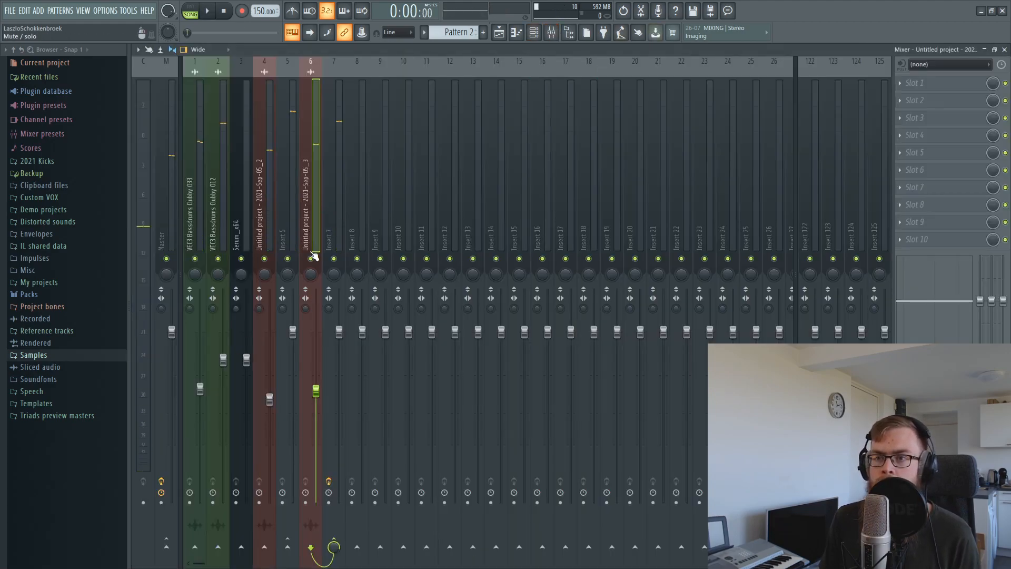
{"action": "left_click", "coordinate": [334, 258]}
{"action": "left_click", "coordinate": [298, 241]}
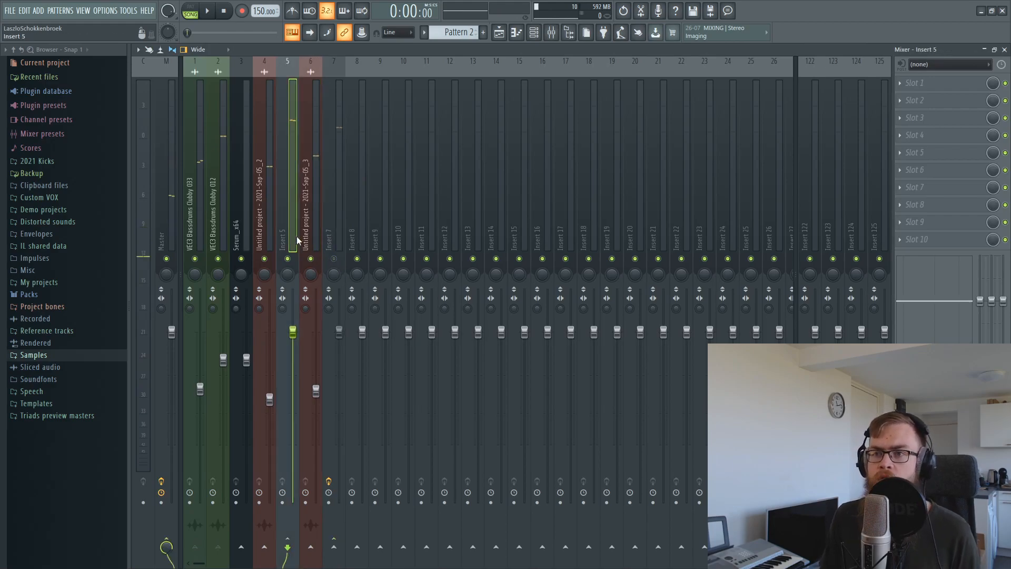
{"action": "left_click", "coordinate": [925, 86]}
{"action": "left_click", "coordinate": [750, 290]}
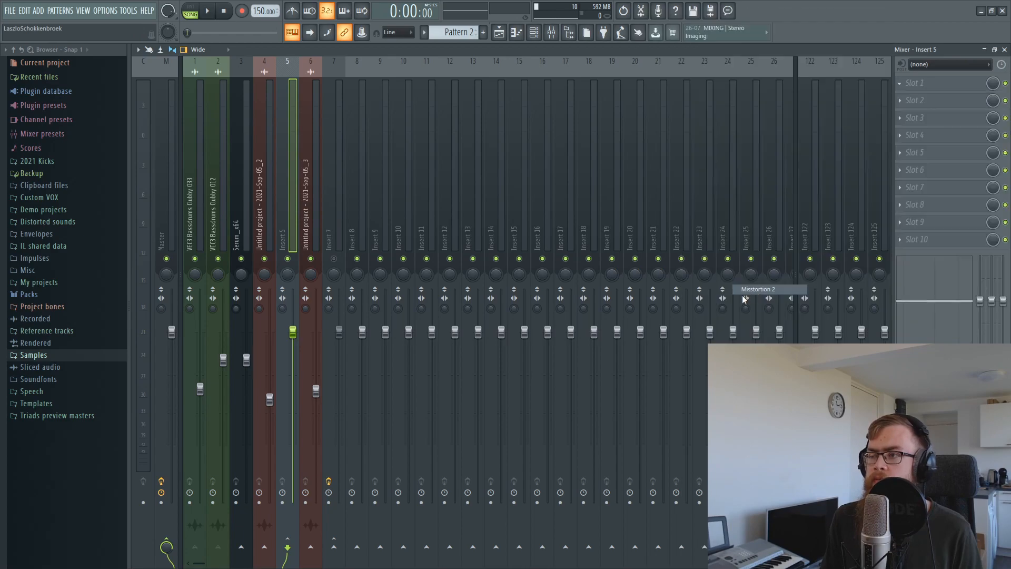
Set Misstortion 2's Hard Clip to 8.2 dB and Soft Clip to 3.6 dB while the loop plays
{"action": "left_click_drag", "start_coordinate": [263, 153], "coordinate": [351, 230]}
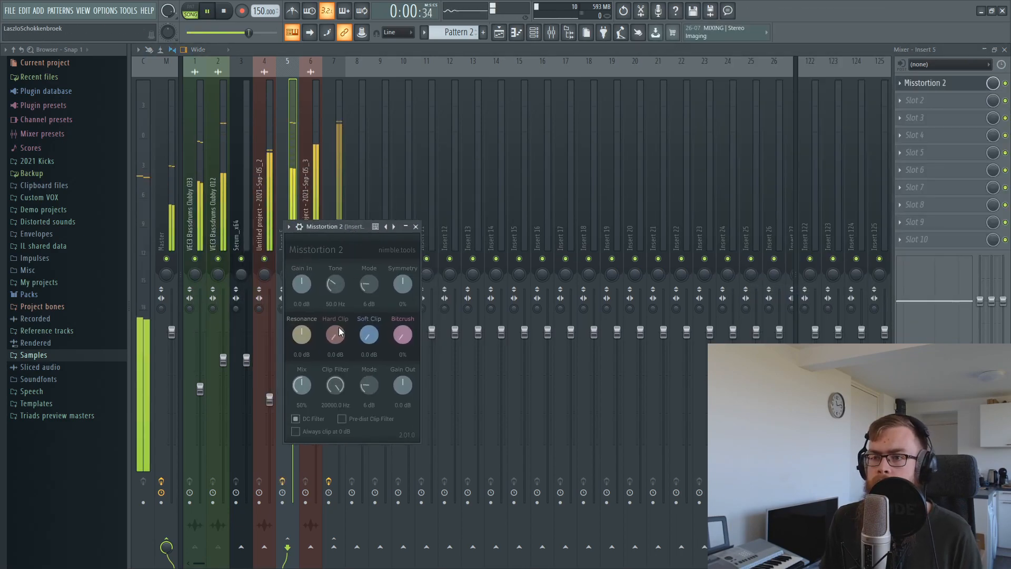
{"action": "mouse_move", "coordinate": [368, 335]}
{"action": "left_mouse_down"}
{"action": "mouse_move", "coordinate": [371, 302]}
{"action": "mouse_move", "coordinate": [371, 332]}
{"action": "left_mouse_up"}
{"action": "key", "text": "space"}
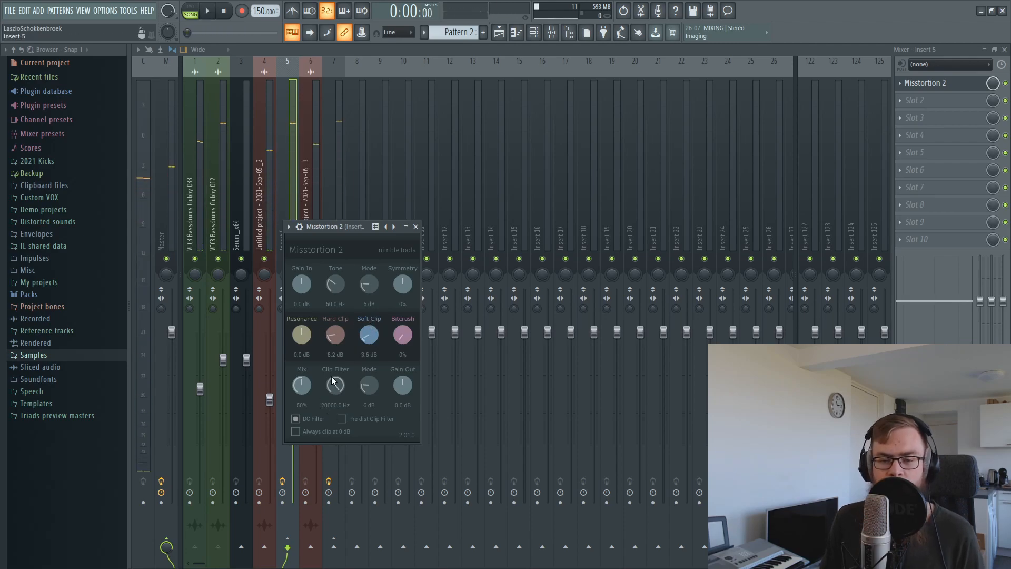
Unmute Insert 7 and lower its volume to about -0.8 dB during playback
{"action": "left_click", "coordinate": [315, 196]}
{"action": "left_click", "coordinate": [338, 250]}
{"action": "key", "text": "space"}
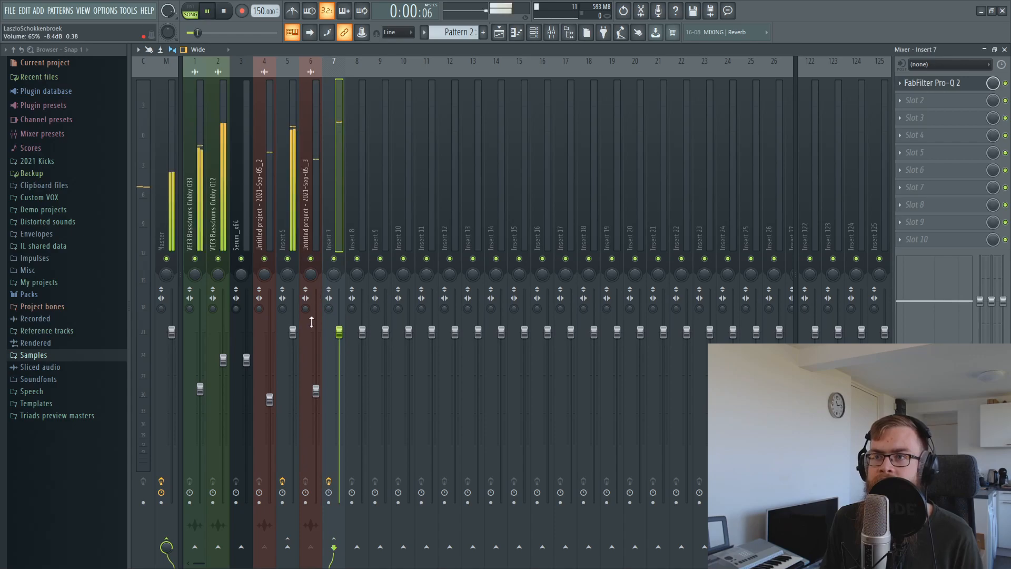
{"action": "left_click_drag", "start_coordinate": [339, 332], "coordinate": [339, 337]}
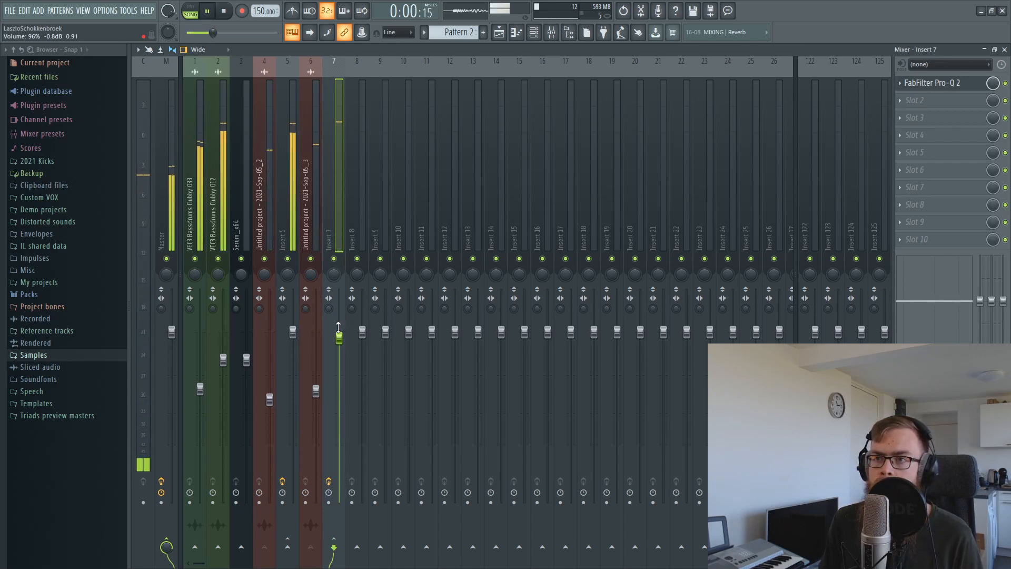
Raise Insert 5's volume to about 1.2 dB and fine-tune Insert 7's level against it
{"action": "left_click_drag", "start_coordinate": [339, 341], "coordinate": [293, 331]}
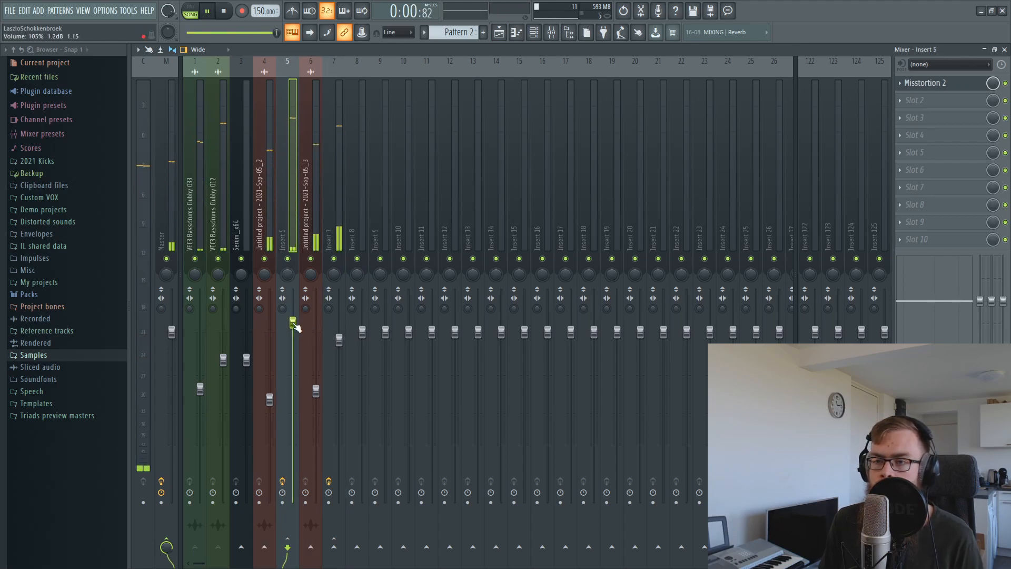
{"action": "left_click_drag", "start_coordinate": [295, 327], "coordinate": [294, 330]}
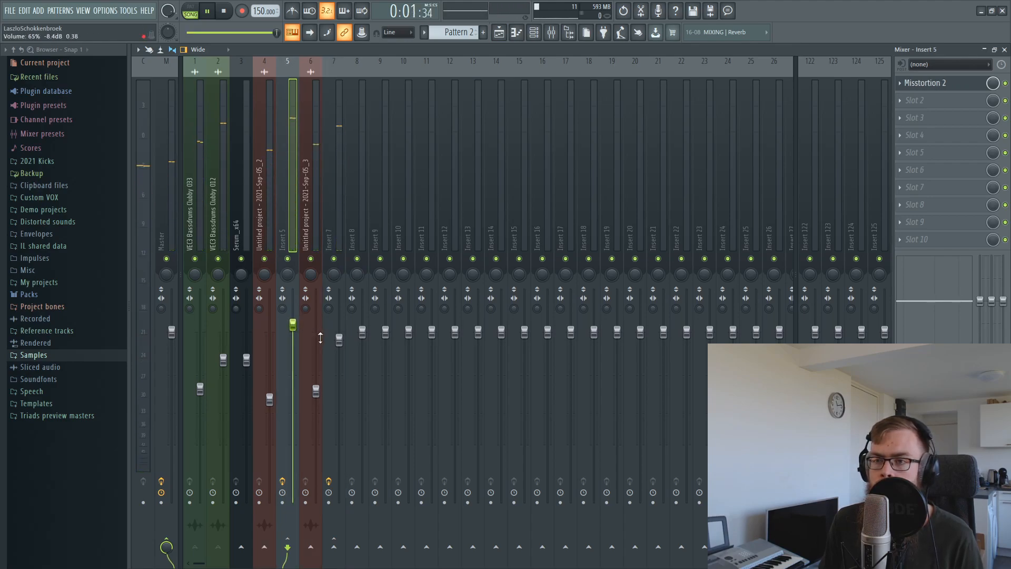
{"action": "left_click", "coordinate": [339, 338]}
{"action": "key", "text": "space"}
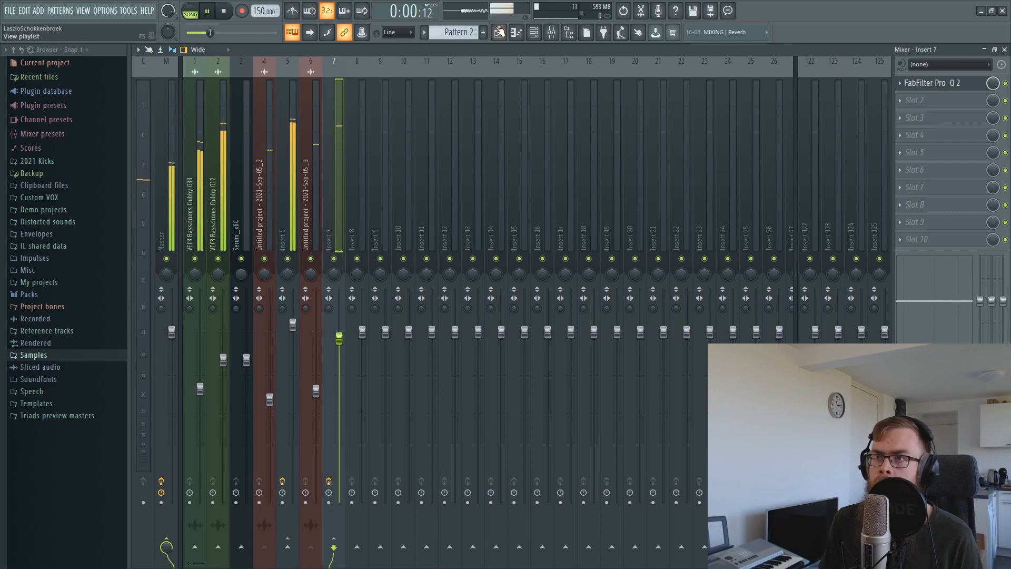
{"action": "key", "text": "F5"}
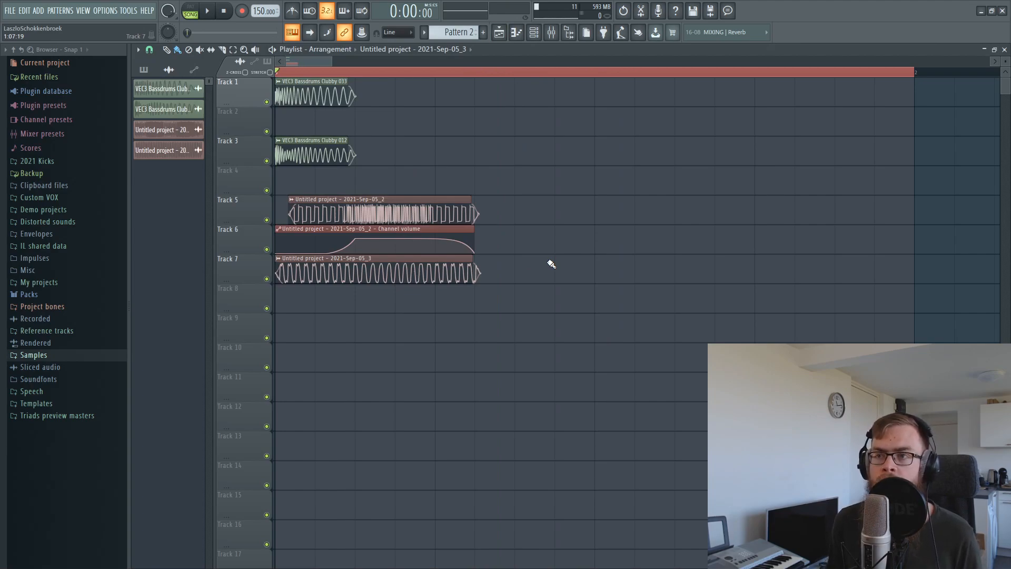
{"action": "left_click_drag", "start_coordinate": [319, 154], "coordinate": [362, 76]}
{"action": "left_click_drag", "start_coordinate": [328, 282], "coordinate": [364, 208]}
{"action": "left_click", "coordinate": [493, 432]}
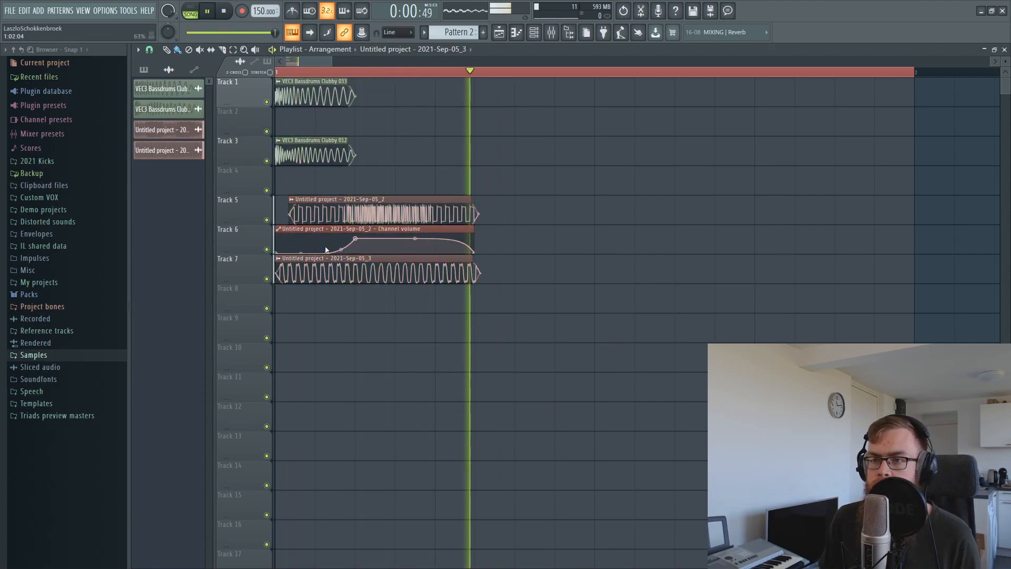
Route Insert 5 and Insert 7 only to Insert 8 and play the loop to check the signal
{"action": "left_click", "coordinate": [551, 33]}
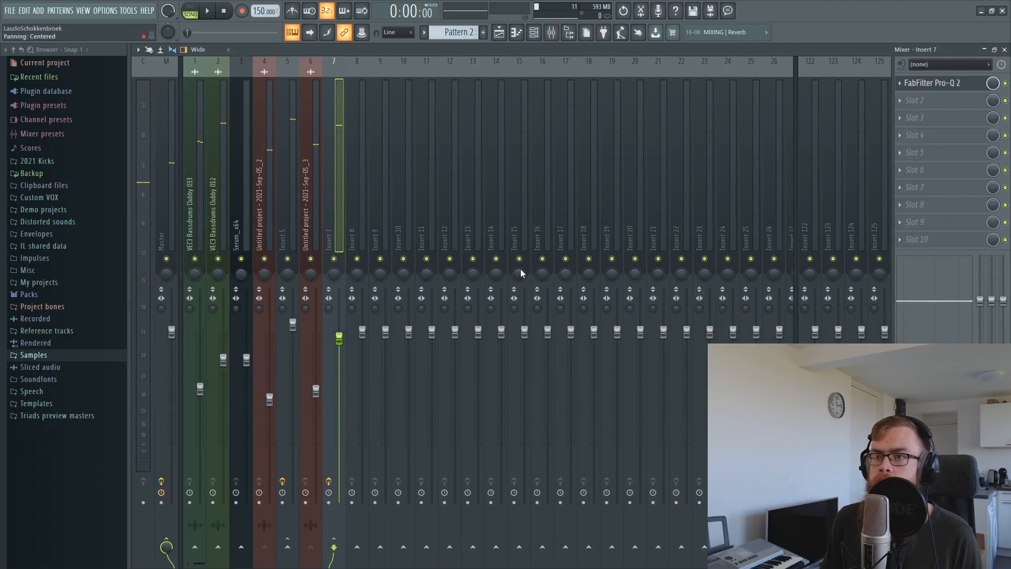
{"action": "left_click", "coordinate": [281, 147]}
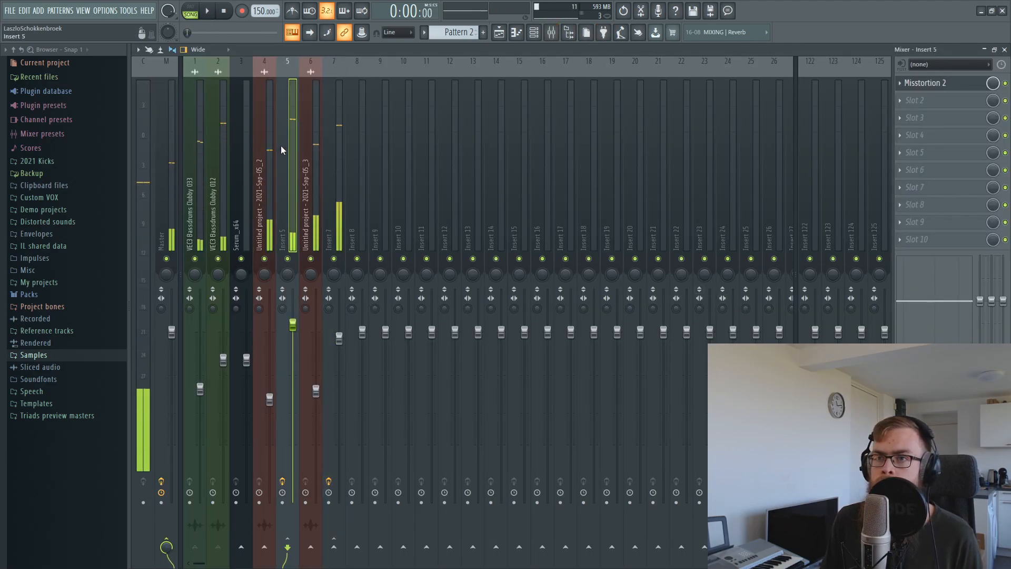
{"action": "left_click", "coordinate": [331, 158], "text": "ctrl"}
{"action": "right_click", "coordinate": [365, 549]}
{"action": "left_click", "coordinate": [377, 542]}
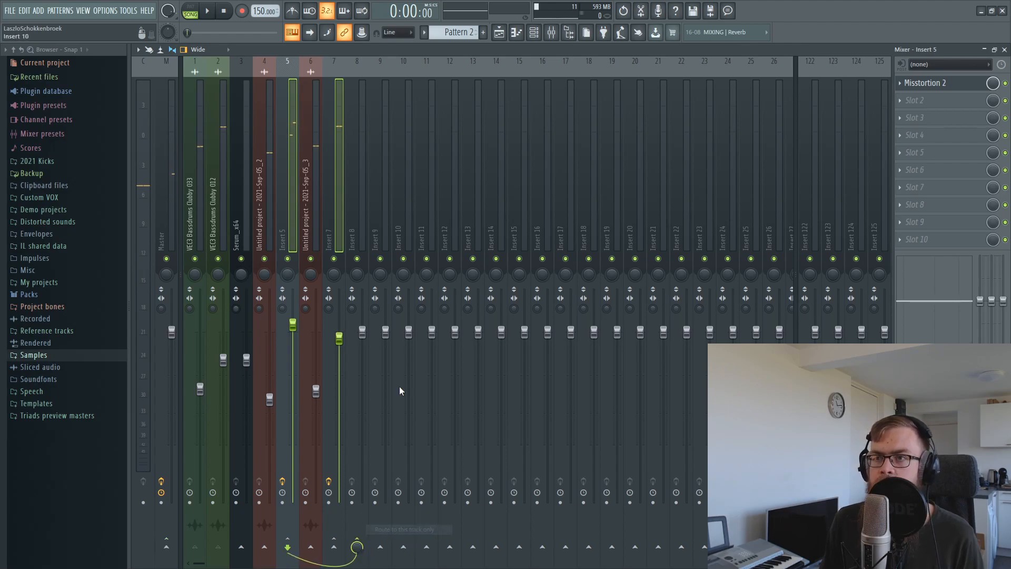
{"action": "key", "text": "space"}
{"action": "key", "text": "space"}
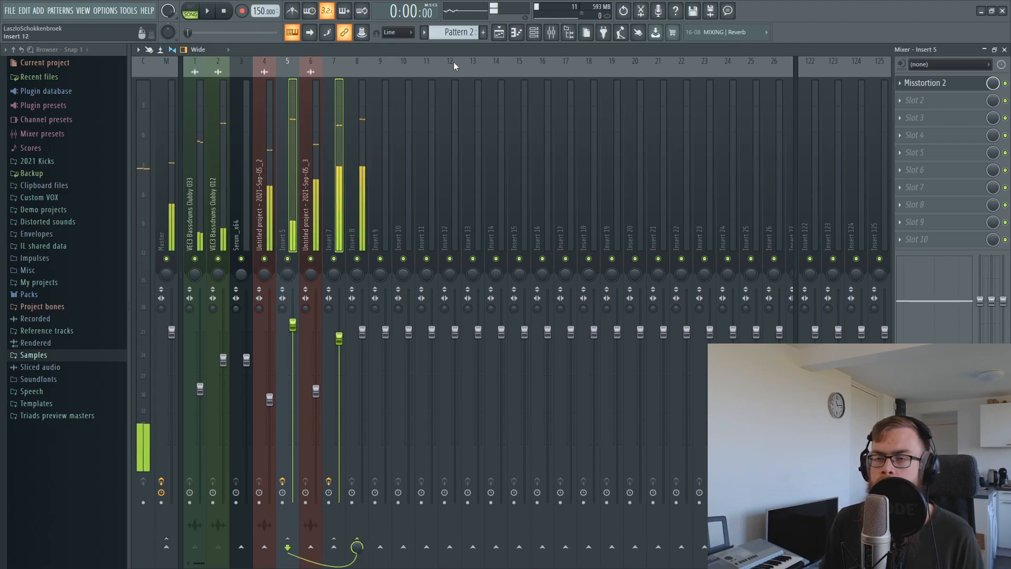
Open an Edison audio editor on the Master, record the full kick from song playback, and close the editor
{"action": "left_click", "coordinate": [499, 32]}
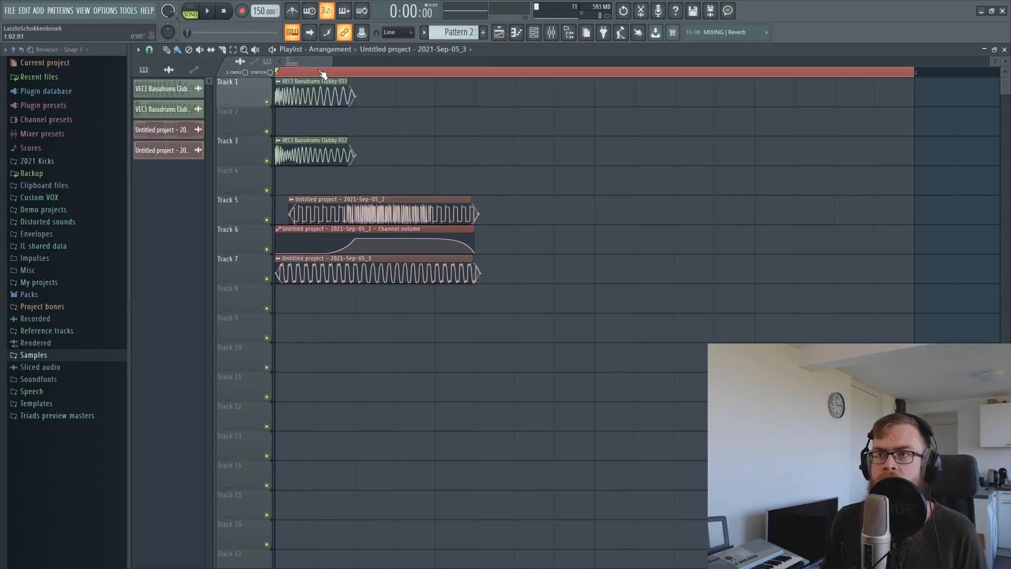
{"action": "scroll", "coordinate": [319, 71], "scroll_direction": "up", "scroll_amount": 3}
{"action": "left_click", "coordinate": [640, 11]}
{"action": "key", "text": "Delete"}
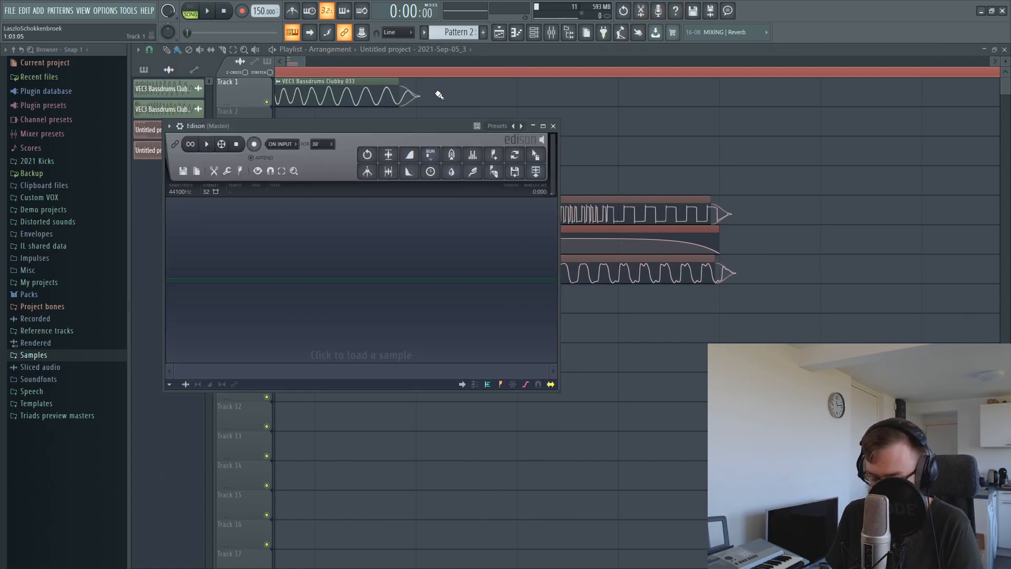
{"action": "left_click", "coordinate": [205, 11]}
{"action": "left_click", "coordinate": [206, 10]}
{"action": "key", "text": "space"}
{"action": "key", "text": "space"}
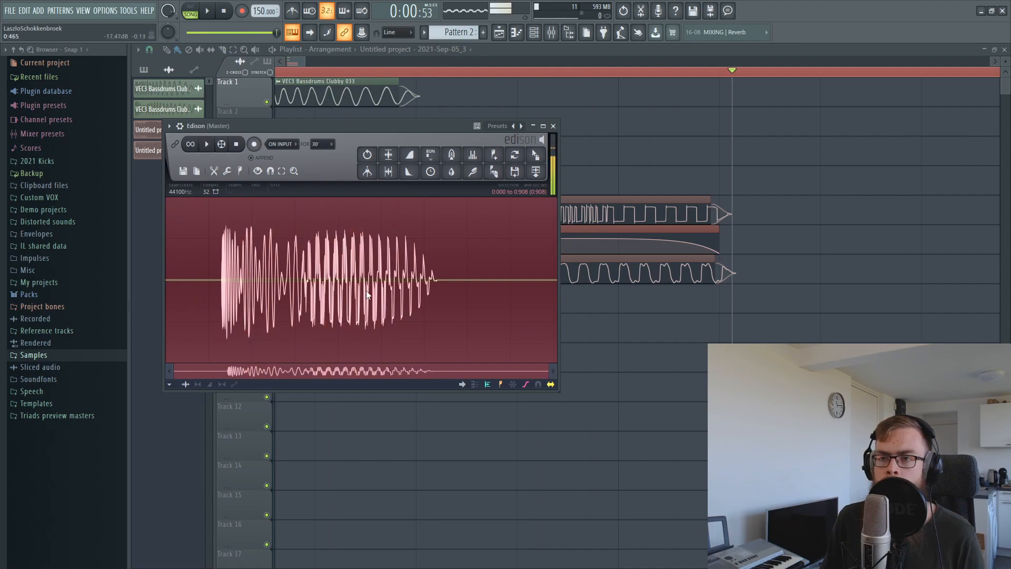
{"action": "key", "text": "Escape"}
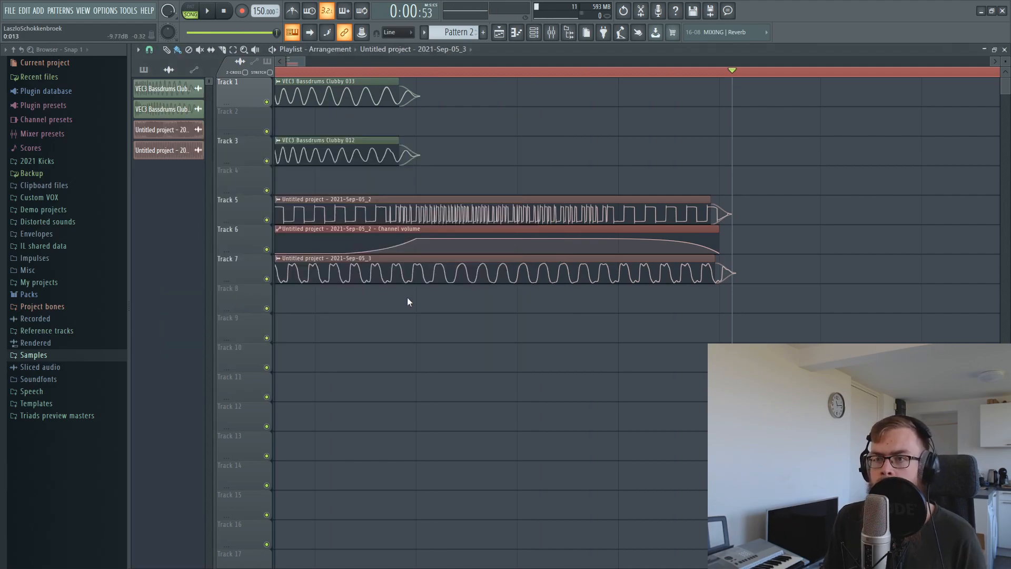
Reopen the recorded kick in Edison and examine the section from about 0.219 to 0.280
{"action": "left_click_drag", "start_coordinate": [300, 62], "coordinate": [287, 62]}
{"action": "left_click", "coordinate": [641, 11]}
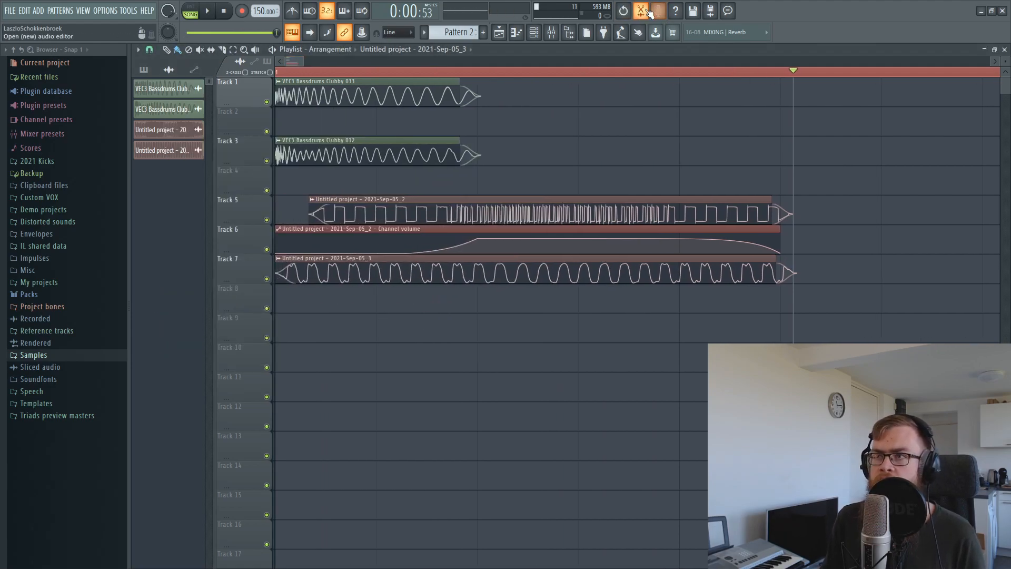
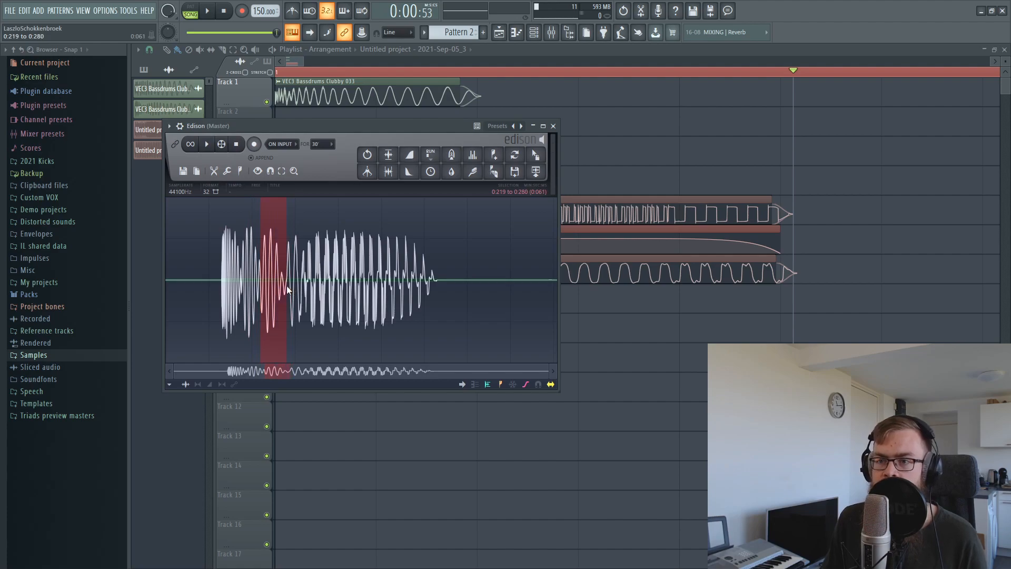
{"action": "key", "text": "Escape"}
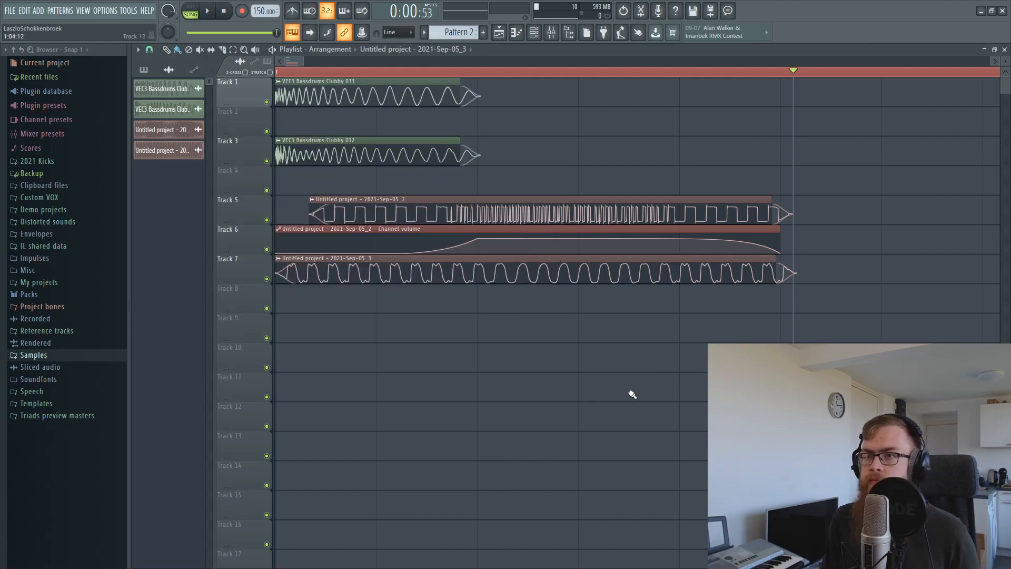
Restart playback from the beginning and solo the Clubby 033 bassdrum on Track 1
{"action": "left_click", "coordinate": [277, 70]}
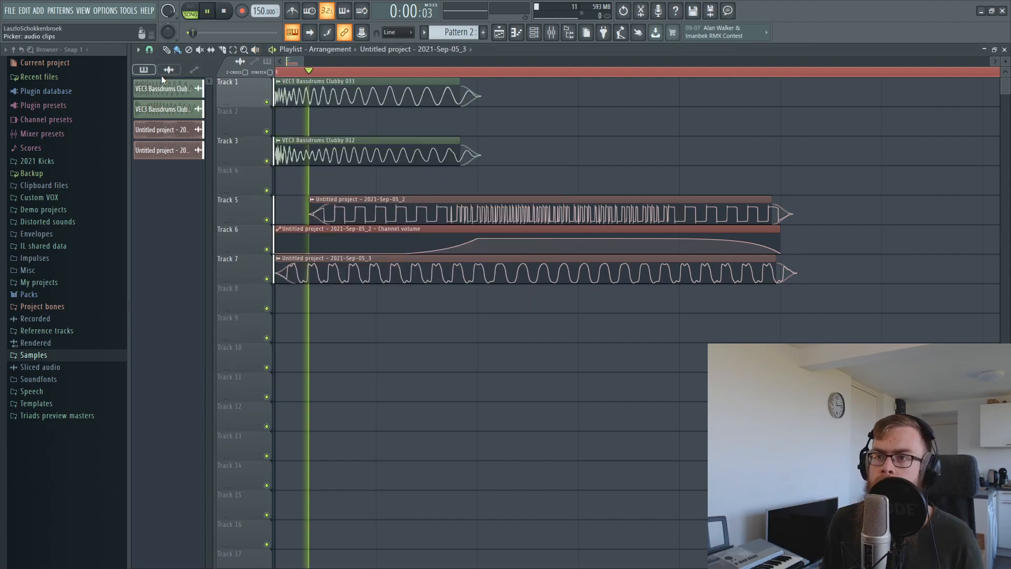
{"action": "right_click", "coordinate": [266, 161]}
{"action": "left_click", "coordinate": [266, 102]}
Set the Clubby 033 bassdrum's Pogo effect to 45% in its channel settings, auditioning the pitch bend repeatedly
{"action": "double_click", "coordinate": [414, 104]}
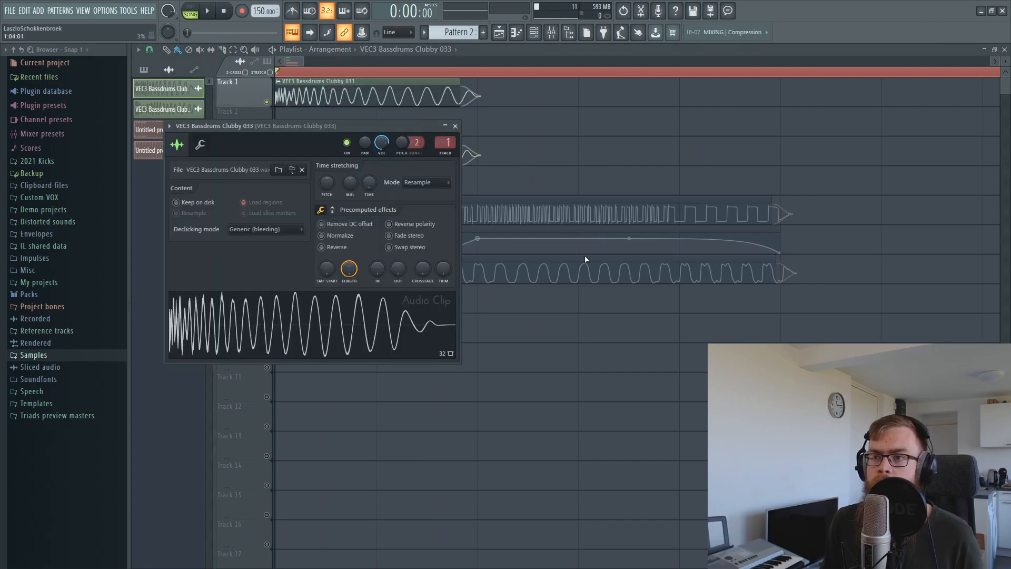
{"action": "left_click", "coordinate": [322, 210]}
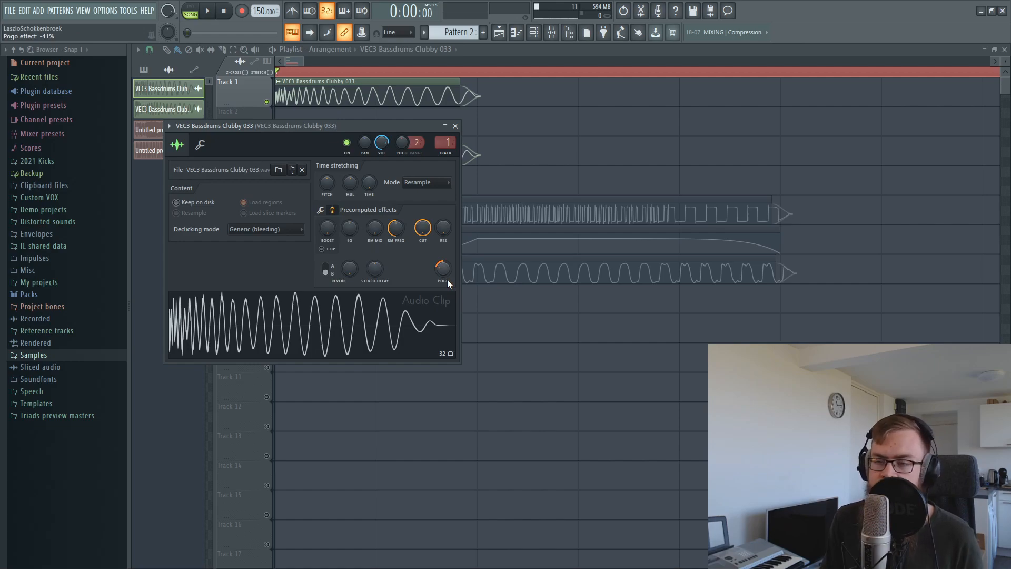
{"action": "key", "text": "space"}
{"action": "key", "text": "space"}
{"action": "key", "text": "space"}
{"action": "mouse_move", "coordinate": [443, 268]}
{"action": "left_mouse_down"}
{"action": "mouse_move", "coordinate": [443, 247]}
{"action": "mouse_move", "coordinate": [447, 275]}
{"action": "left_mouse_up"}
{"action": "key", "text": "space"}
{"action": "key", "text": "space"}
{"action": "key", "text": "space"}
{"action": "key", "text": "space"}
{"action": "key", "text": "space"}
{"action": "key", "text": "space"}
{"action": "key", "text": "space"}
{"action": "key", "text": "space"}
{"action": "key", "text": "space"}
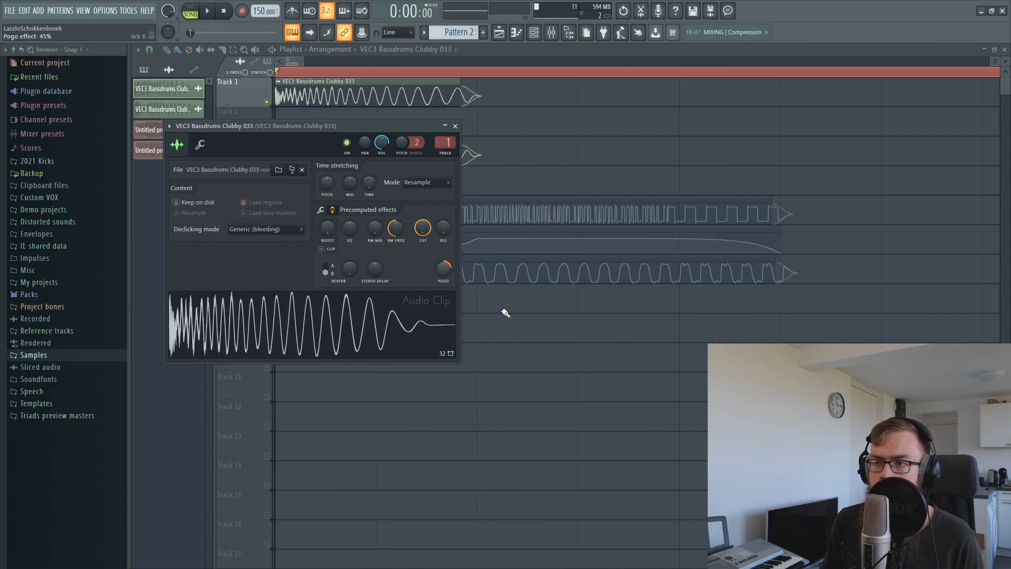
{"action": "key", "text": "space"}
{"action": "key", "text": "space"}
{"action": "key", "text": "Escape"}
Clear Edison, record the soloed Track 1 bassdrum to inspect its waveform, and discard that recording
{"action": "left_click", "coordinate": [643, 10]}
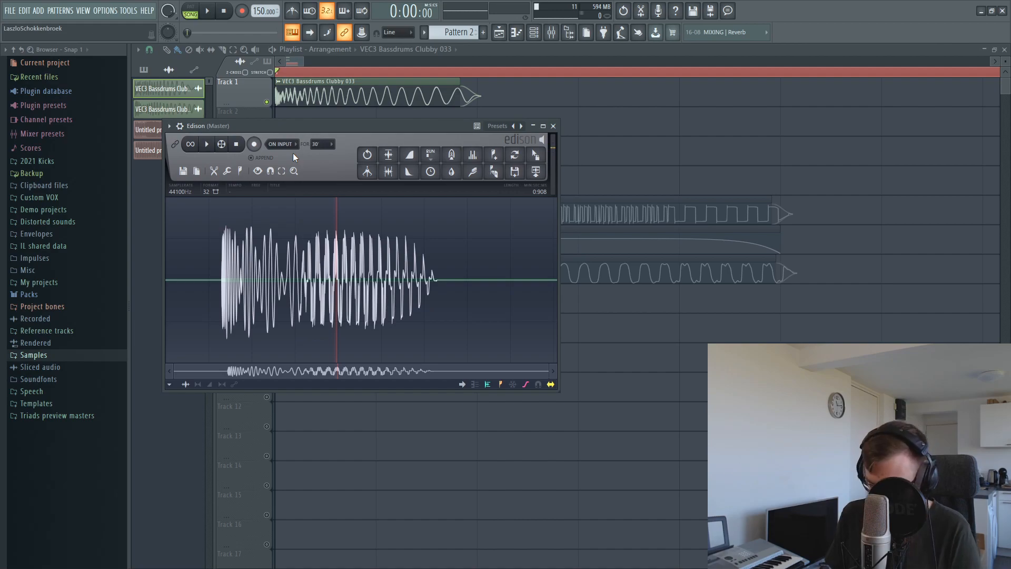
{"action": "key", "text": "ctrl+n"}
{"action": "left_click", "coordinate": [255, 144]}
{"action": "left_click", "coordinate": [207, 10]}
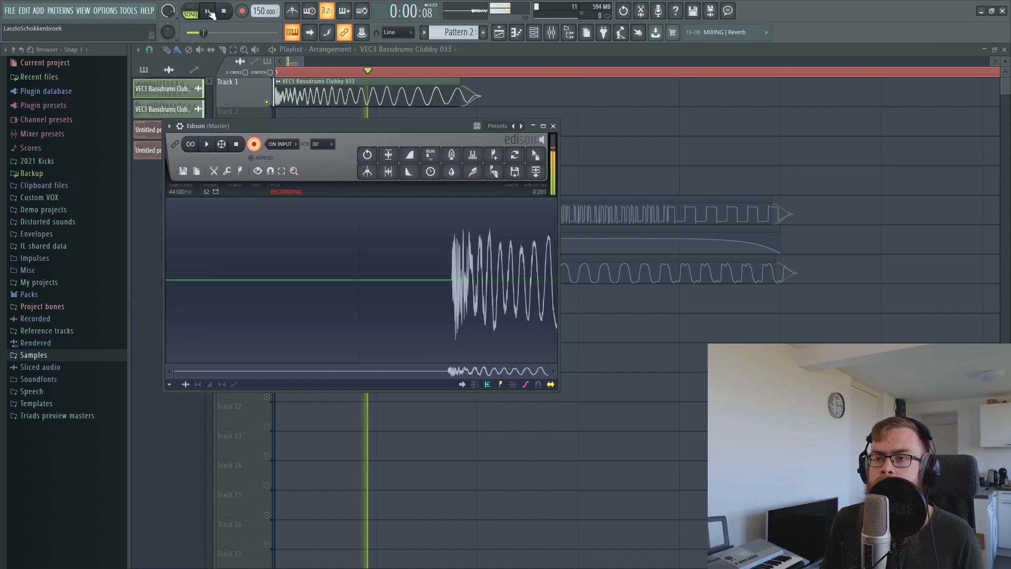
{"action": "left_click", "coordinate": [207, 10]}
{"action": "left_click", "coordinate": [254, 144]}
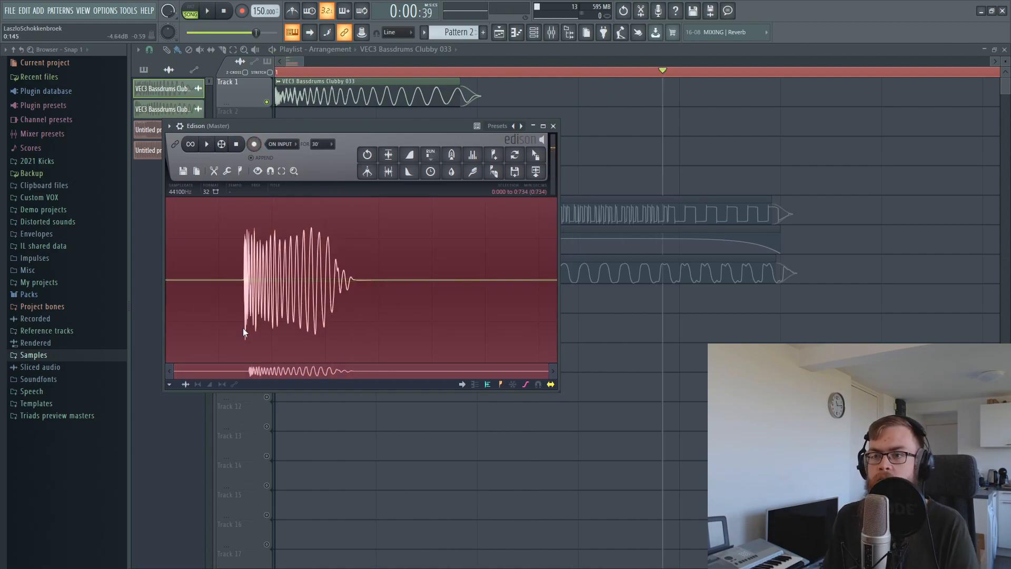
{"action": "key", "text": "ctrl+n"}
{"action": "key", "text": "Escape"}
Play both bassdrums while checking the mixer levels, and unmute the tail tracks 5 to 7
{"action": "key", "text": "space"}
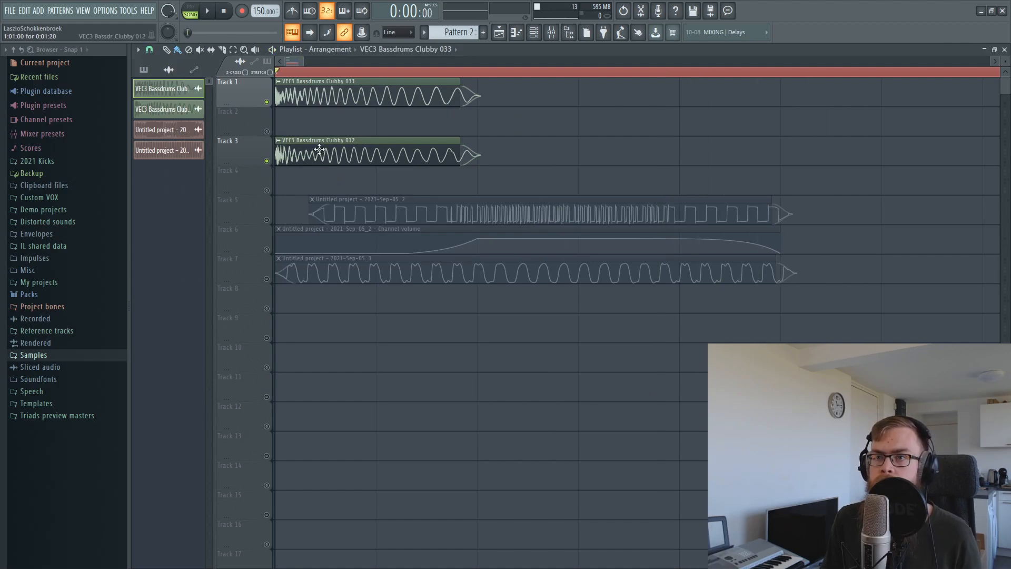
{"action": "left_click", "coordinate": [551, 32]}
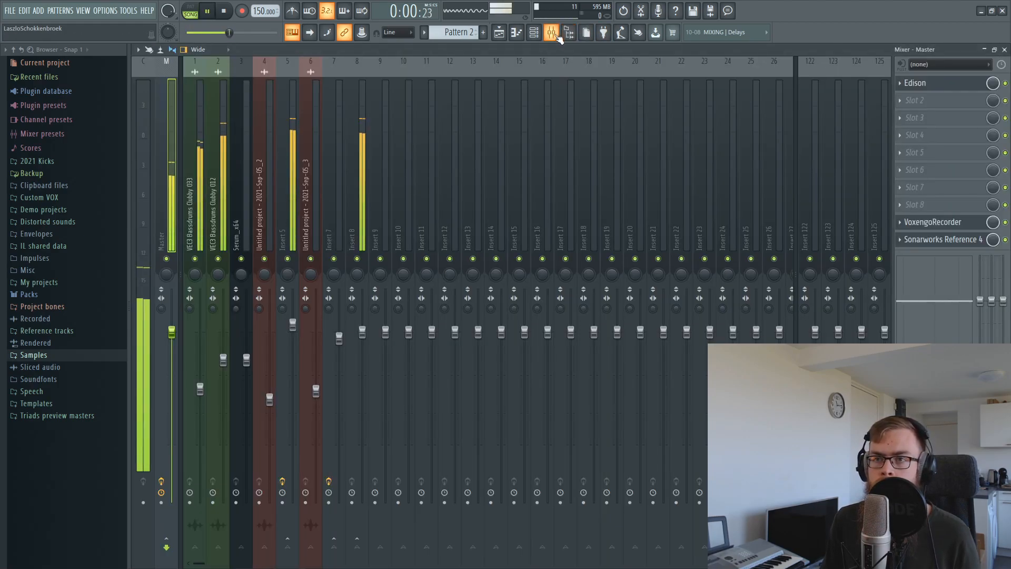
{"action": "left_click", "coordinate": [555, 35]}
{"action": "key", "text": "space"}
{"action": "left_click_drag", "start_coordinate": [267, 220], "coordinate": [269, 285]}
Record the full kick with the bent bassdrum in Edison and examine the transition from about 0.142 to 0.317
{"action": "left_click", "coordinate": [641, 11]}
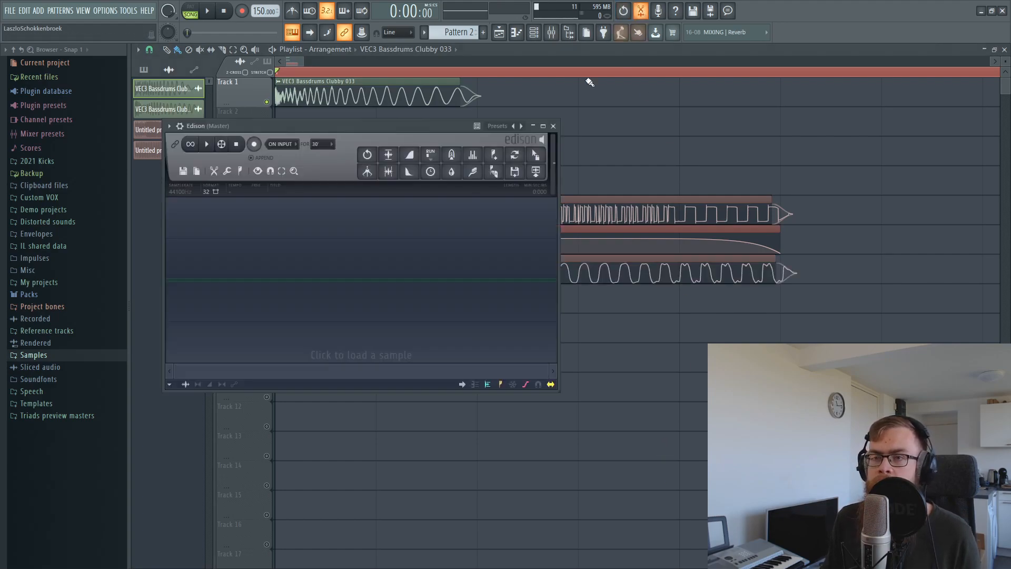
{"action": "left_click", "coordinate": [254, 144]}
{"action": "left_click", "coordinate": [207, 11]}
{"action": "left_click", "coordinate": [207, 11]}
{"action": "key", "text": "space"}
{"action": "left_click_drag", "start_coordinate": [235, 263], "coordinate": [322, 291]}
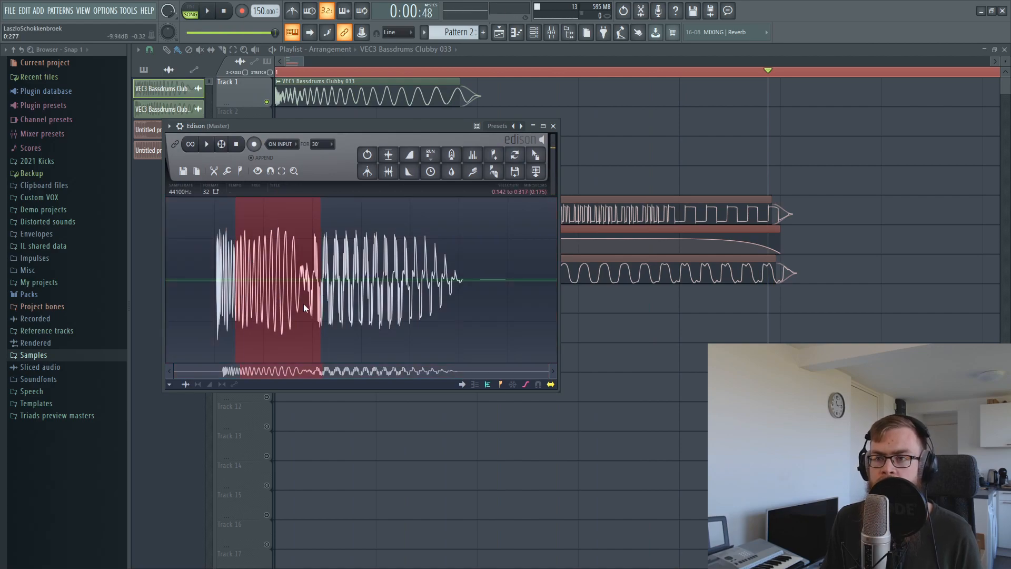
{"action": "left_click", "coordinate": [553, 126]}
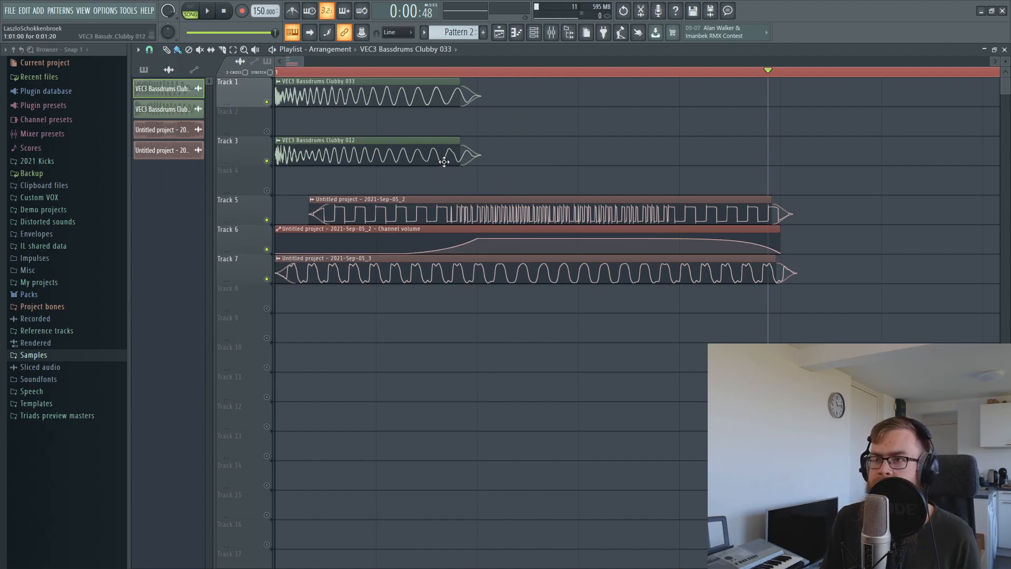
Select both bassdrum clips on Tracks 1 and 3 and lengthen them to about 1:02:23
{"action": "left_click_drag", "start_coordinate": [444, 161], "coordinate": [465, 40]}
{"action": "left_click_drag", "start_coordinate": [454, 81], "coordinate": [477, 82]}
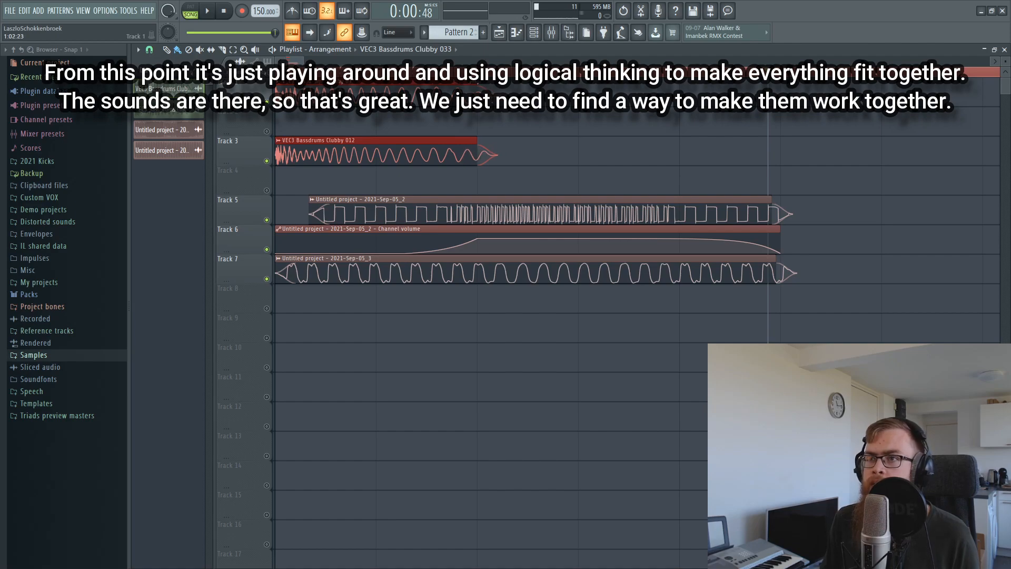
{"action": "left_click", "coordinate": [599, 154]}
Replace the old Edison take with a recording of the lengthened bassdrums, examine the transition, and clear it
{"action": "left_click", "coordinate": [640, 10]}
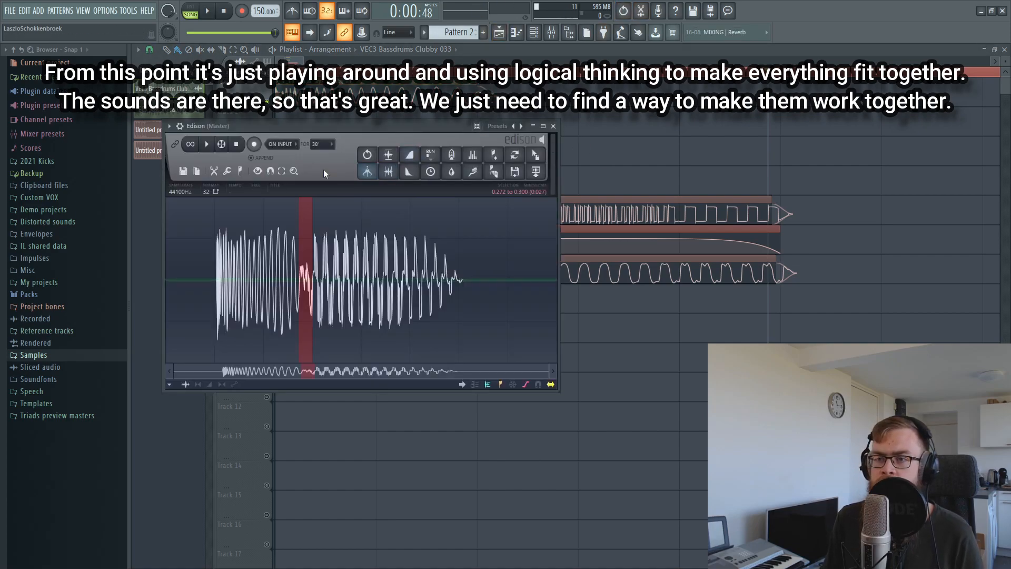
{"action": "key", "text": "ctrl+a"}
{"action": "key", "text": "Delete"}
{"action": "left_click", "coordinate": [208, 11]}
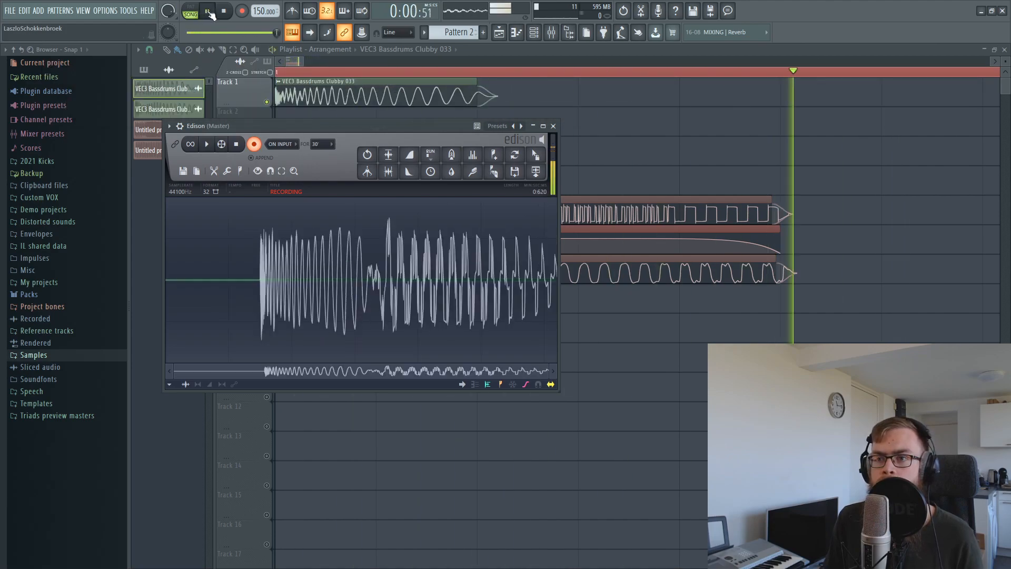
{"action": "left_click", "coordinate": [208, 11]}
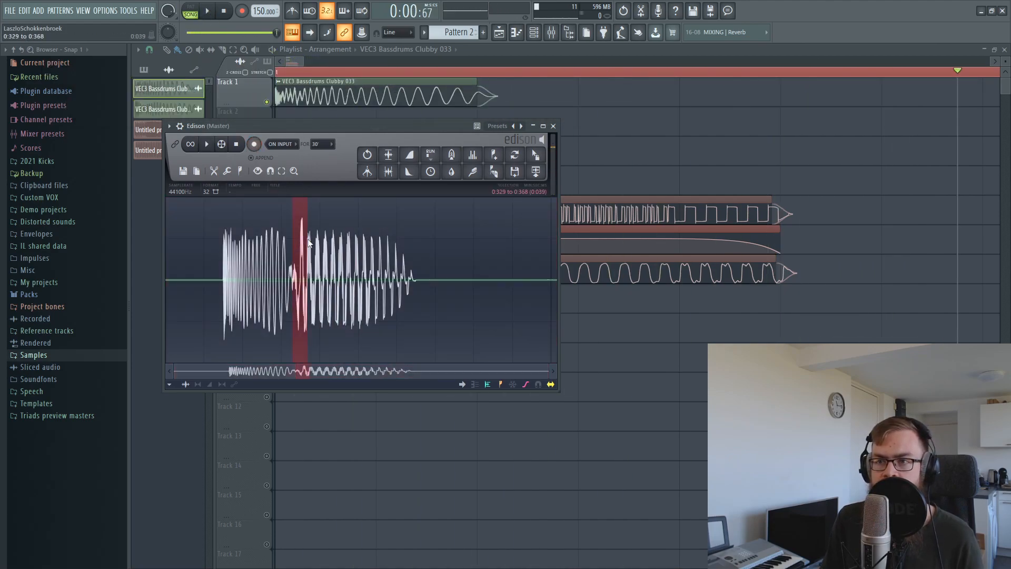
{"action": "key", "text": "Delete"}
{"action": "key", "text": "Delete"}
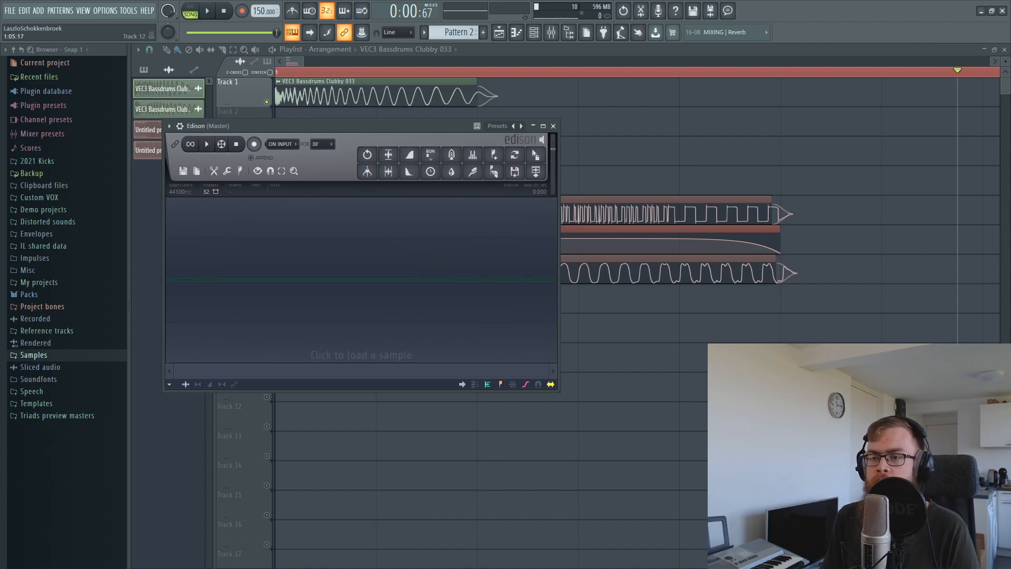
{"action": "left_click", "coordinate": [553, 126]}
Shorten both bassdrum clips back to about 1:02:20
{"action": "left_click_drag", "start_coordinate": [436, 181], "coordinate": [462, 87]}
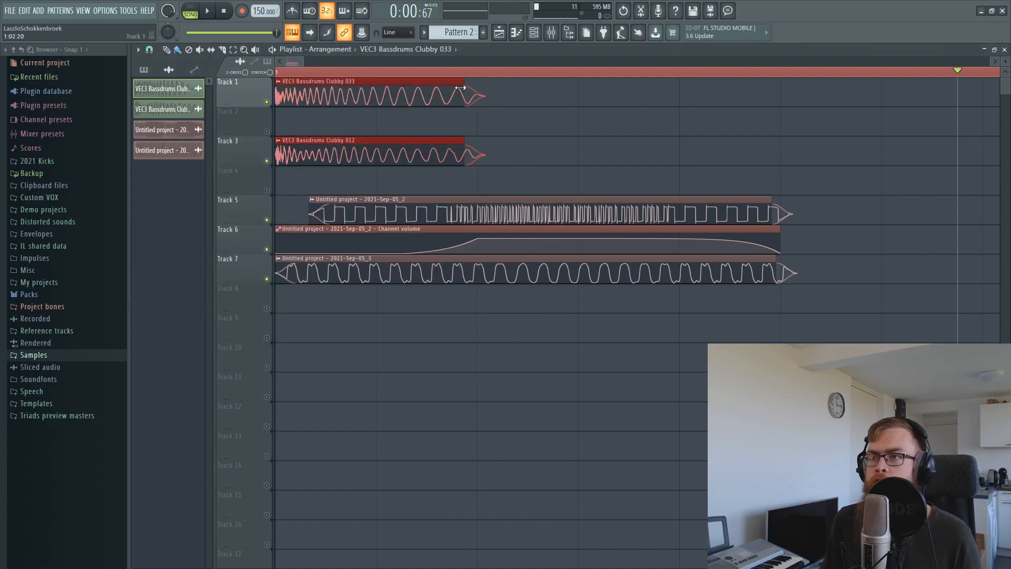
{"action": "left_click", "coordinate": [485, 390], "text": "ctrl"}
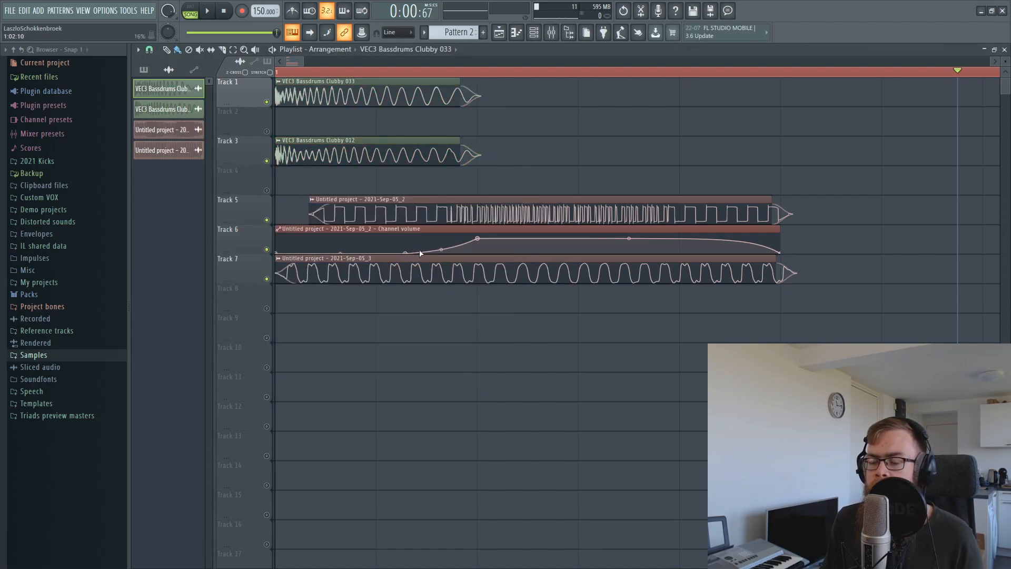
Reshape Track 6's volume automation with a later, steeper rise that bulges outward, and audition the kick
{"action": "right_click", "coordinate": [450, 248]}
{"action": "key", "text": "ctrl+z"}
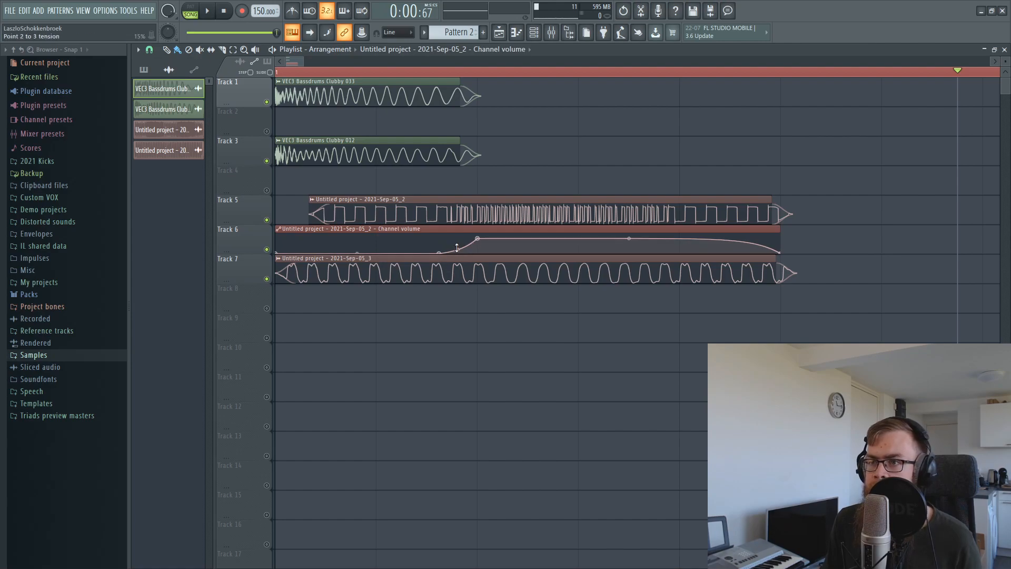
{"action": "left_click_drag", "start_coordinate": [284, 71], "coordinate": [120, 69]}
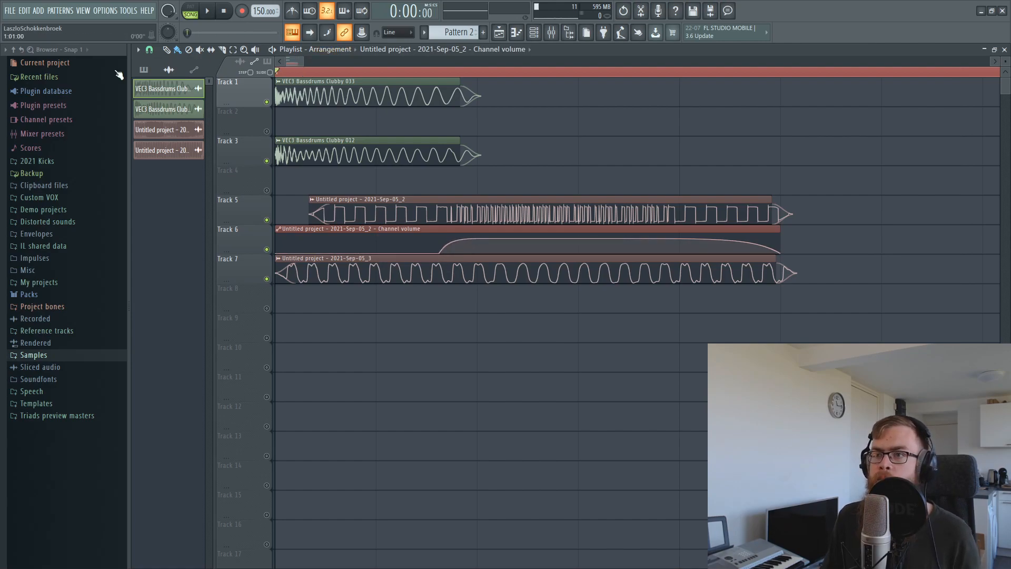
{"action": "key", "text": "space"}
{"action": "key", "text": "space"}
{"action": "key", "text": "space"}
{"action": "key", "text": "space"}
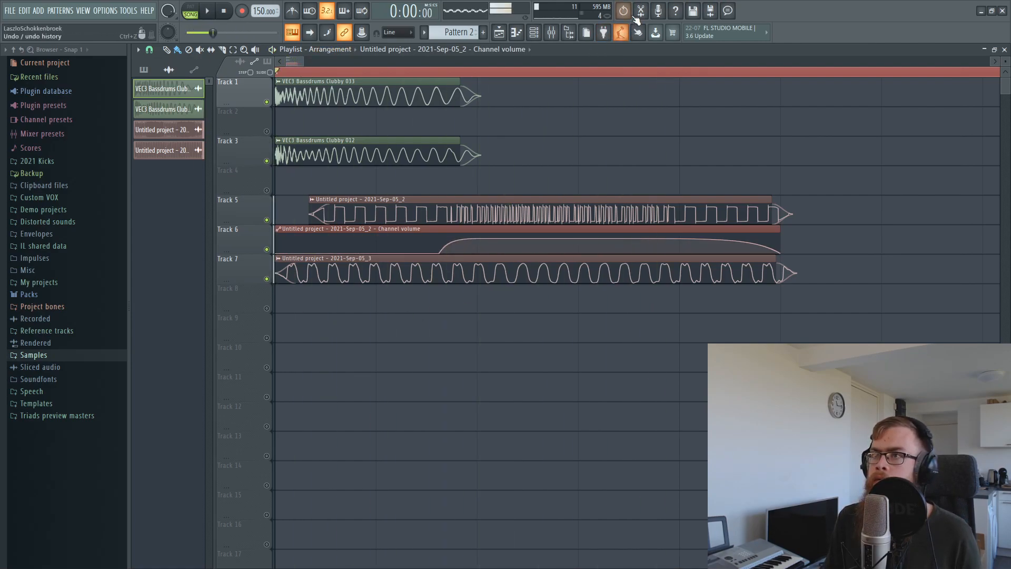
Record the kick with the reshaped volume automation in Edison, check the waveform, and clear the take
{"action": "left_click", "coordinate": [641, 11]}
{"action": "left_click", "coordinate": [207, 11]}
{"action": "key", "text": "space"}
{"action": "key", "text": "Delete"}
{"action": "left_click", "coordinate": [553, 126]}
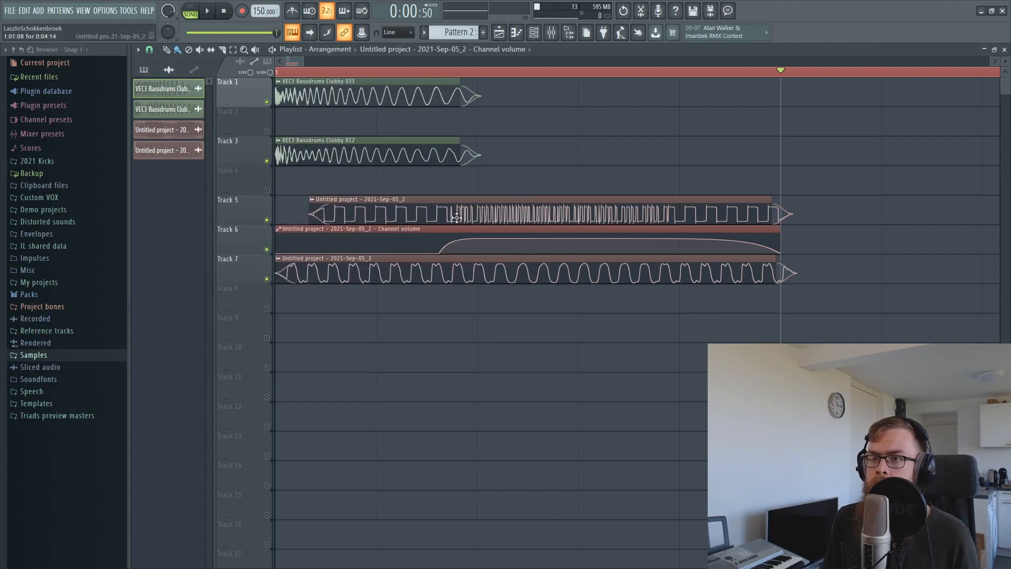
Move the start of Track 6's volume rise earlier to about 1:02:09 and audition the kick
{"action": "key", "text": "space"}
{"action": "key", "text": "space"}
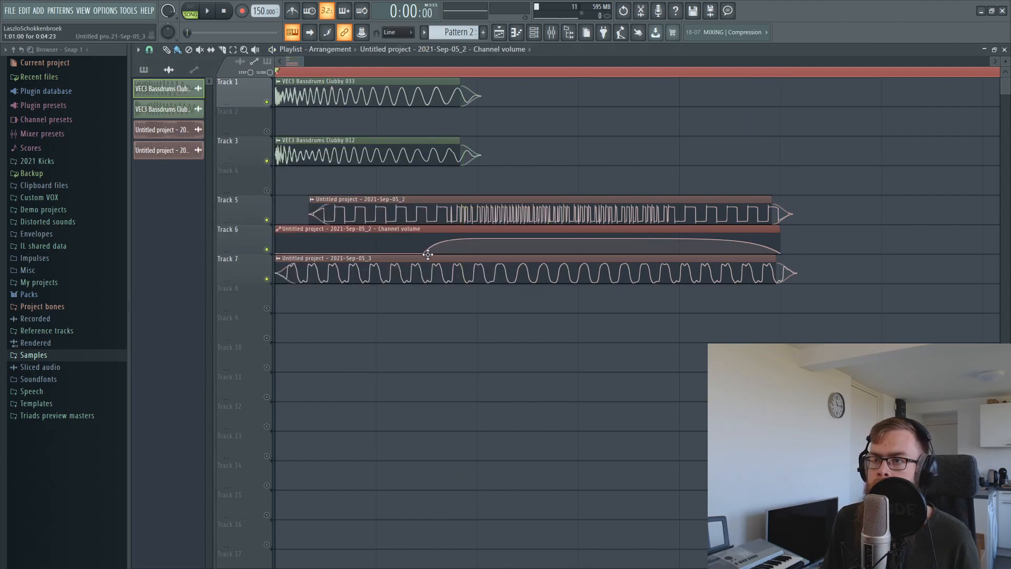
{"action": "left_click_drag", "start_coordinate": [424, 252], "coordinate": [415, 252]}
{"action": "key", "text": "space"}
{"action": "key", "text": "space"}
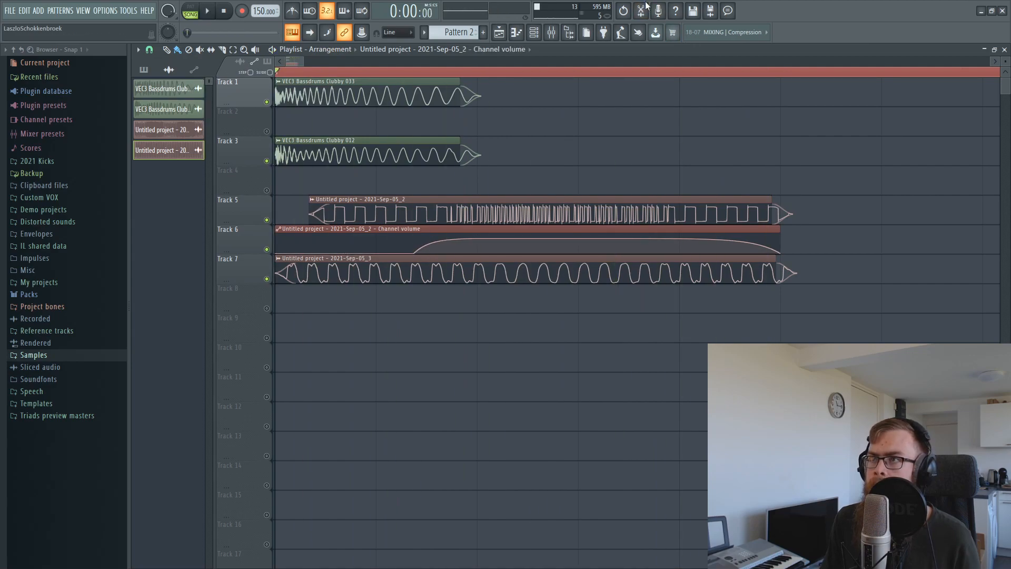
Record the kick with the earlier tail fade-in in Edison, check its waveform, and clear the take
{"action": "key", "text": "ctrl+e"}
{"action": "left_click", "coordinate": [208, 11]}
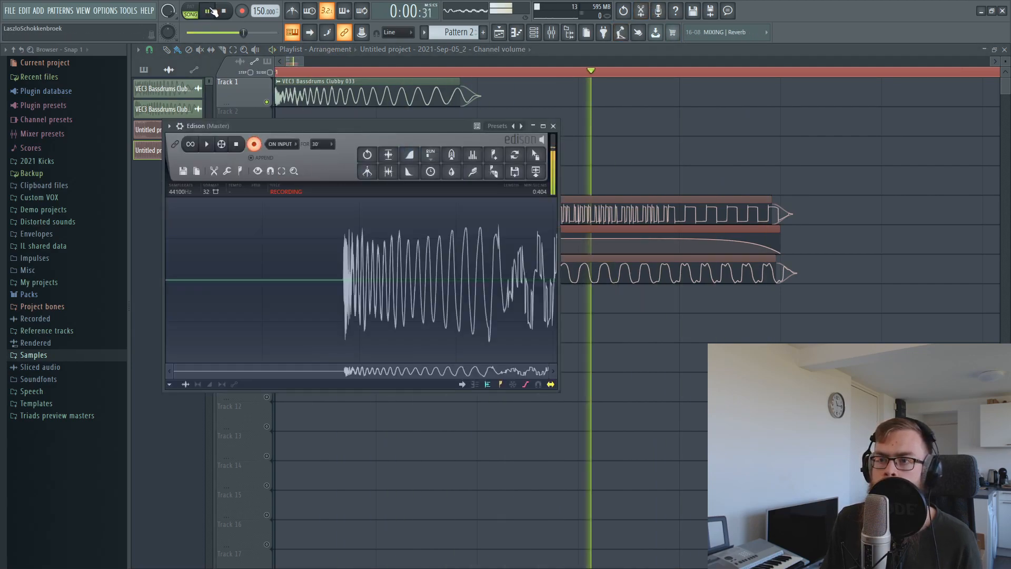
{"action": "key", "text": "space"}
{"action": "key", "text": "space"}
{"action": "key", "text": "Delete"}
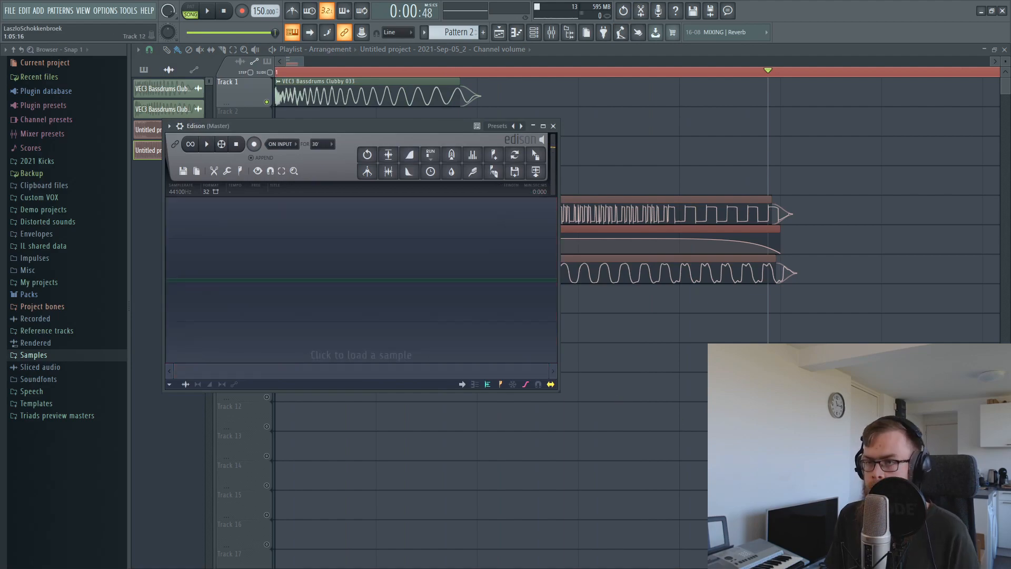
{"action": "left_click", "coordinate": [553, 126]}
Shorten both bassdrum clips to about 1:02:14 and return the playback position to the start
{"action": "left_click_drag", "start_coordinate": [454, 158], "coordinate": [435, 92]}
{"action": "left_click", "coordinate": [349, 72]}
{"action": "left_click", "coordinate": [276, 73]}
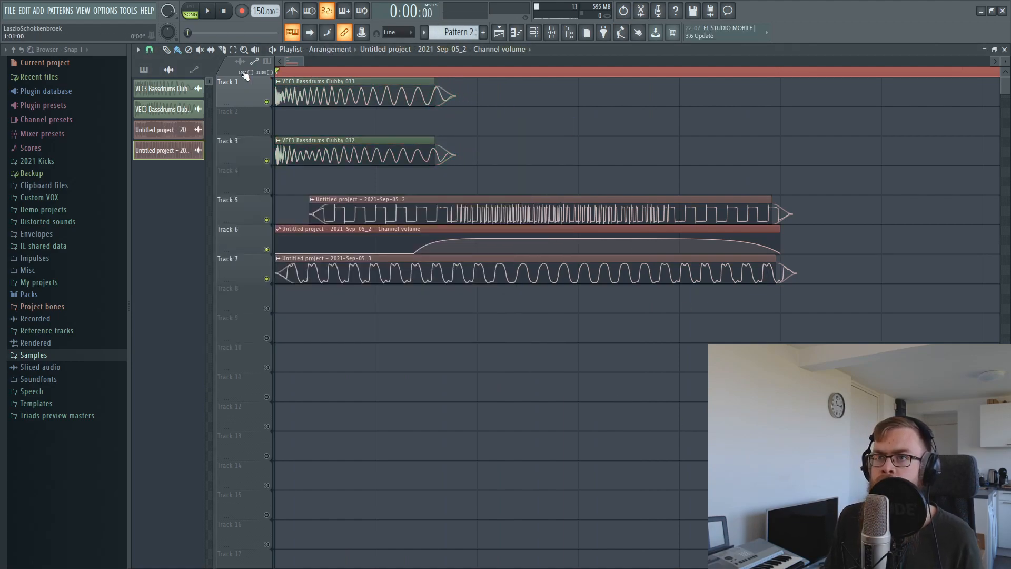
Record the kick with the shortened bassdrums in Edison and inspect its waveform
{"action": "left_click", "coordinate": [659, 10]}
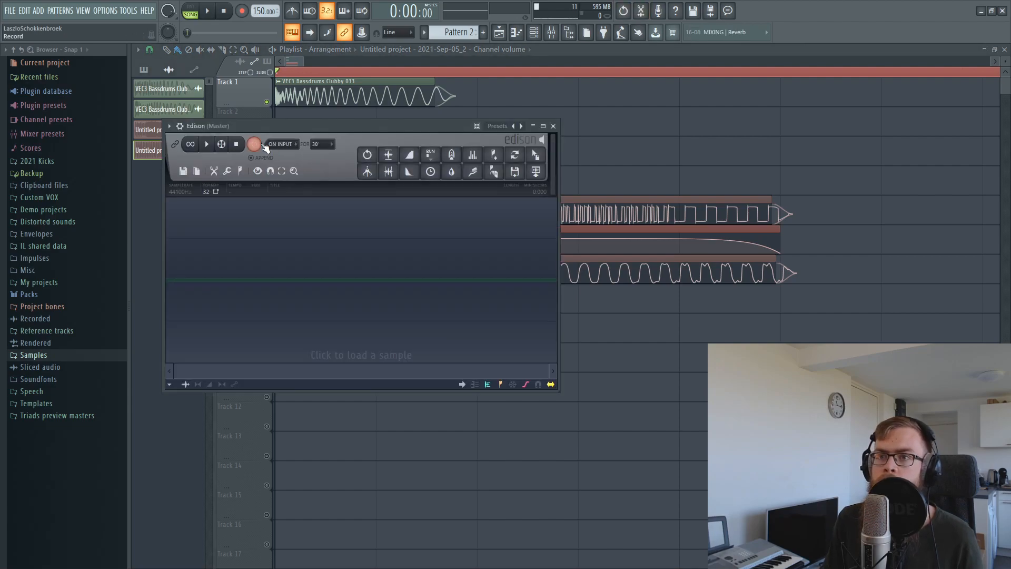
{"action": "left_click", "coordinate": [207, 11]}
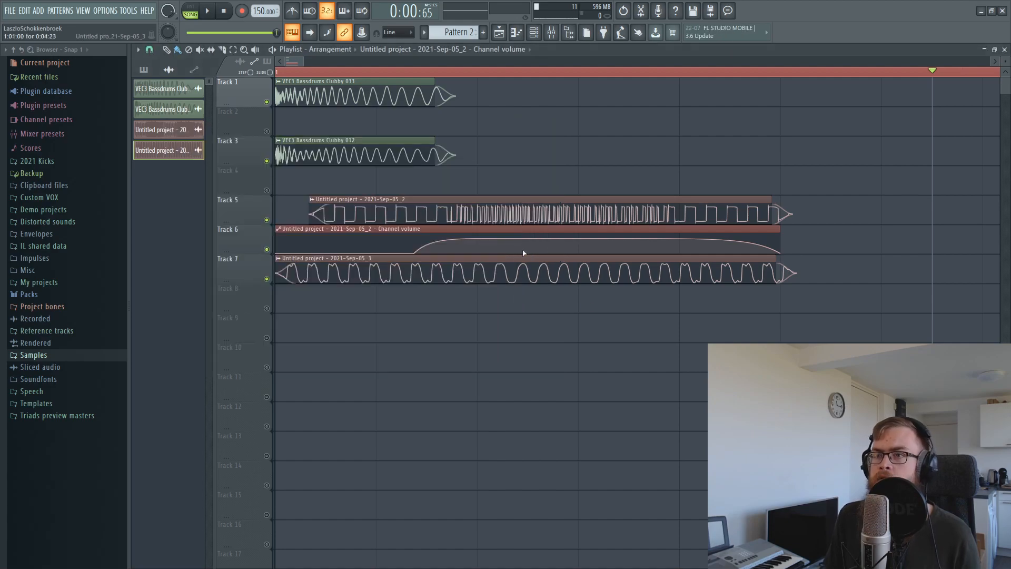
Lengthen both bassdrum clips to about 1:02:17 and move the start of Track 6's volume rise to their end
{"action": "left_click_drag", "start_coordinate": [428, 156], "coordinate": [456, 101]}
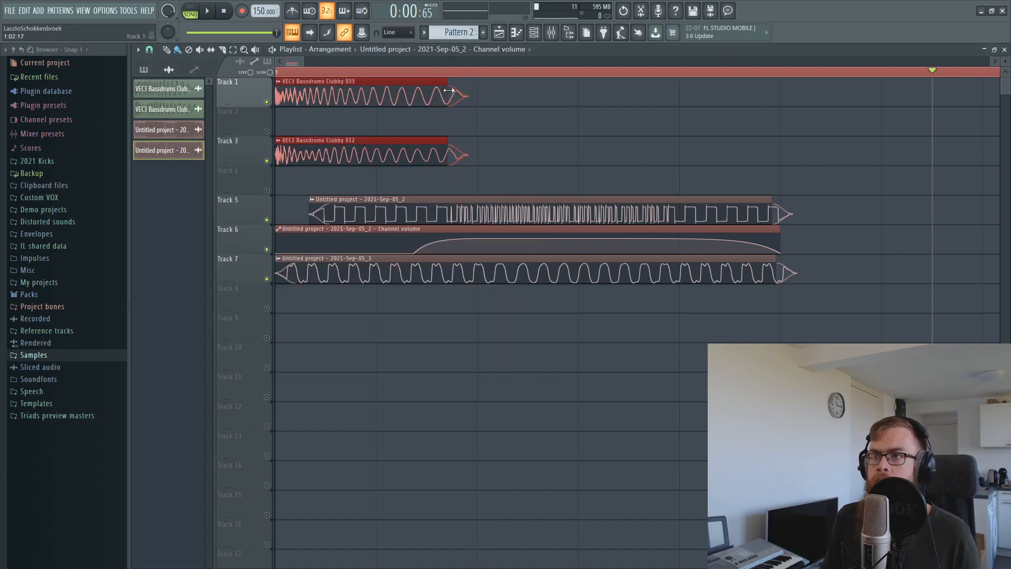
{"action": "left_click", "coordinate": [419, 254]}
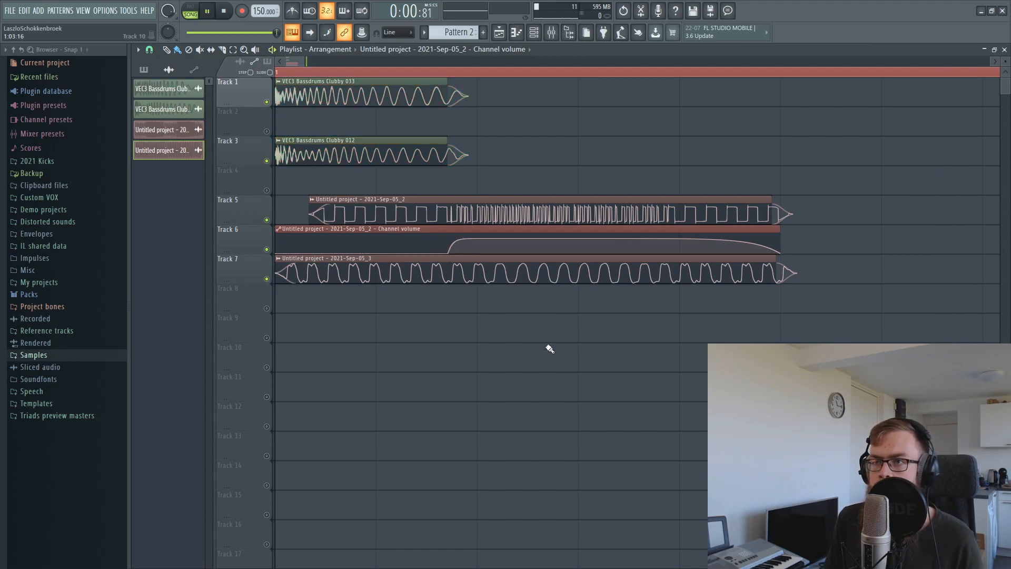
Limit the playlist's loop selection to the first bar and clear the old take from Edison
{"action": "left_click_drag", "start_coordinate": [681, 73], "coordinate": [6, 126]}
{"action": "left_click", "coordinate": [574, 326], "text": "ctrl"}
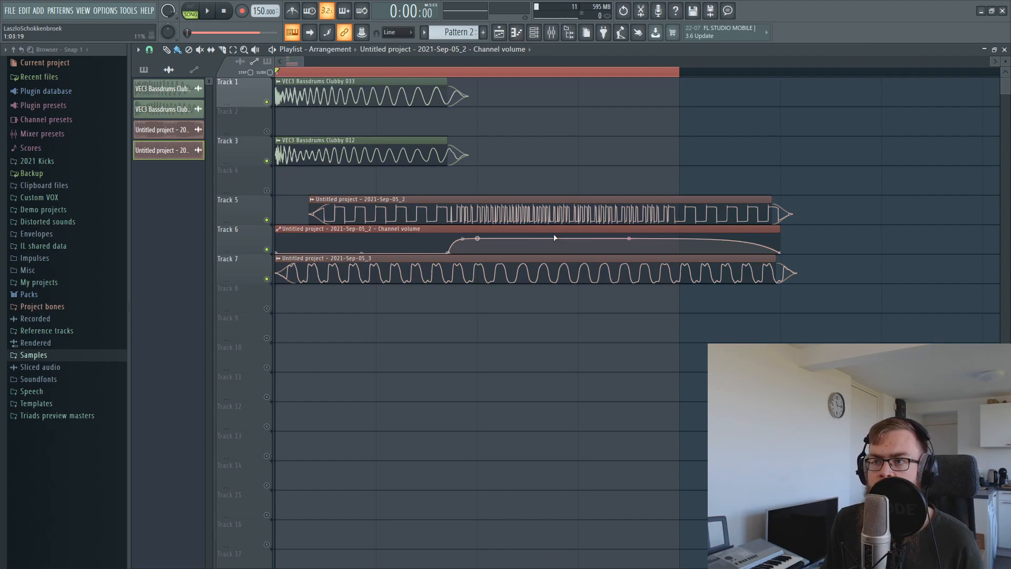
{"action": "left_click", "coordinate": [643, 12]}
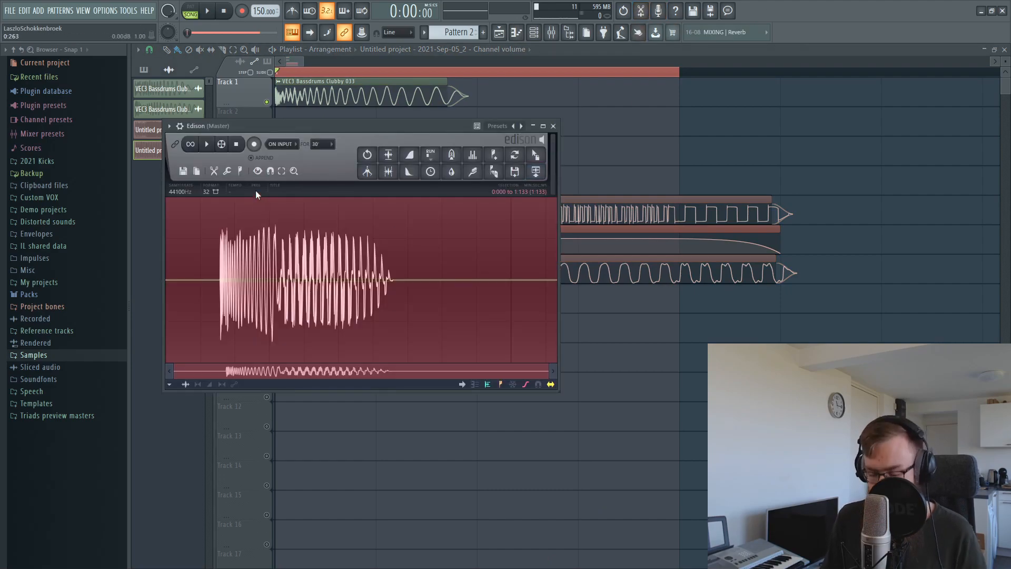
{"action": "key", "text": "Delete"}
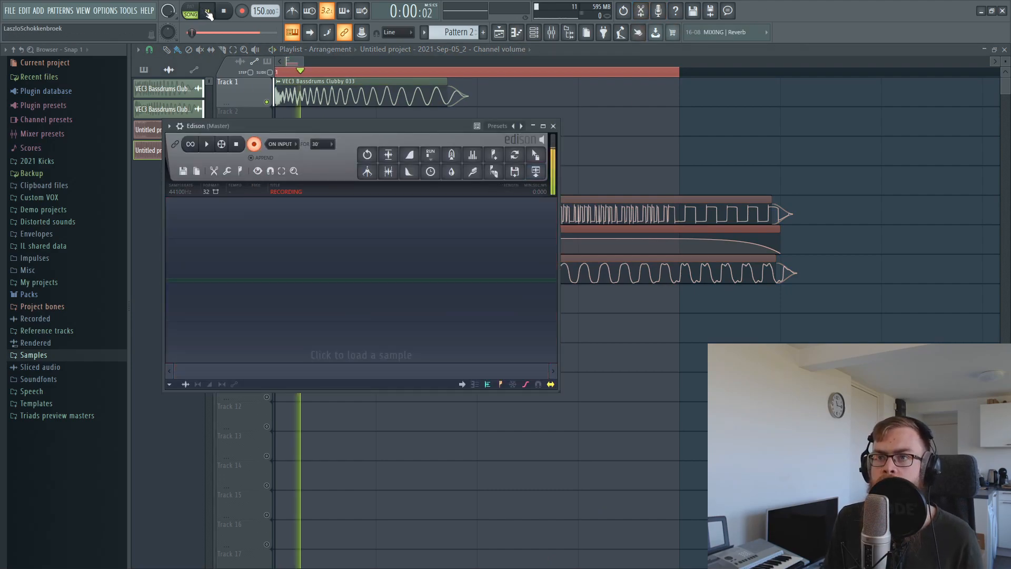
Record the one-bar kick loop in Edison, inspect its waveform, and discard the take
{"action": "left_click", "coordinate": [207, 11]}
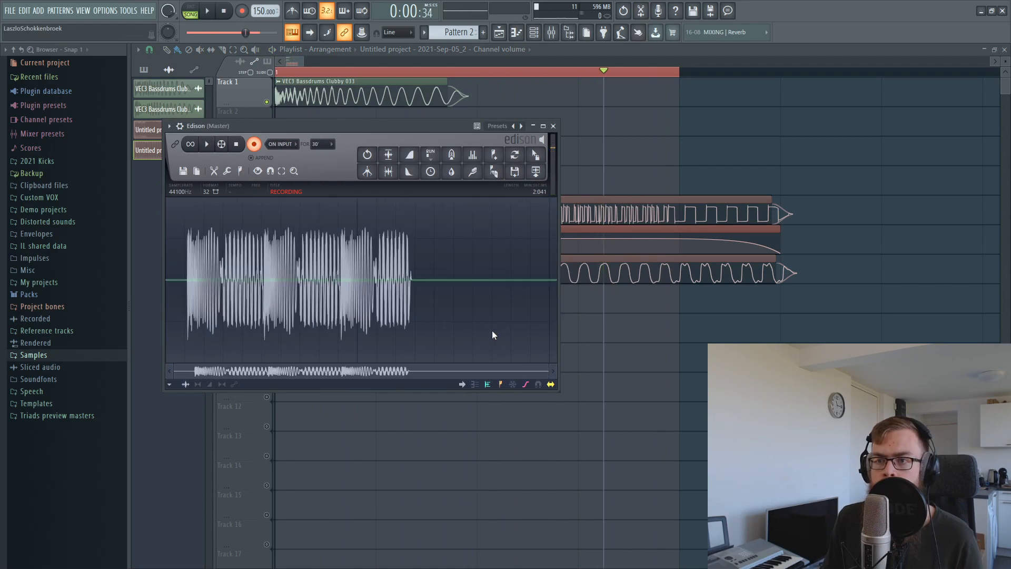
{"action": "key", "text": "ctrl+a"}
{"action": "key", "text": "Delete"}
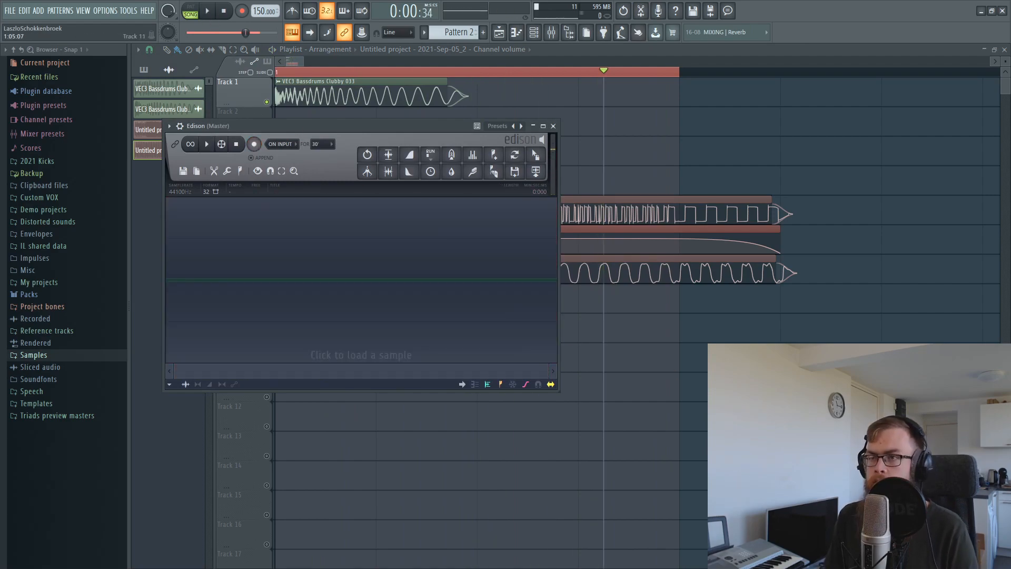
{"action": "left_click", "coordinate": [552, 125]}
Lengthen both bassdrum clips to about 1:02:18 and move the start of Track 6's volume rise to about 1:02:15
{"action": "left_click", "coordinate": [300, 73]}
{"action": "key", "text": "space"}
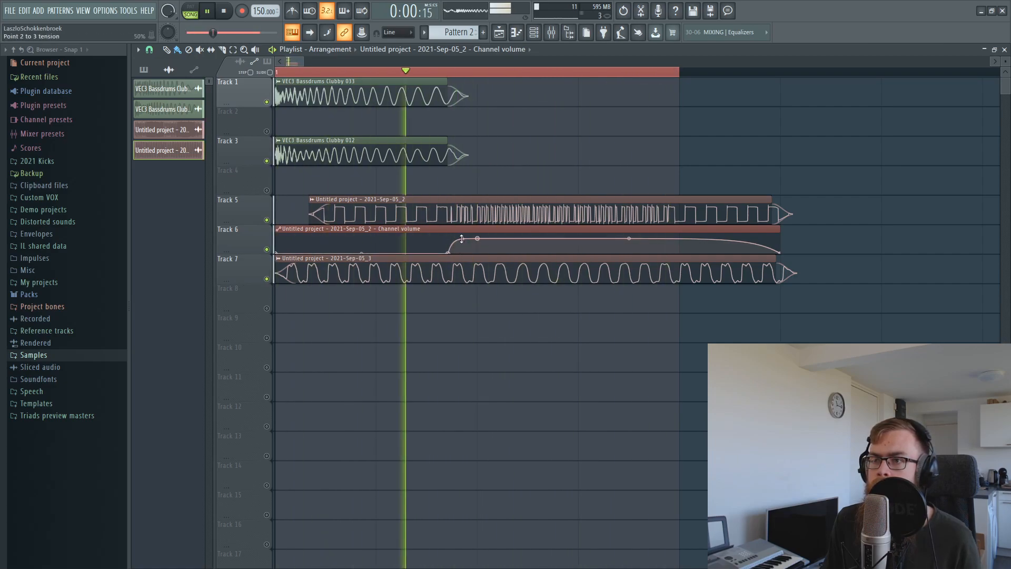
{"action": "left_click_drag", "start_coordinate": [435, 168], "coordinate": [448, 80]}
{"action": "left_click_drag", "start_coordinate": [448, 253], "coordinate": [456, 256]}
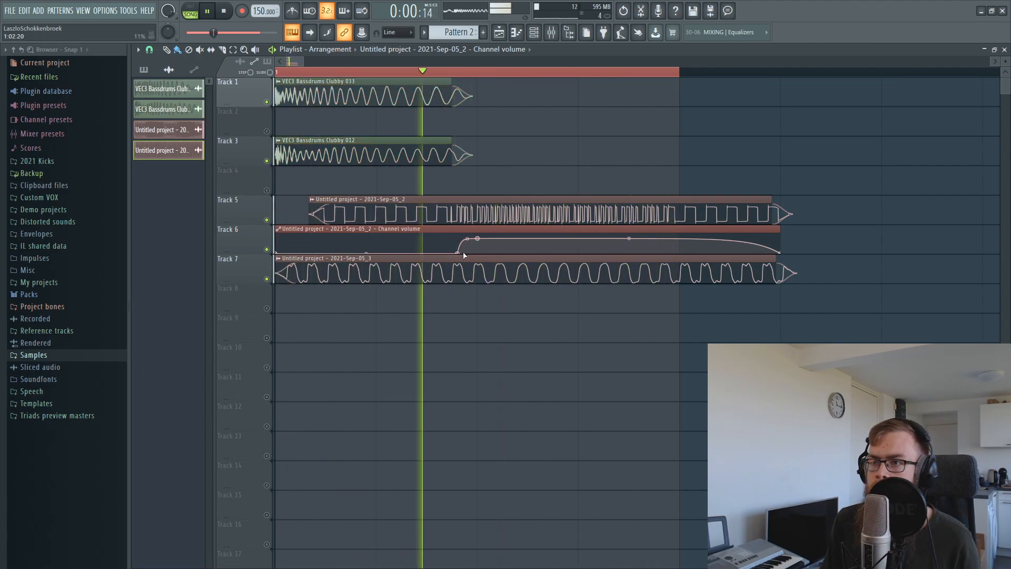
{"action": "left_click_drag", "start_coordinate": [456, 254], "coordinate": [437, 255]}
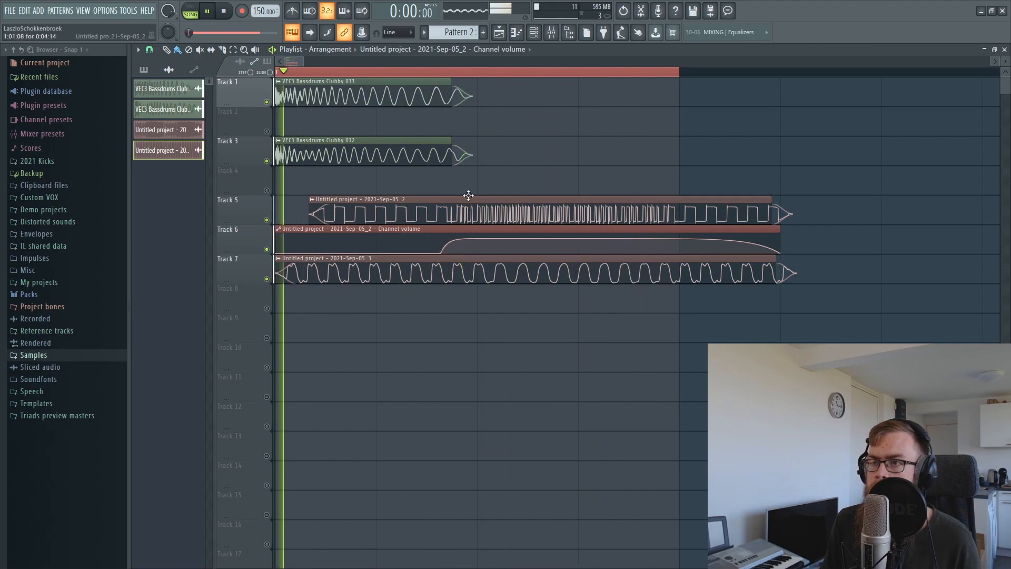
Try both bassdrum clips shortened to about 1:02:16 during playback and restore their length to about 1:02:18
{"action": "mouse_move", "coordinate": [488, 164]}
{"action": "left_mouse_down"}
{"action": "mouse_move", "coordinate": [449, 79]}
{"action": "mouse_move", "coordinate": [441, 83]}
{"action": "left_mouse_up"}
{"action": "key", "text": "space"}
{"action": "key", "text": "space"}
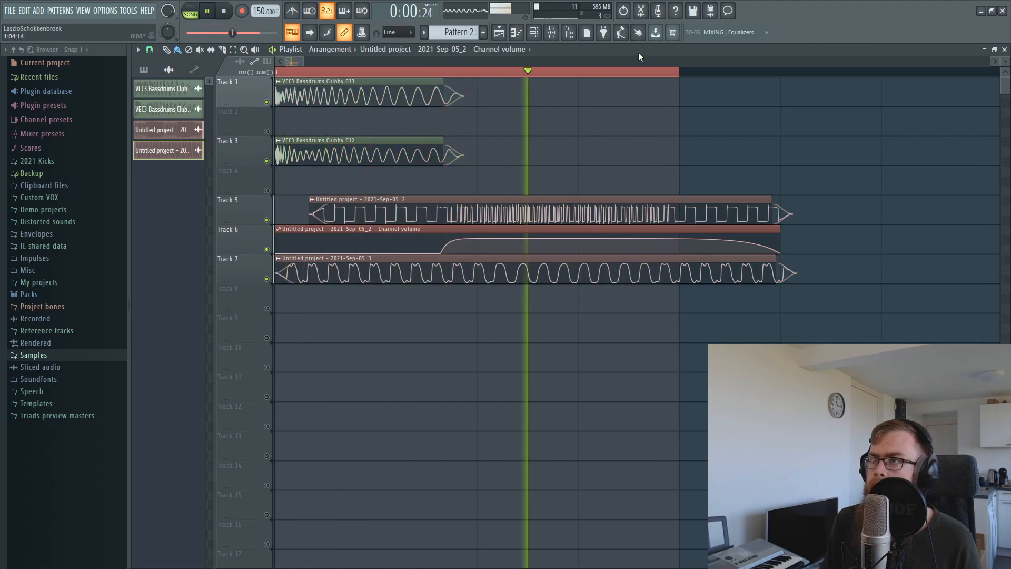
{"action": "left_click_drag", "start_coordinate": [359, 179], "coordinate": [447, 86]}
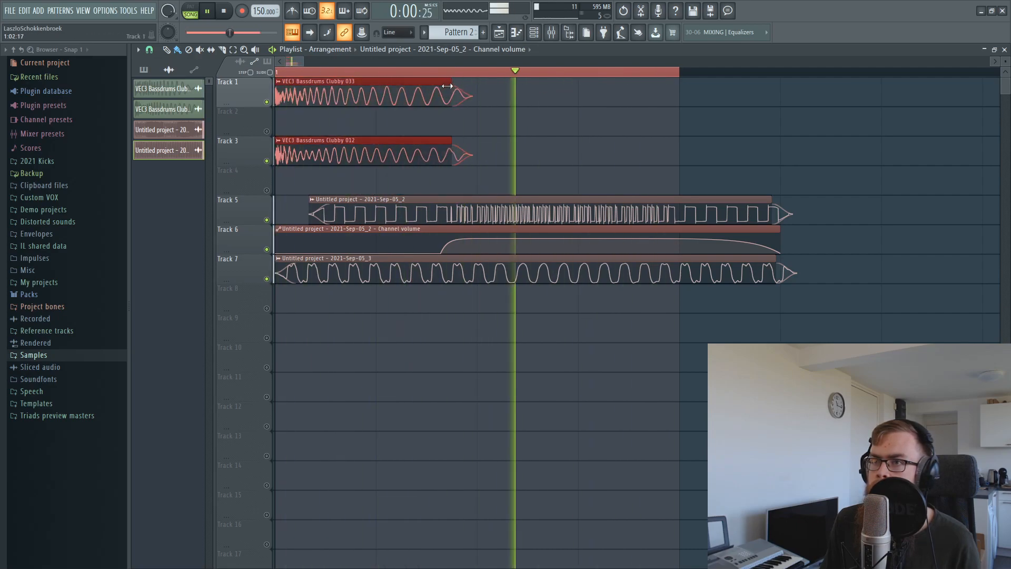
{"action": "key", "text": "space"}
Load Fruity Balance into the second effect slot of mixer Insert 5, after Misstortion 2
{"action": "key", "text": "F9"}
{"action": "left_click", "coordinate": [294, 226]}
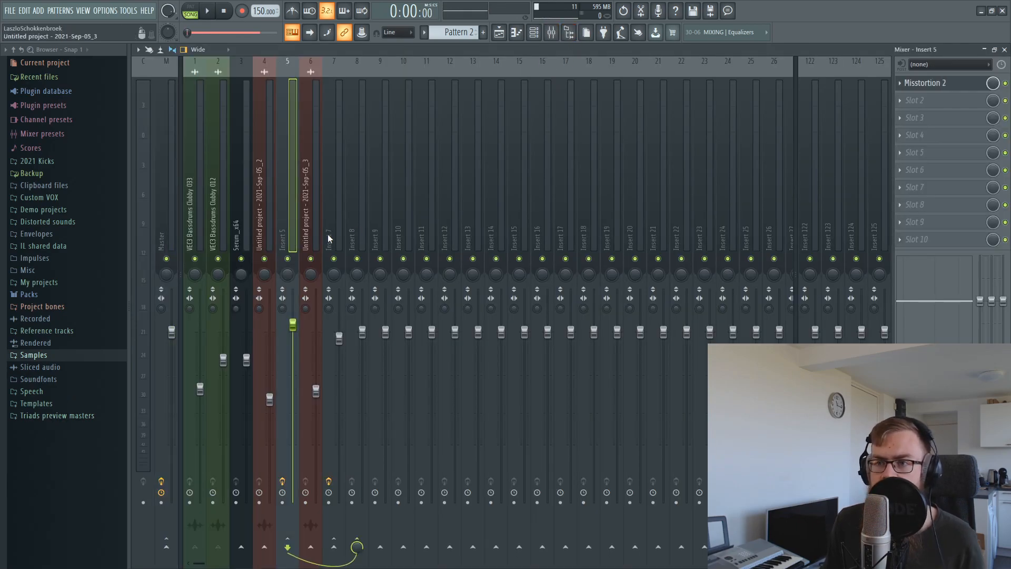
{"action": "left_click", "coordinate": [934, 103]}
{"action": "left_click", "coordinate": [934, 103]}
{"action": "left_click", "coordinate": [934, 99]}
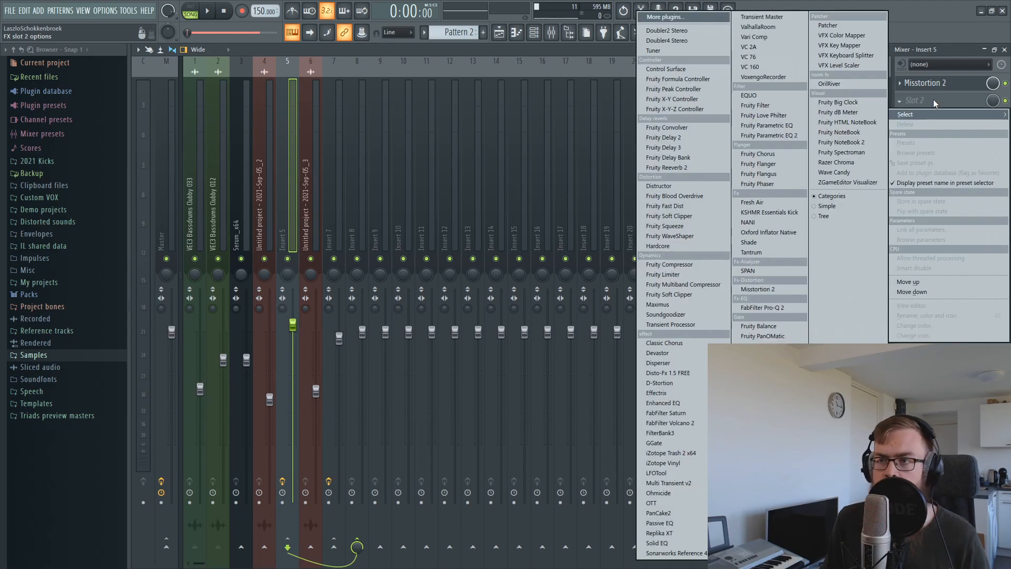
{"action": "left_click", "coordinate": [759, 326]}
Create an automation clip for the Fruity Balance volume and return to the playlist
{"action": "right_click", "coordinate": [305, 213]}
{"action": "left_click", "coordinate": [357, 298]}
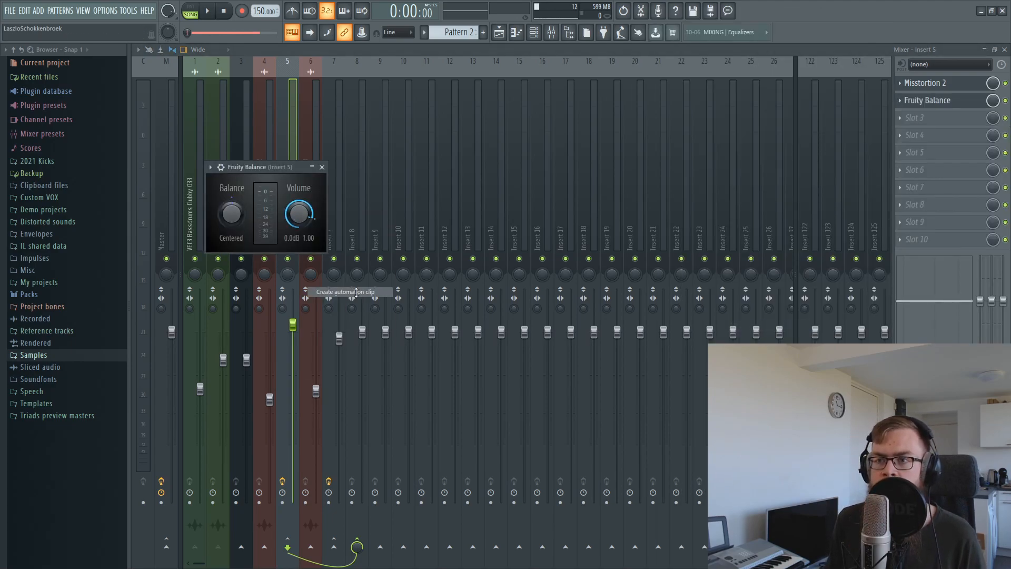
{"action": "left_click", "coordinate": [499, 32]}
{"action": "left_click", "coordinate": [266, 131]}
{"action": "left_click_drag", "start_coordinate": [430, 195], "coordinate": [443, 91]}
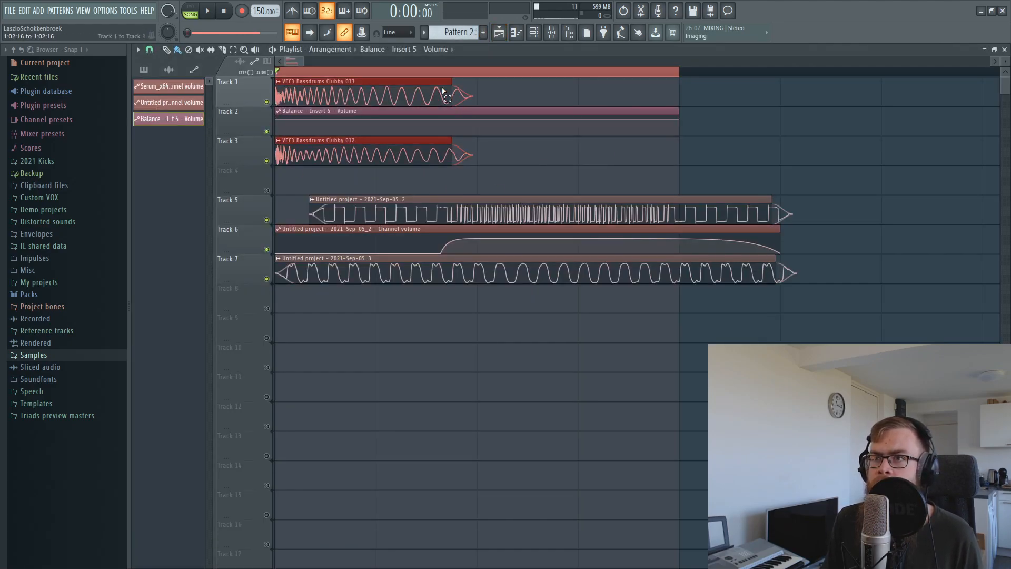
{"action": "left_click", "coordinate": [431, 92]}
Add a low point at 1:03:00 to the Balance volume automation on Track 2
{"action": "right_click", "coordinate": [486, 133]}
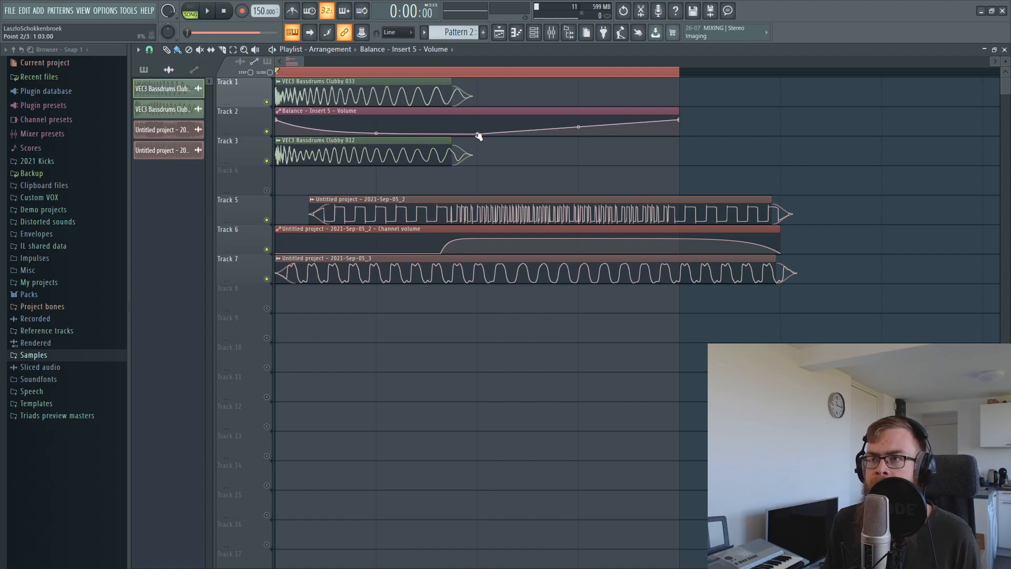
{"action": "right_click", "coordinate": [455, 124]}
{"action": "right_click", "coordinate": [476, 126]}
{"action": "left_click", "coordinate": [485, 139]}
Set the playlist snap to 1/4 step and add a Balance automation point at 1:02:18 to start the volume drop there
{"action": "left_click", "coordinate": [149, 49]}
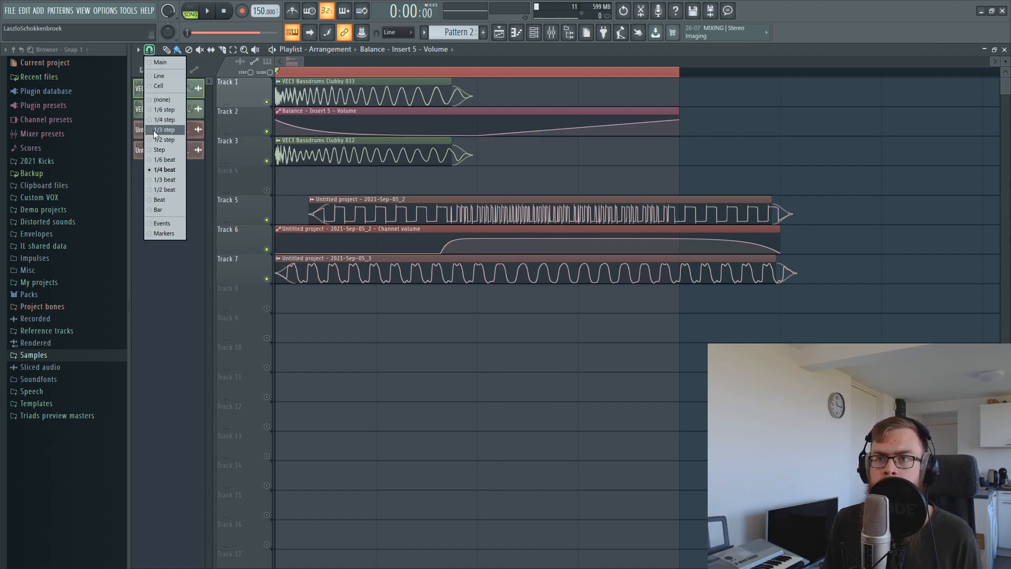
{"action": "left_click", "coordinate": [158, 121]}
{"action": "right_click", "coordinate": [435, 120]}
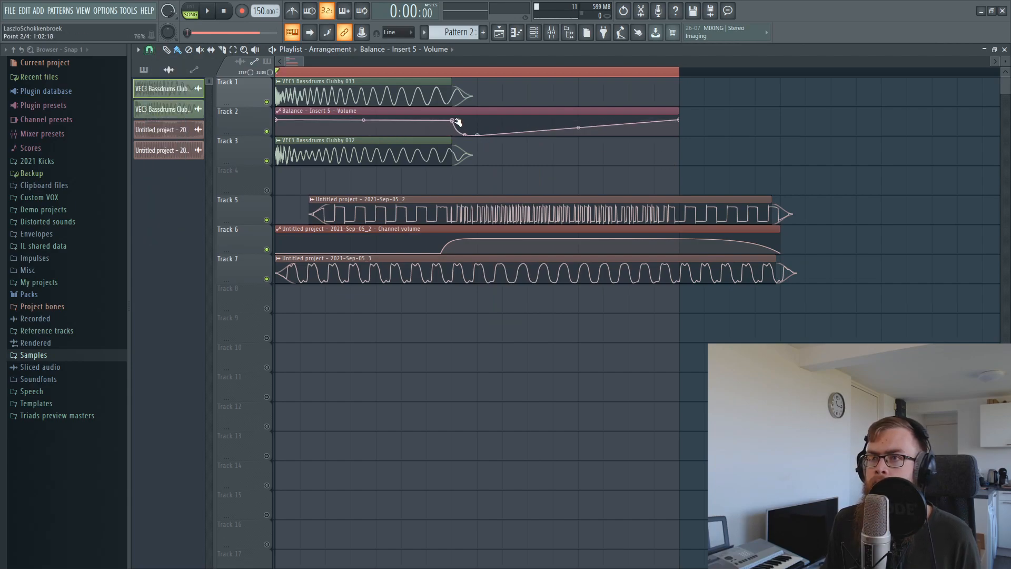
{"action": "right_click", "coordinate": [454, 121]}
{"action": "left_click", "coordinate": [527, 220]}
{"action": "right_click", "coordinate": [682, 121]}
{"action": "right_click", "coordinate": [452, 121]}
Lengthen both bassdrum clips to about 1:02:21 and curve the drop in Track 2's Balance automation, checking it in playback
{"action": "left_click", "coordinate": [501, 297]}
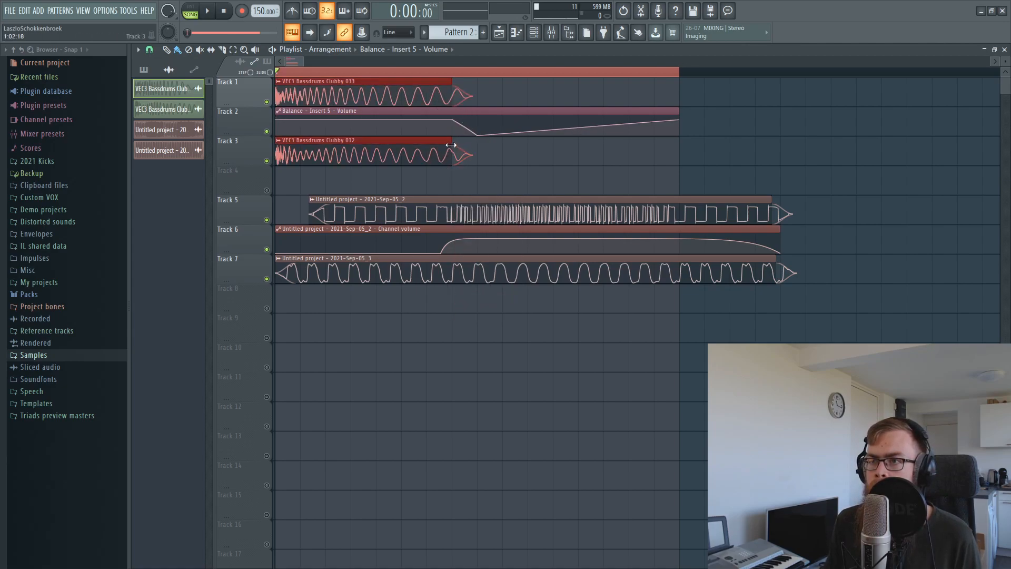
{"action": "key", "text": "space"}
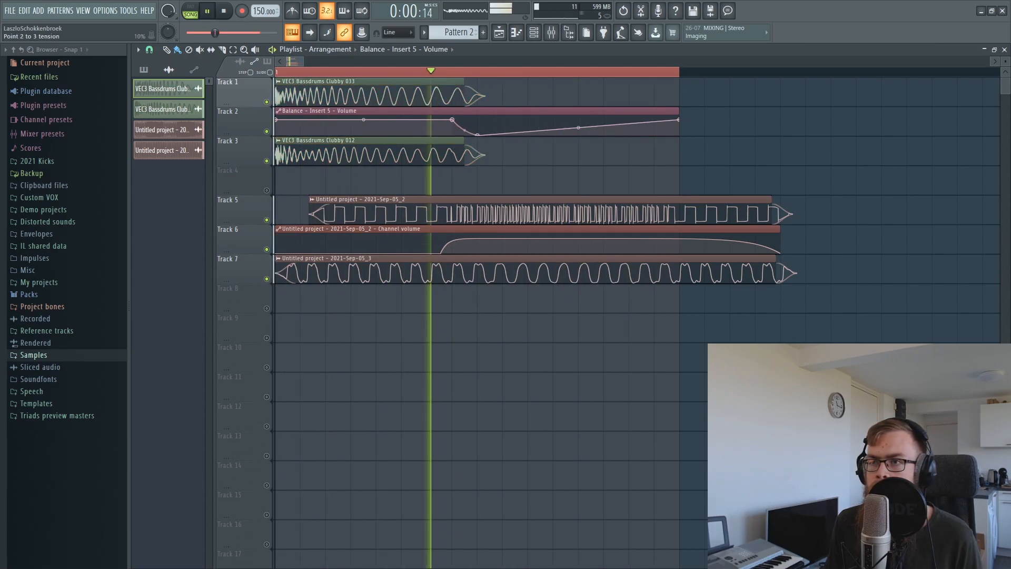
{"action": "key", "text": "space"}
Record the kick with the Balance volume dip in Edison, inspect its waveform, and clear the take
{"action": "left_click", "coordinate": [642, 14]}
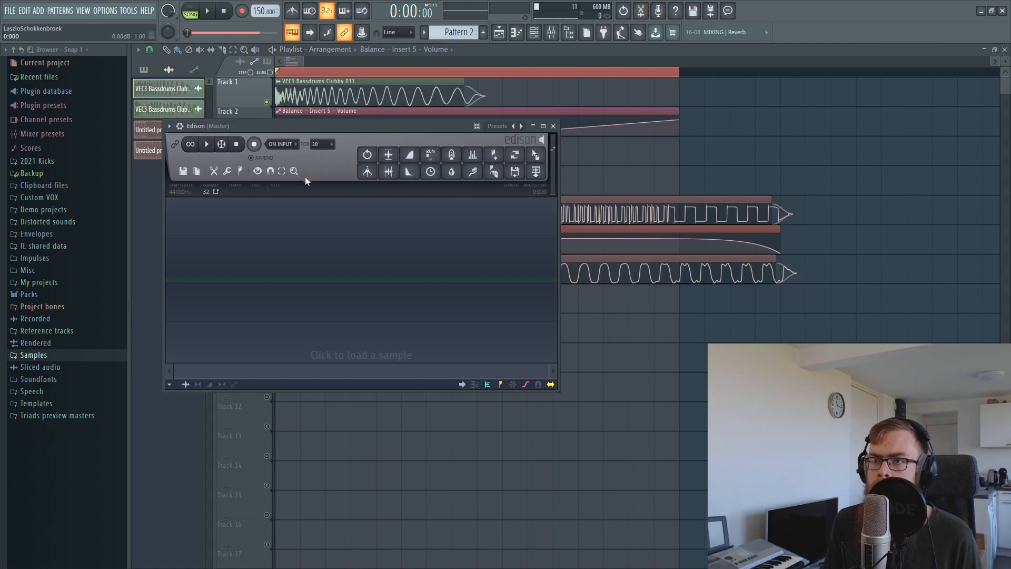
{"action": "left_click", "coordinate": [208, 13]}
{"action": "key", "text": "space"}
{"action": "key", "text": "space"}
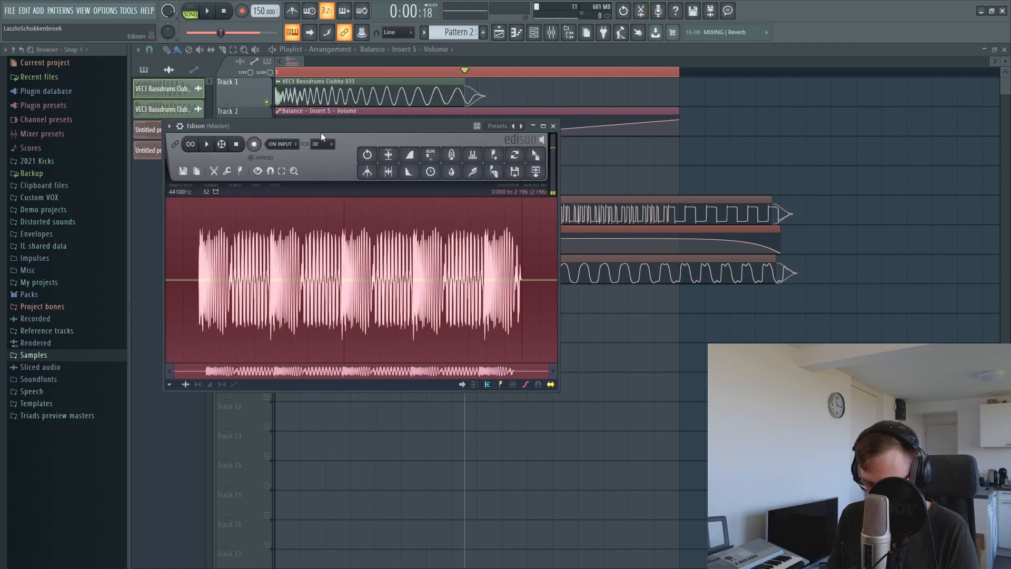
{"action": "key", "text": "Delete"}
{"action": "left_click", "coordinate": [553, 126]}
Audition the looped kick with the longer bassdrums and pick out the tail clips on Tracks 7 and 5
{"action": "key", "text": "space"}
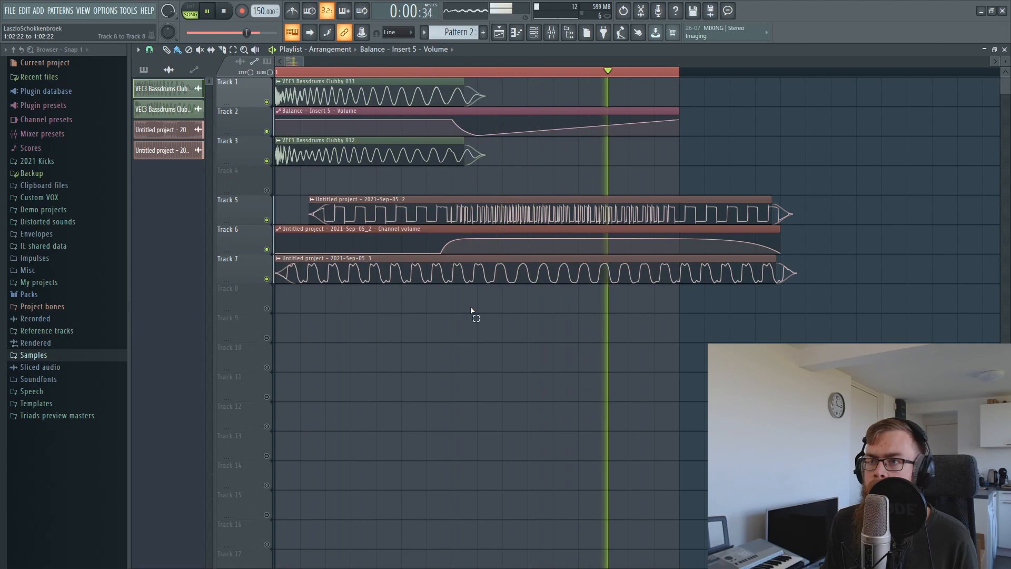
{"action": "mouse_move", "coordinate": [478, 263]}
{"action": "left_mouse_down"}
{"action": "mouse_move", "coordinate": [467, 136]}
{"action": "mouse_move", "coordinate": [467, 261]}
{"action": "left_mouse_up"}
{"action": "key", "text": "space"}
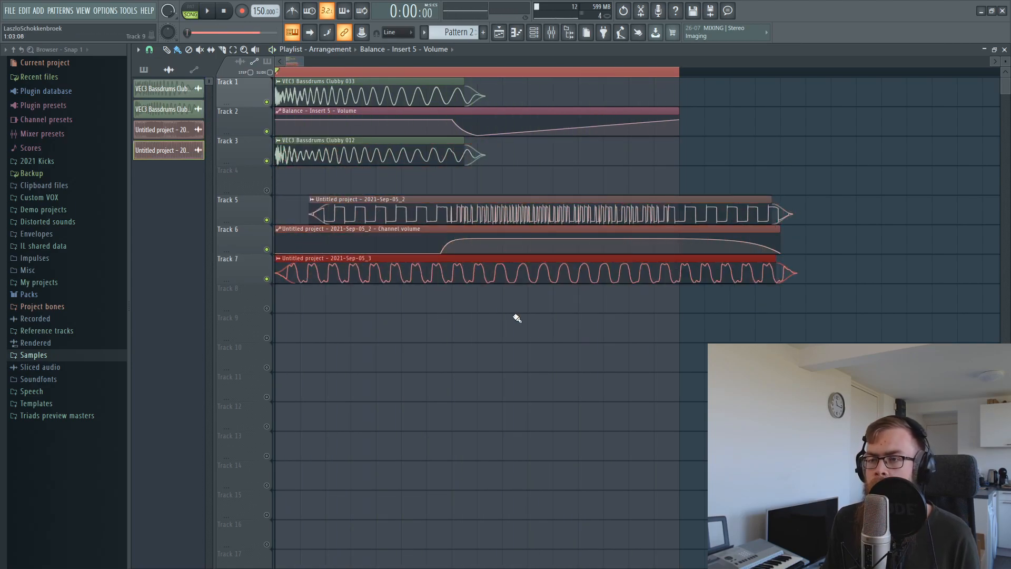
{"action": "left_click", "coordinate": [460, 211]}
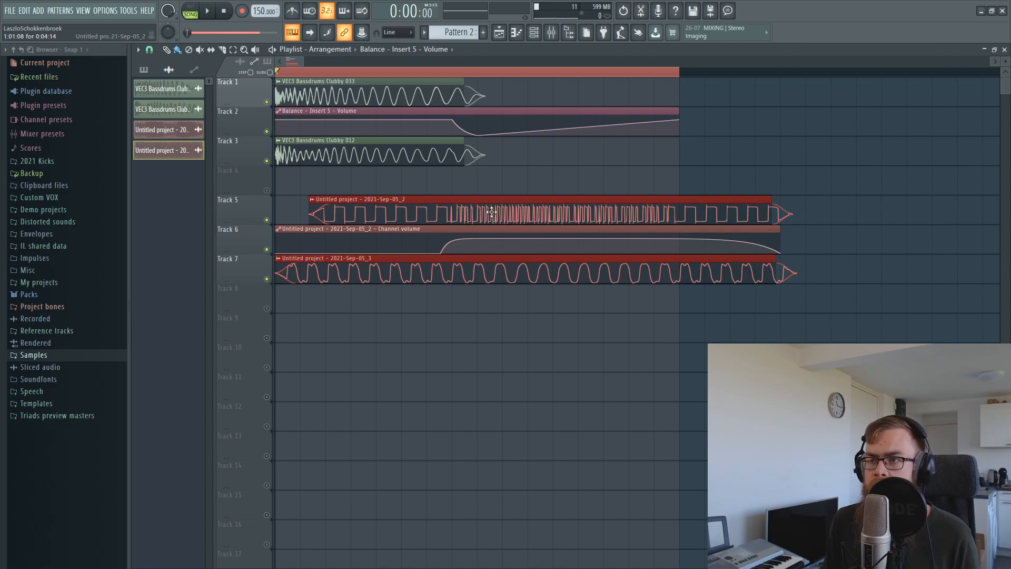
{"action": "left_click", "coordinate": [599, 366]}
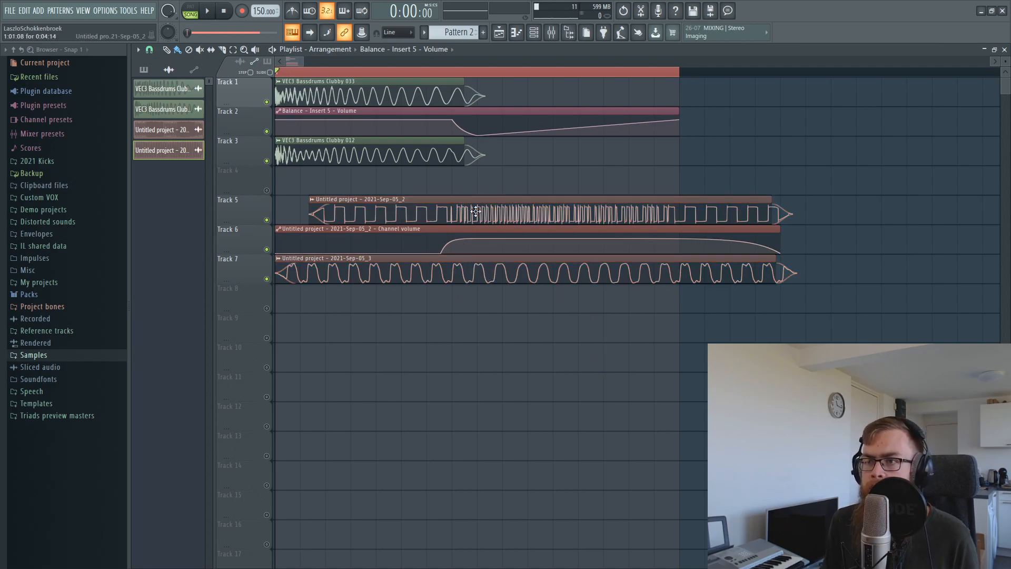
Shift the tails later during playback, starting Track 7's clip at 1:01:04 and Track 5's at about 1:01:10
{"action": "scroll", "coordinate": [498, 218], "scroll_direction": "up", "scroll_amount": 1}
{"action": "left_click_drag", "start_coordinate": [465, 199], "coordinate": [478, 198]}
{"action": "key", "text": "space"}
{"action": "scroll", "coordinate": [482, 198], "scroll_direction": "down", "scroll_amount": 1}
{"action": "scroll", "coordinate": [474, 258], "scroll_direction": "down", "scroll_amount": 3}
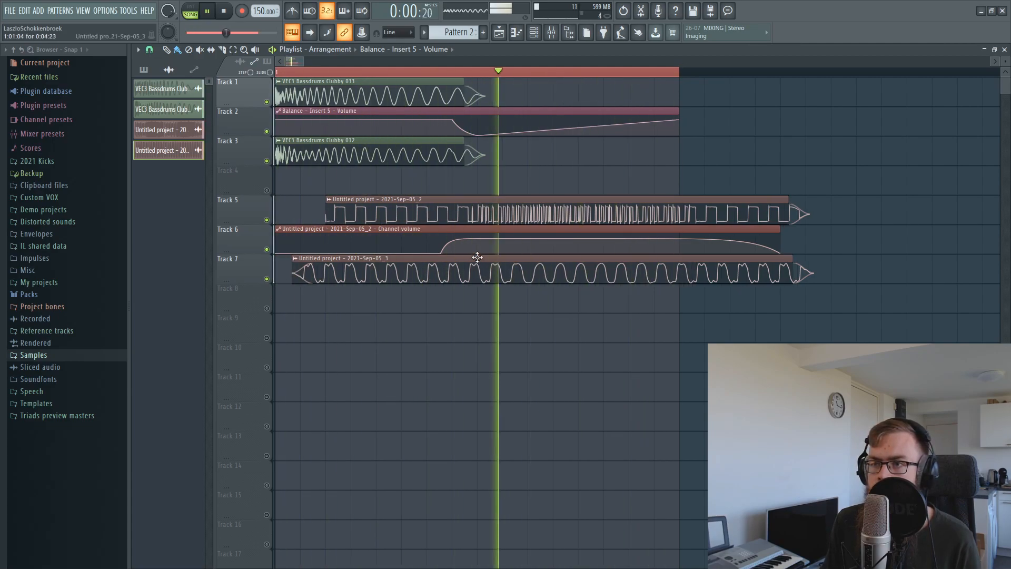
{"action": "scroll", "coordinate": [503, 216], "scroll_direction": "up", "scroll_amount": 2}
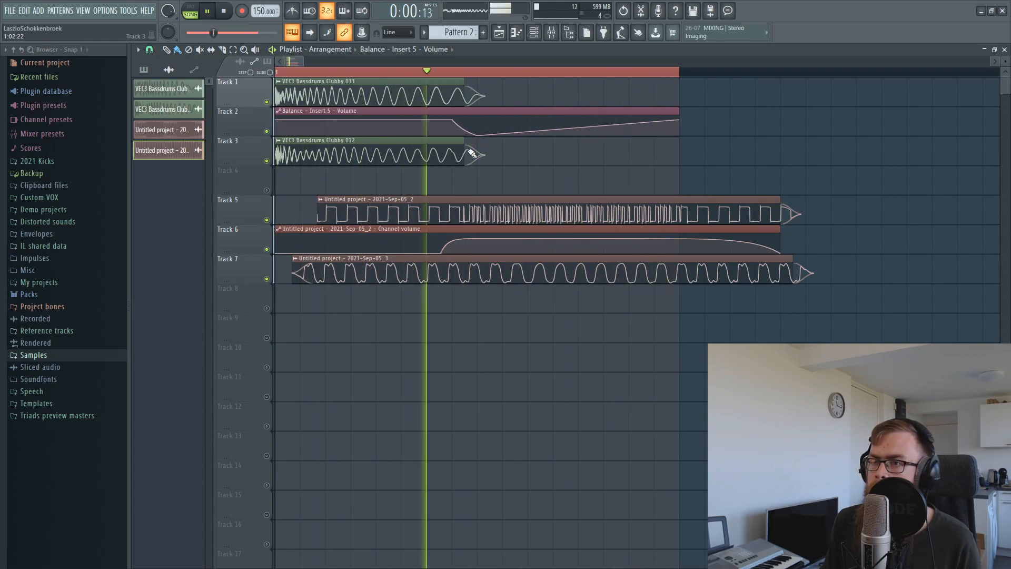
{"action": "key", "text": "space"}
Record the kick with the shifted tails in Edison, check its waveform, and close the editor
{"action": "left_click", "coordinate": [640, 10]}
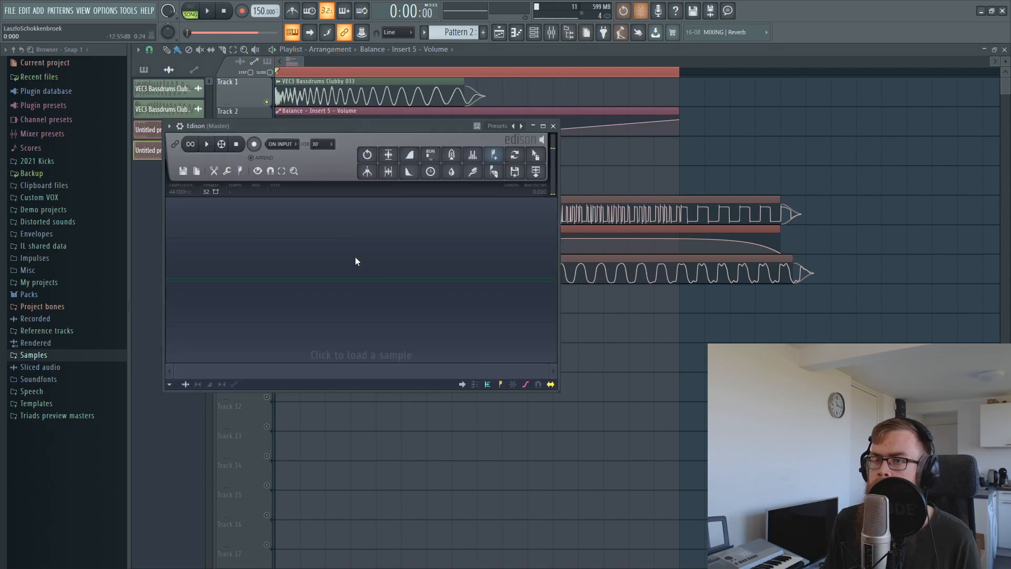
{"action": "left_click", "coordinate": [213, 9]}
{"action": "left_click", "coordinate": [213, 8]}
{"action": "left_click", "coordinate": [236, 143]}
{"action": "key", "text": "Escape"}
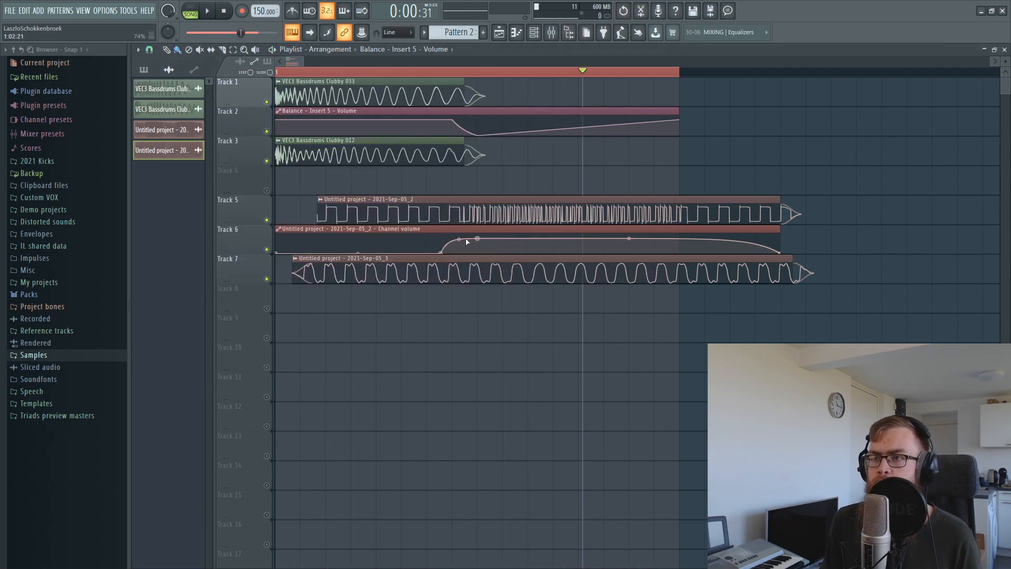
Overlay Track 7's tail clip on Track 3's bassdrum to compare how their waveforms line up
{"action": "left_click", "coordinate": [451, 270]}
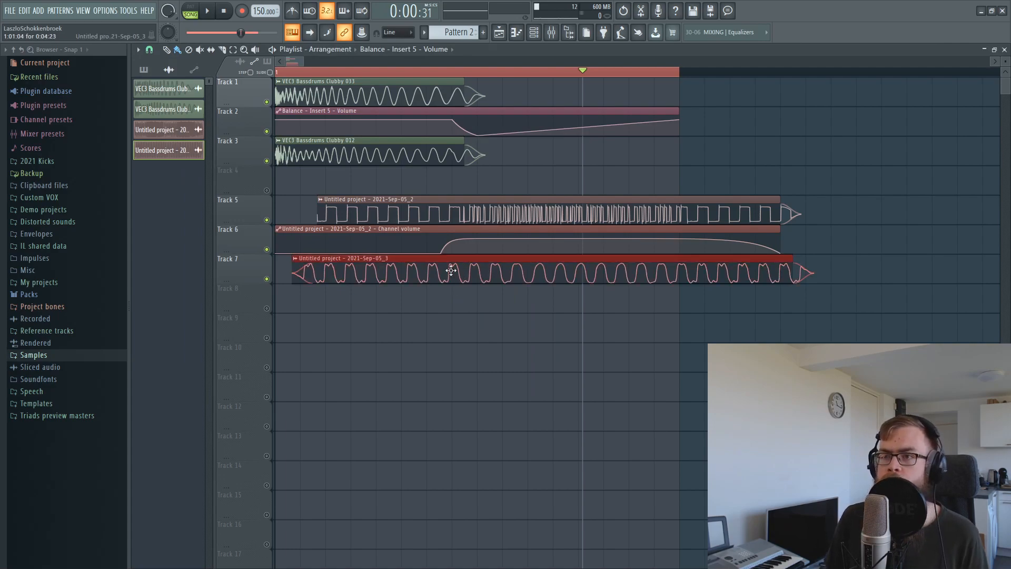
{"action": "key", "text": "shift+Up"}
{"action": "key", "text": "shift+Up"}
{"action": "key", "text": "shift+Up"}
{"action": "key", "text": "shift+Up"}
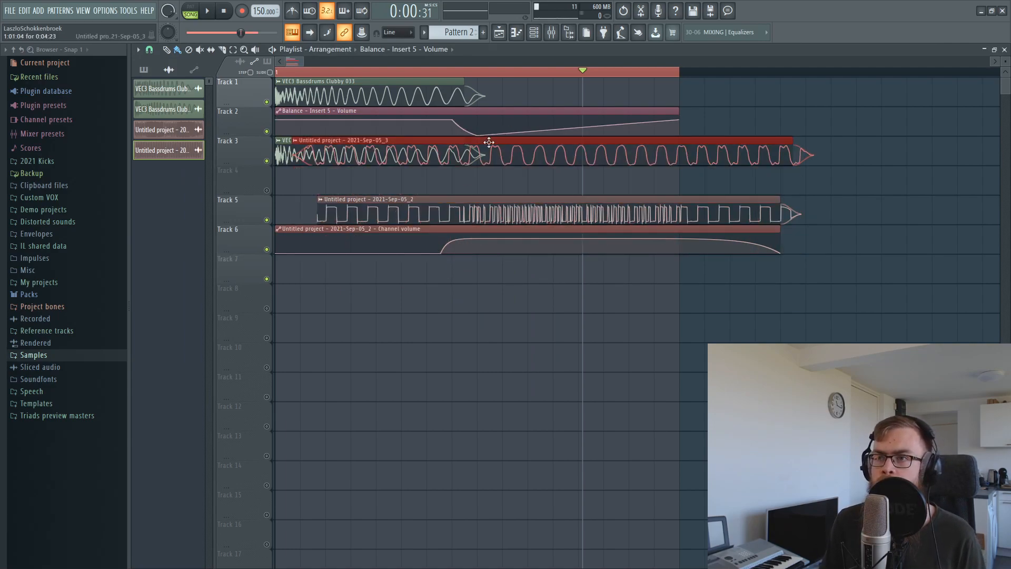
{"action": "left_click_drag", "start_coordinate": [476, 170], "coordinate": [477, 141]}
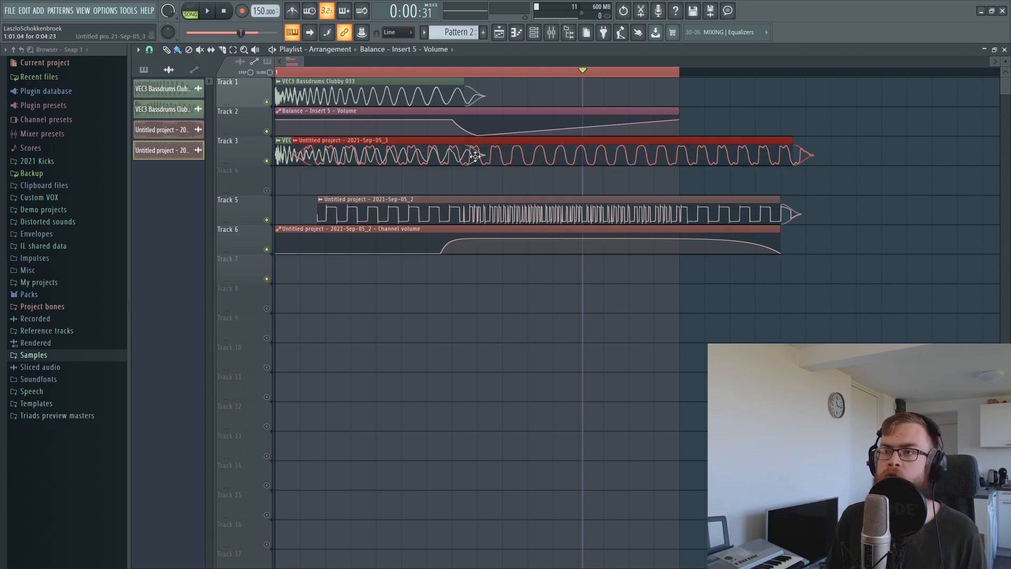
{"action": "left_click", "coordinate": [568, 190]}
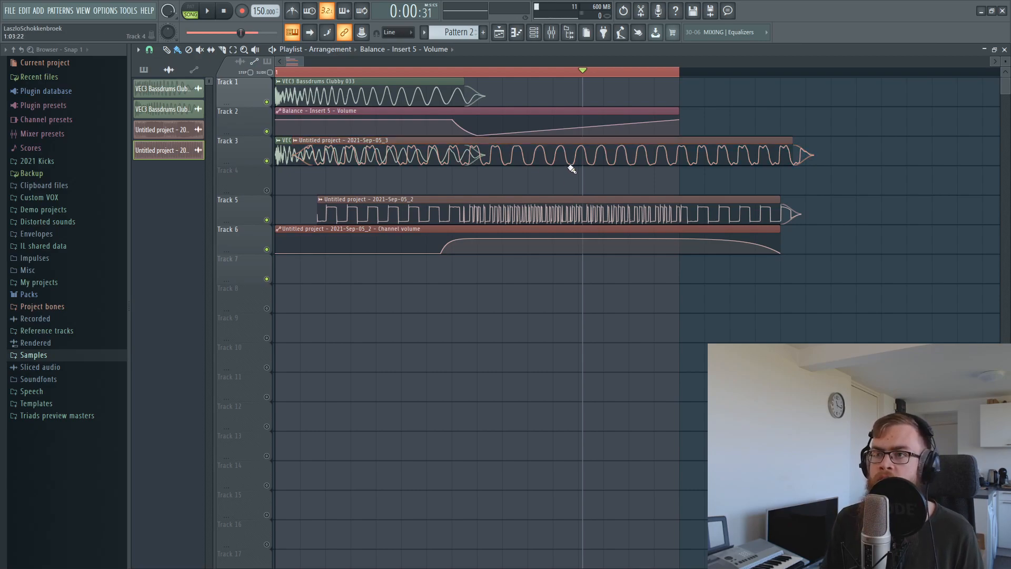
Move the overlaid tail clip from Track 3 back down to Track 7 and deselect it
{"action": "left_click", "coordinate": [531, 145]}
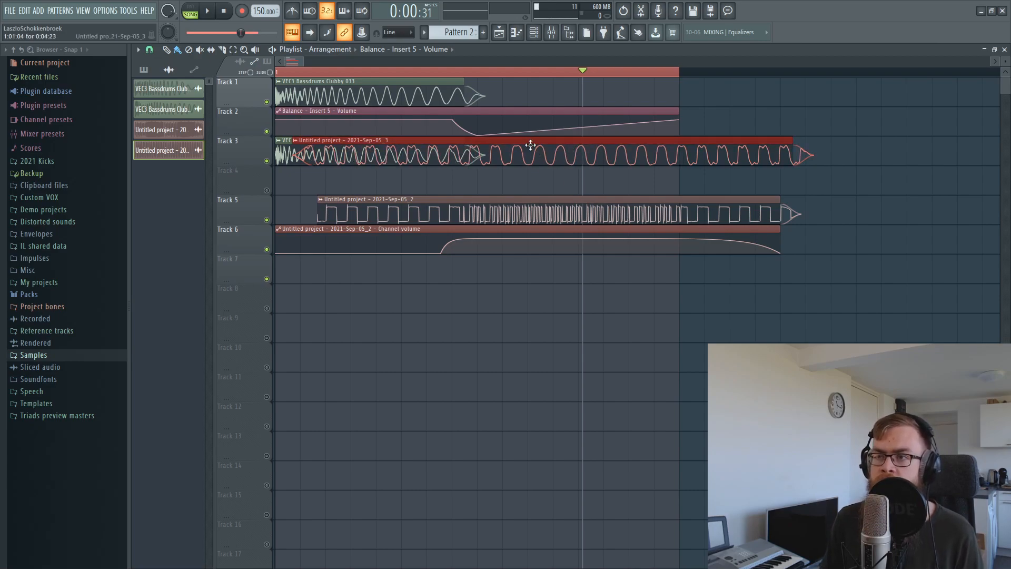
{"action": "key", "text": "shift+Down"}
{"action": "key", "text": "shift+Down"}
{"action": "key", "text": "shift+Down"}
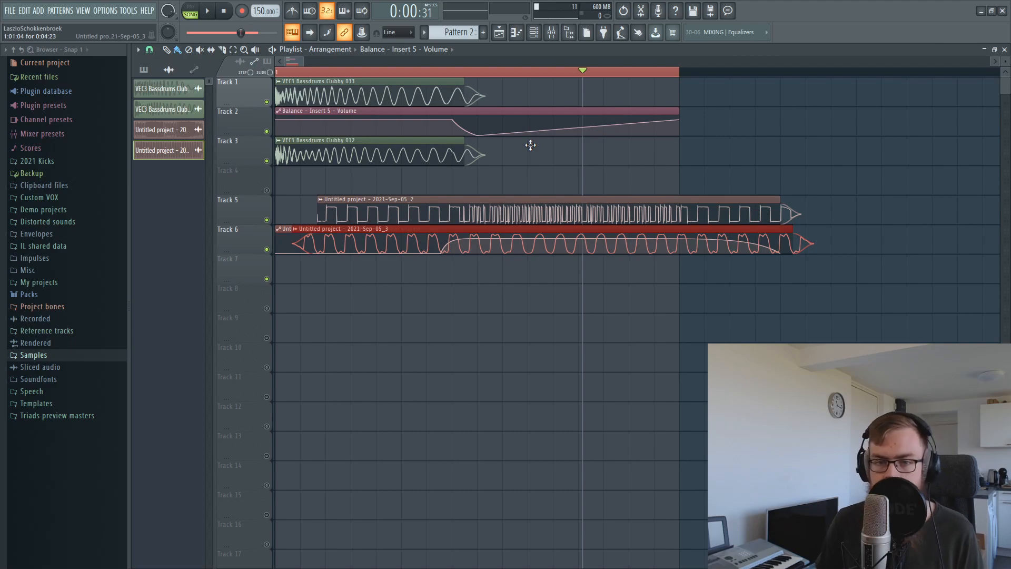
{"action": "key", "text": "shift+Down"}
{"action": "left_click", "coordinate": [481, 307]}
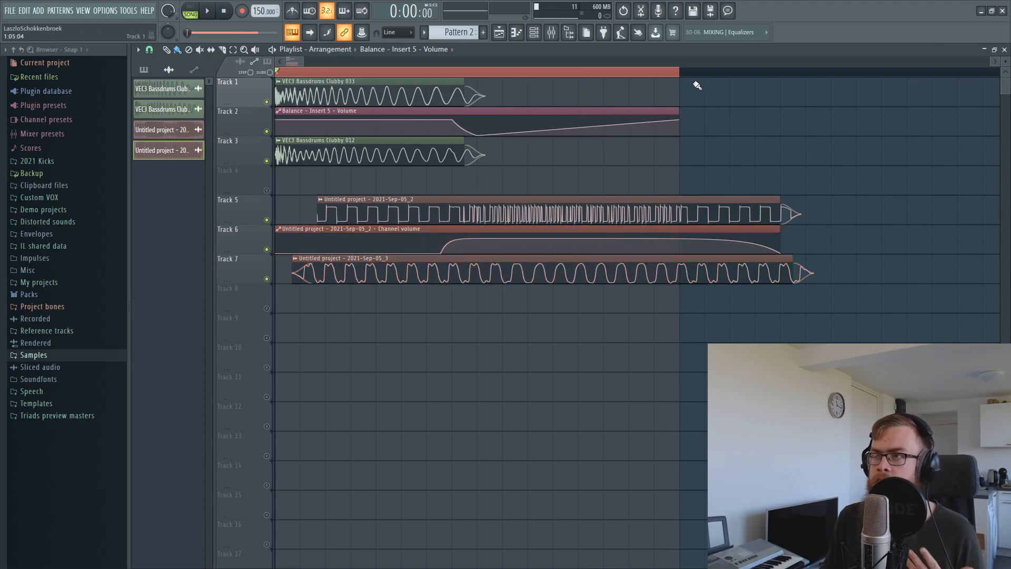
Examine the recorded kick's transition from bassdrum to tail in Edison, selecting sections of the waveform, and close the editor
{"action": "left_click", "coordinate": [641, 16]}
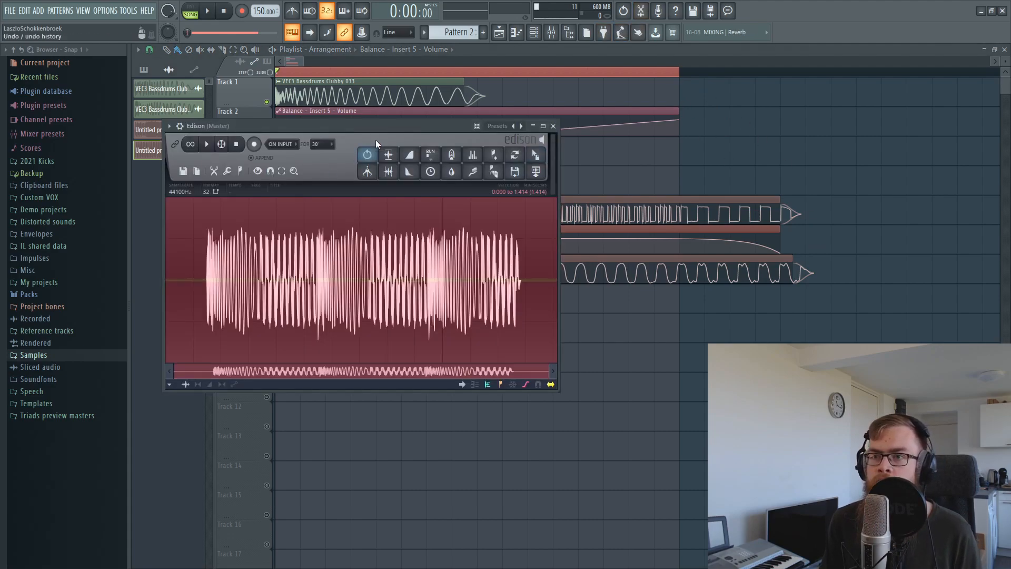
{"action": "scroll", "coordinate": [252, 288], "scroll_direction": "up", "scroll_amount": 5}
{"action": "scroll", "coordinate": [247, 288], "scroll_direction": "down", "scroll_amount": 4}
{"action": "left_click_drag", "start_coordinate": [190, 291], "coordinate": [329, 299]}
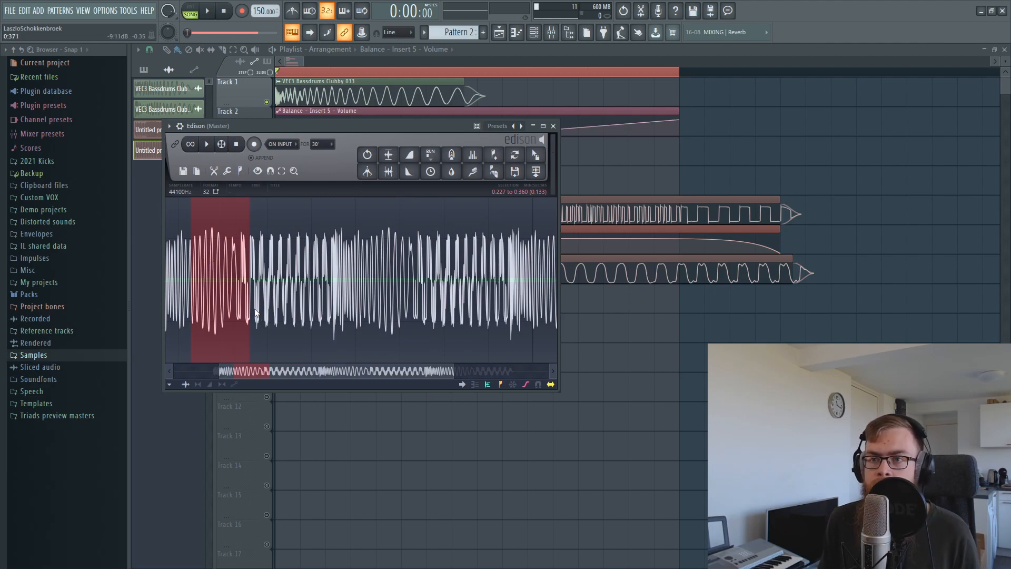
{"action": "scroll", "coordinate": [255, 309], "scroll_direction": "down", "scroll_amount": 2}
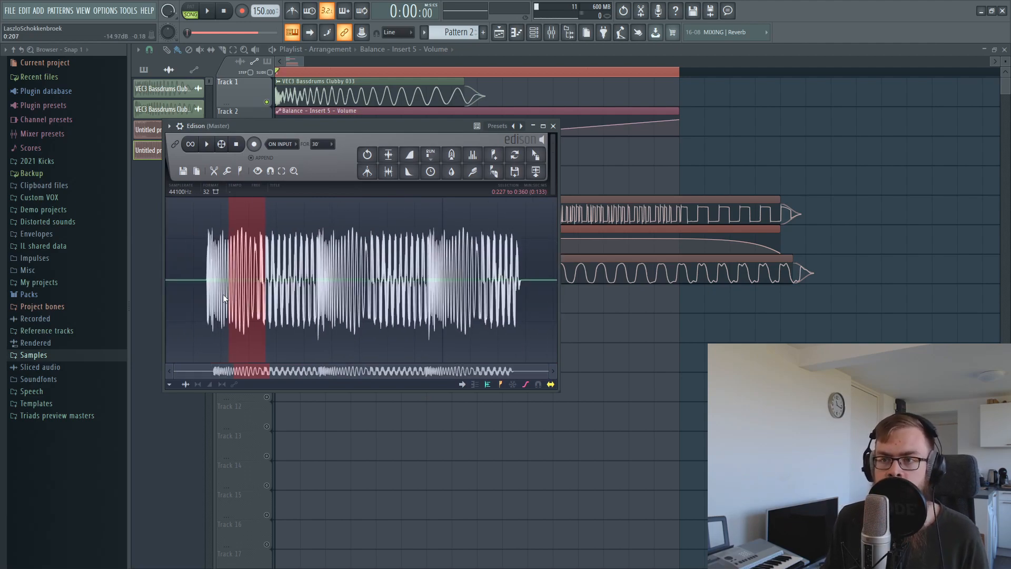
{"action": "scroll", "coordinate": [263, 296], "scroll_direction": "up", "scroll_amount": 4}
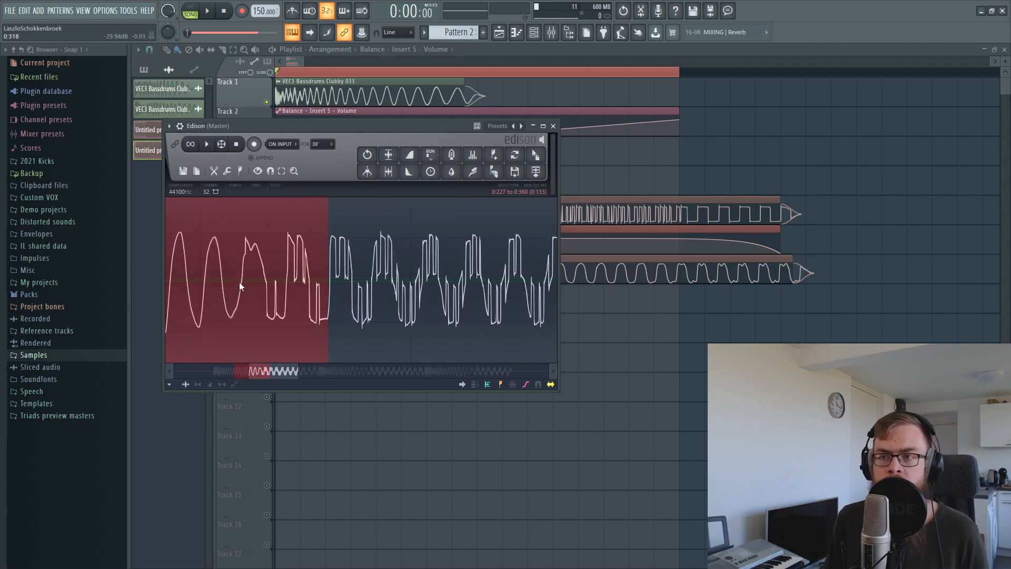
{"action": "scroll", "coordinate": [160, 268], "scroll_direction": "right", "scroll_amount": 2}
{"action": "left_click_drag", "start_coordinate": [217, 279], "coordinate": [397, 305]}
{"action": "left_click_drag", "start_coordinate": [397, 304], "coordinate": [428, 293]}
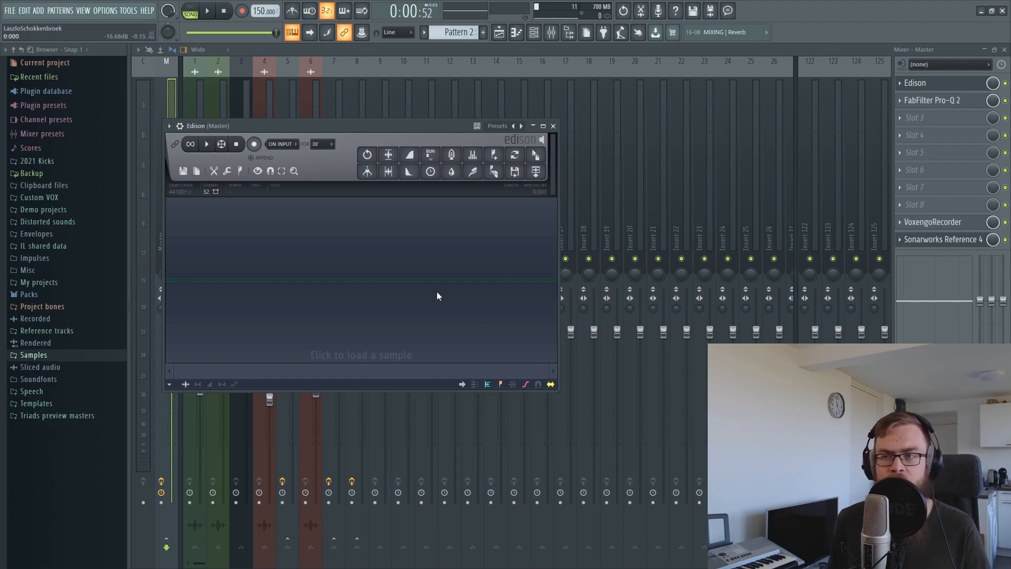
{"action": "key", "text": "Escape"}
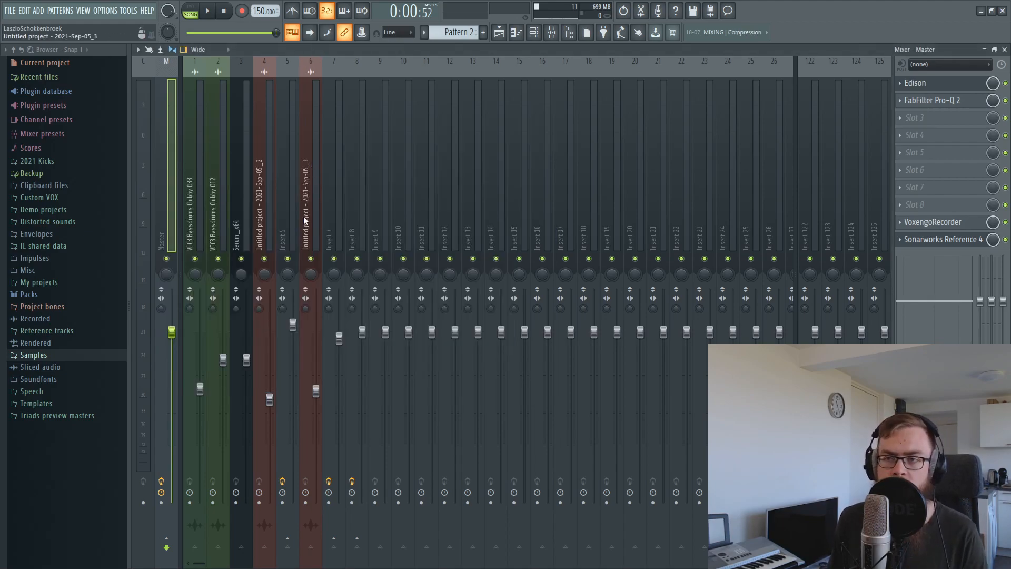
Load Misstortion 2 after the EQ on mixer Insert 7 and raise its hard clip to about 24.2 dB
{"action": "left_click", "coordinate": [324, 219]}
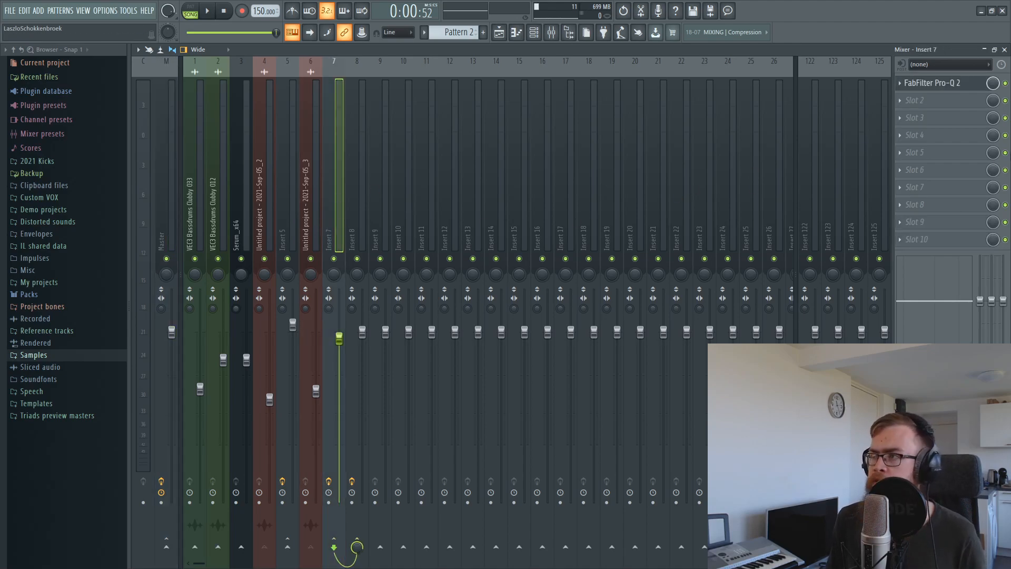
{"action": "left_click", "coordinate": [910, 100]}
{"action": "left_click", "coordinate": [758, 290]}
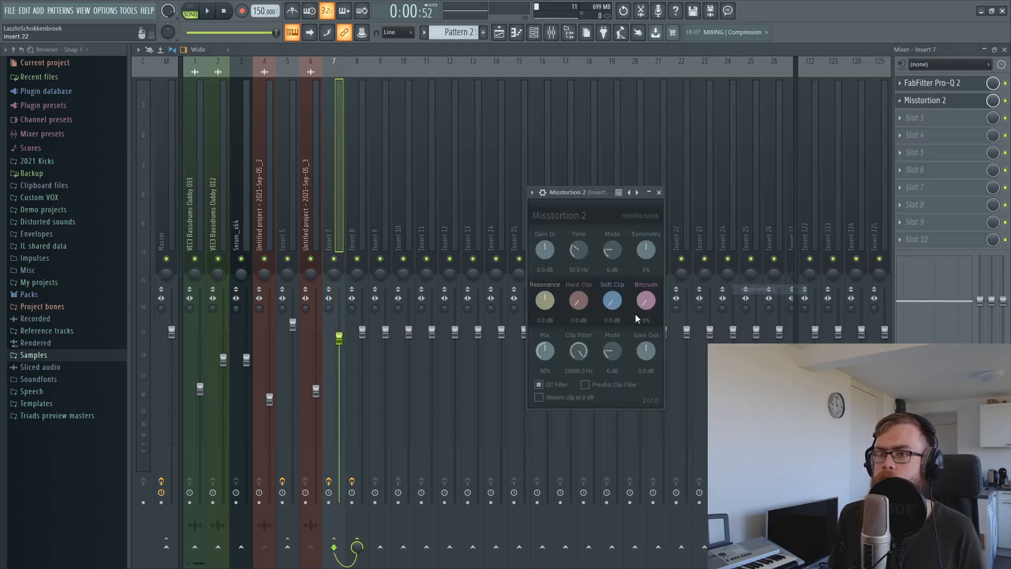
{"action": "left_click_drag", "start_coordinate": [571, 193], "coordinate": [534, 205]}
{"action": "left_click_drag", "start_coordinate": [542, 314], "coordinate": [551, 248]}
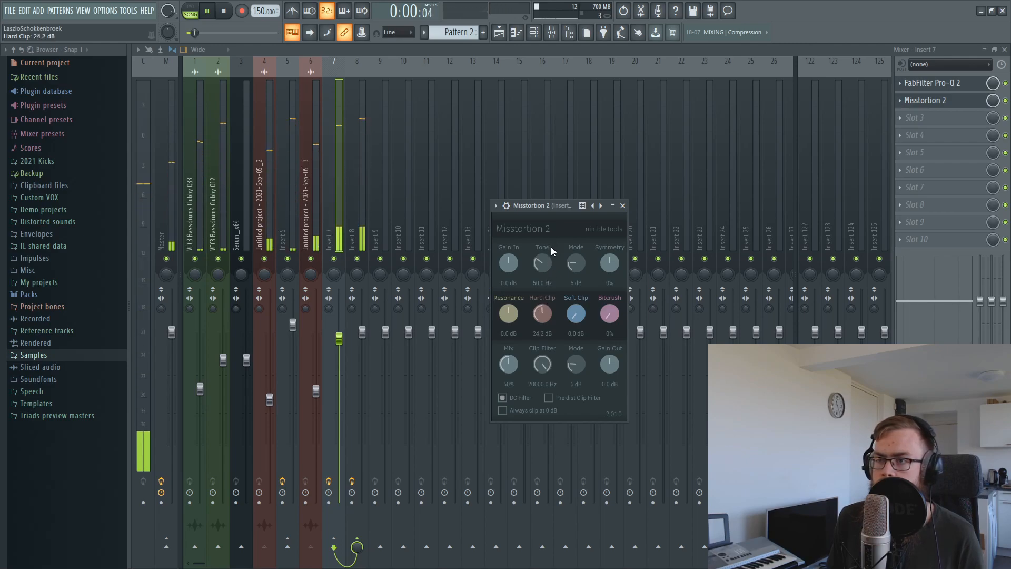
Mute Insert 5 to hear the tails and set Misstortion 2's soft clip to about 4.4 dB on Insert 7
{"action": "left_click", "coordinate": [290, 258]}
{"action": "left_click", "coordinate": [288, 258]}
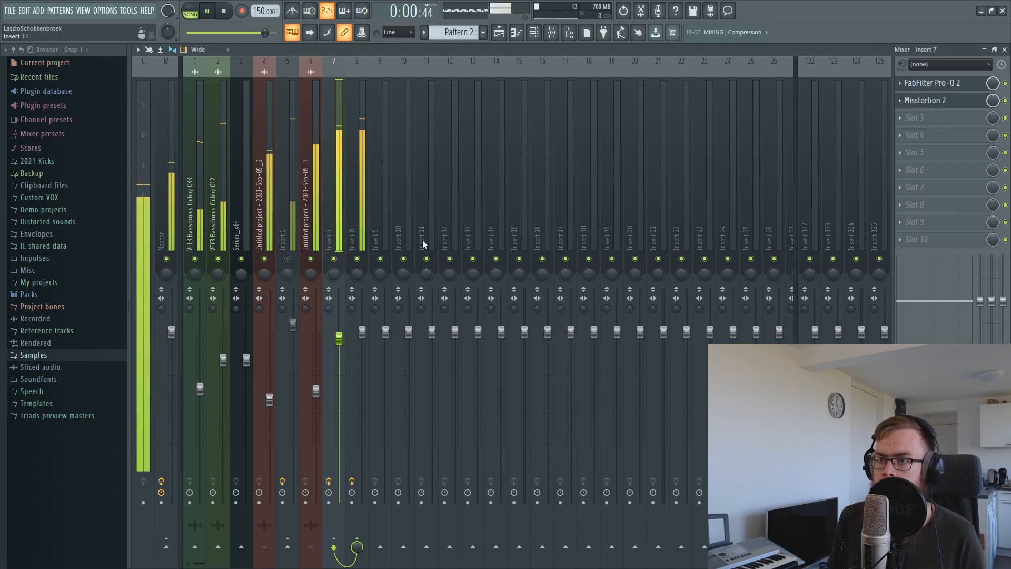
{"action": "left_click", "coordinate": [938, 101]}
{"action": "left_click_drag", "start_coordinate": [576, 314], "coordinate": [583, 300]}
{"action": "key", "text": "space"}
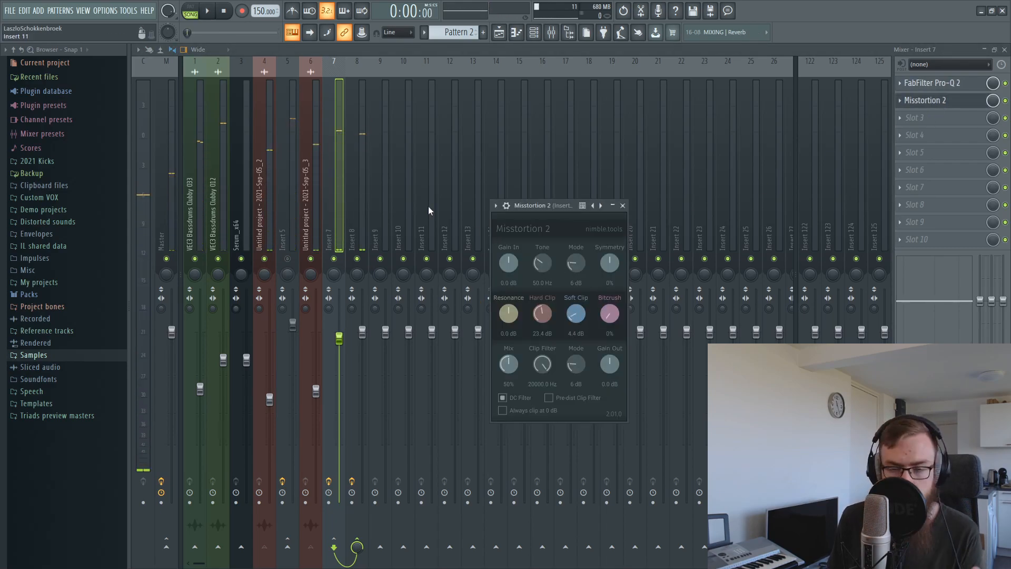
{"action": "left_click", "coordinate": [623, 206]}
Add a second FabFilter Pro-Q 2 in Insert 7's third effect slot, after the distortion
{"action": "left_click", "coordinate": [924, 83]}
{"action": "left_click", "coordinate": [924, 83]}
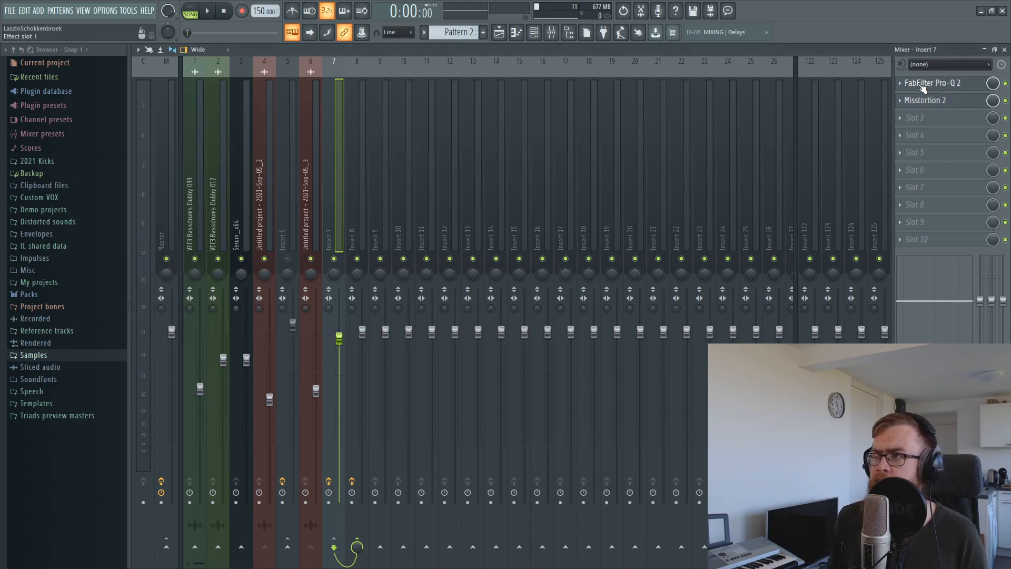
{"action": "left_click", "coordinate": [925, 117]}
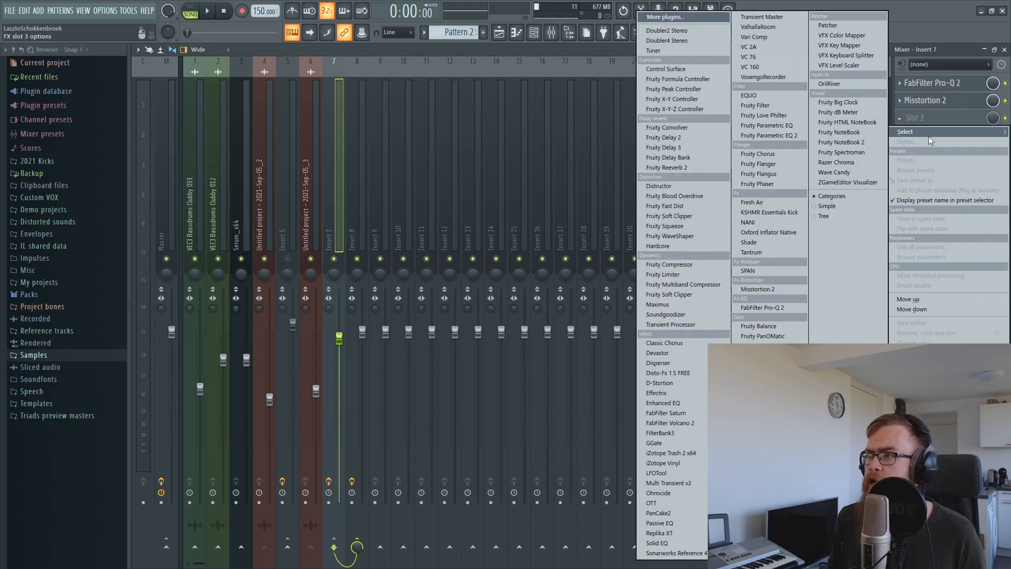
{"action": "left_click", "coordinate": [775, 309]}
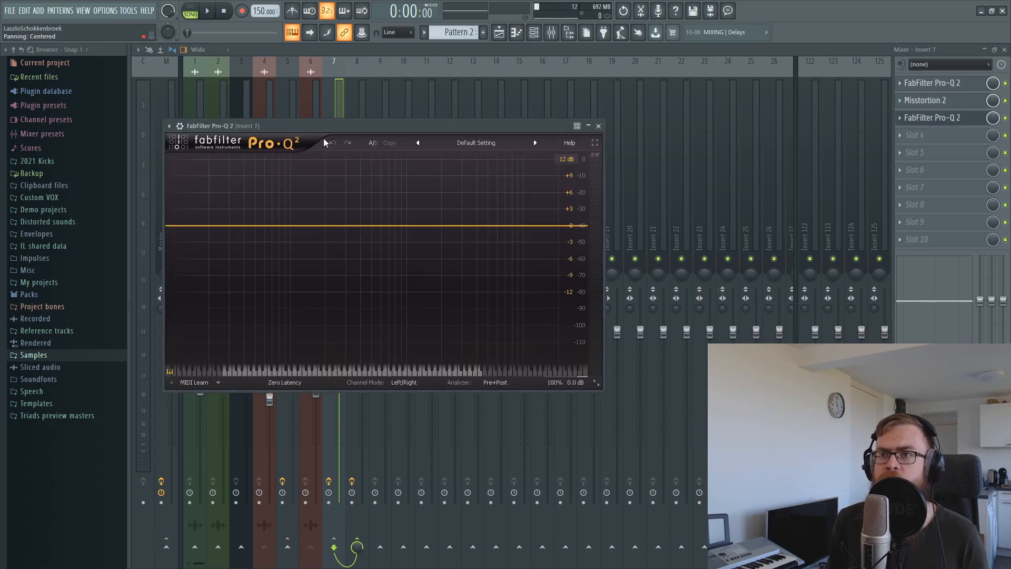
{"action": "left_click_drag", "start_coordinate": [390, 133], "coordinate": [534, 182]}
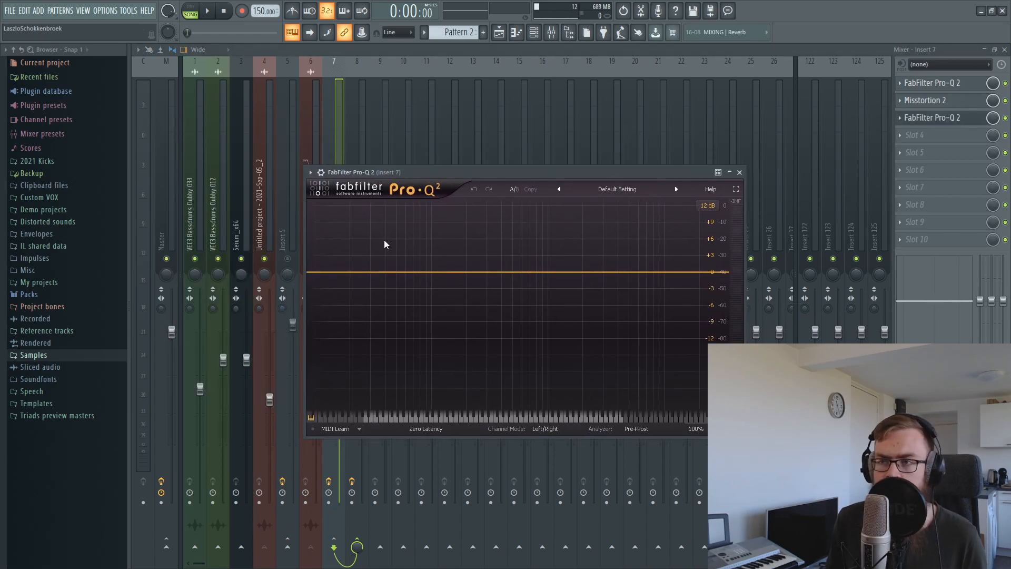
Shape the tail EQ during playback with a +3.6 dB boost near 50 Hz, a small low-mid boost and a -2.4 dB dip near 232 Hz
{"action": "key", "text": "space"}
{"action": "left_click_drag", "start_coordinate": [417, 271], "coordinate": [475, 285]}
{"action": "scroll", "coordinate": [398, 252], "scroll_direction": "up", "scroll_amount": 2}
{"action": "scroll", "coordinate": [472, 283], "scroll_direction": "up", "scroll_amount": 3}
{"action": "scroll", "coordinate": [475, 284], "scroll_direction": "up", "scroll_amount": 2}
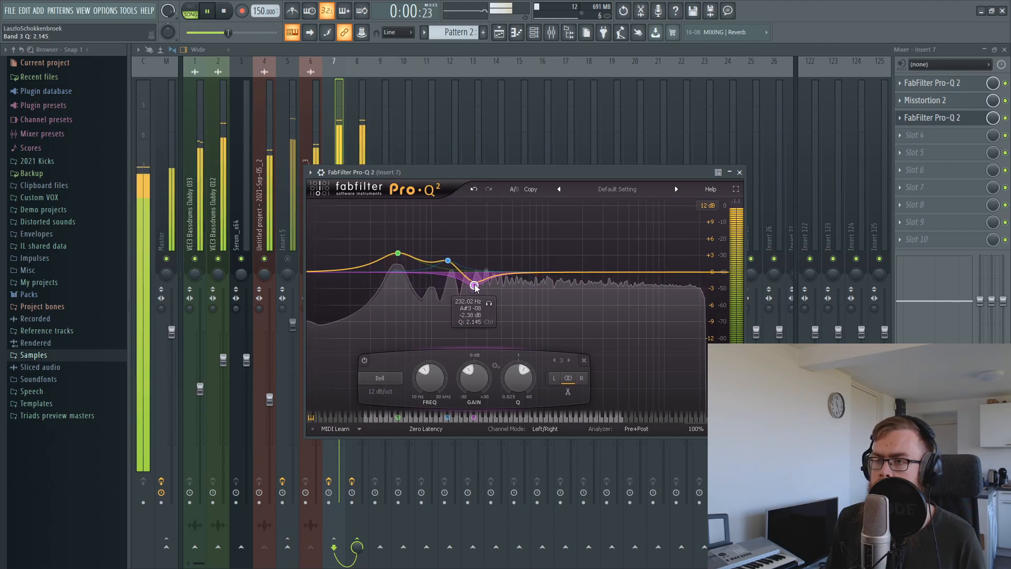
{"action": "left_click", "coordinate": [398, 255]}
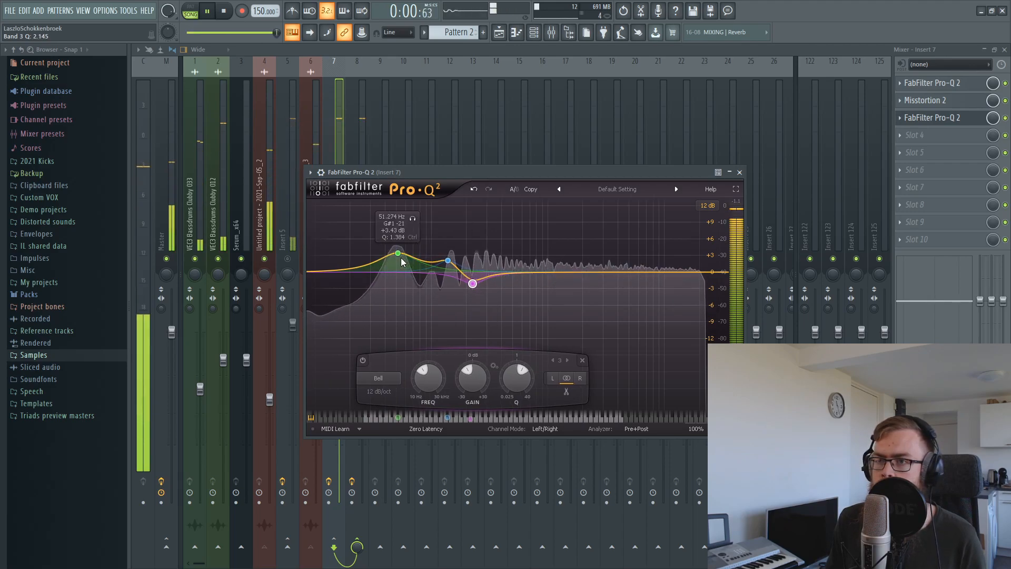
{"action": "left_click_drag", "start_coordinate": [397, 256], "coordinate": [396, 254]}
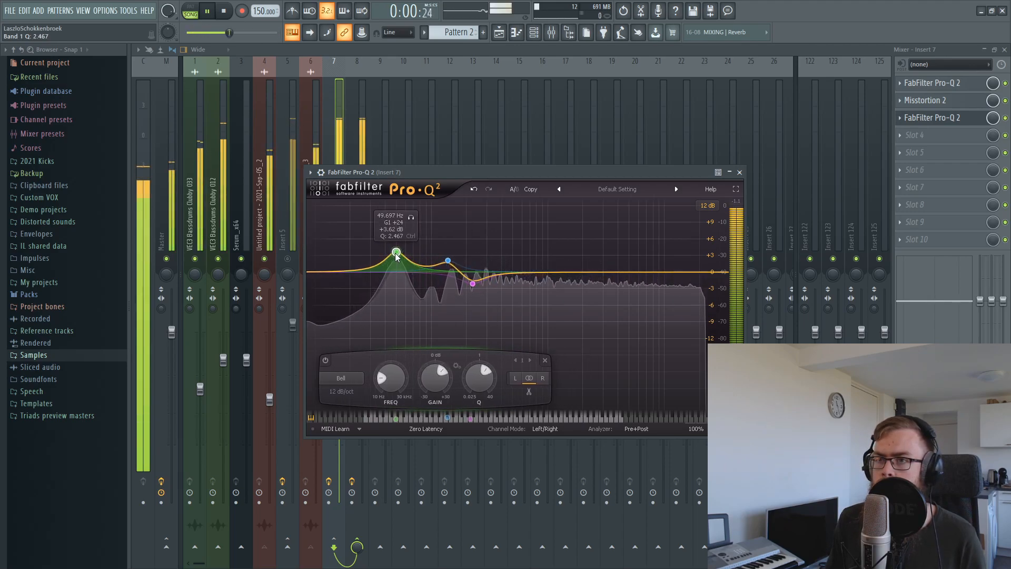
Unmute Insert 5 and raise its fader to about 108% while auditioning the full kick
{"action": "left_click", "coordinate": [286, 146]}
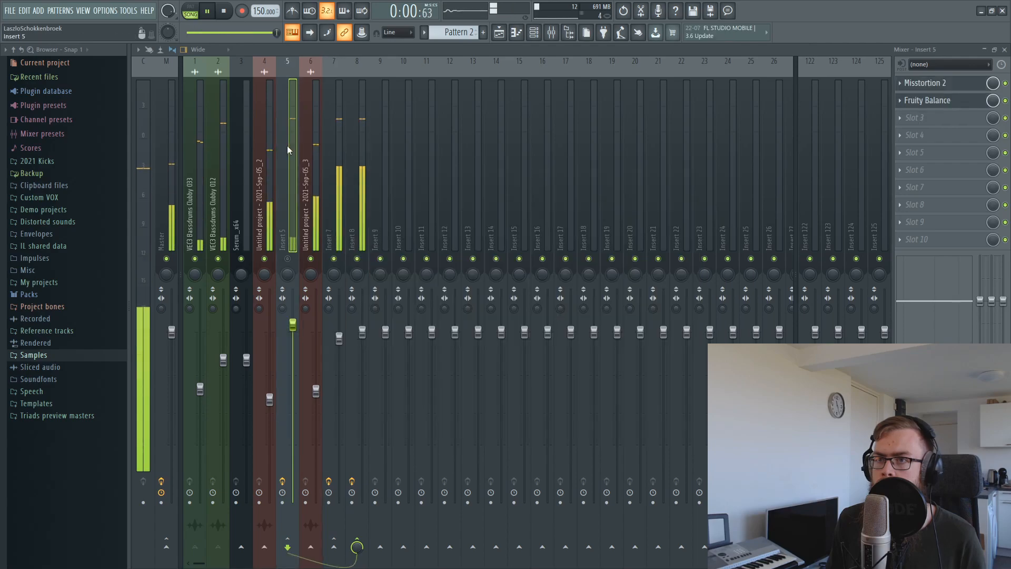
{"action": "key", "text": "space"}
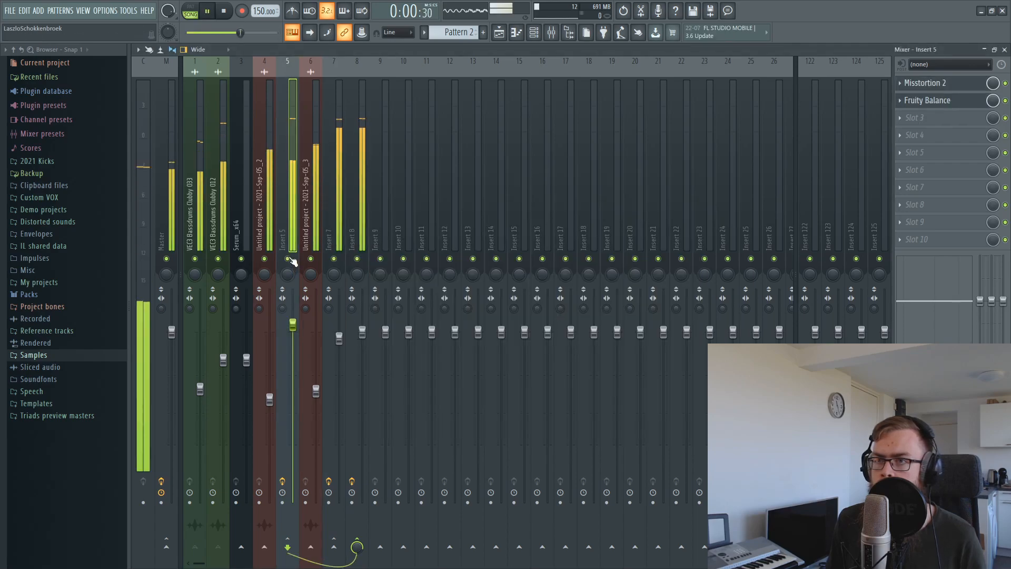
{"action": "left_click_drag", "start_coordinate": [292, 323], "coordinate": [293, 319]}
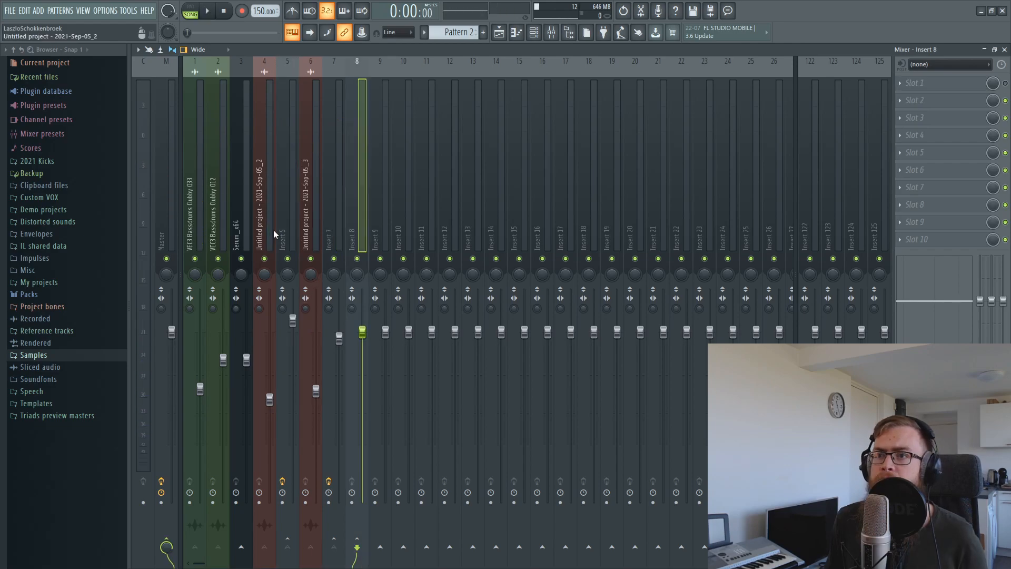
{"action": "key", "text": "space"}
{"action": "key", "text": "space"}
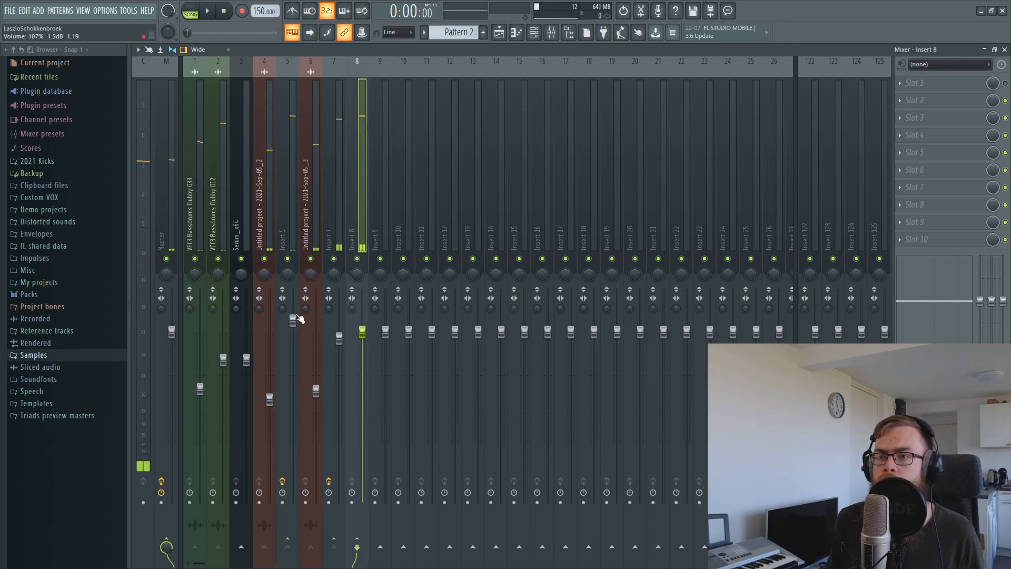
{"action": "left_click", "coordinate": [295, 317]}
{"action": "key", "text": "space"}
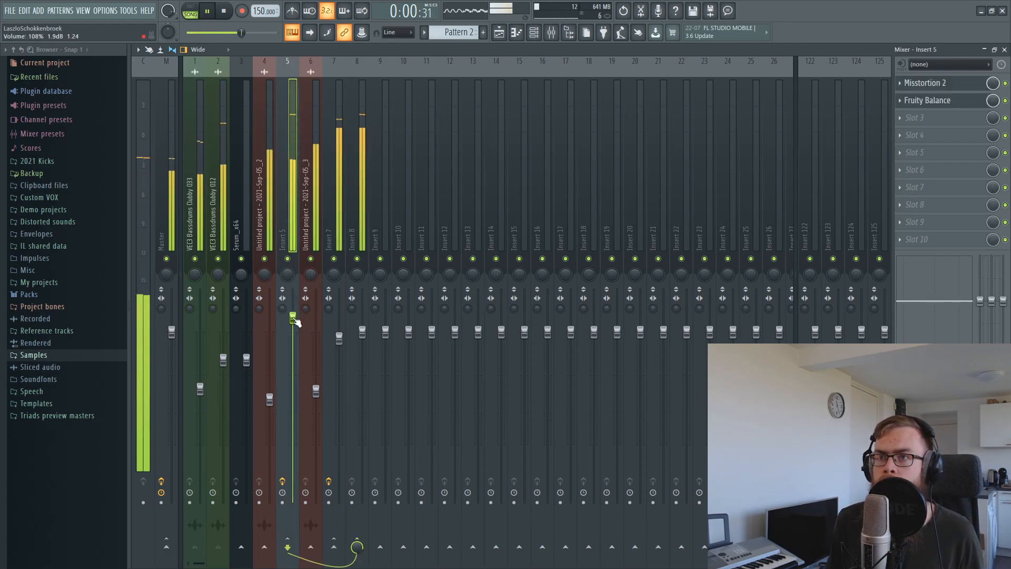
Raise Insert 7's fader slightly and retune its post-distortion low boost to about 49 Hz and +3.7 dB
{"action": "left_click", "coordinate": [342, 339]}
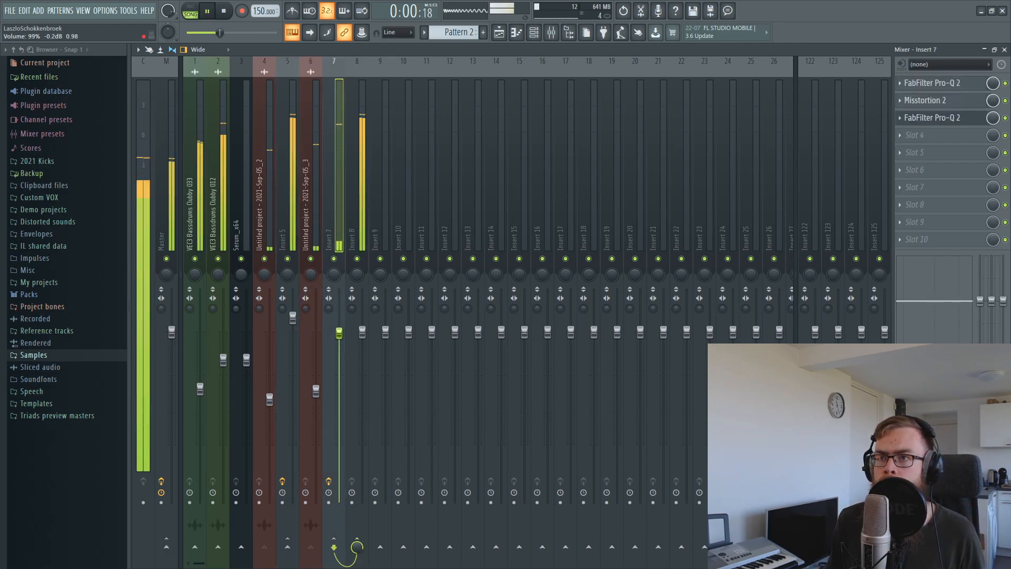
{"action": "left_click", "coordinate": [936, 116]}
{"action": "left_click_drag", "start_coordinate": [398, 250], "coordinate": [396, 252]}
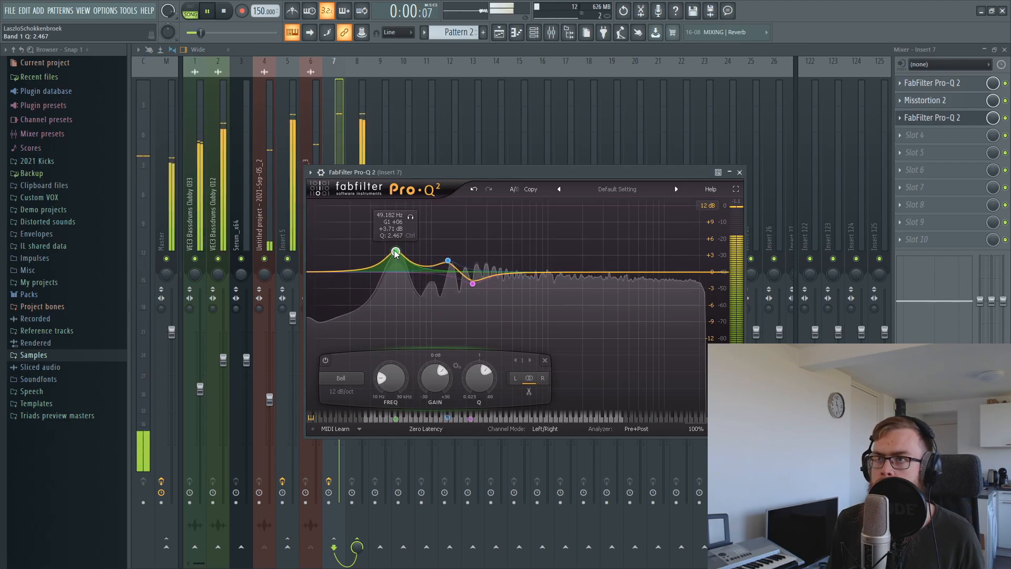
Mute Insert 5 and audition the tails without the bassdrums
{"action": "left_click", "coordinate": [286, 258]}
{"action": "key", "text": "space"}
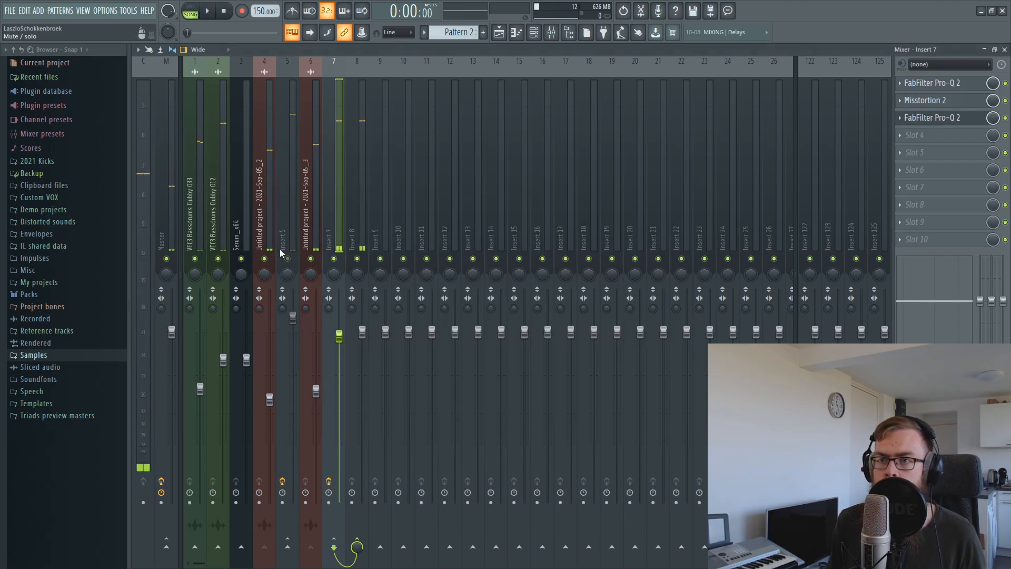
{"action": "key", "text": "space"}
{"action": "key", "text": "space"}
Check the kick's frequency spectrum during playback in the Master's FabFilter Pro-Q 2, then return to Insert 7
{"action": "left_click", "coordinate": [158, 236]}
{"action": "left_click", "coordinate": [936, 116]}
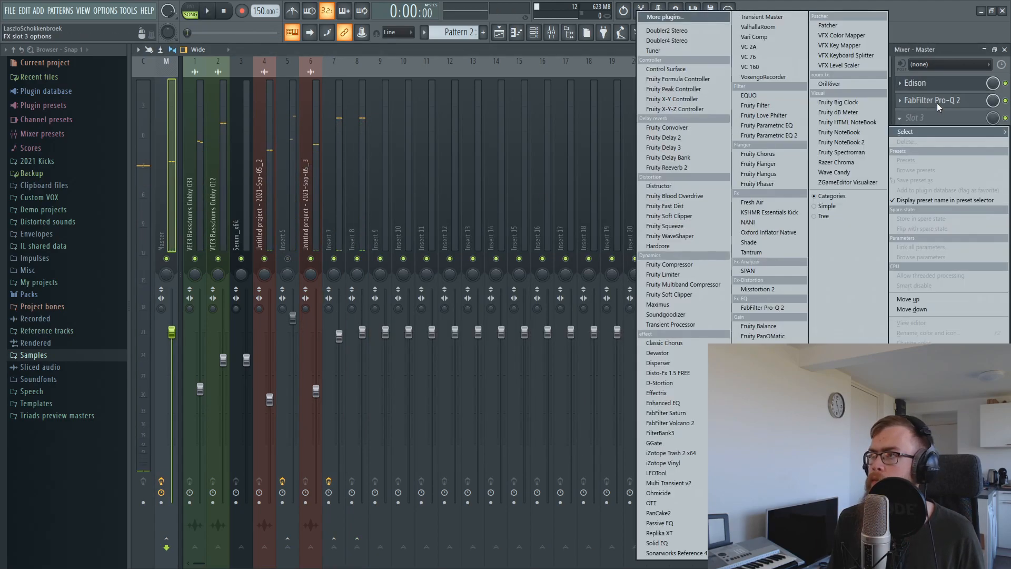
{"action": "left_click", "coordinate": [937, 103]}
{"action": "key", "text": "space"}
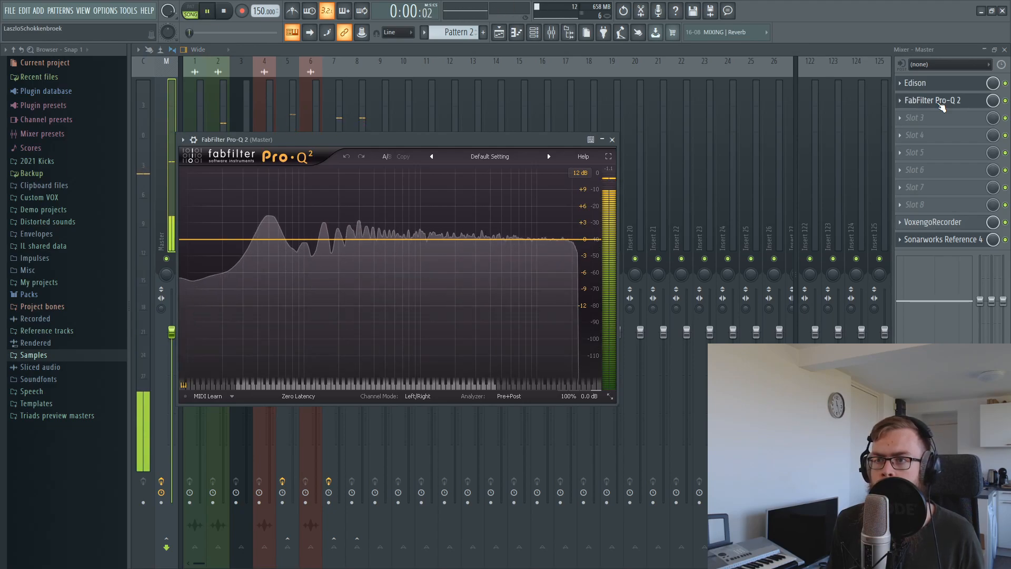
{"action": "left_click", "coordinate": [334, 105]}
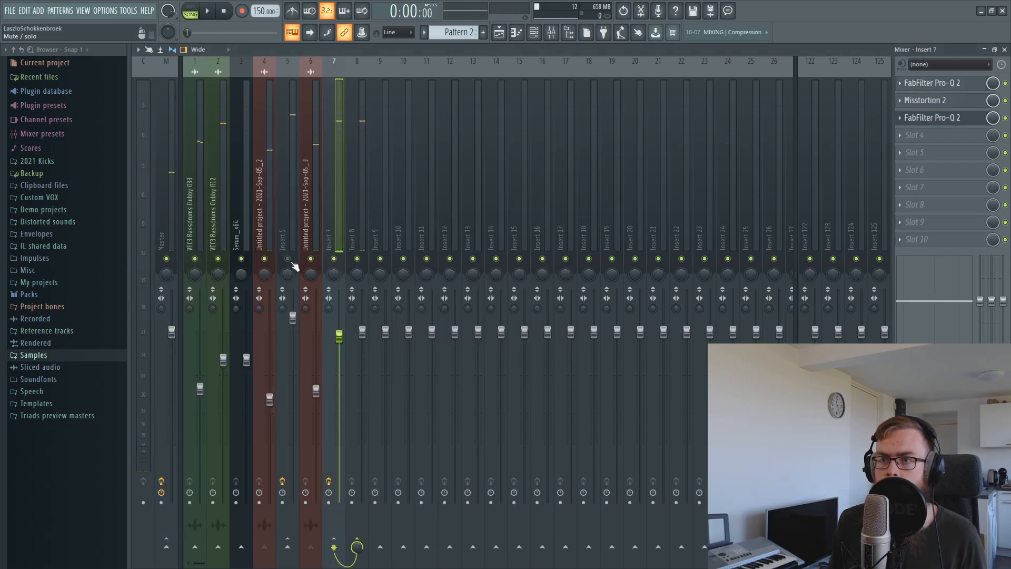
{"action": "key", "text": "space"}
Shorten the playlist's loop selection to end with Track 2's Balance volume automation and play the loop
{"action": "left_click", "coordinate": [500, 33]}
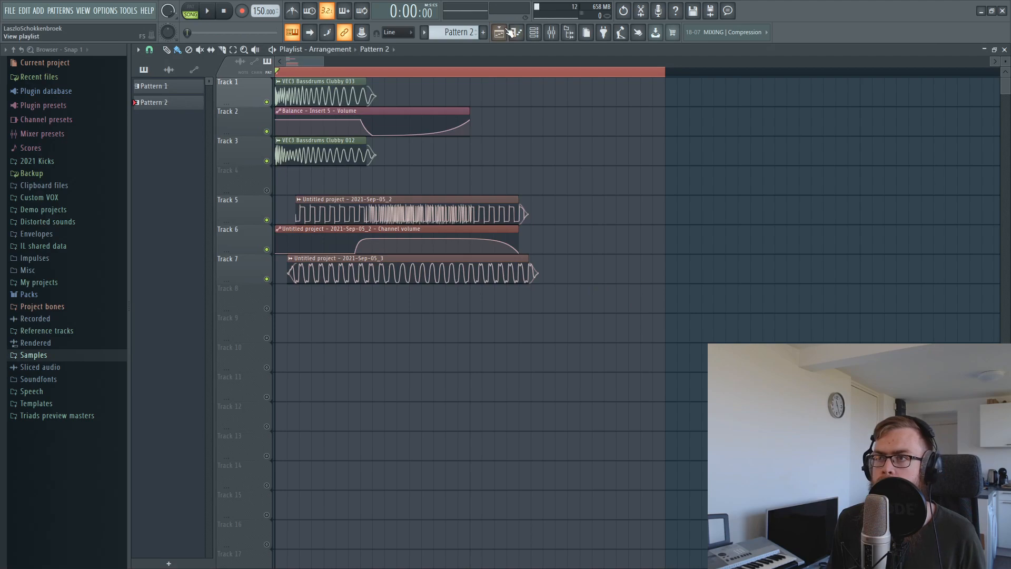
{"action": "left_click_drag", "start_coordinate": [531, 76], "coordinate": [472, 81]}
{"action": "key", "text": "space"}
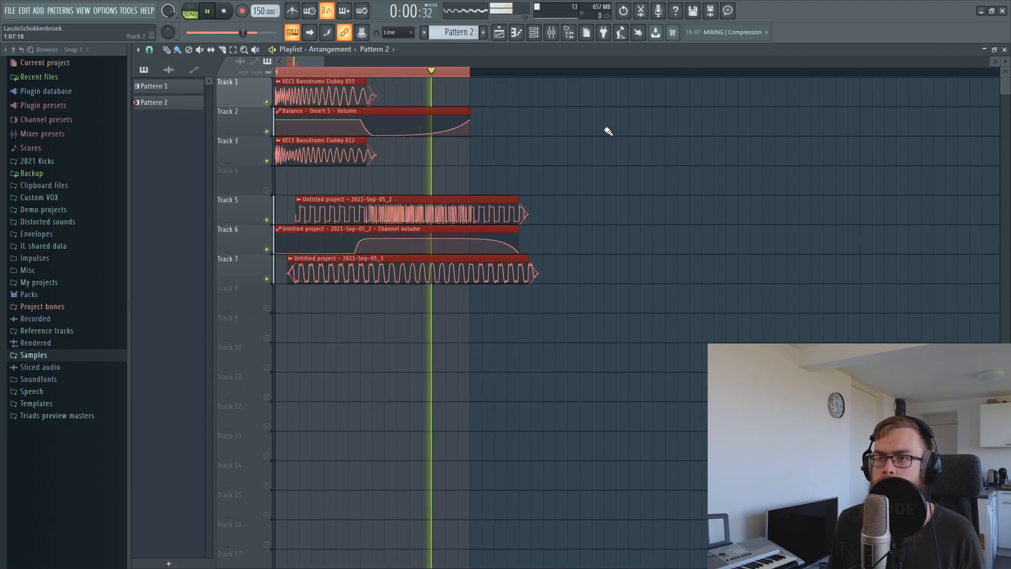
{"action": "left_click_drag", "start_coordinate": [667, 77], "coordinate": [469, 77]}
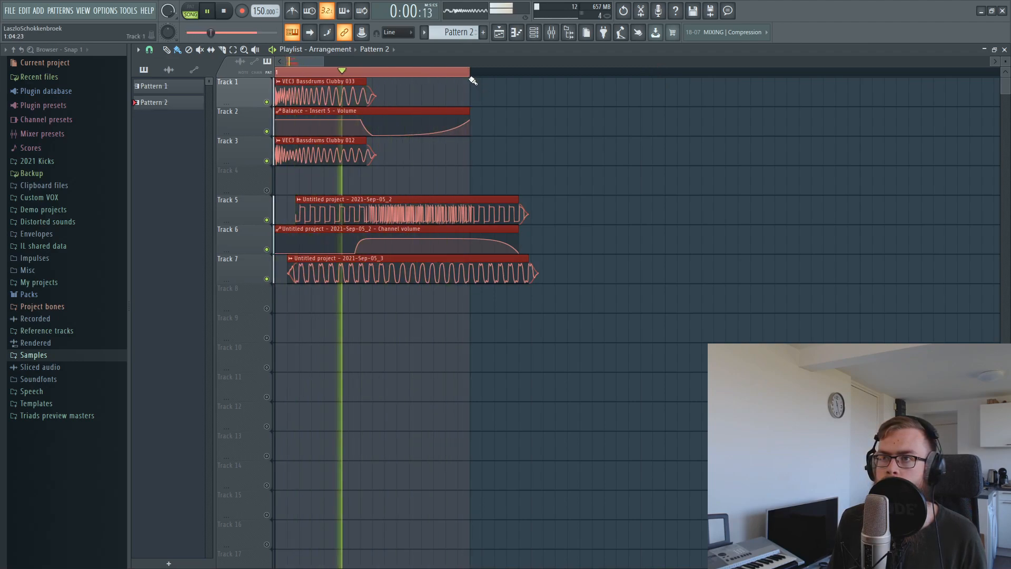
Shift the start of the fade-in in Track 6's channel volume automation slightly later and stop the loop
{"action": "right_click", "coordinate": [635, 147]}
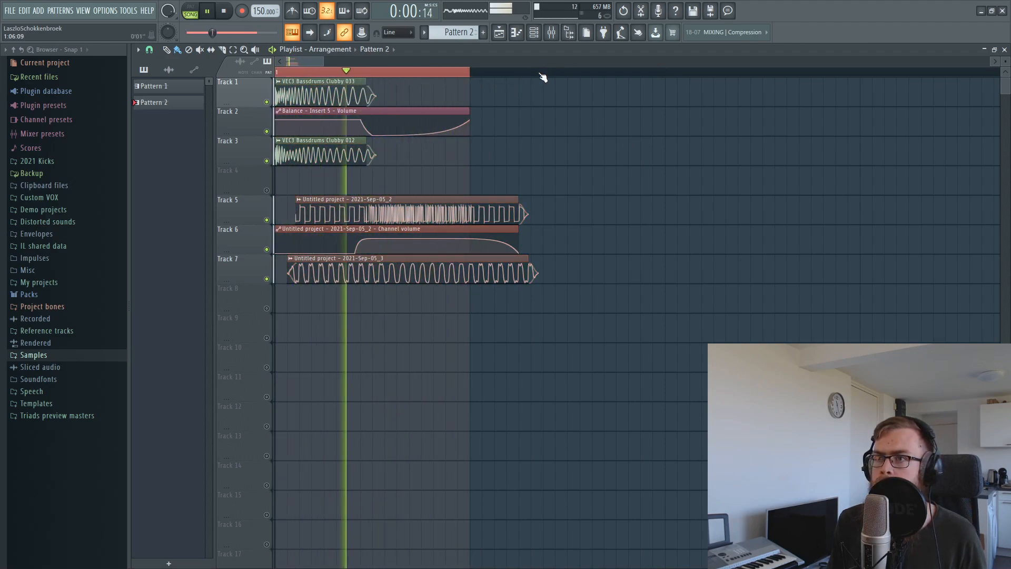
{"action": "left_click", "coordinate": [358, 253]}
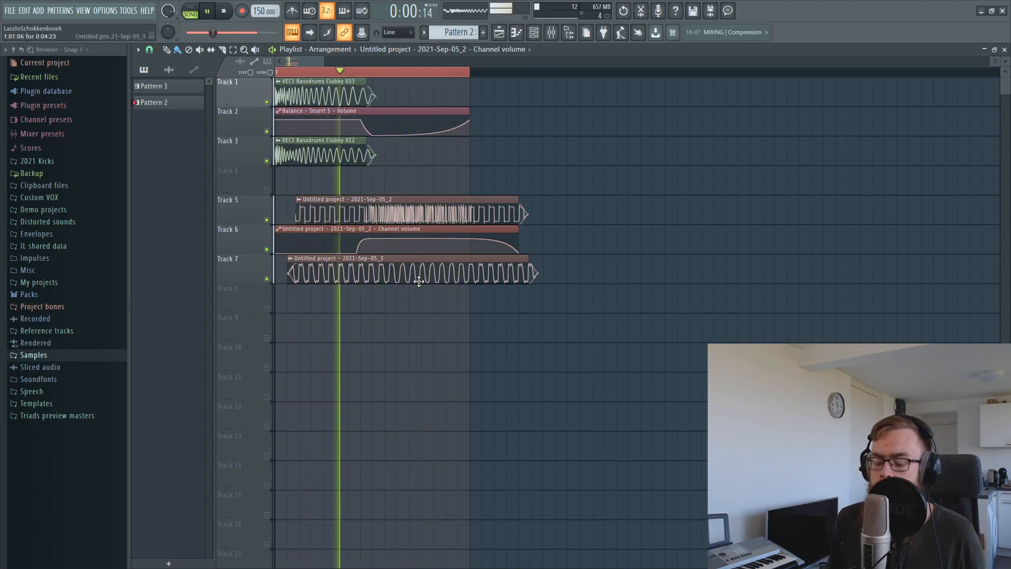
{"action": "key", "text": "space"}
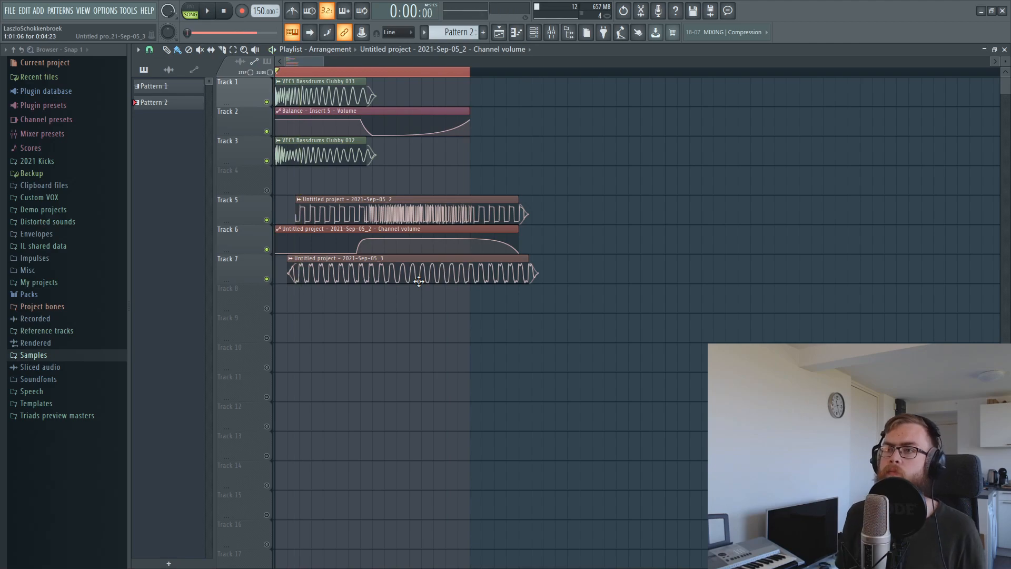
Extend the playlist's loop selection to 1:09:00, re-enable the switched-off empty tracks, and audition the kick
{"action": "right_click", "coordinate": [664, 77]}
{"action": "left_click_drag", "start_coordinate": [663, 76], "coordinate": [115, 74]}
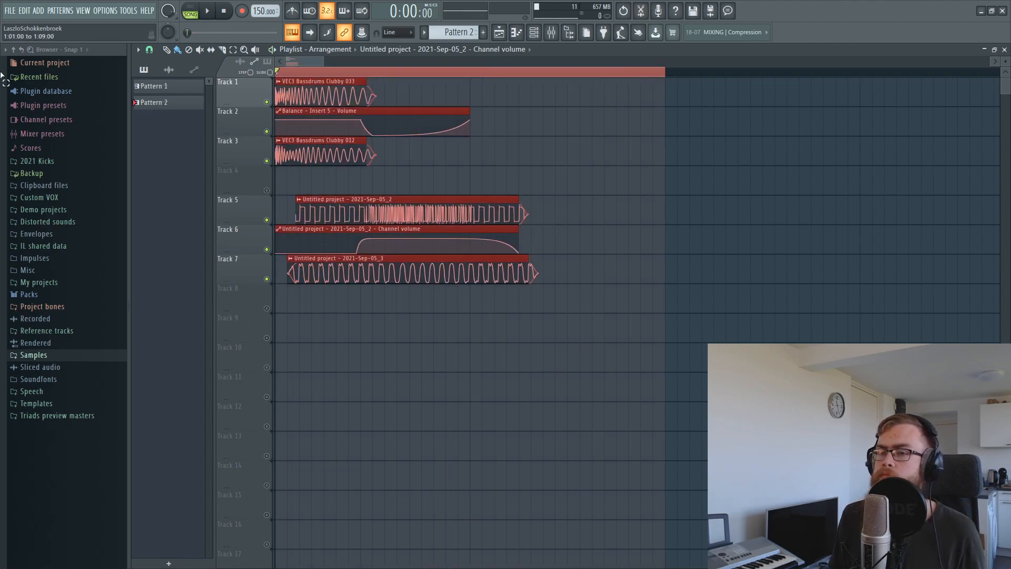
{"action": "key", "text": "space"}
{"action": "key", "text": "space"}
{"action": "right_click", "coordinate": [267, 338]}
{"action": "right_click", "coordinate": [267, 338]}
{"action": "key", "text": "space"}
{"action": "key", "text": "space"}
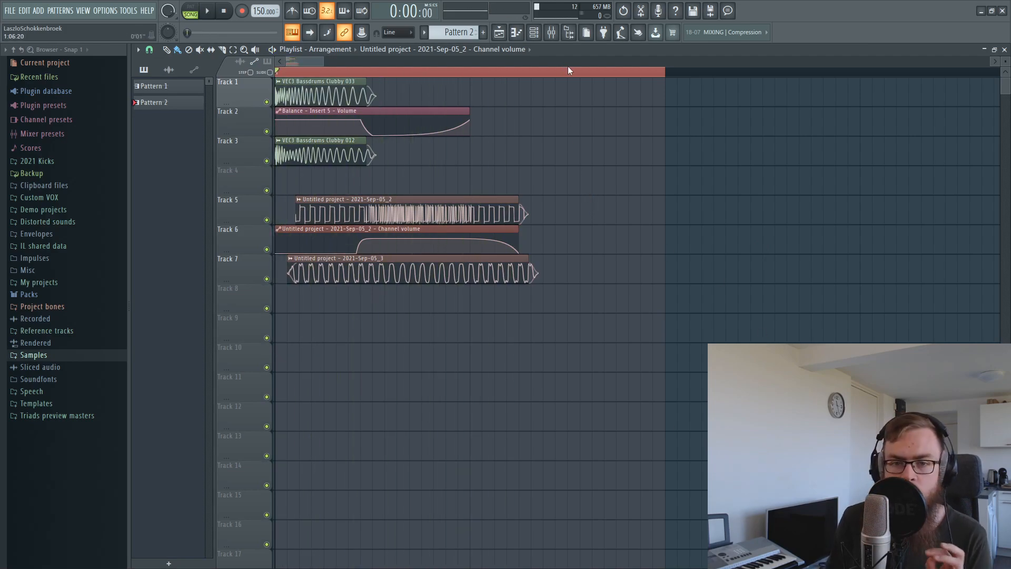
Mute Insert 5 in the mixer and play the kick's tails on their own
{"action": "left_click", "coordinate": [567, 33]}
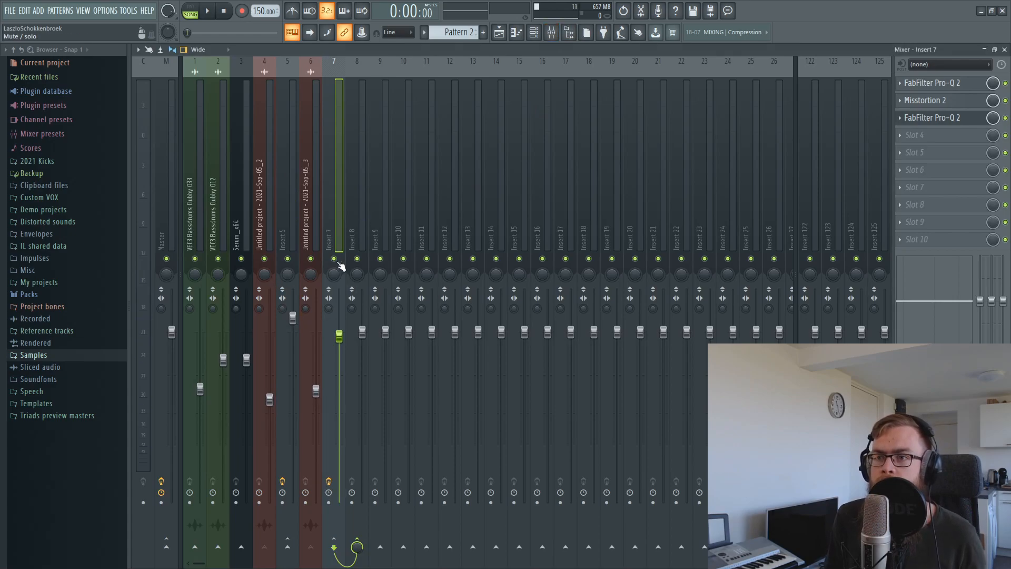
{"action": "key", "text": "space"}
{"action": "key", "text": "space"}
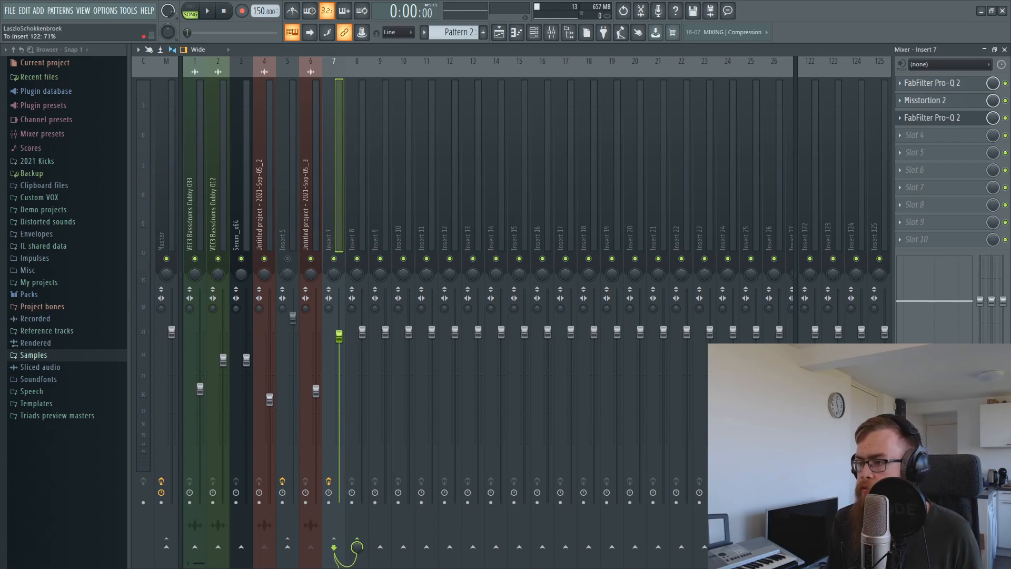
Select the decaying tail of the Master's Edison recording from 1:580 to 6:838 and place it on playlist Track 9
{"action": "left_click", "coordinate": [641, 10]}
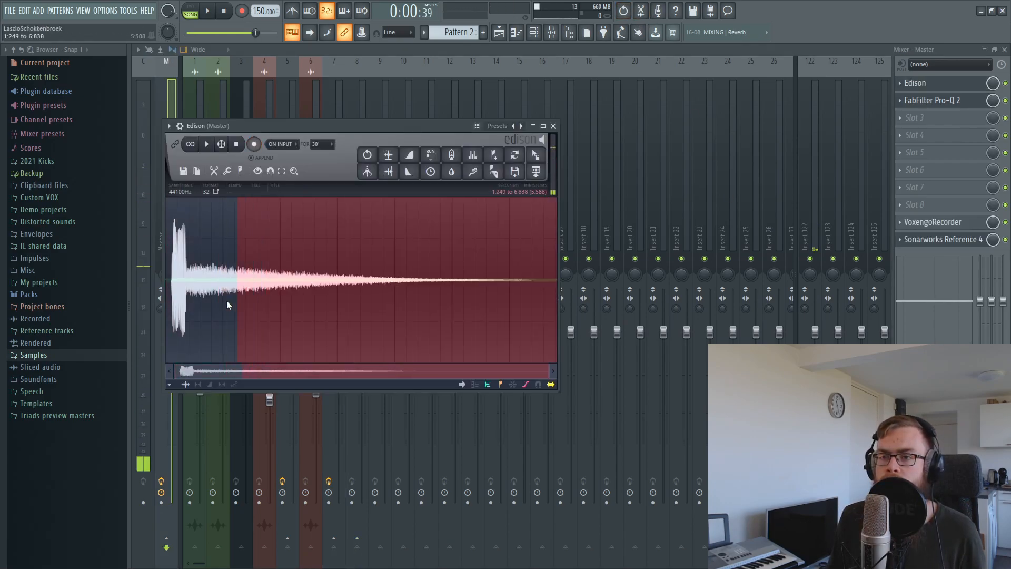
{"action": "left_click", "coordinate": [1003, 50]}
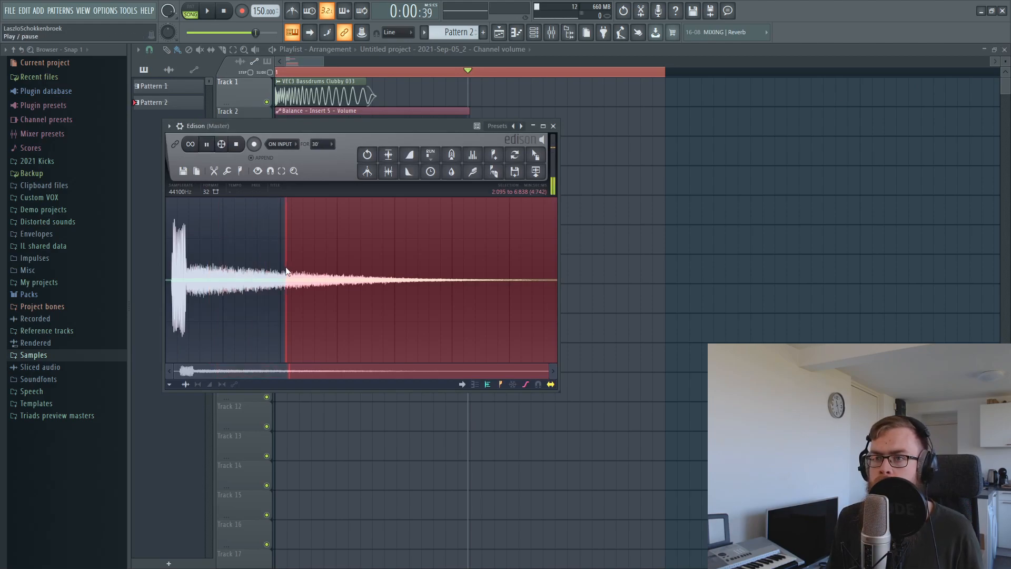
{"action": "left_click_drag", "start_coordinate": [282, 291], "coordinate": [257, 292]}
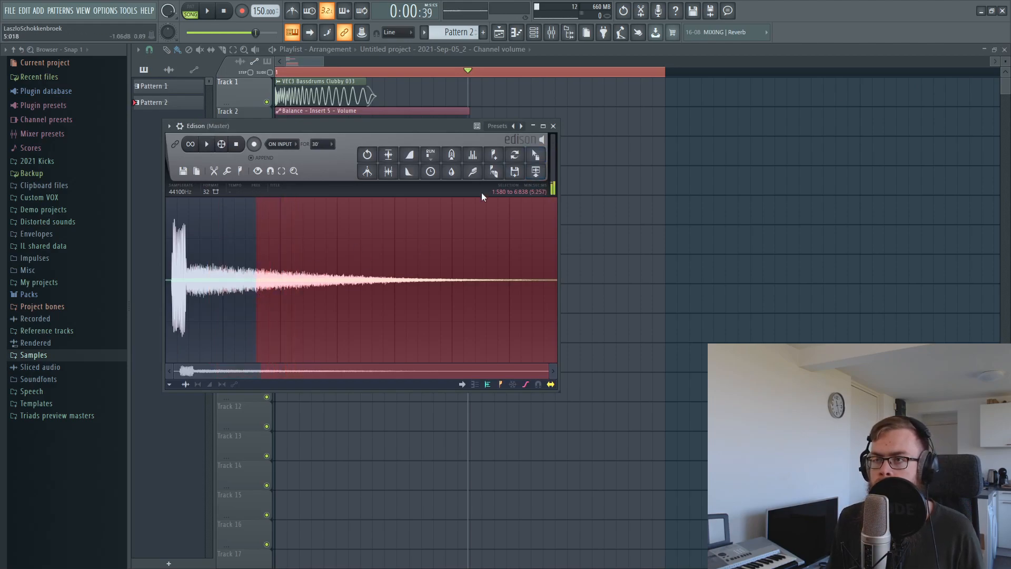
{"action": "left_click_drag", "start_coordinate": [539, 158], "coordinate": [367, 313]}
{"action": "left_click_drag", "start_coordinate": [509, 315], "coordinate": [503, 309]}
{"action": "left_click_drag", "start_coordinate": [362, 358], "coordinate": [349, 322]}
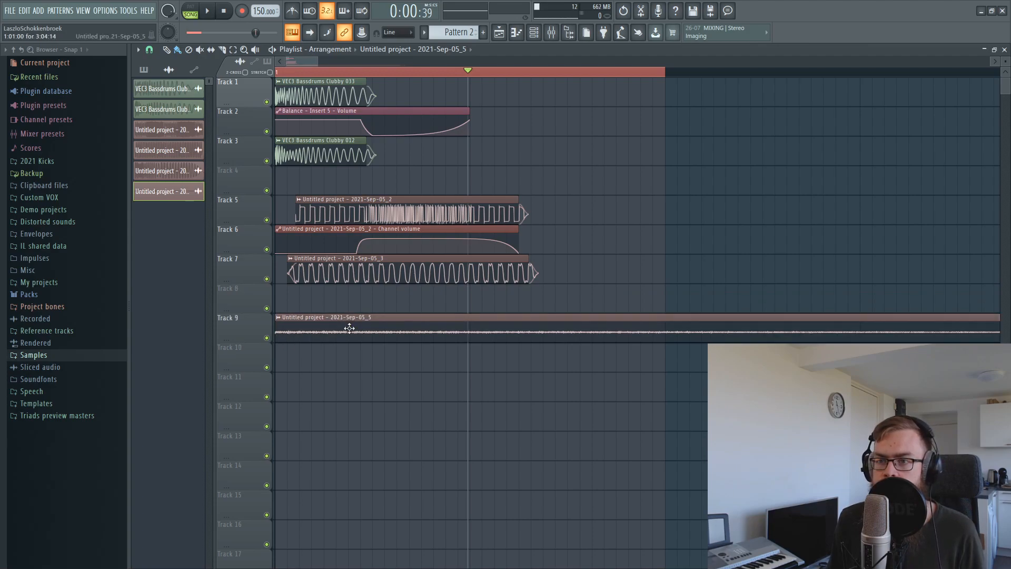
Normalize the Track 9 audio clip and create a channel volume automation clip for it on Track 10
{"action": "double_click", "coordinate": [349, 321]}
{"action": "left_click", "coordinate": [341, 251]}
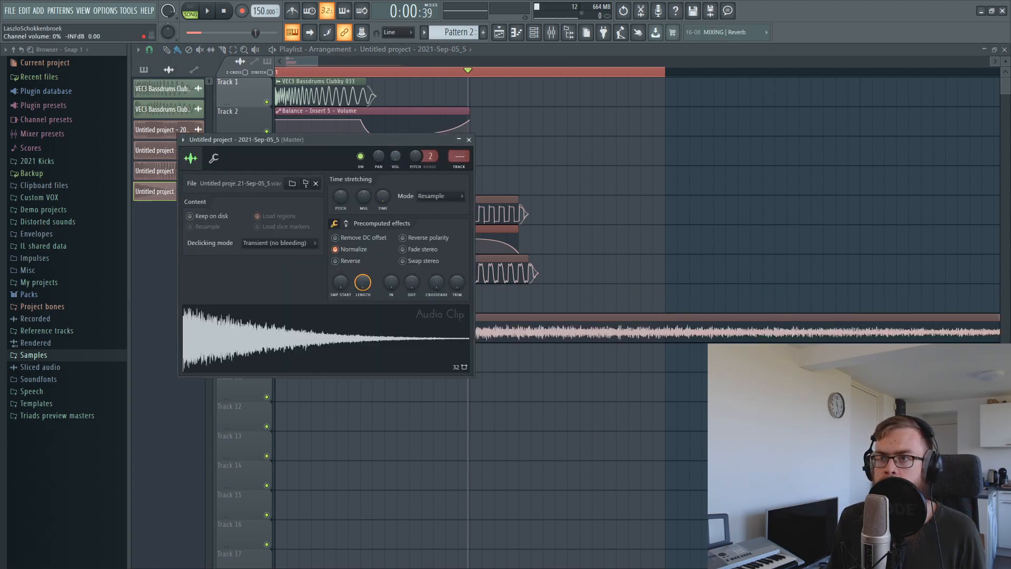
{"action": "right_click", "coordinate": [394, 157]}
{"action": "left_click", "coordinate": [418, 232]}
{"action": "left_click_drag", "start_coordinate": [394, 166], "coordinate": [394, 346]}
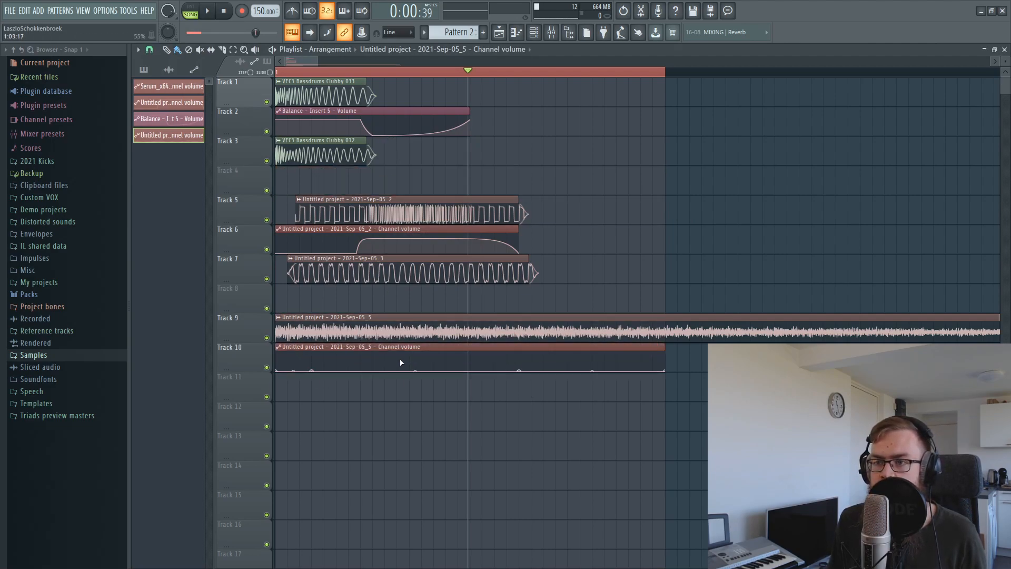
Shape Track 10's volume automation into a curved fade-in peaking where the bassdrums end, followed by a gradual fade-out
{"action": "left_click_drag", "start_coordinate": [412, 363], "coordinate": [372, 361]}
{"action": "right_click", "coordinate": [378, 239]}
{"action": "left_click", "coordinate": [405, 407]}
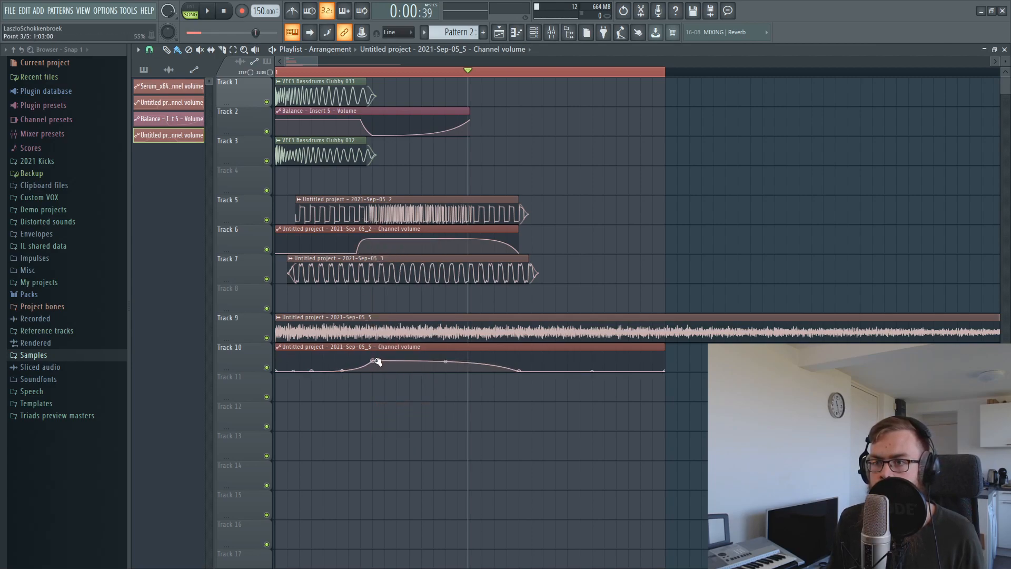
{"action": "right_click", "coordinate": [378, 361]}
{"action": "left_click", "coordinate": [405, 538]}
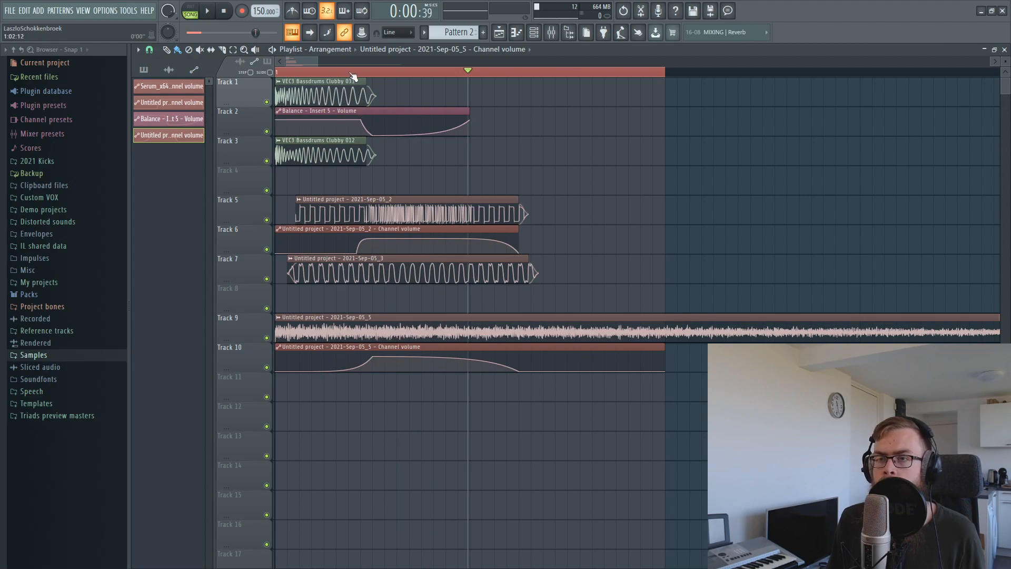
Play the tails with the new Track 9 layer, check the mixer levels, and return to the playlist
{"action": "scroll", "coordinate": [353, 77], "scroll_direction": "down", "scroll_amount": 3}
{"action": "key", "text": "space"}
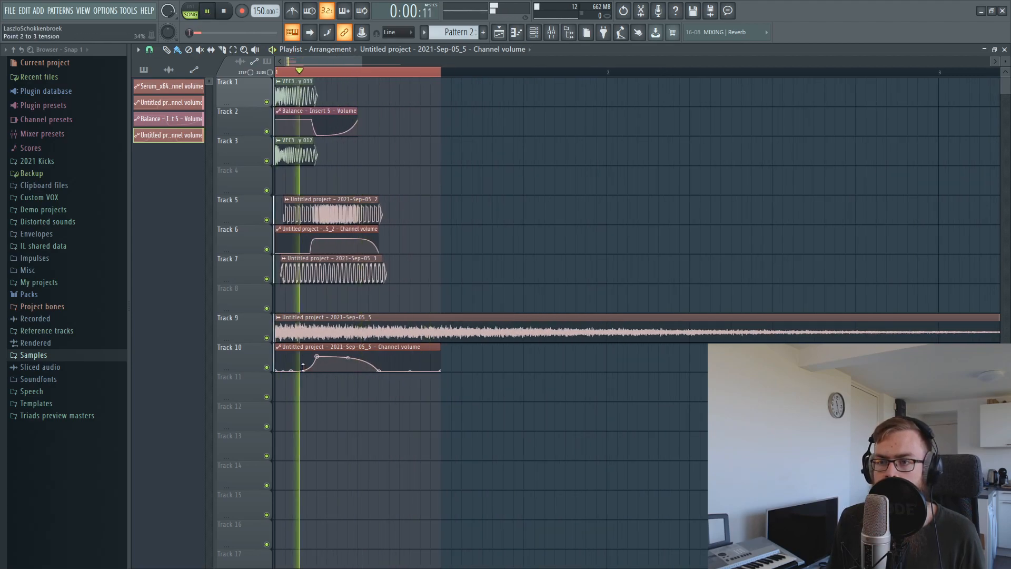
{"action": "left_click", "coordinate": [551, 32]}
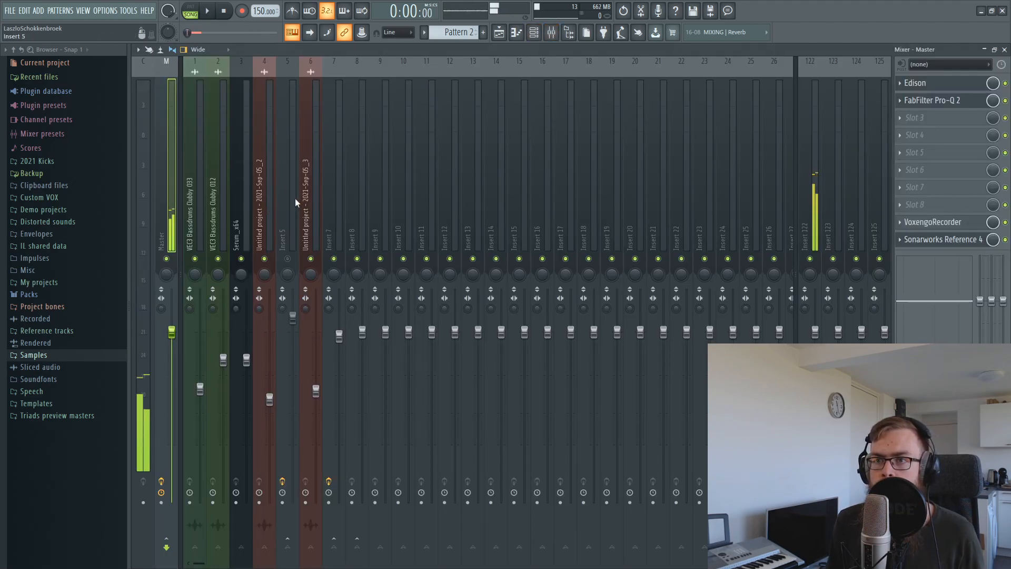
{"action": "left_click", "coordinate": [332, 211]}
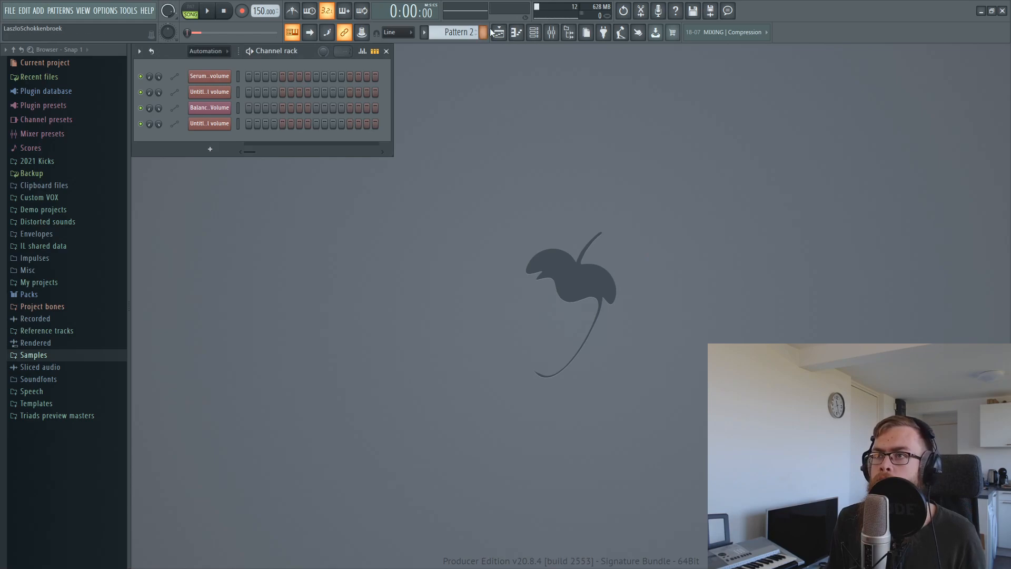
{"action": "left_click", "coordinate": [499, 32]}
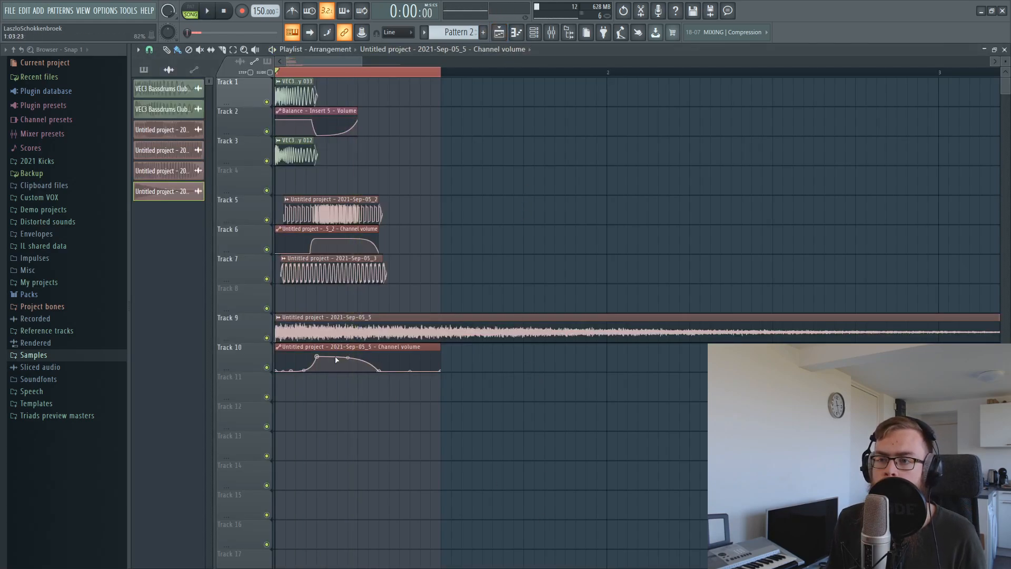
Move the end of Track 10's fade-out earlier and shorten the loop selection to end with Track 2's automation
{"action": "key", "text": "space"}
{"action": "left_click_drag", "start_coordinate": [379, 371], "coordinate": [371, 375]}
{"action": "key", "text": "space"}
{"action": "left_click_drag", "start_coordinate": [438, 73], "coordinate": [357, 75]}
{"action": "key", "text": "space"}
{"action": "key", "text": "space"}
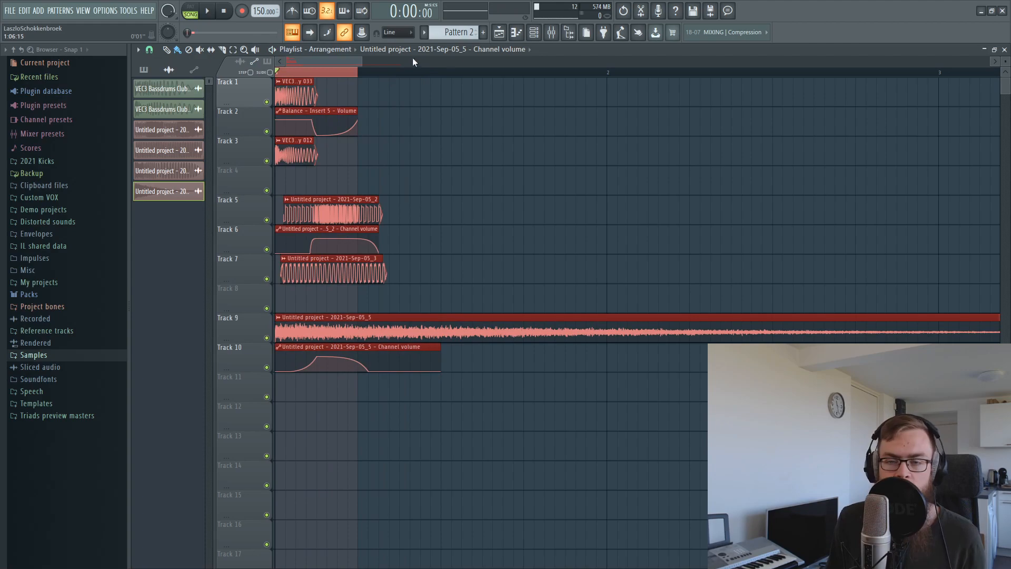
Route the Track 9 audio clip to mixer Insert 9 and lower that insert's fader while the loop plays
{"action": "double_click", "coordinate": [354, 316]}
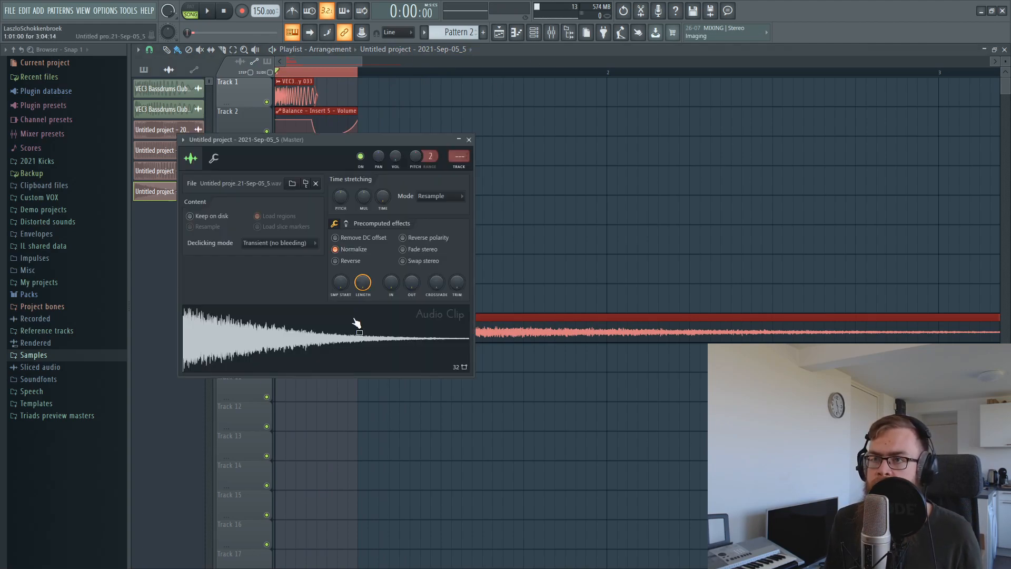
{"action": "left_click", "coordinate": [457, 167]}
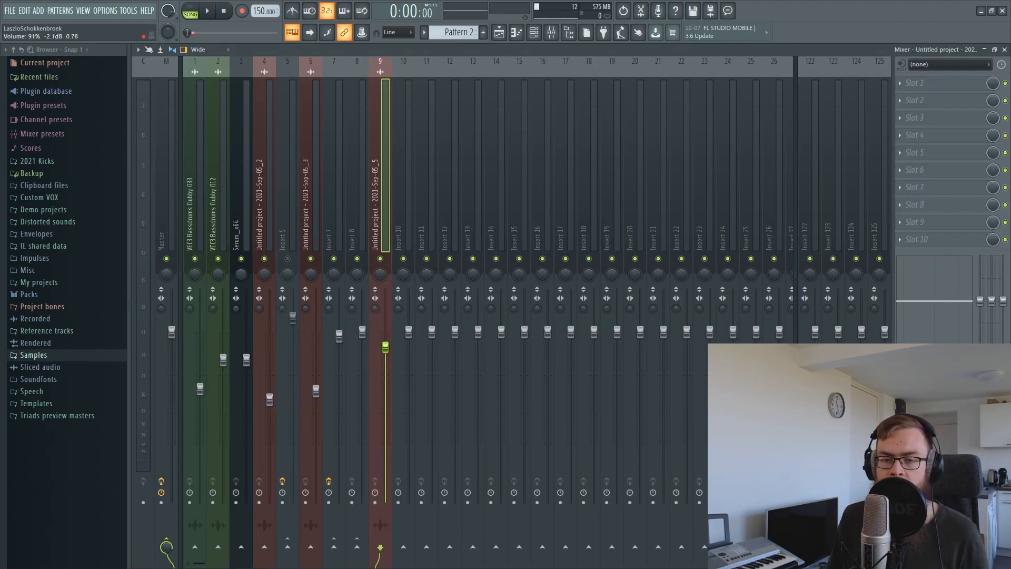
{"action": "key", "text": "space"}
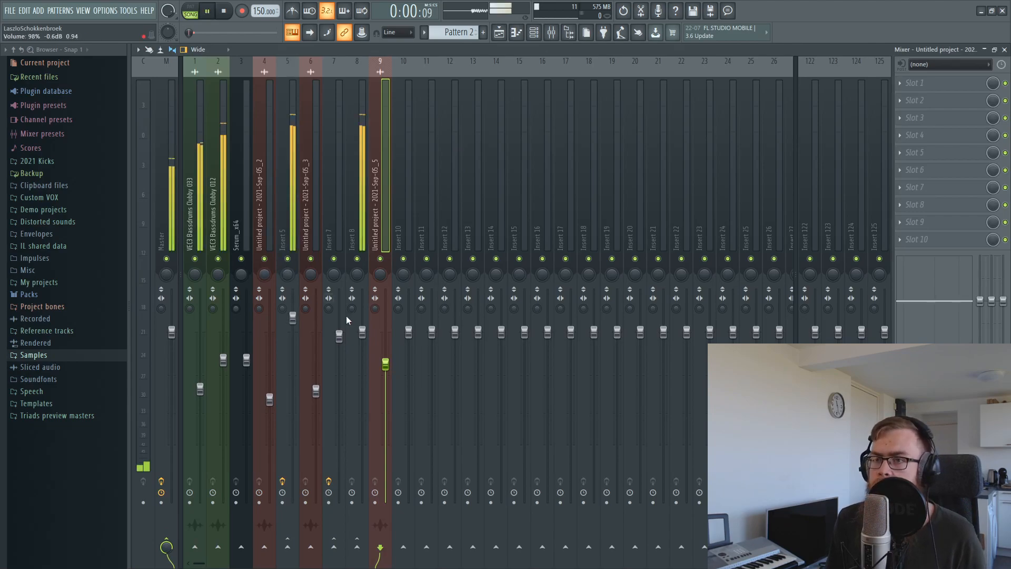
{"action": "left_click_drag", "start_coordinate": [385, 363], "coordinate": [386, 390]}
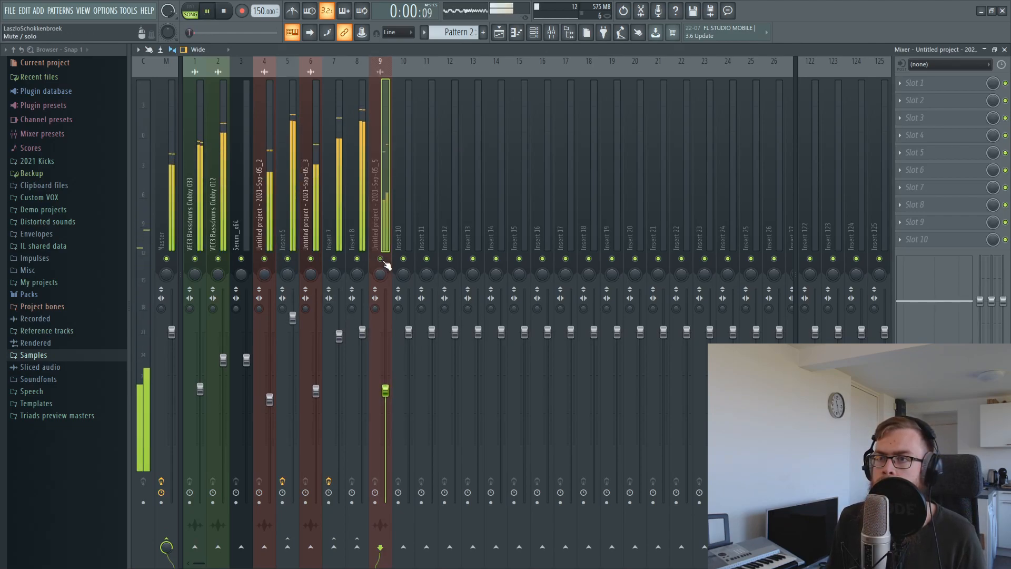
{"action": "left_click_drag", "start_coordinate": [385, 390], "coordinate": [386, 393]}
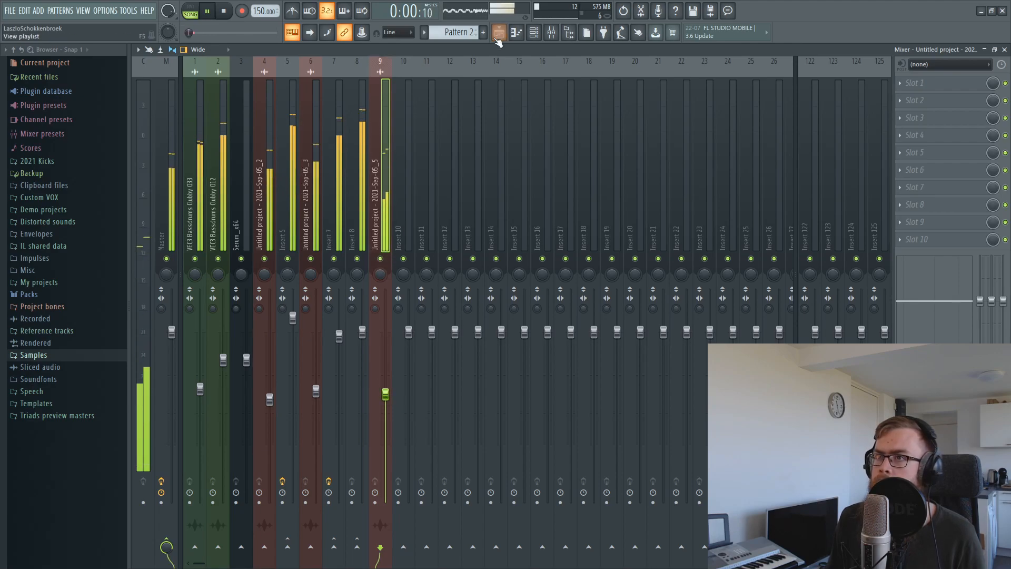
Audition the layered kick in the playlist against the Track 9 layer and its volume automation
{"action": "key", "text": "F5"}
{"action": "scroll", "coordinate": [294, 72], "scroll_direction": "up", "scroll_amount": 5}
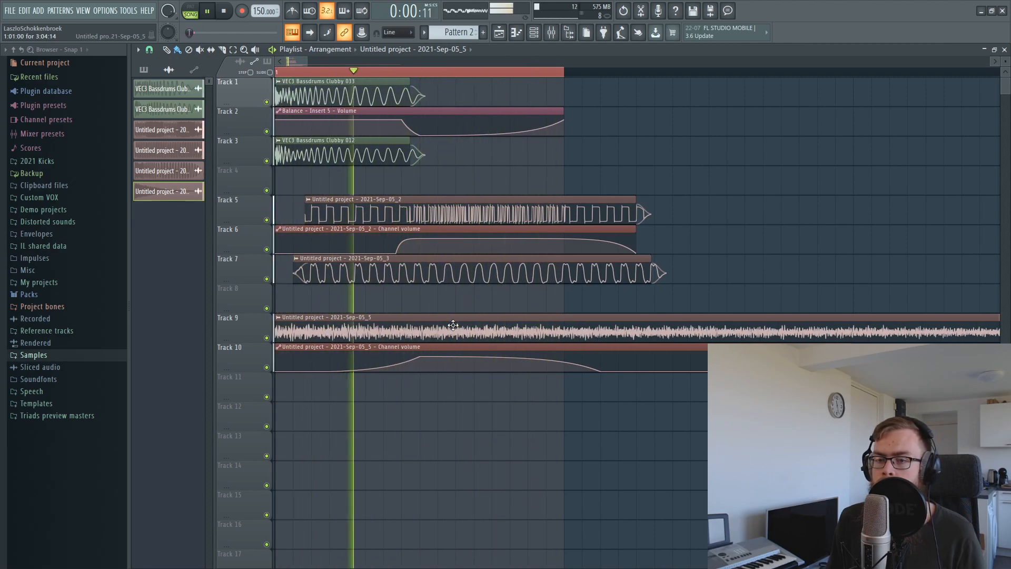
{"action": "key", "text": "space"}
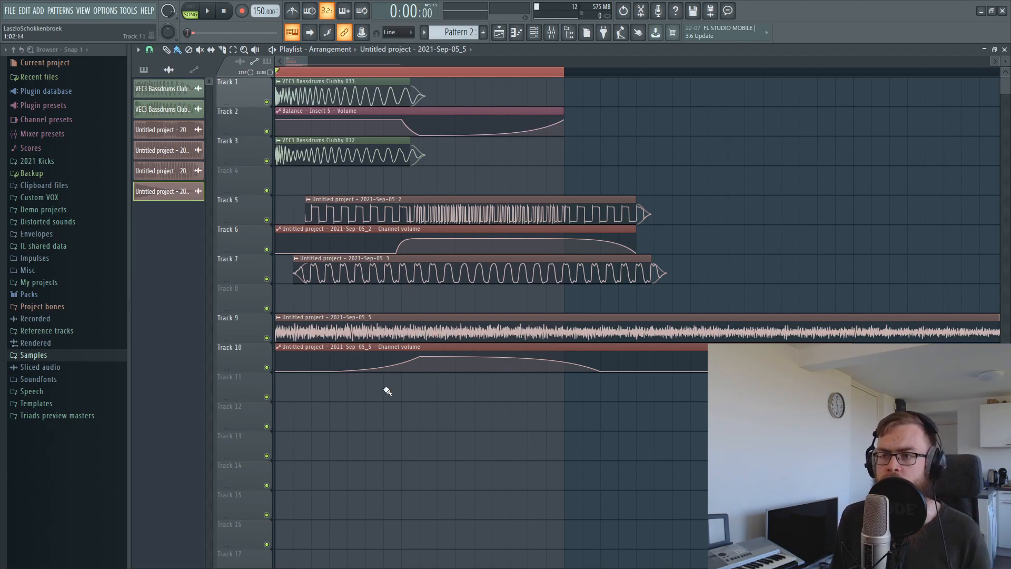
{"action": "key", "text": "space"}
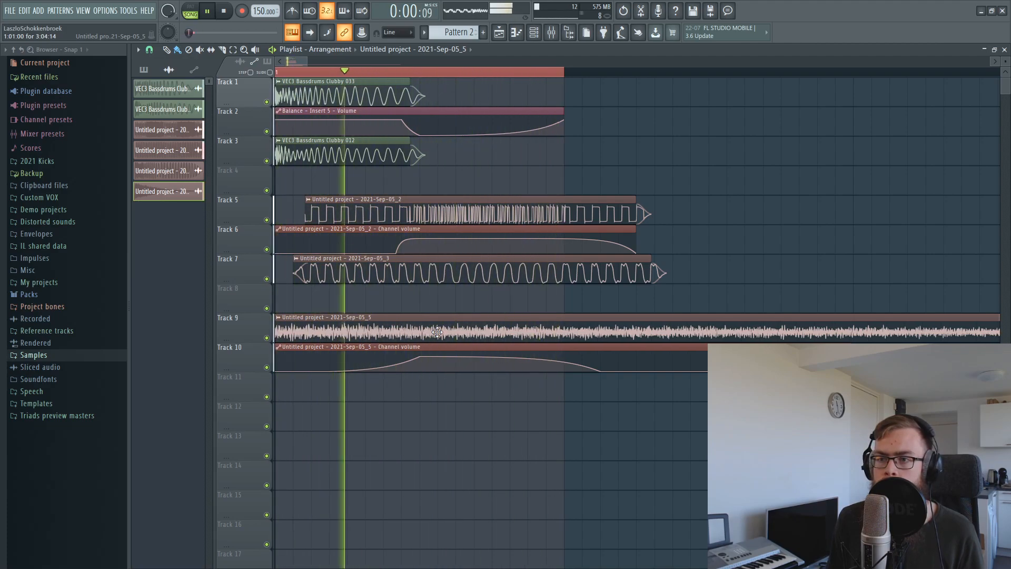
{"action": "key", "text": "space"}
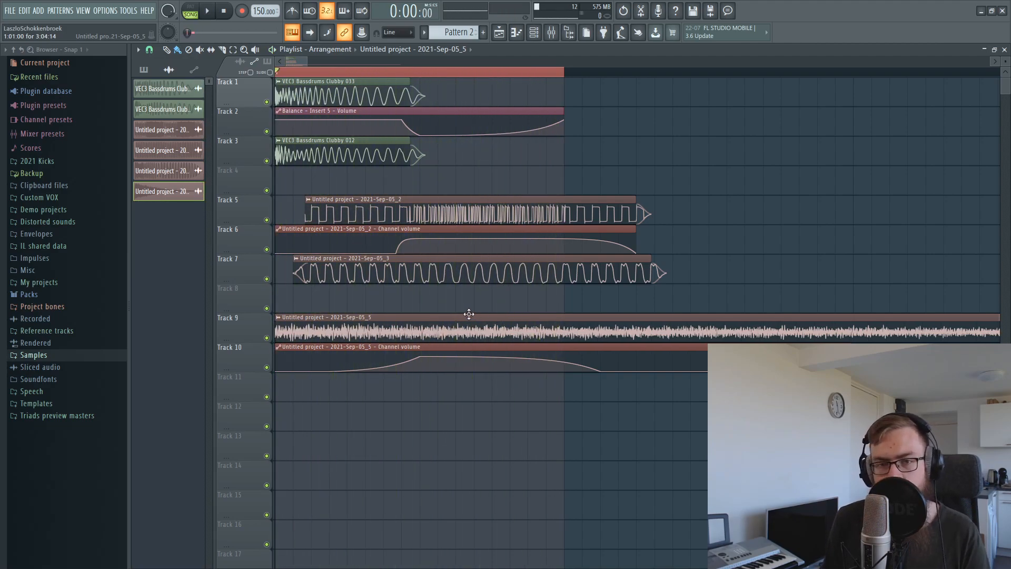
Lower Insert 9's fader to about -10.0 dB during playback
{"action": "mouse_move", "coordinate": [339, 370]}
{"action": "key", "text": "space"}
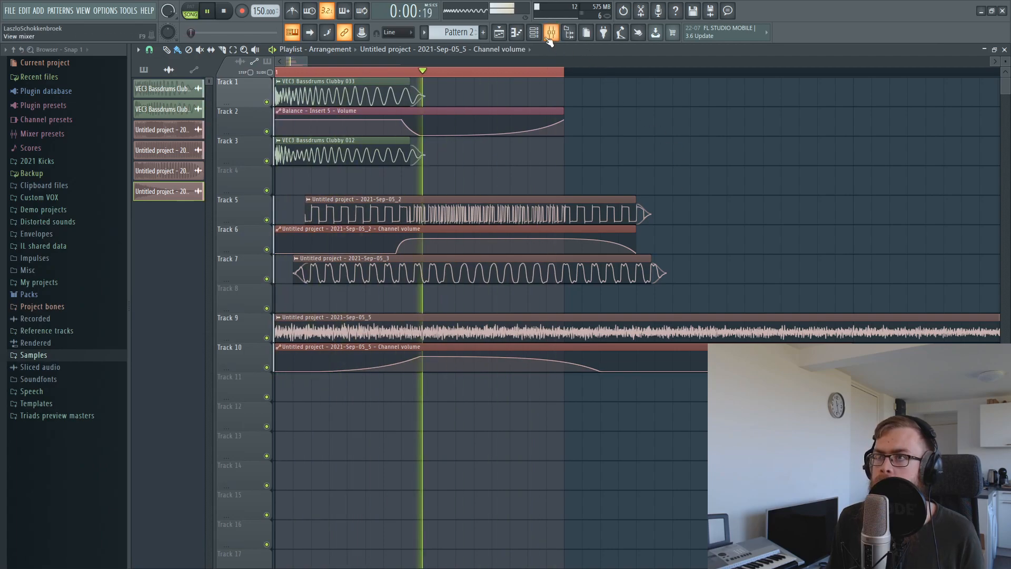
{"action": "key", "text": "F9"}
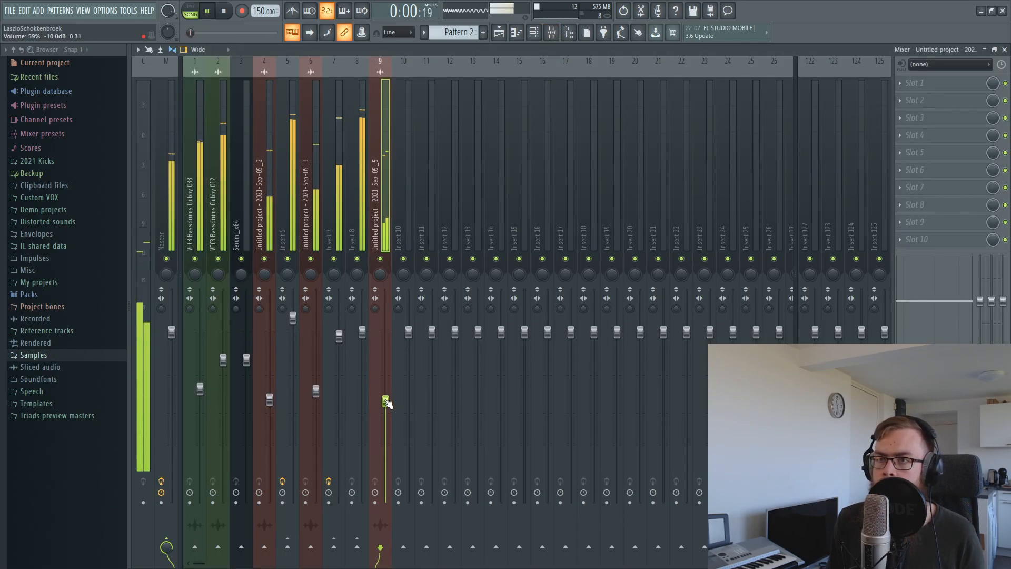
{"action": "key", "text": "space"}
Route Insert 9 only to Insert 8 and audition the combined layers there
{"action": "right_click", "coordinate": [363, 549]}
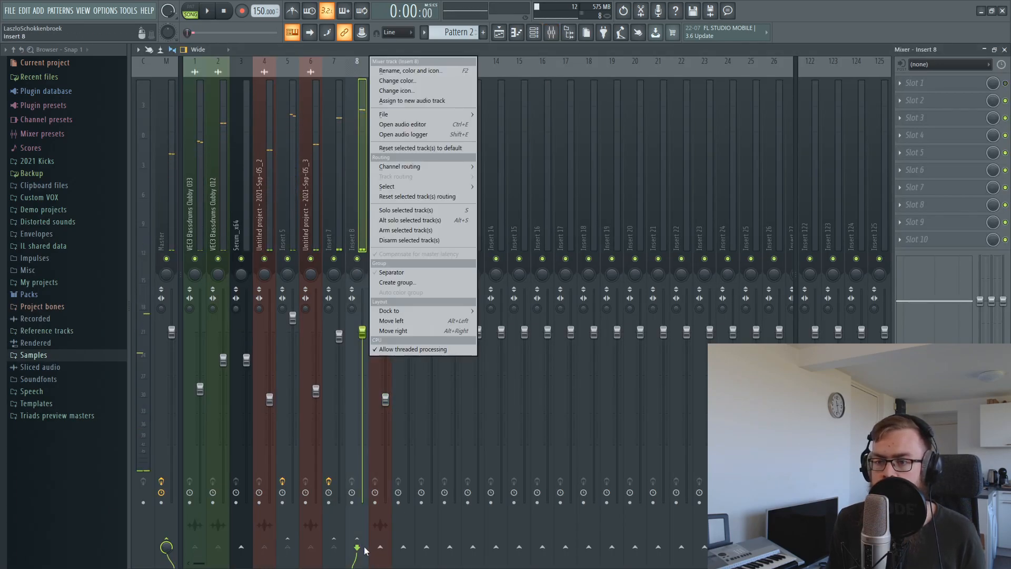
{"action": "left_click", "coordinate": [382, 243]}
{"action": "right_click", "coordinate": [358, 556]}
{"action": "left_click", "coordinate": [401, 529]}
{"action": "left_click", "coordinate": [359, 231]}
{"action": "key", "text": "space"}
{"action": "key", "text": "space"}
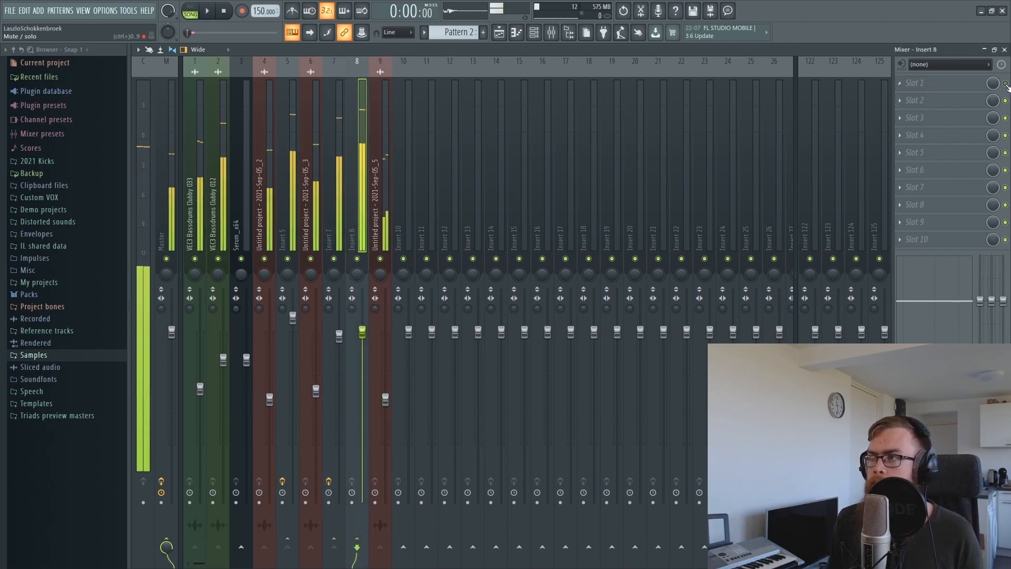
Raise Insert 5's fader slightly and audition the layered kick's balance on Insert 8
{"action": "left_click", "coordinate": [927, 83]}
{"action": "left_click", "coordinate": [296, 195]}
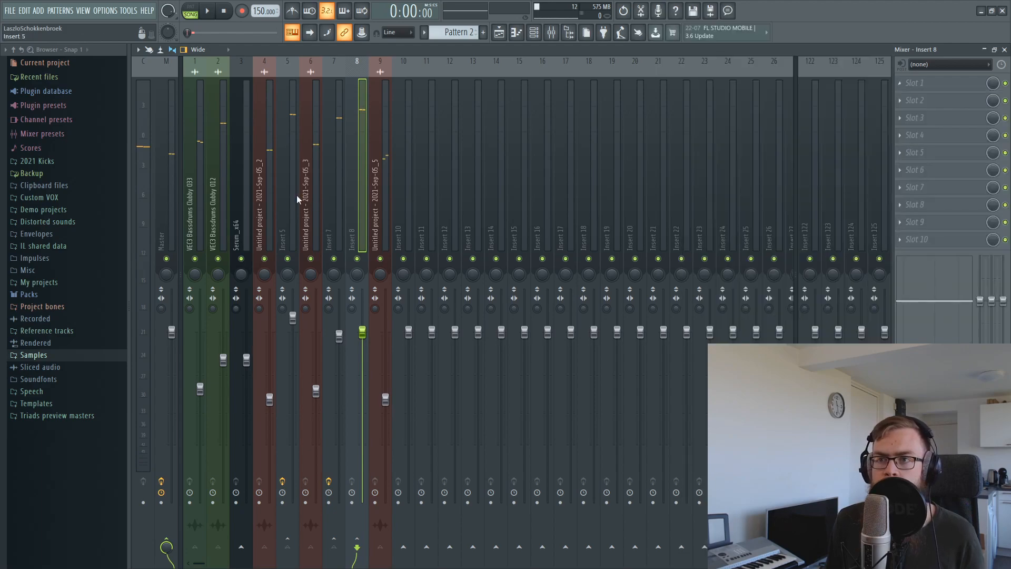
{"action": "left_click", "coordinate": [287, 330]}
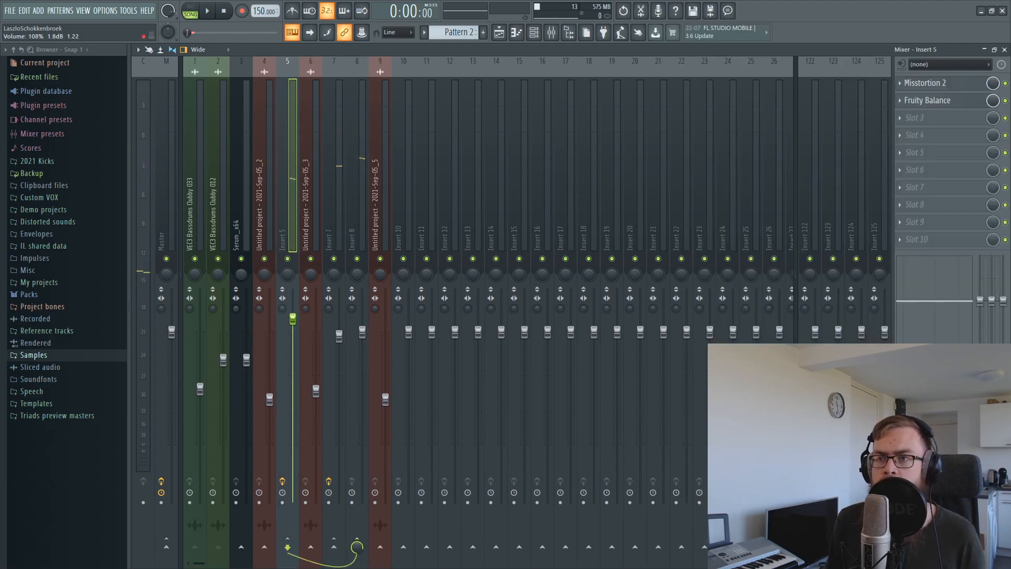
{"action": "left_click_drag", "start_coordinate": [292, 320], "coordinate": [293, 315]}
{"action": "key", "text": "space"}
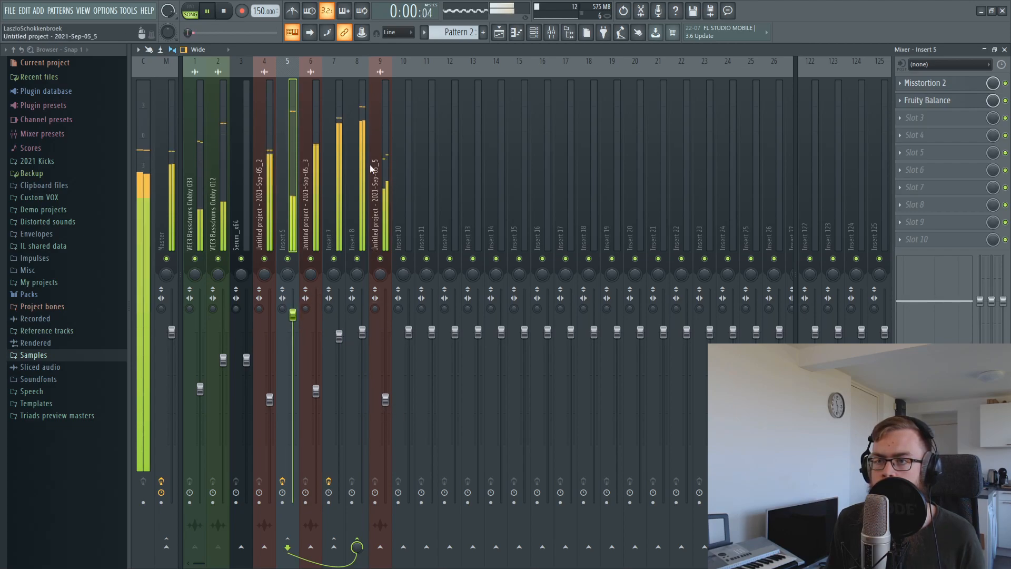
{"action": "left_click", "coordinate": [362, 179]}
{"action": "key", "text": "space"}
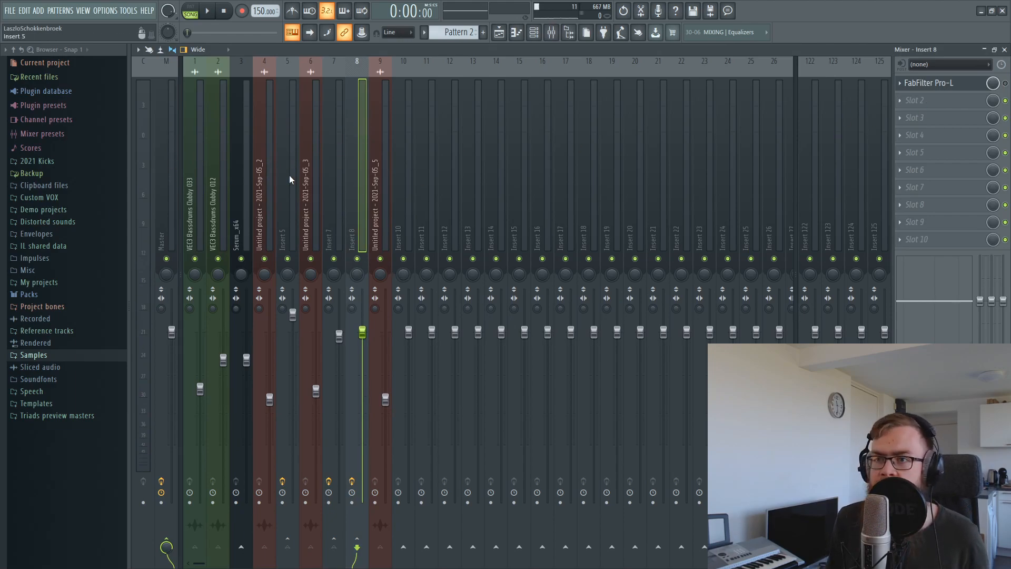
Add another FabFilter Pro-Q 2 in Insert 7's slot 4, boost a low-frequency band slightly and audition it
{"action": "left_click", "coordinate": [342, 211]}
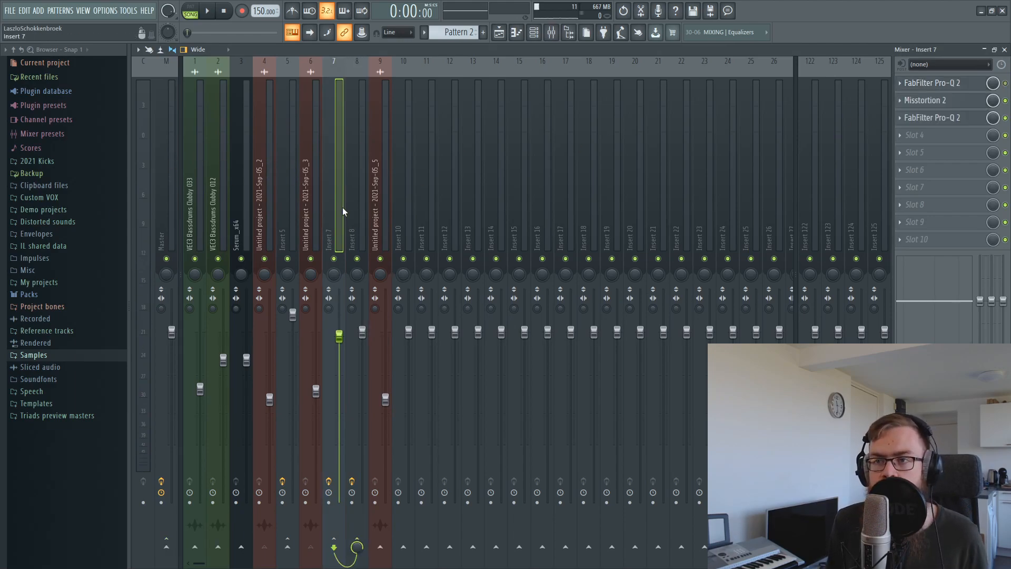
{"action": "left_click", "coordinate": [961, 119]}
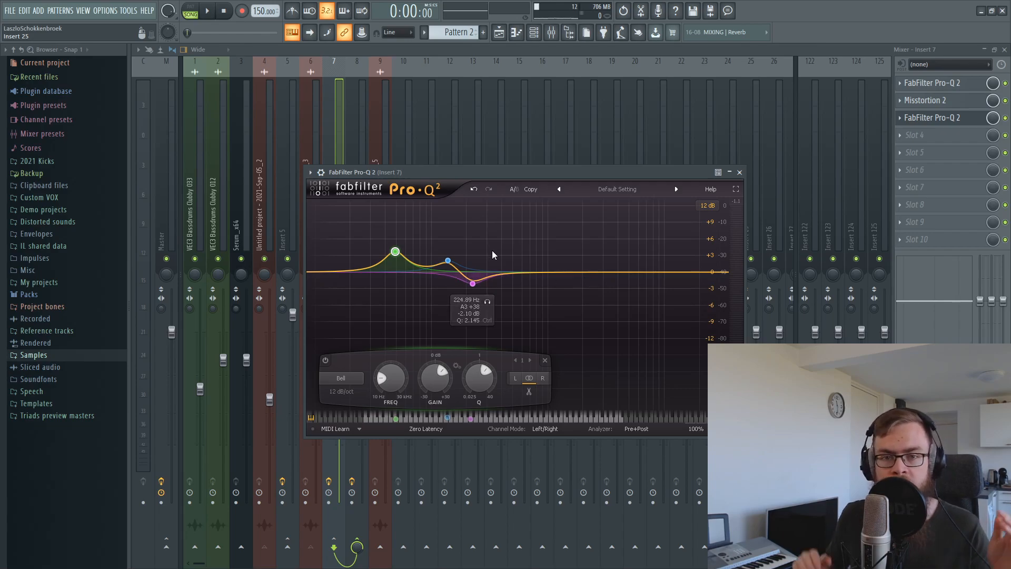
{"action": "left_click", "coordinate": [926, 168]}
{"action": "left_click", "coordinate": [763, 307]}
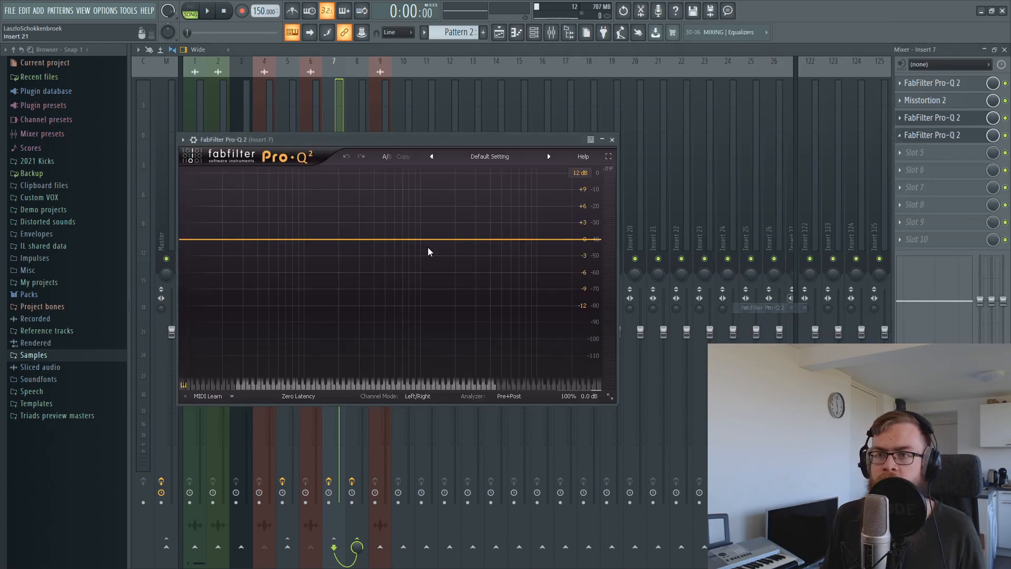
{"action": "mouse_move", "coordinate": [280, 239]}
{"action": "left_mouse_down"}
{"action": "mouse_move", "coordinate": [271, 220]}
{"action": "mouse_move", "coordinate": [271, 231]}
{"action": "left_mouse_up"}
{"action": "key", "text": "space"}
{"action": "key", "text": "space"}
Add FabFilter Pro-Q 2 in Insert 8's slot 2 and check the combined kick's spectrum during playback
{"action": "left_click", "coordinate": [357, 95]}
{"action": "left_click", "coordinate": [952, 104]}
{"action": "left_click", "coordinate": [753, 307]}
{"action": "key", "text": "space"}
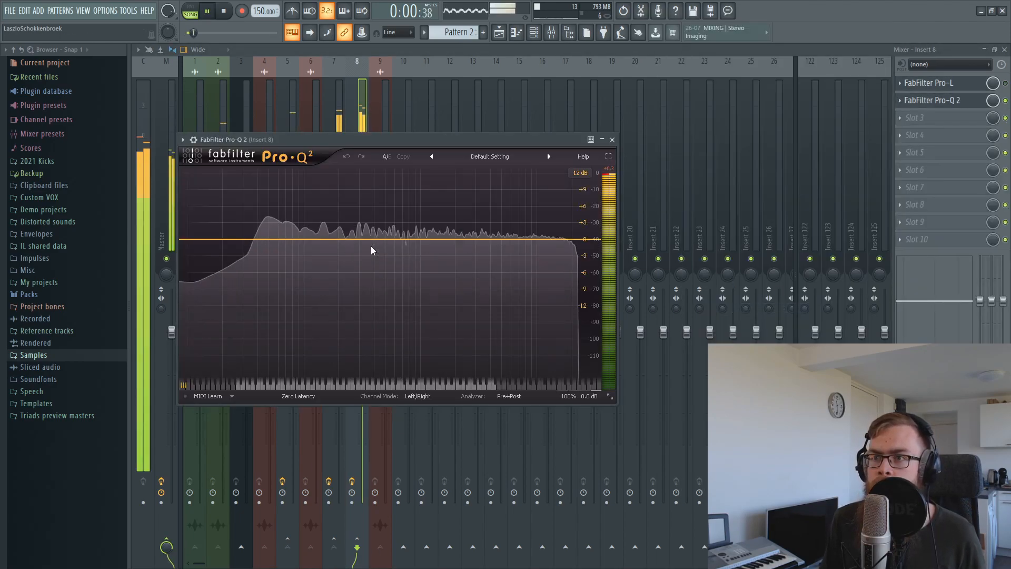
{"action": "key", "text": "space"}
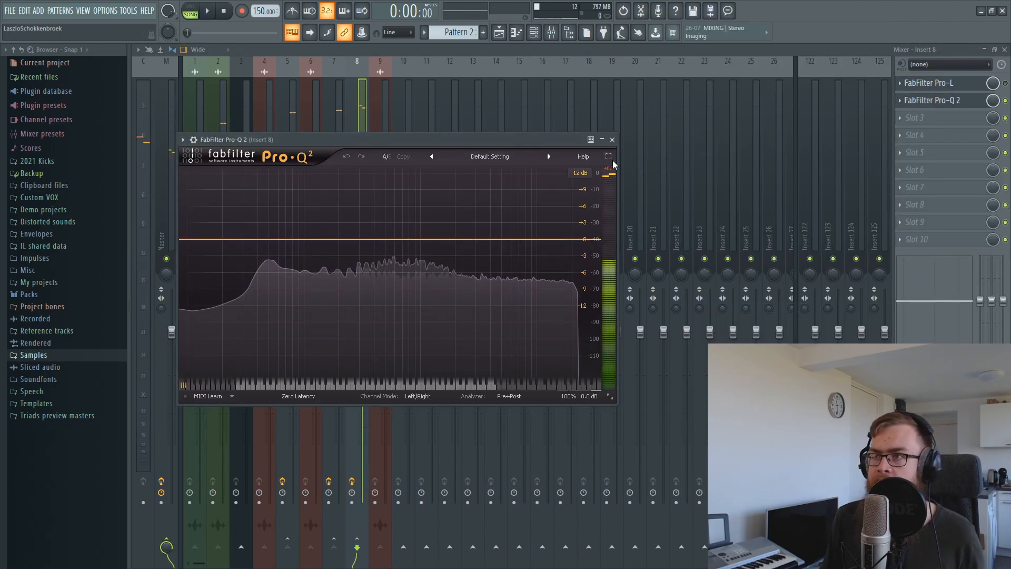
{"action": "left_click", "coordinate": [612, 140]}
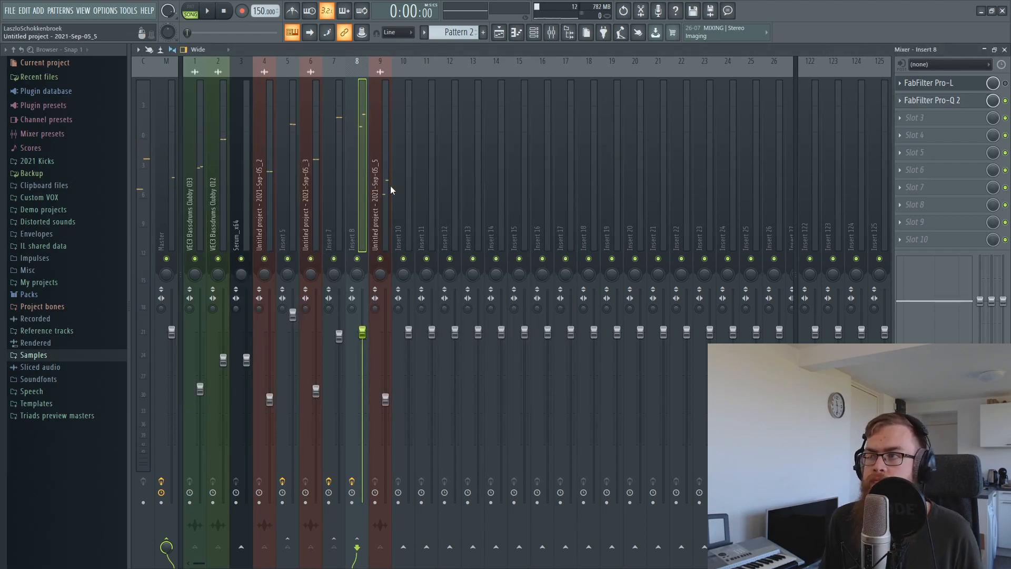
Enable FabFilter Pro-L on Insert 8 and set its gain to about +3.89 dB during playback
{"action": "left_click", "coordinate": [928, 82]}
{"action": "key", "text": "space"}
{"action": "left_click_drag", "start_coordinate": [304, 311], "coordinate": [304, 310]}
{"action": "key", "text": "space"}
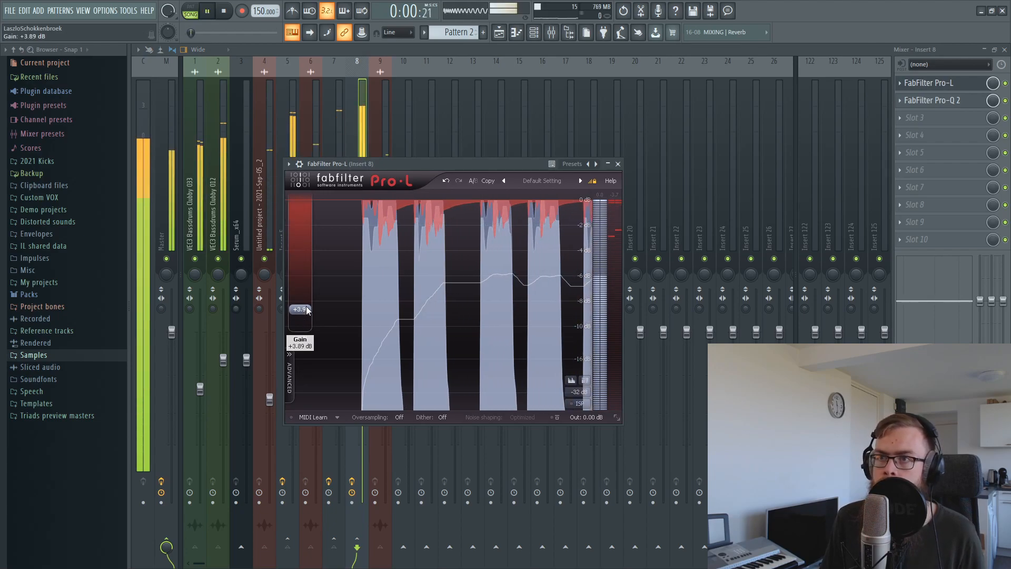
Trim the layered kick recorded in Edison, place it as an audio clip on playlist Track 1 and audition it
{"action": "left_click", "coordinate": [499, 32]}
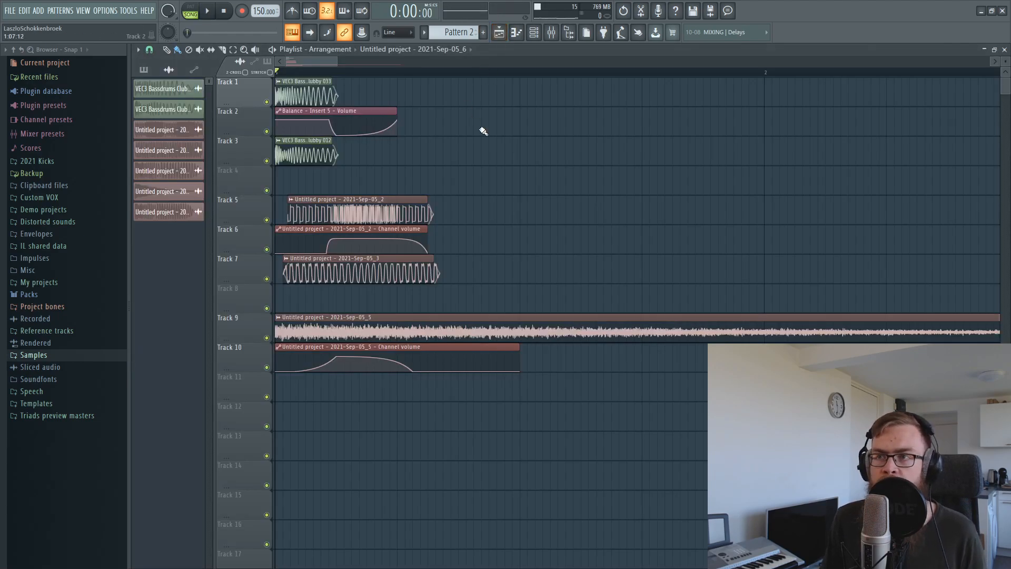
{"action": "left_click", "coordinate": [641, 12]}
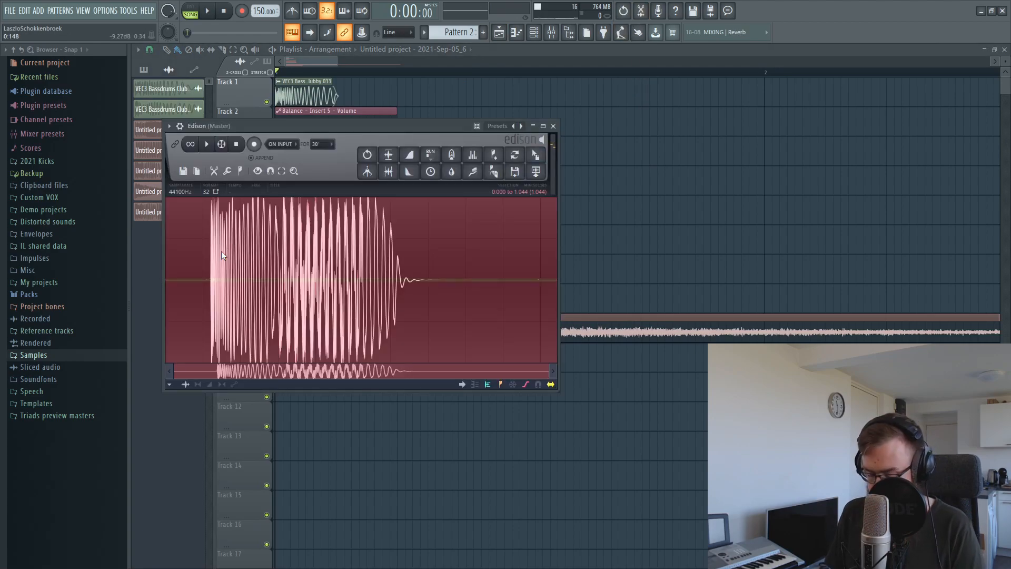
{"action": "key", "text": "Delete"}
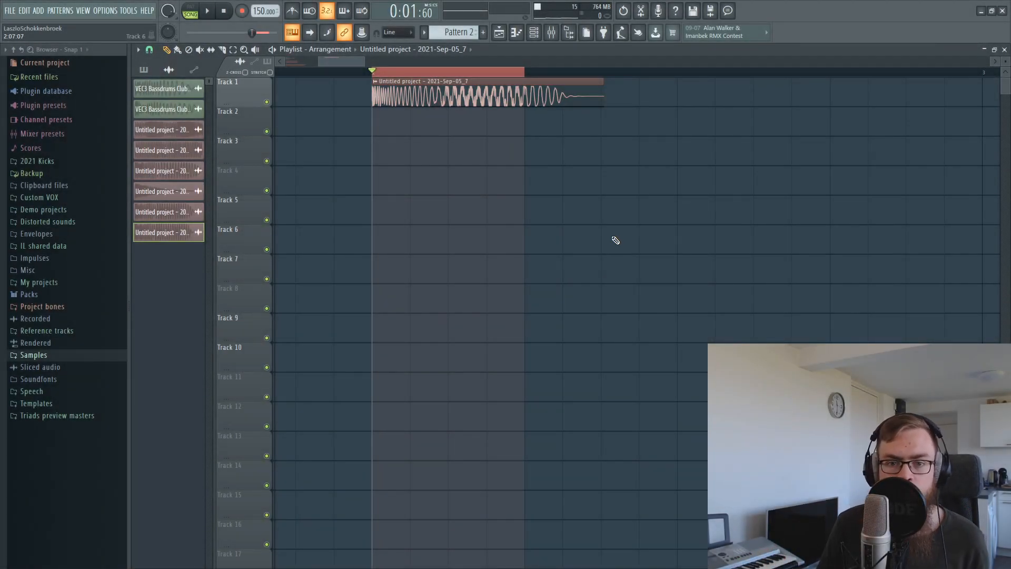
{"action": "key", "text": "space"}
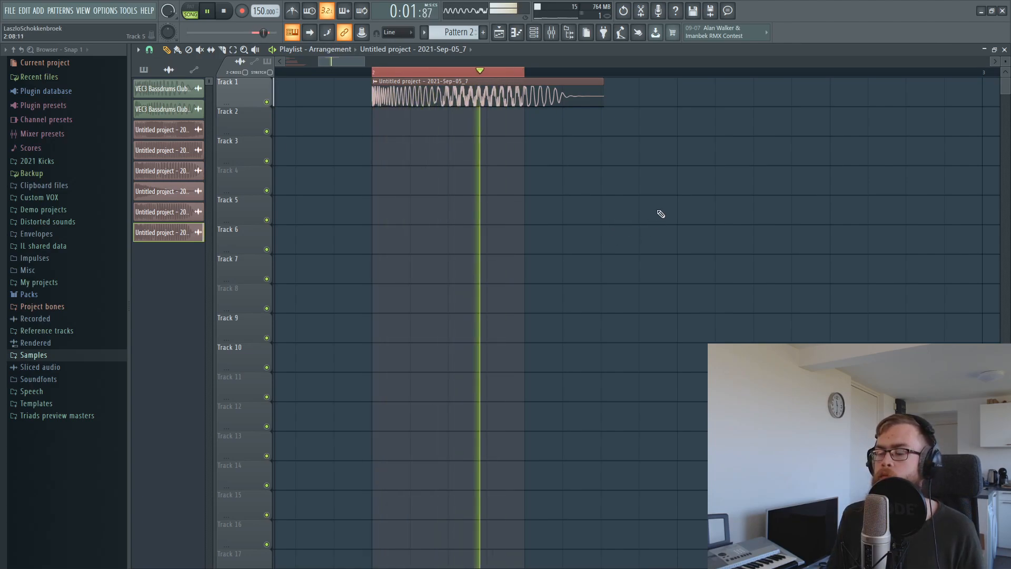
{"action": "key", "text": "space"}
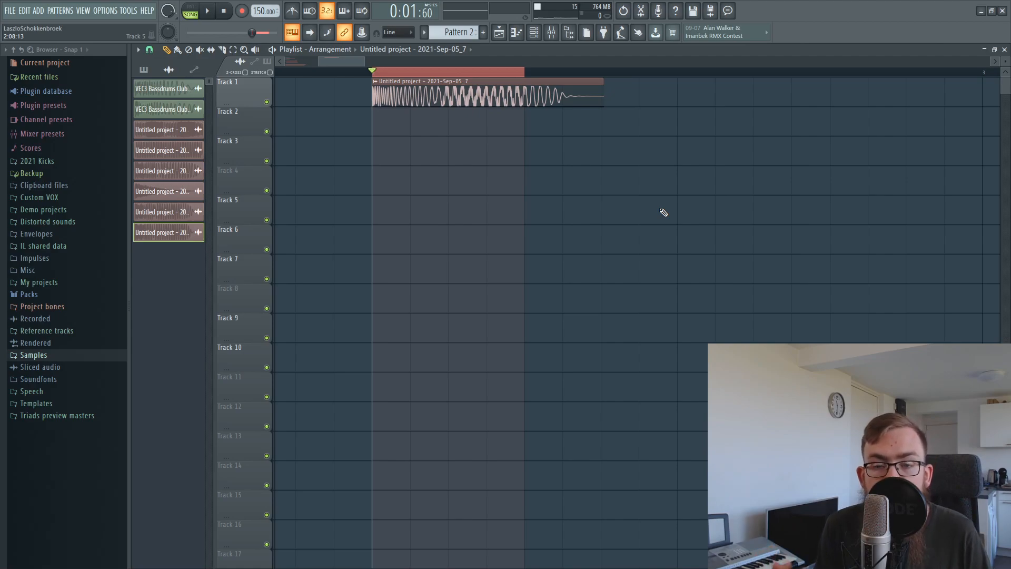